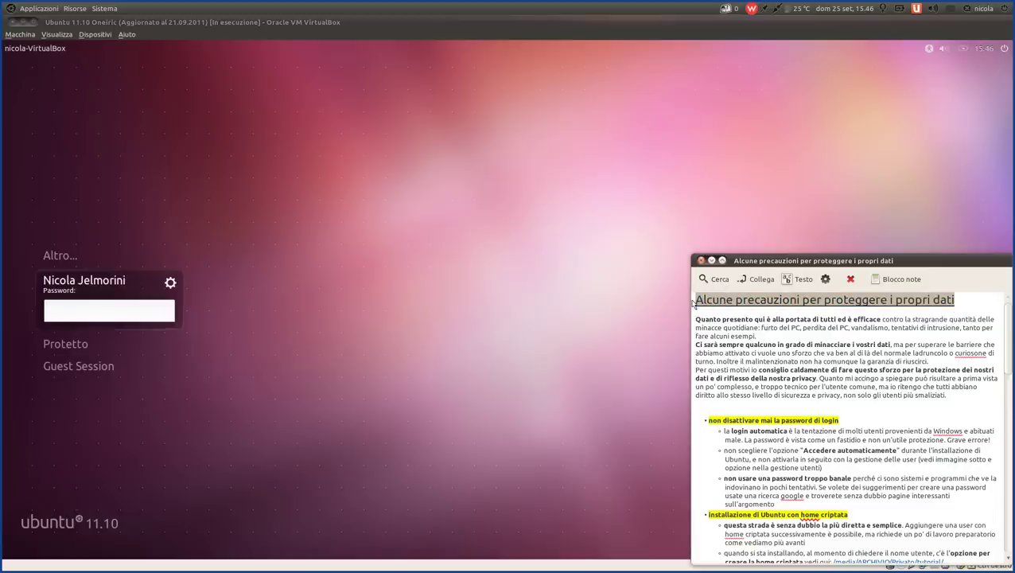
- Highlight the opening passage from 'di tutti ed è efficace' through 'alcuni esempi.' in the note
click(856, 328)
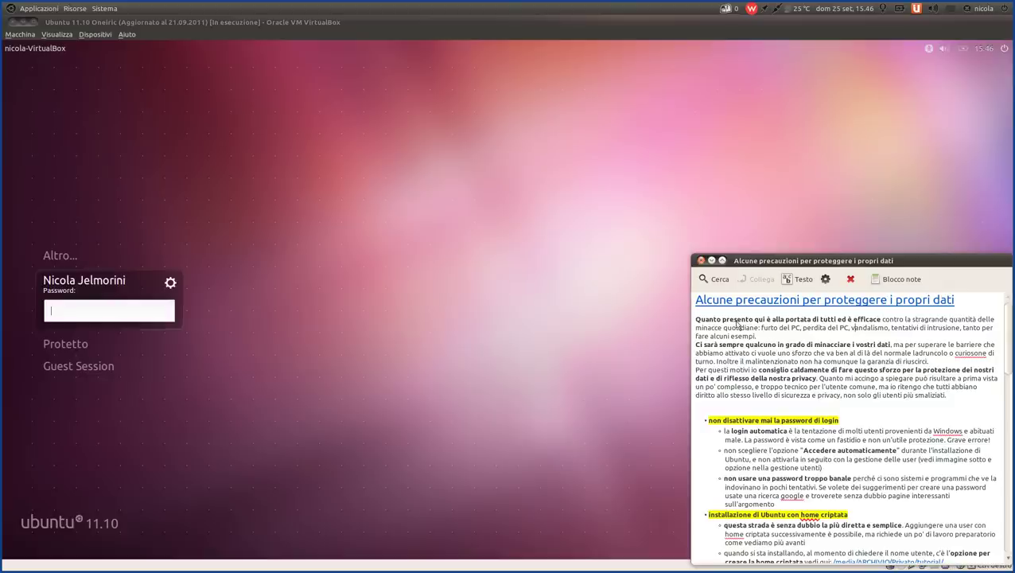
drag(882, 320, 764, 320)
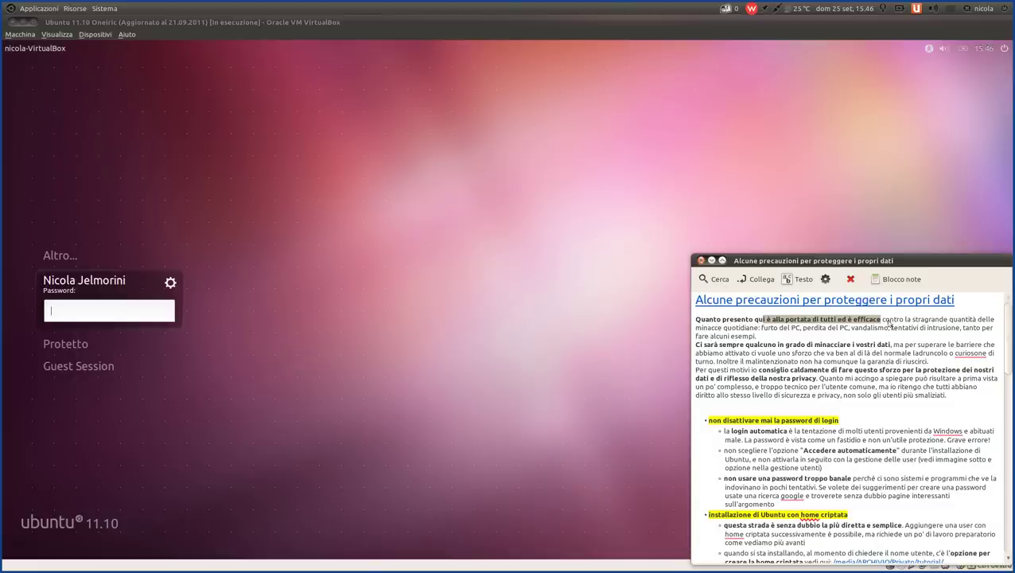
drag(882, 320, 781, 335)
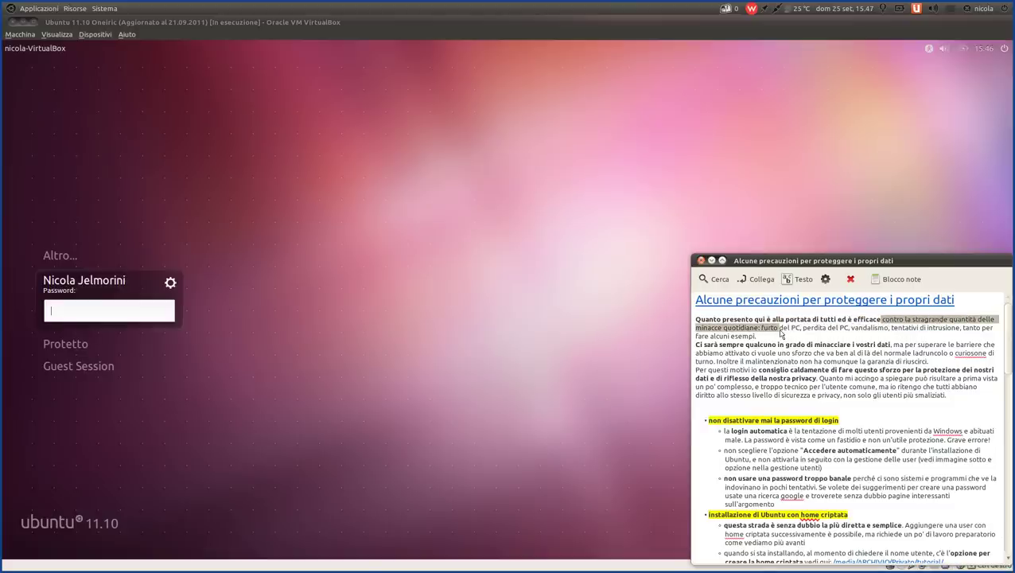
drag(781, 335, 950, 335)
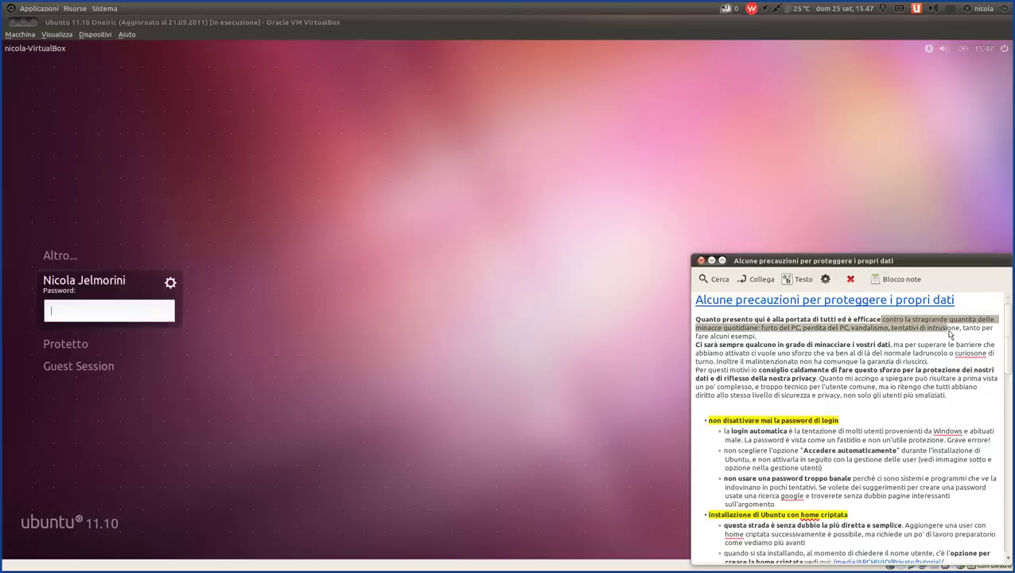
drag(949, 334, 950, 339)
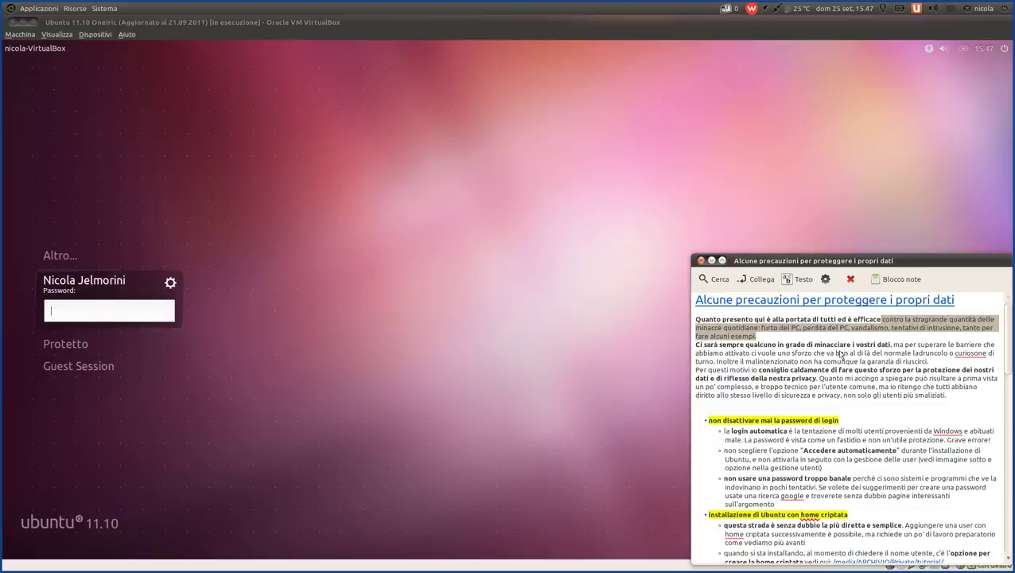
click(817, 339)
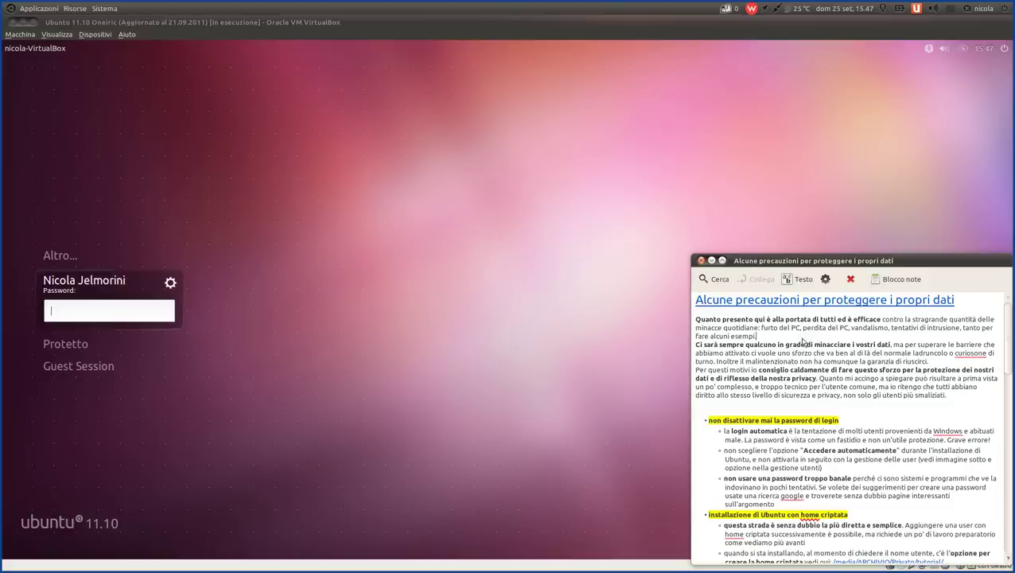
- Emphasize the phrases 'furto del PC' and 'perdita del PC' by highlighting them in turn
drag(803, 332, 758, 334)
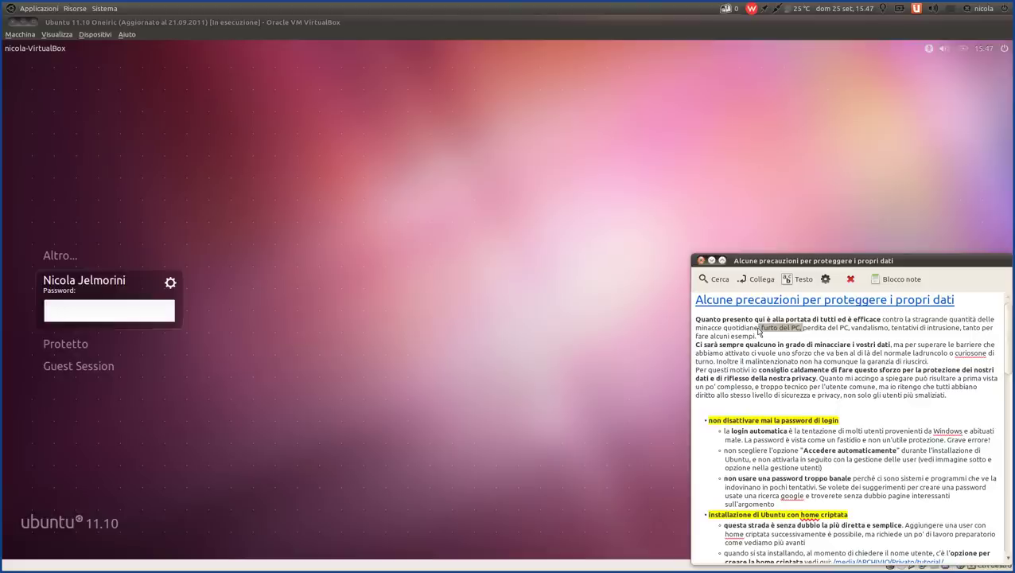
click(759, 331)
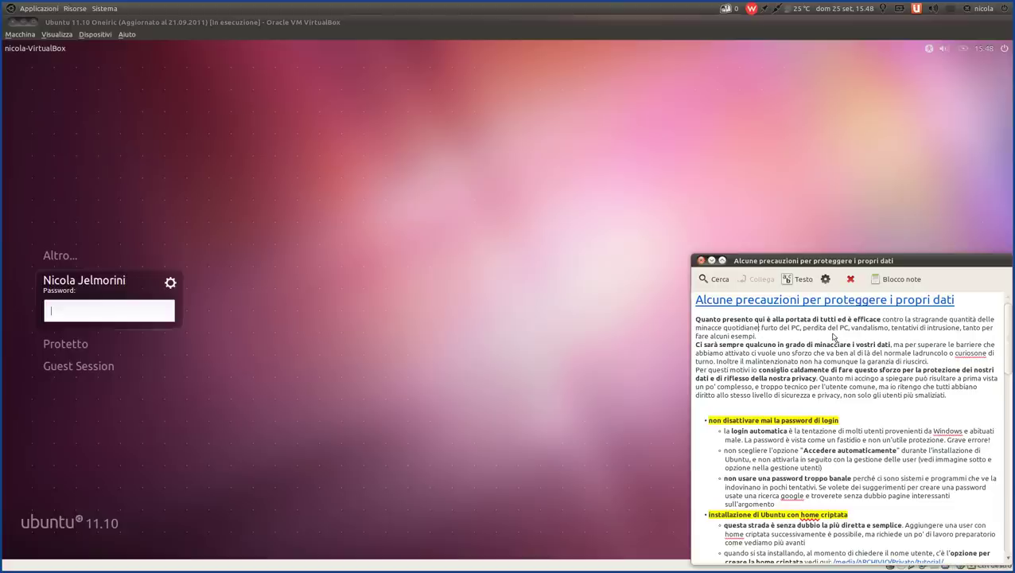
drag(852, 331, 799, 330)
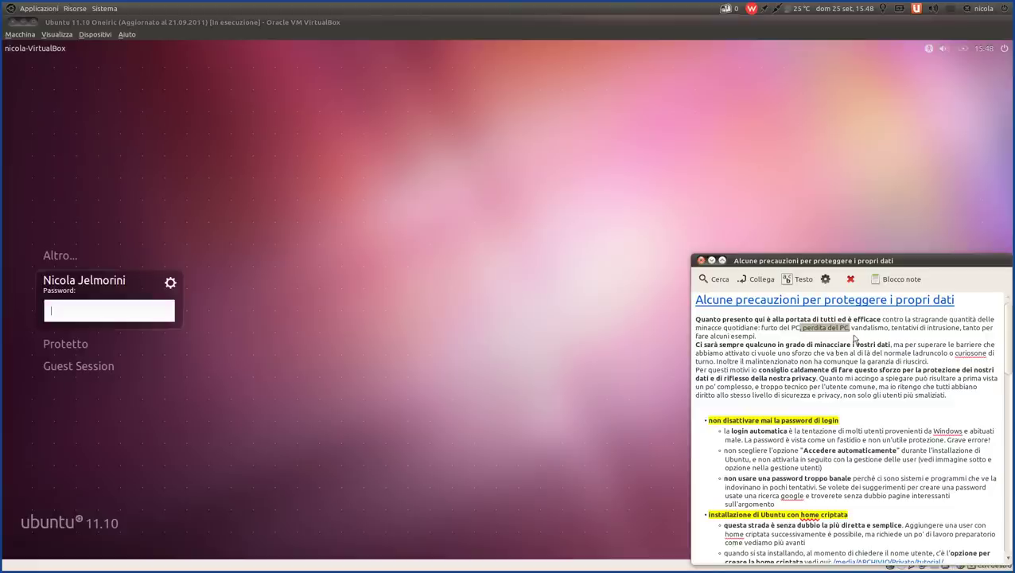
click(853, 334)
drag(853, 332, 801, 332)
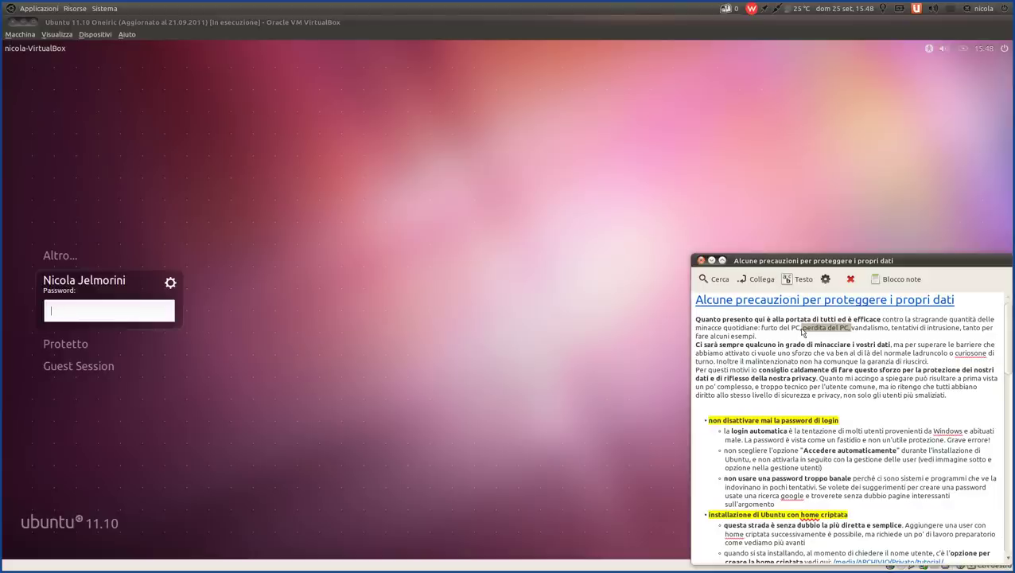
click(875, 335)
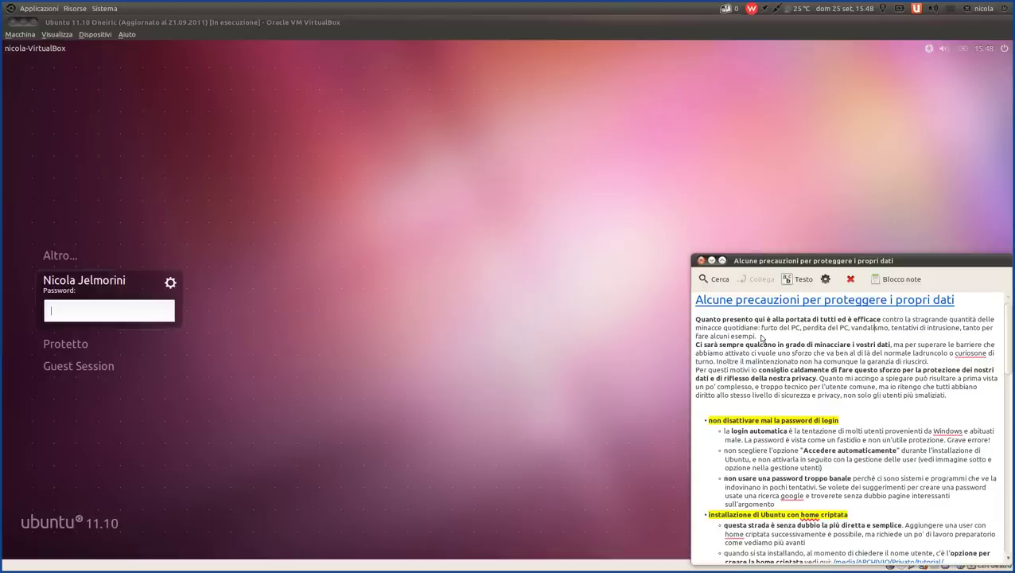
- Highlight the first paragraph, then the 'Ci sarà' and 'ci vuole uno sforzo' passages
drag(762, 338, 694, 324)
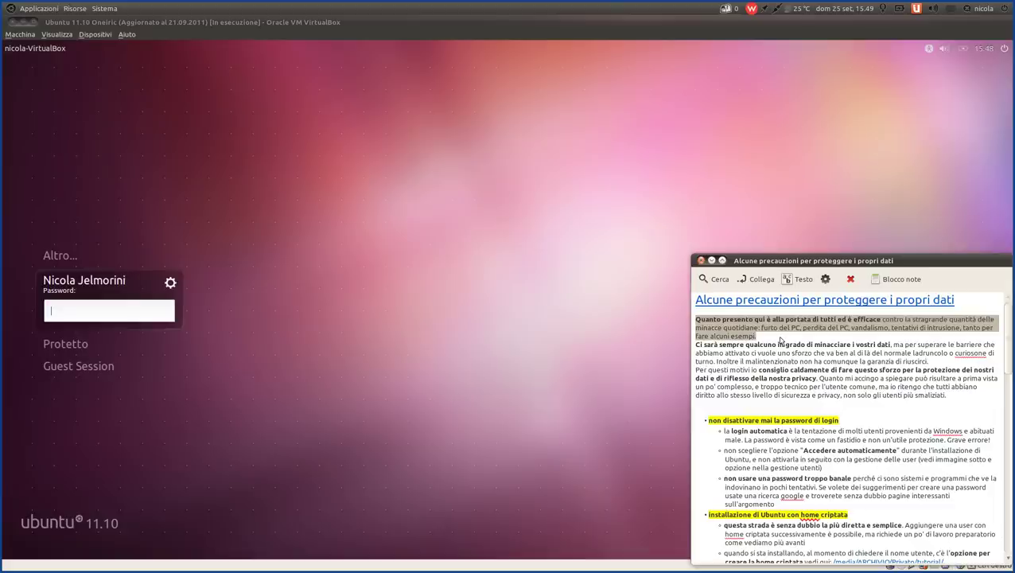
click(780, 340)
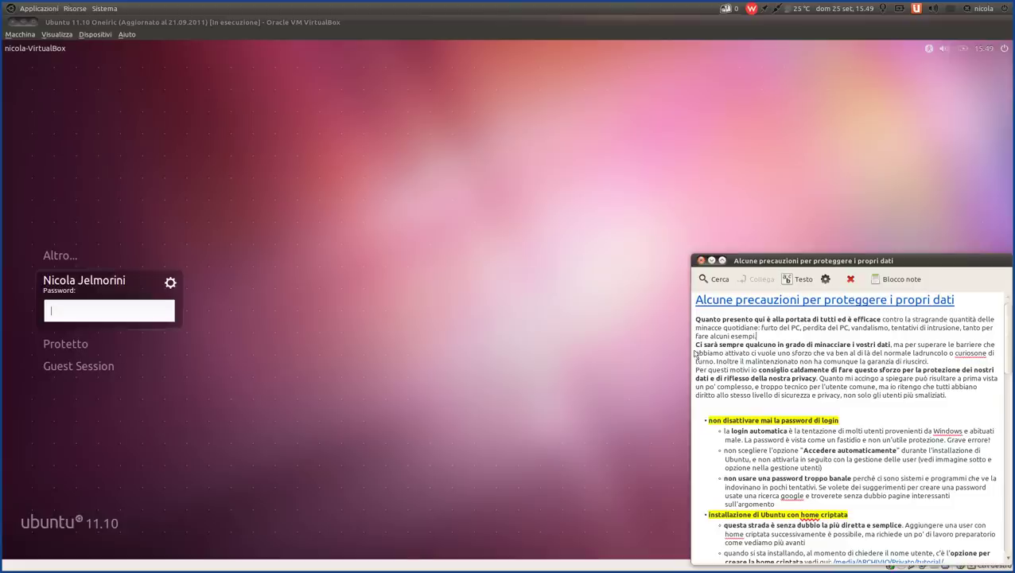
drag(695, 344, 950, 363)
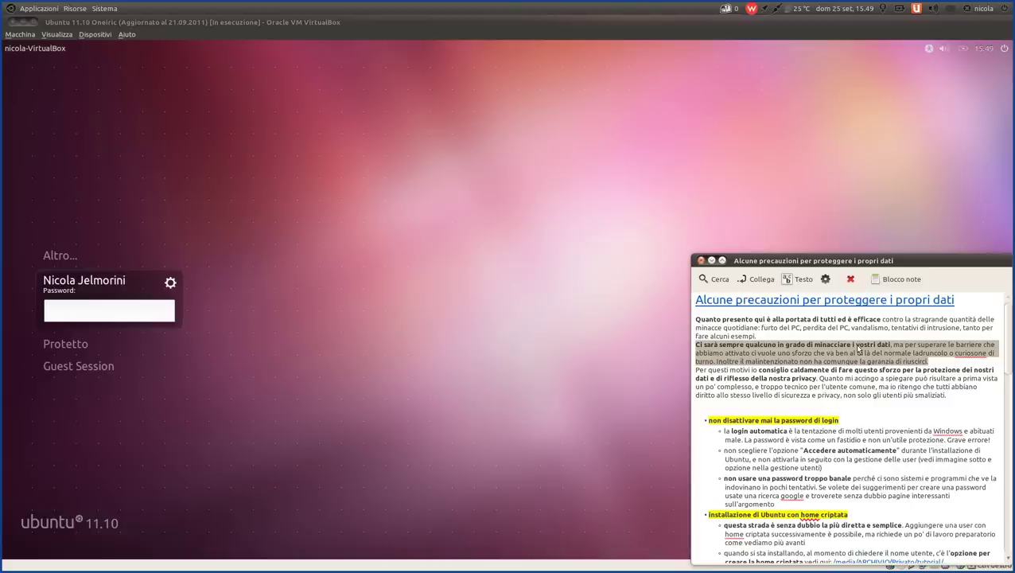
click(922, 351)
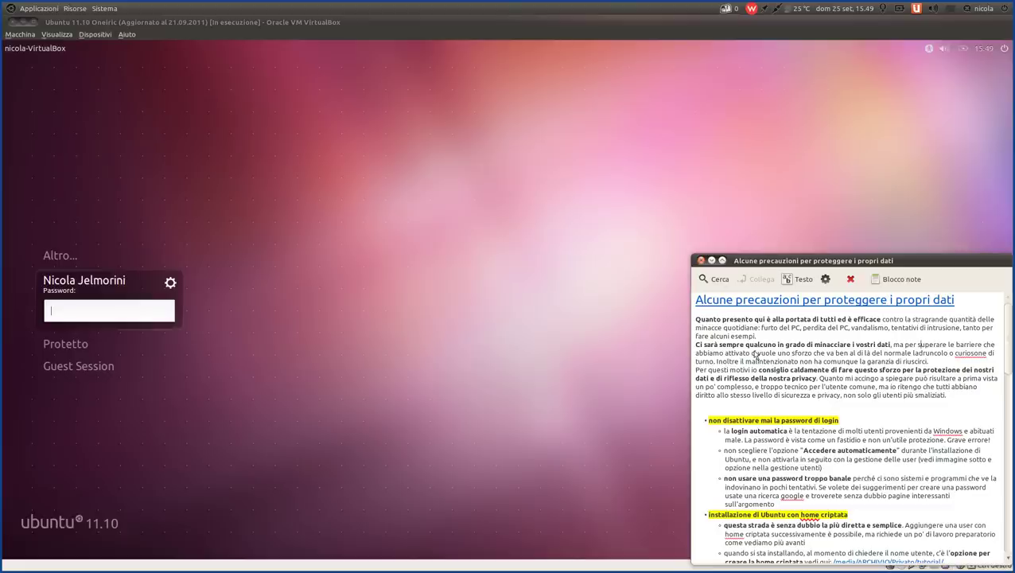
drag(750, 354, 968, 358)
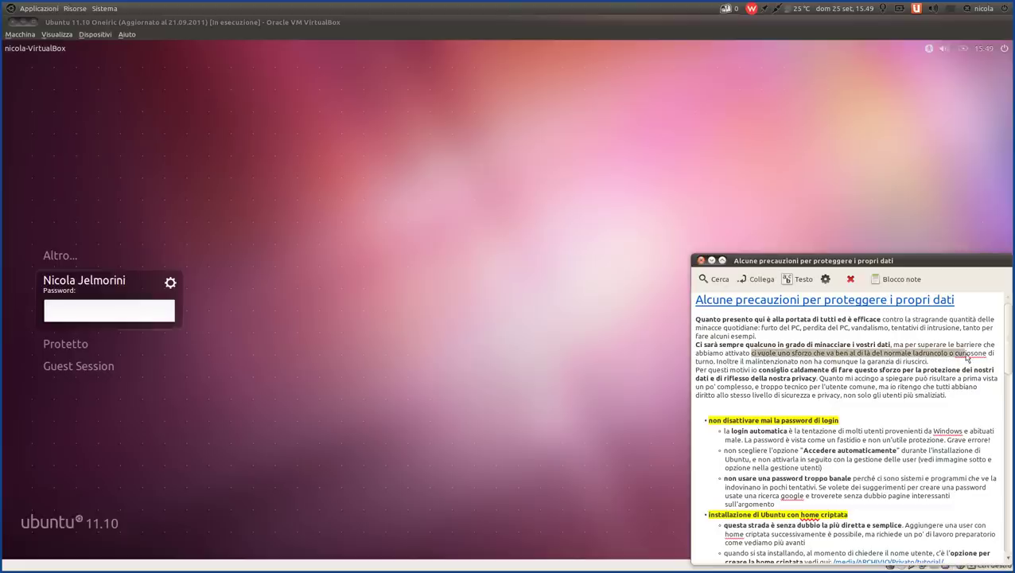
drag(983, 355, 717, 364)
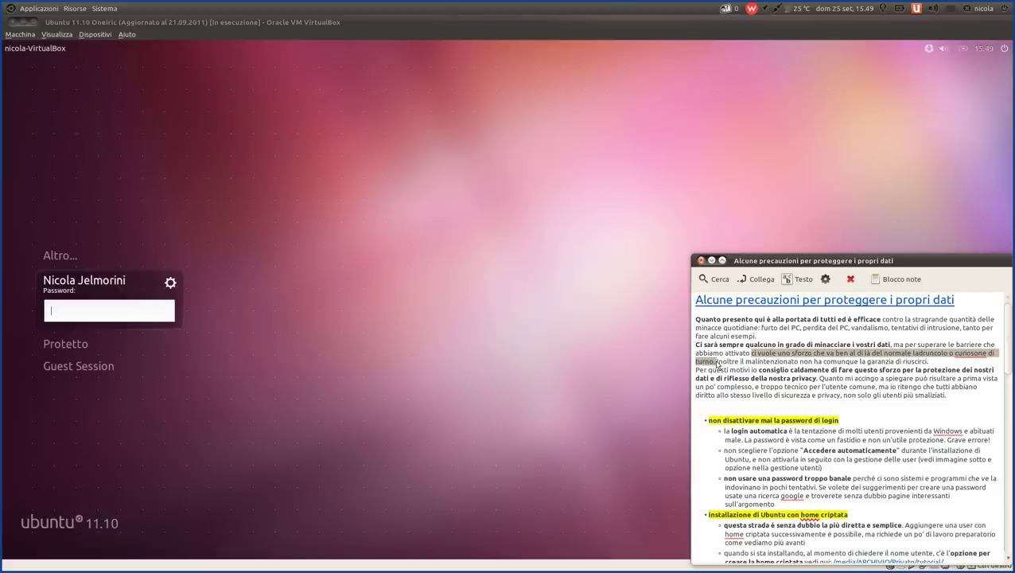
click(946, 357)
triple_click(937, 357)
click(937, 357)
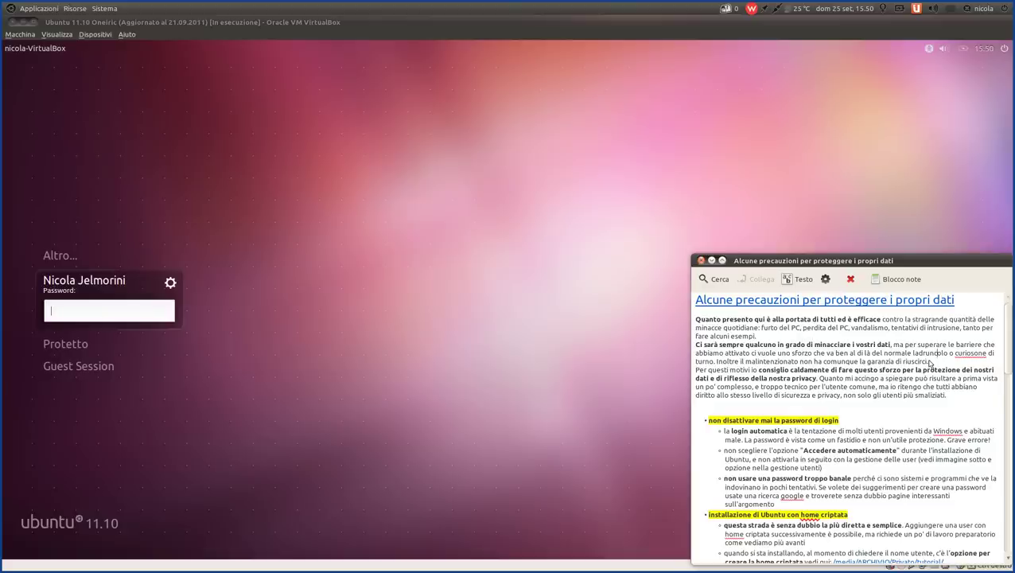
- Highlight 'abbiamo … riuscirci.', 'Per questi motivi io' and the data-protection recommendation
drag(929, 363, 693, 351)
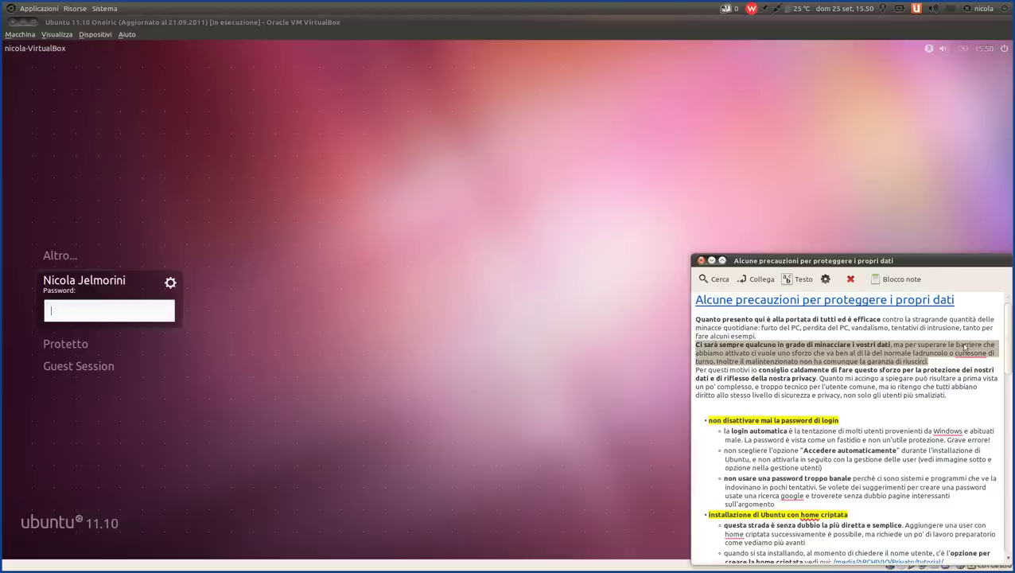
click(948, 368)
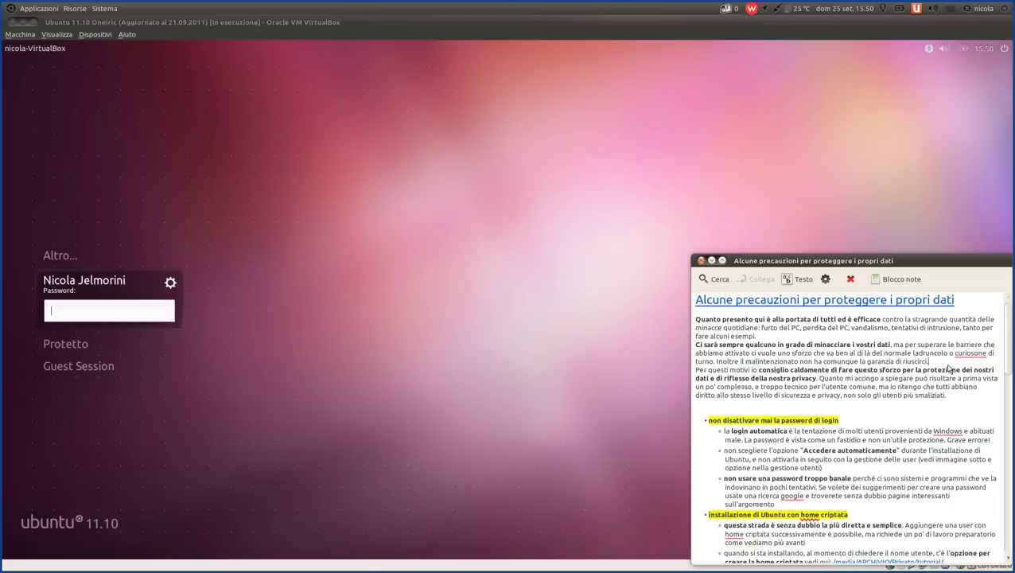
click(943, 365)
drag(694, 373, 760, 374)
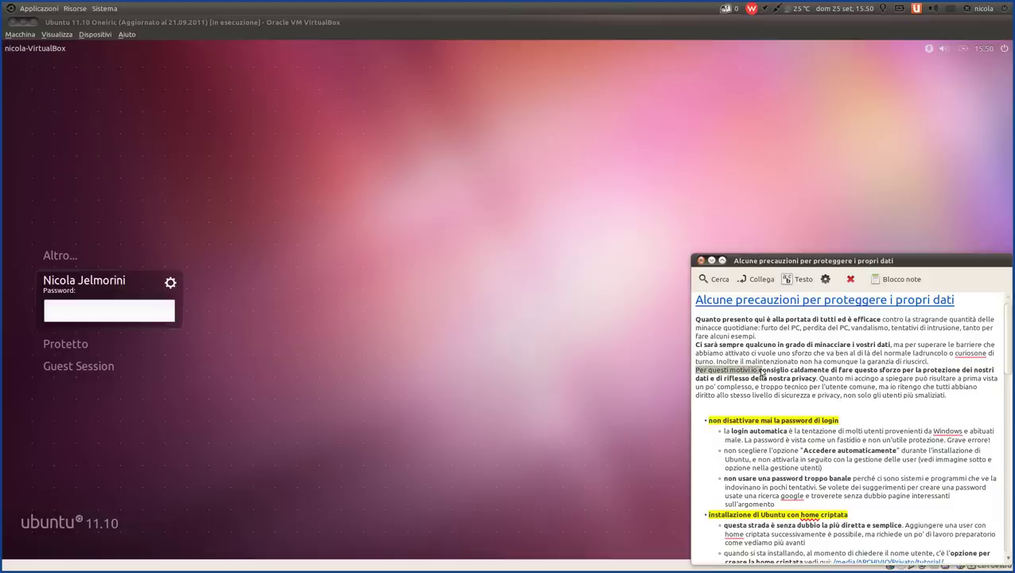
click(753, 372)
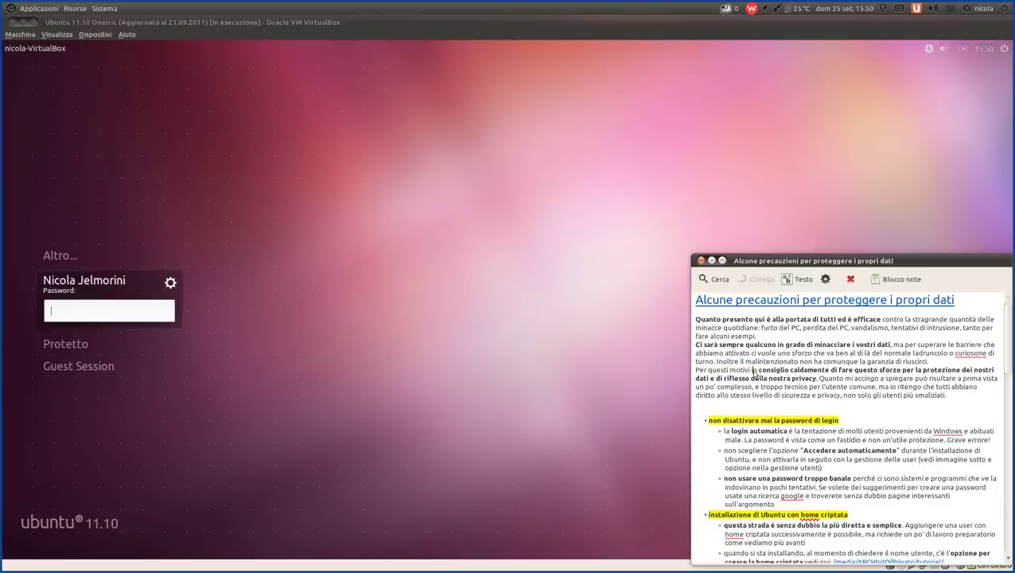
drag(753, 371, 816, 383)
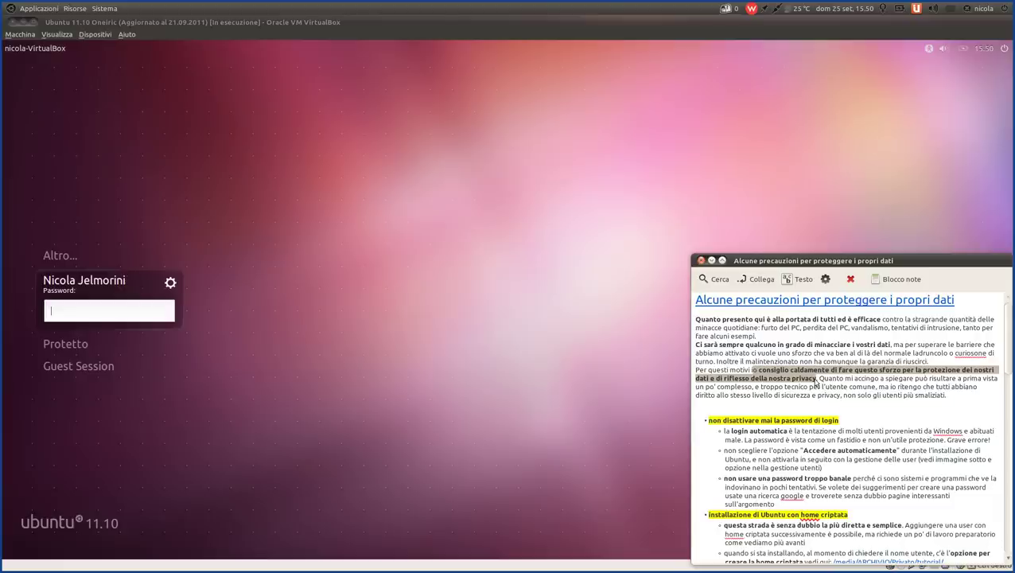
click(816, 383)
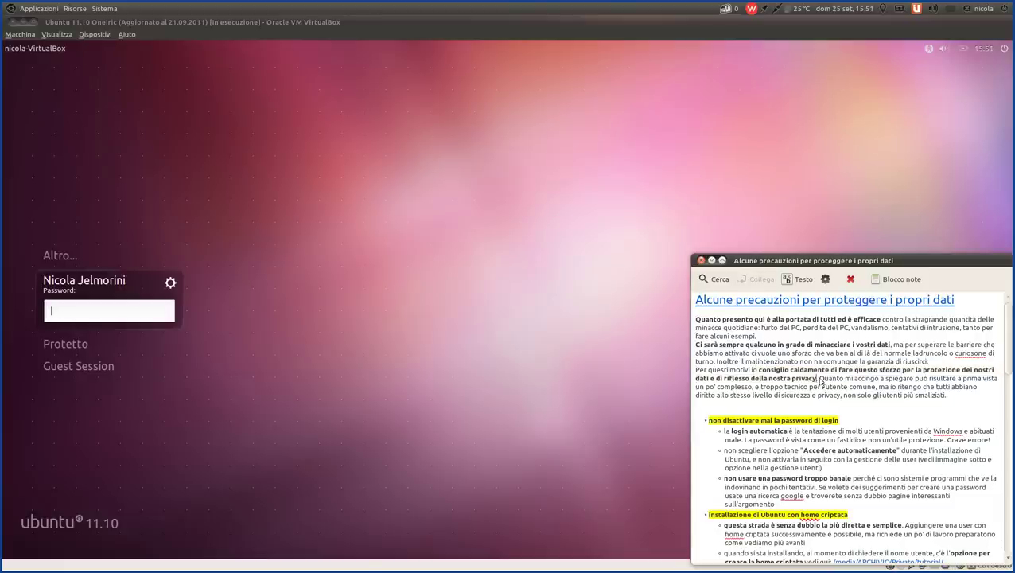
- Highlight 'Quanto mi accingo…', 'l'utente comune,' and 'utenti più smaliziati.' in the note
drag(820, 380, 756, 388)
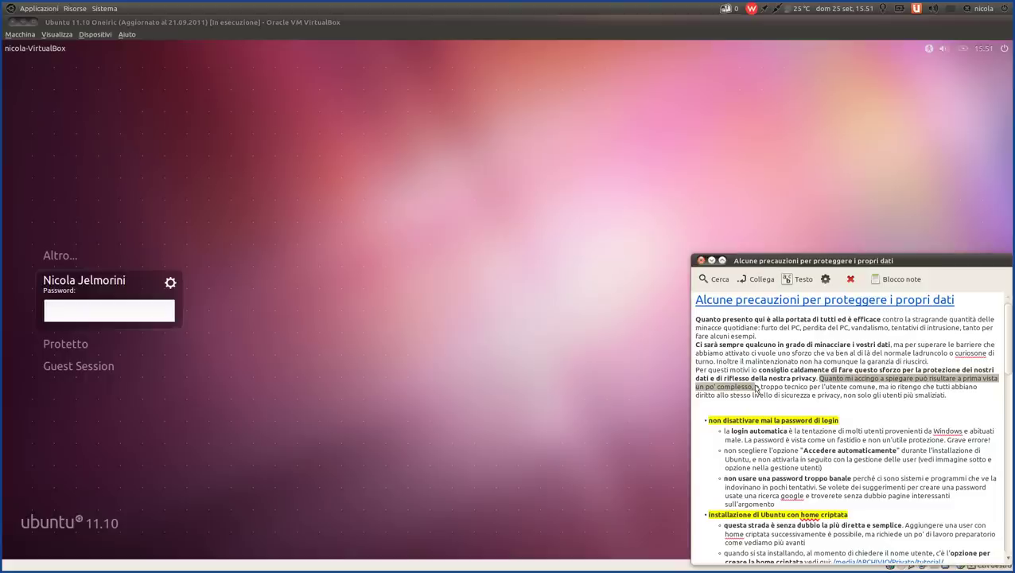
click(929, 382)
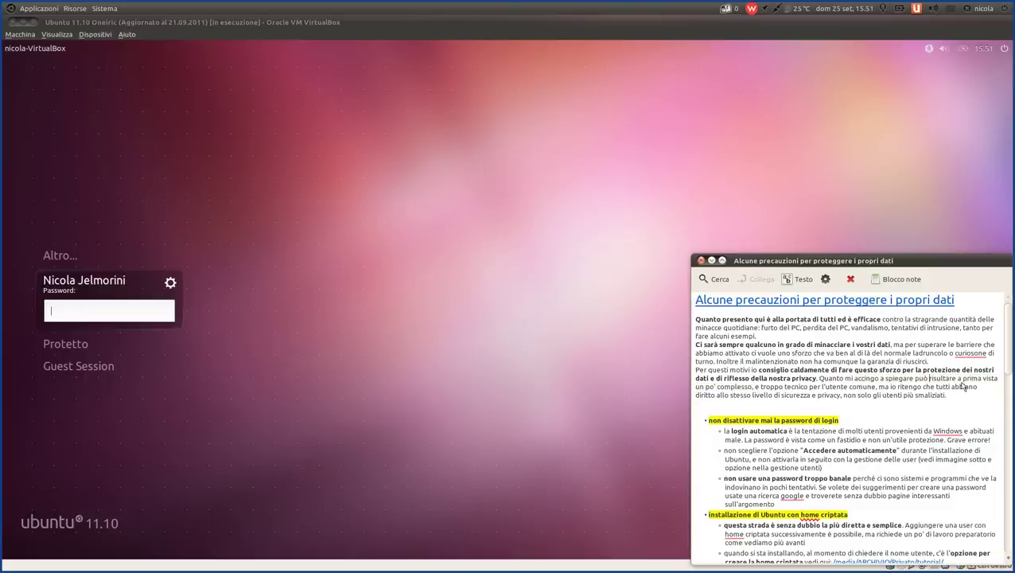
drag(822, 387, 882, 388)
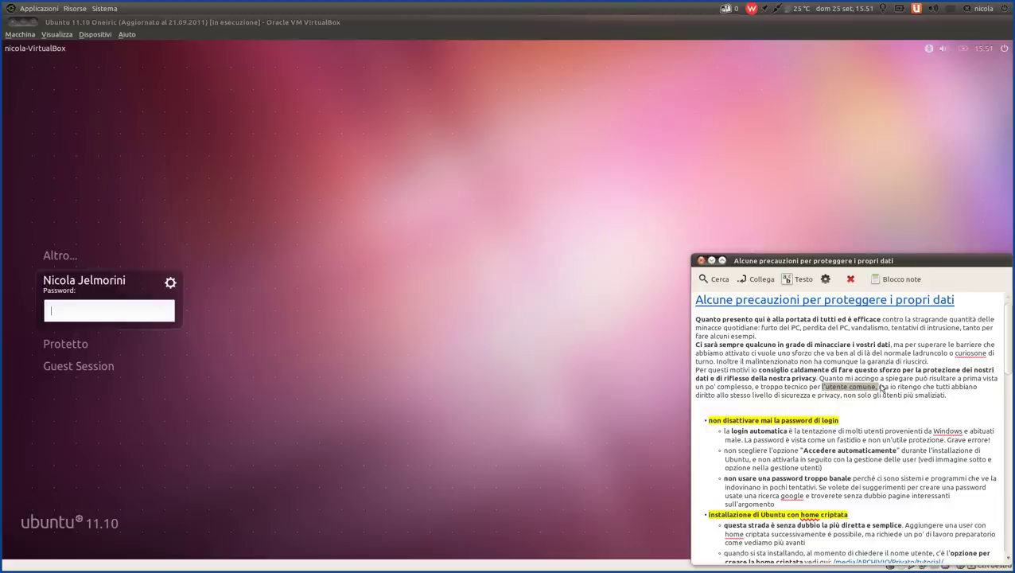
drag(952, 398, 700, 402)
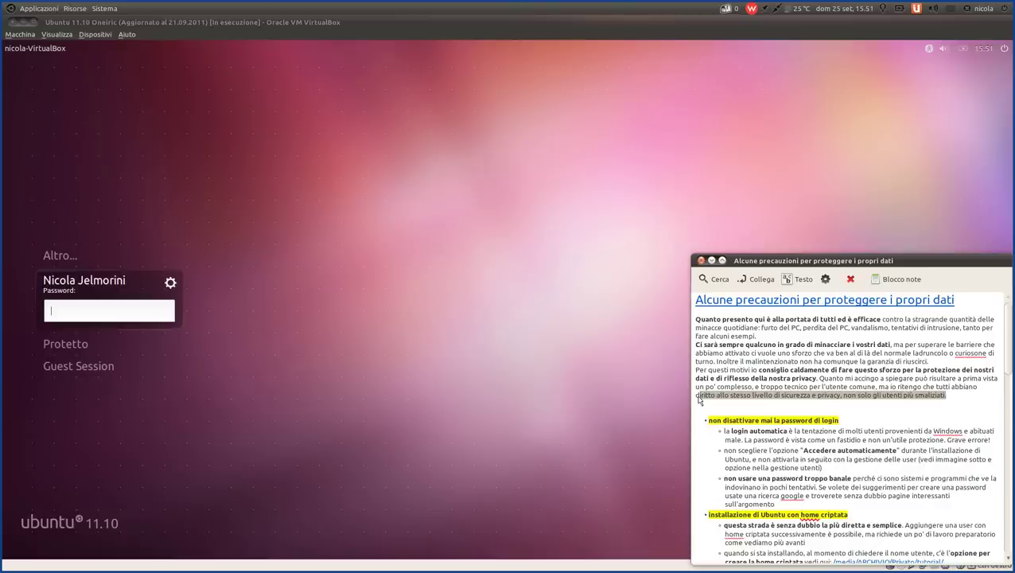
click(700, 407)
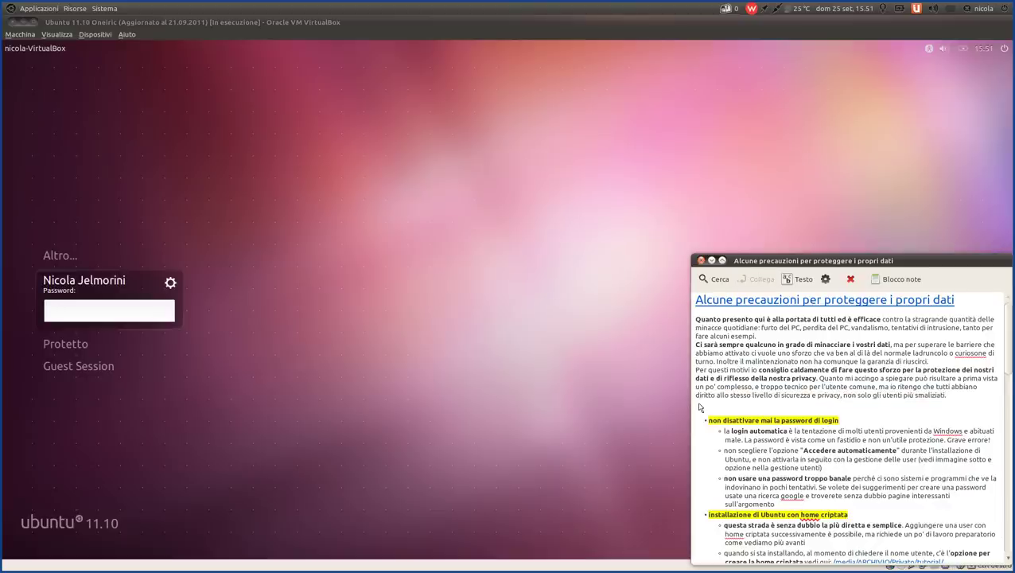
- Highlight the automatic login bullet and the phrase about users coming from Windows
scroll(701, 407, down, 1)
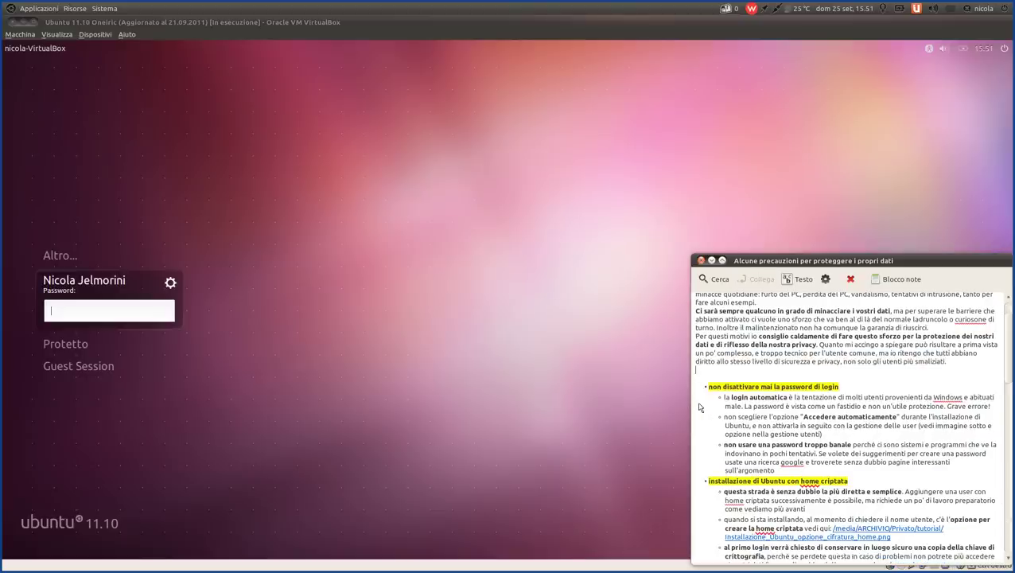
scroll(699, 407, down, 1)
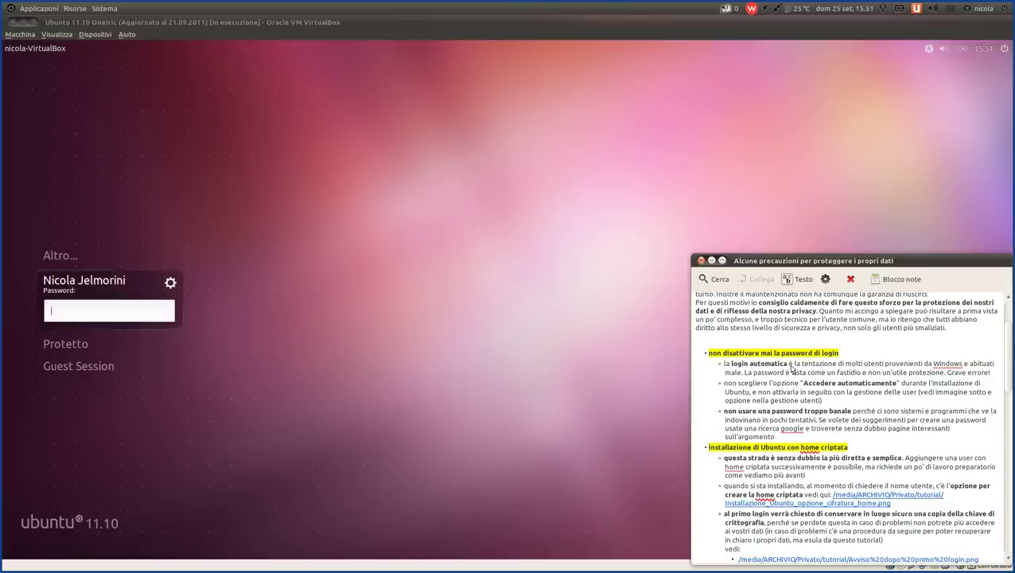
double_click(725, 365)
drag(726, 365, 790, 368)
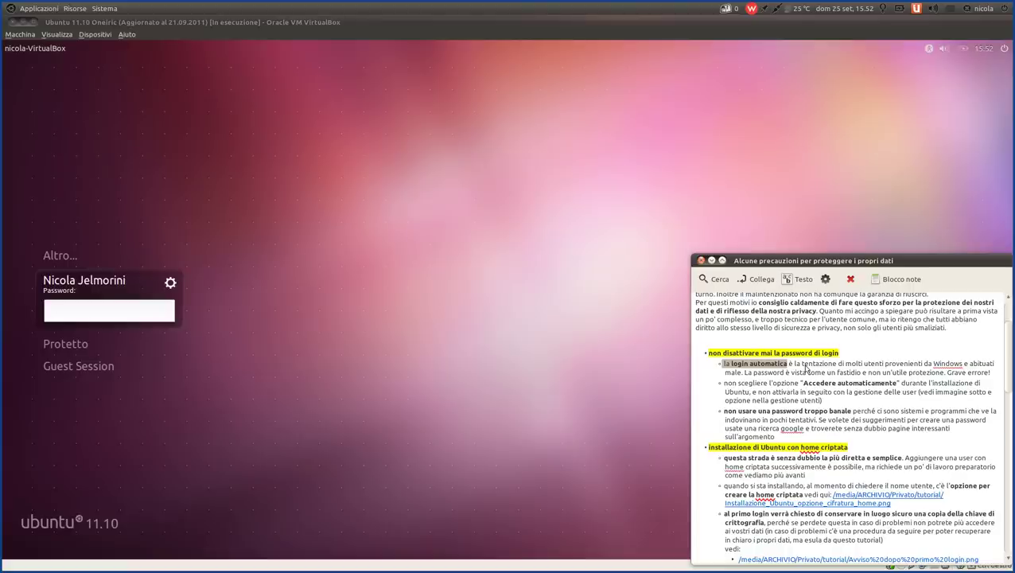
click(823, 365)
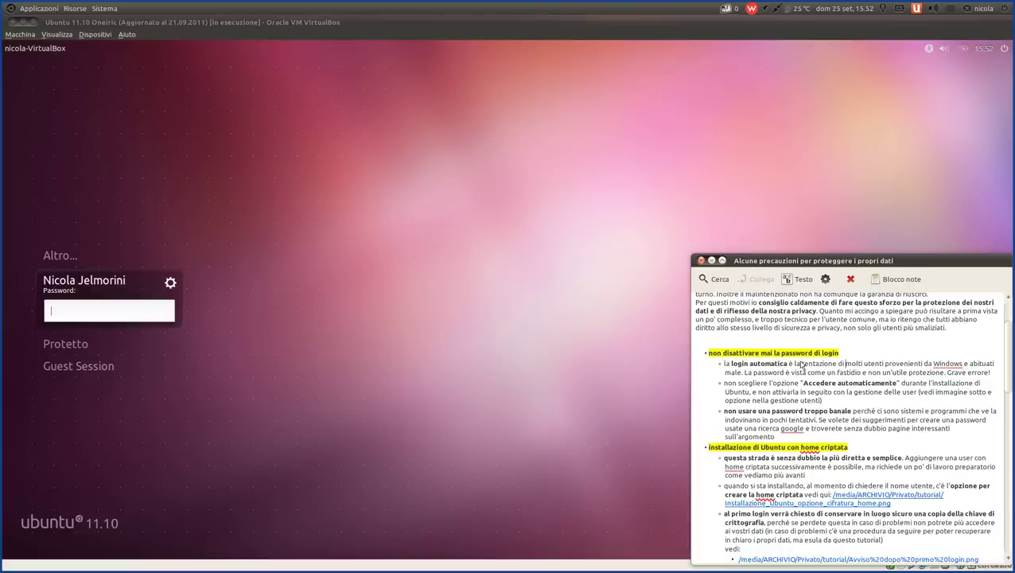
drag(795, 364, 744, 373)
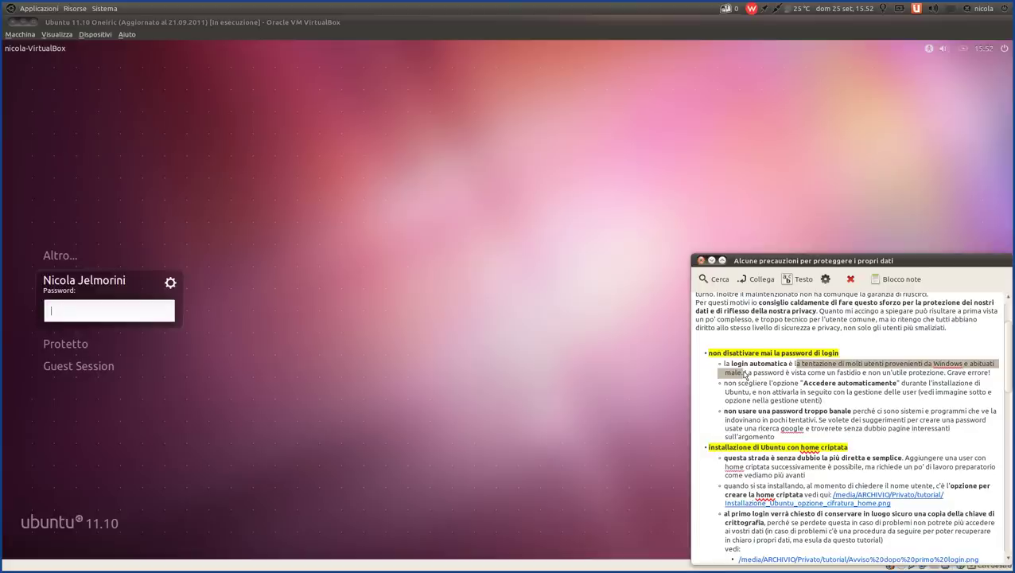
click(745, 374)
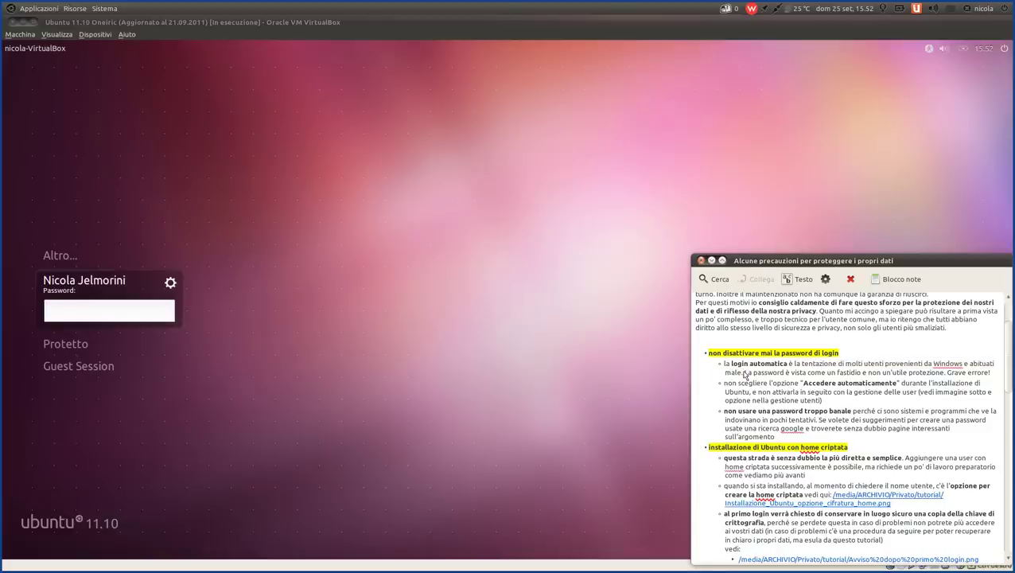
- Highlight the sentence calling the password a nuisance and the words 'la login automatica'
scroll(784, 378, up, 1)
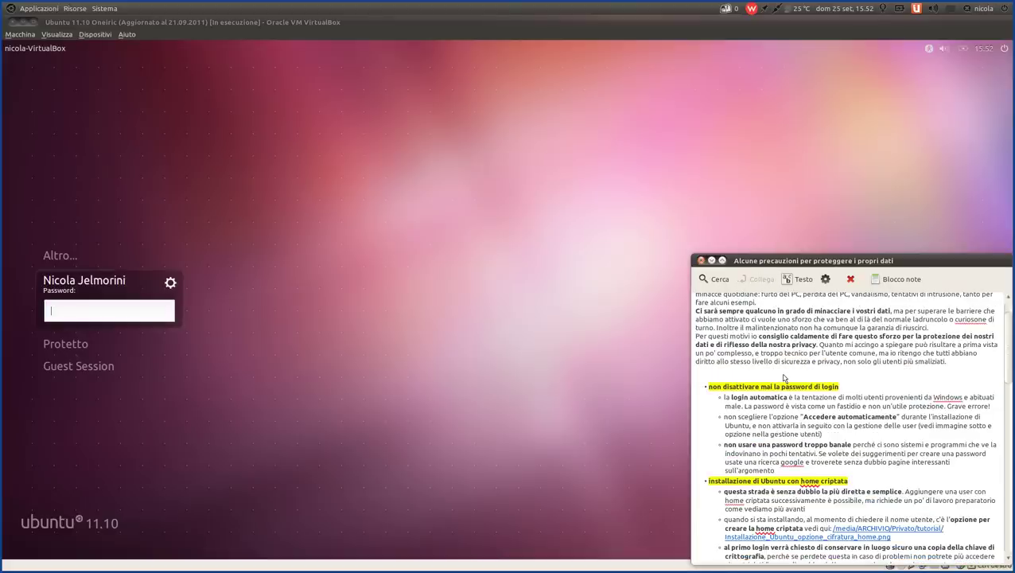
scroll(783, 378, down, 2)
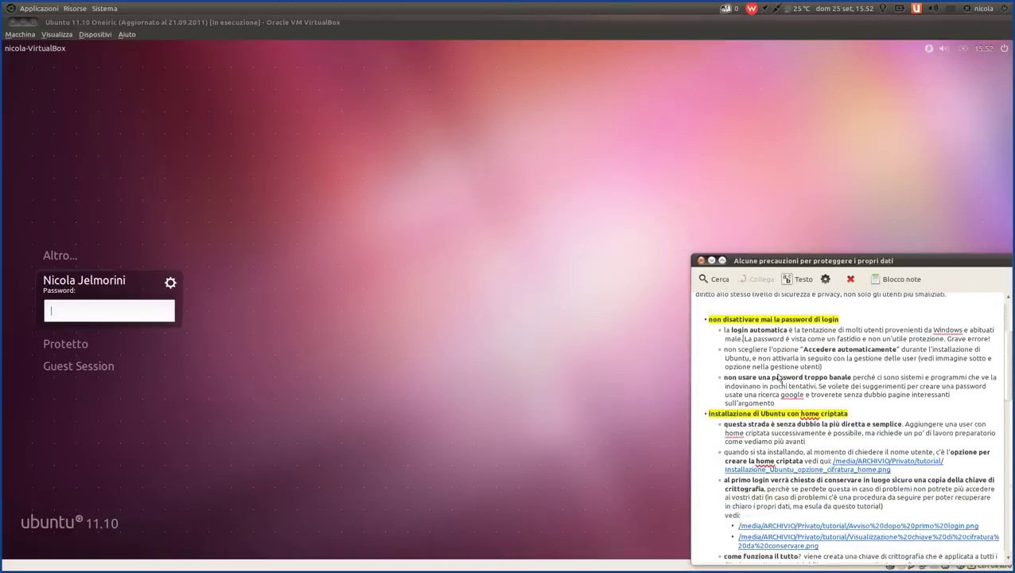
scroll(784, 378, up, 3)
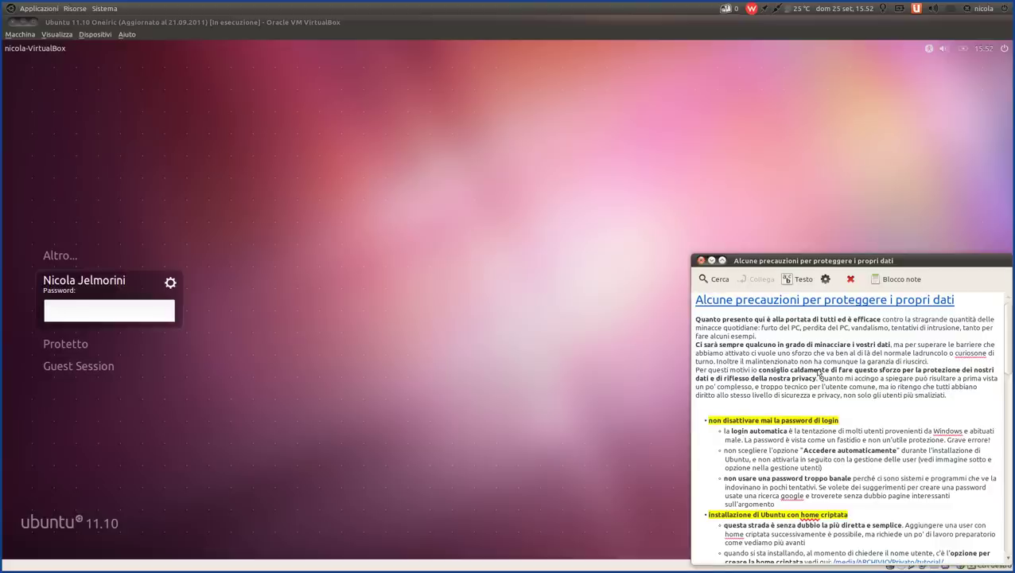
scroll(819, 372, down, 1)
scroll(818, 372, down, 1)
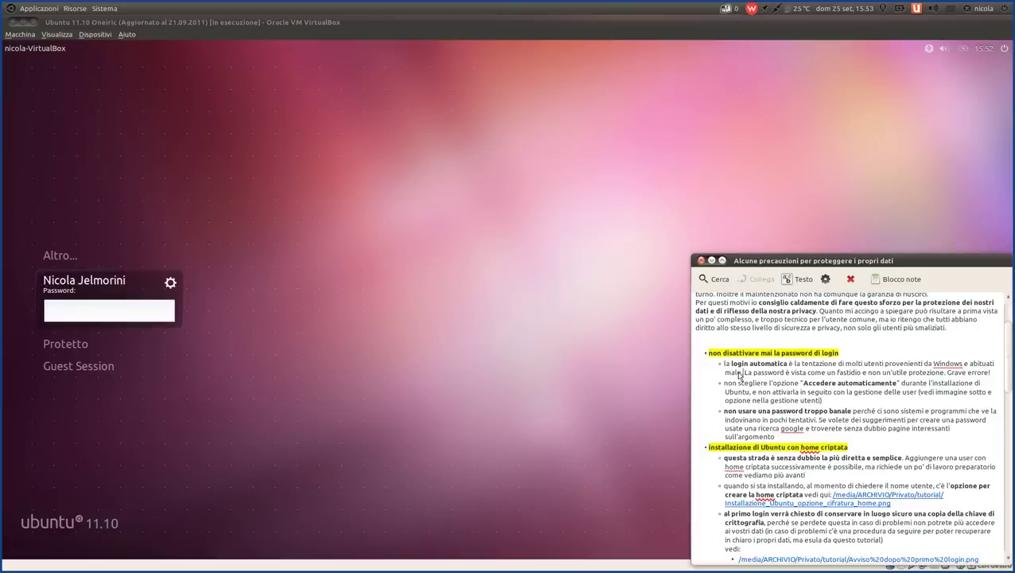
drag(739, 376, 946, 374)
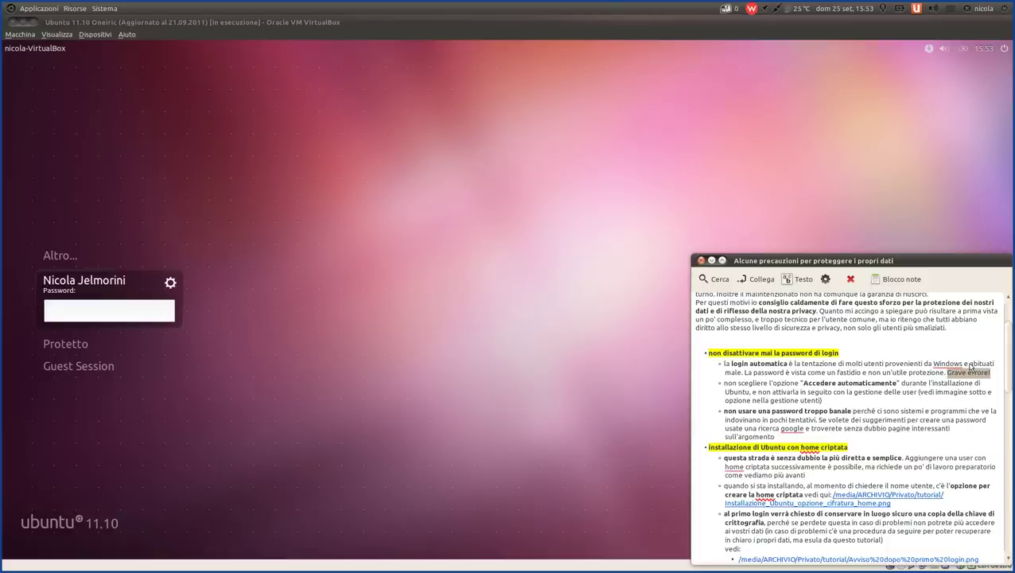
click(758, 372)
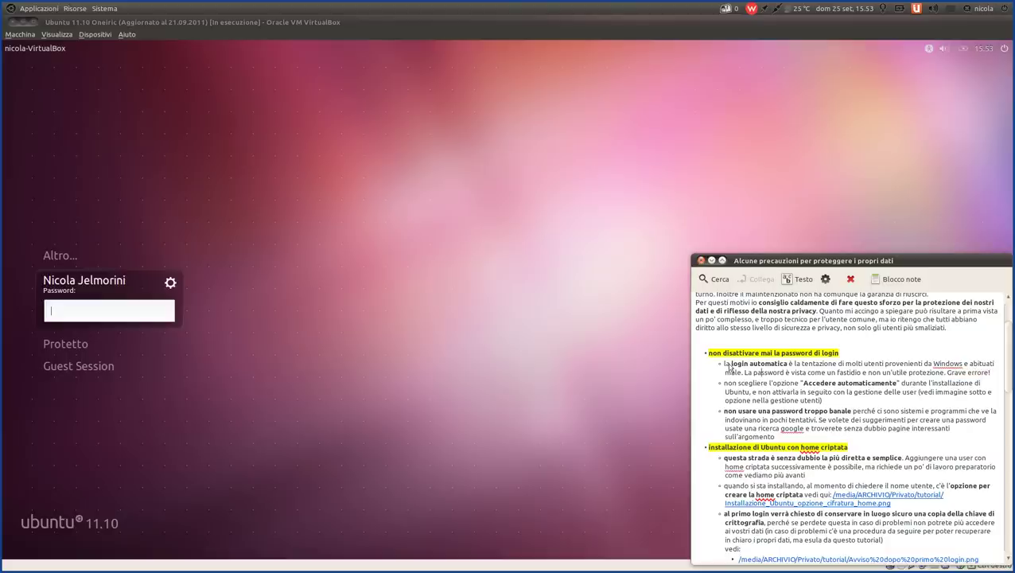
drag(725, 367, 820, 369)
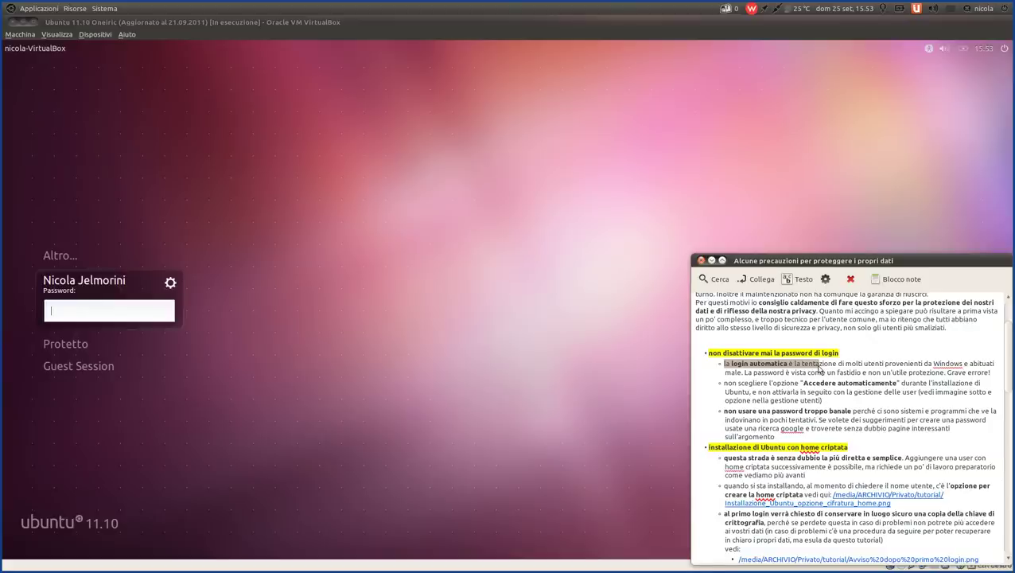
click(818, 368)
drag(813, 368, 723, 366)
click(852, 392)
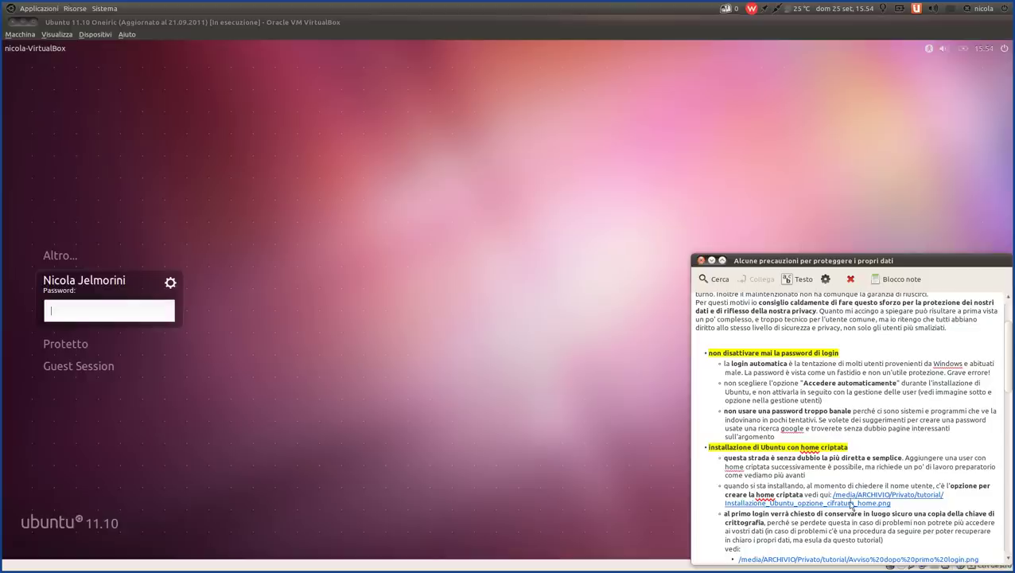
- View the linked installer screenshot in its own window, then close it
click(851, 504)
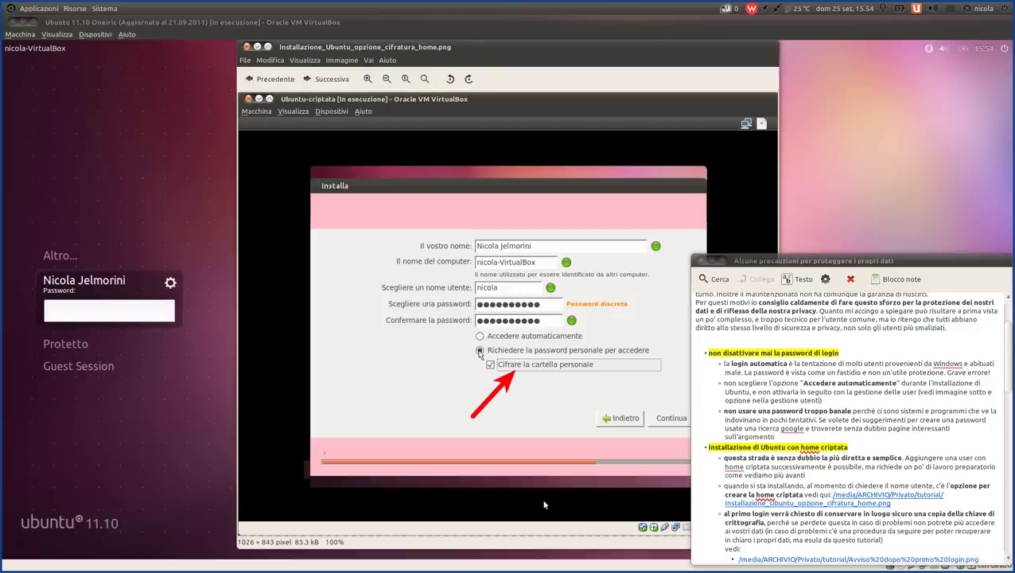
drag(474, 55, 295, 62)
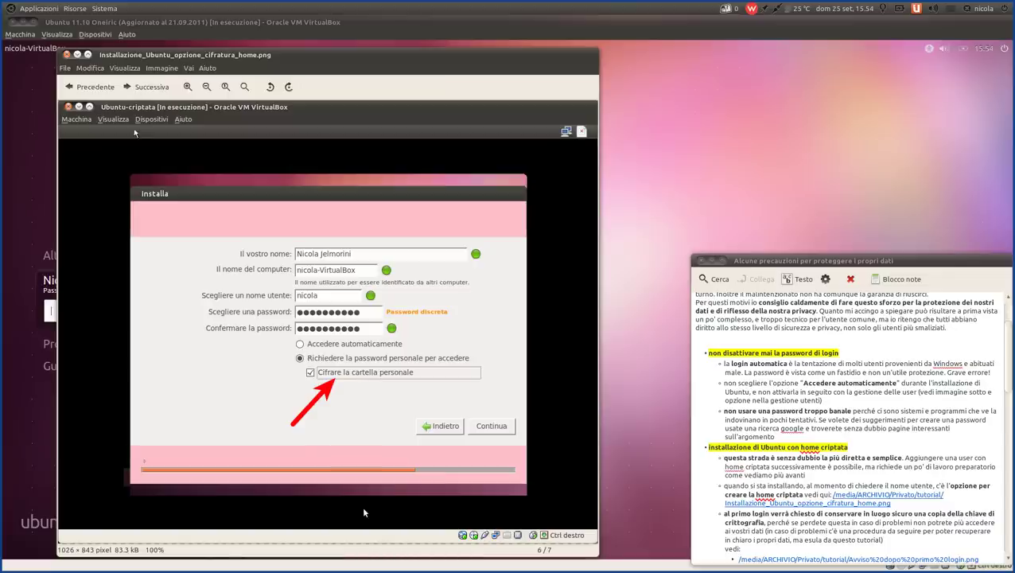
click(67, 54)
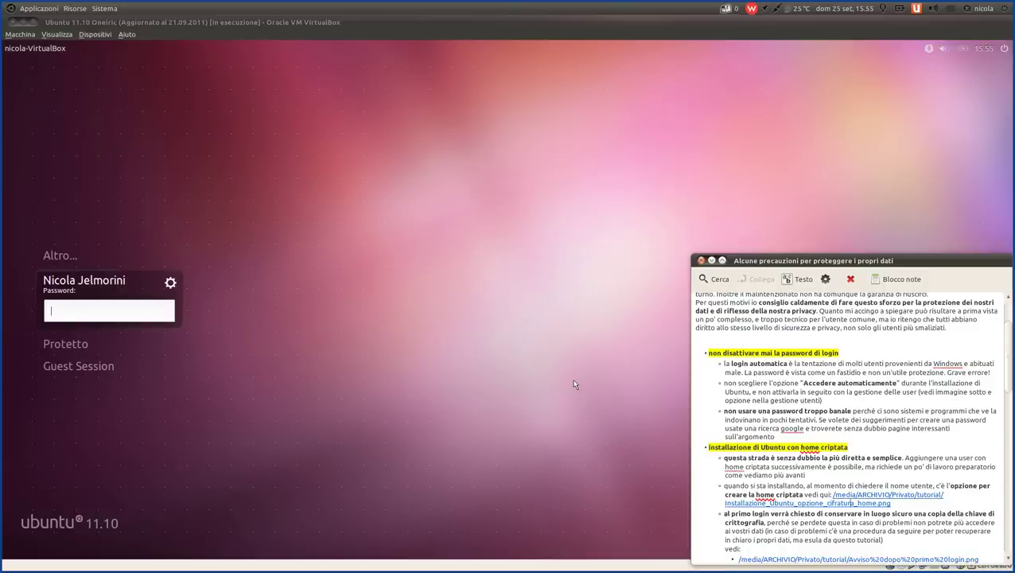
- Log into the Ubuntu guest with the account password
click(68, 321)
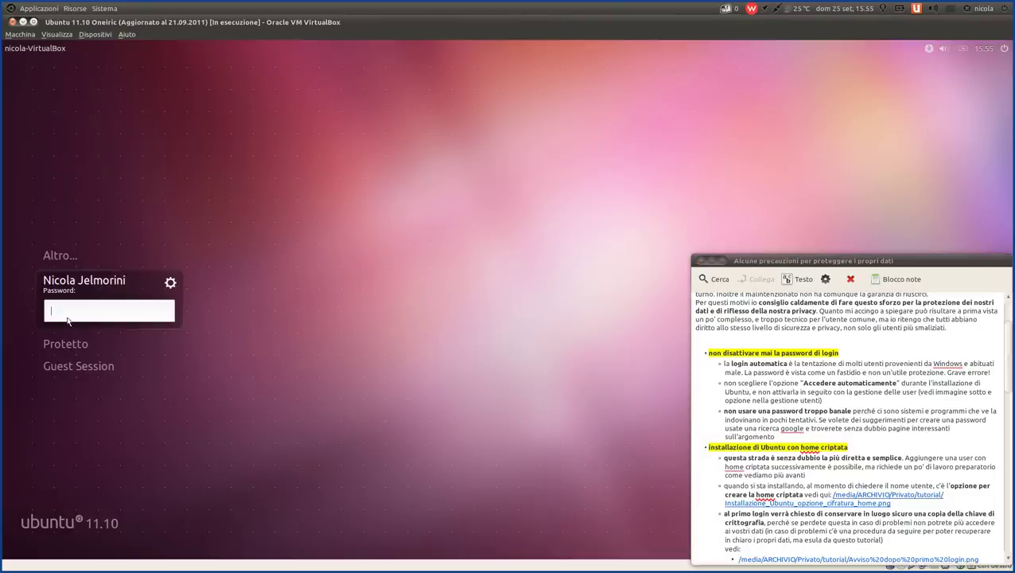
text(******)
key(Return)
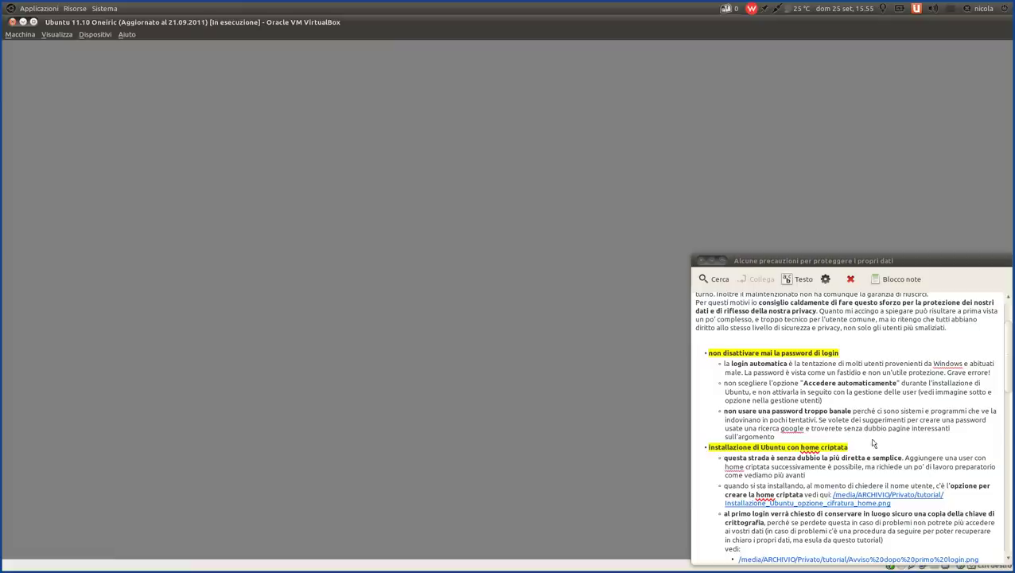
- Highlight the note's sentence about guessing weak passwords
drag(776, 437, 720, 410)
click(870, 455)
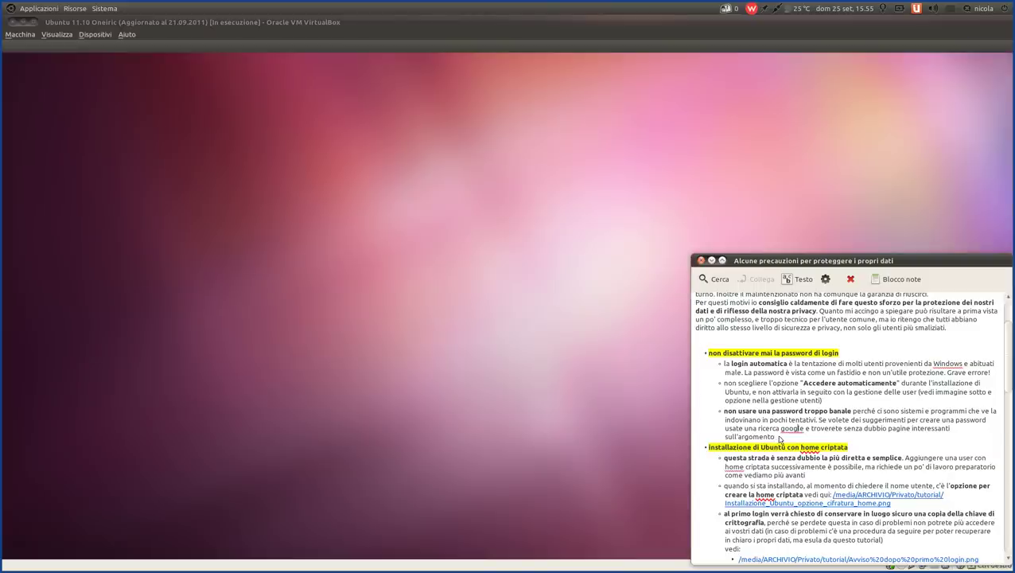
drag(775, 436, 722, 412)
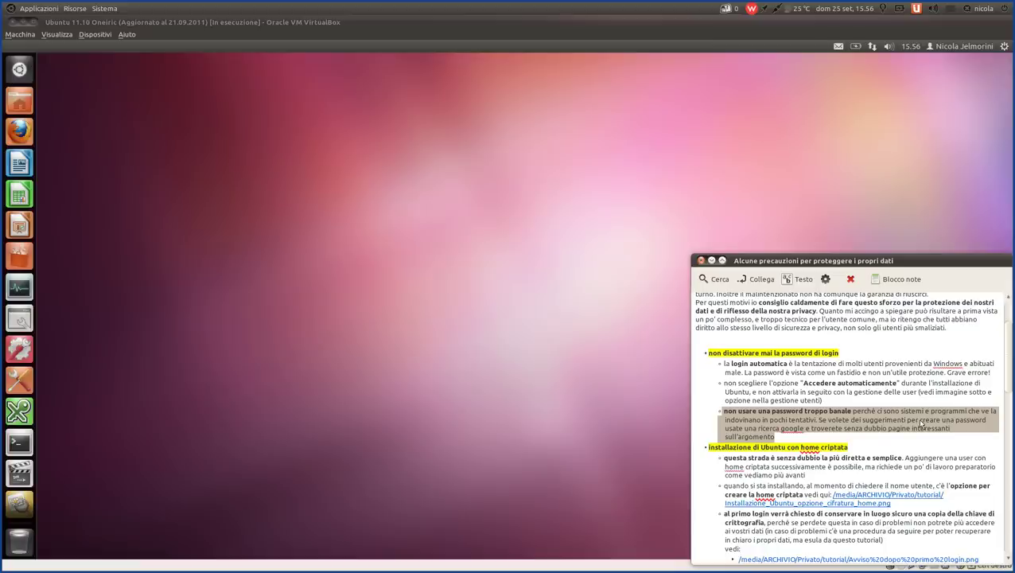
click(876, 428)
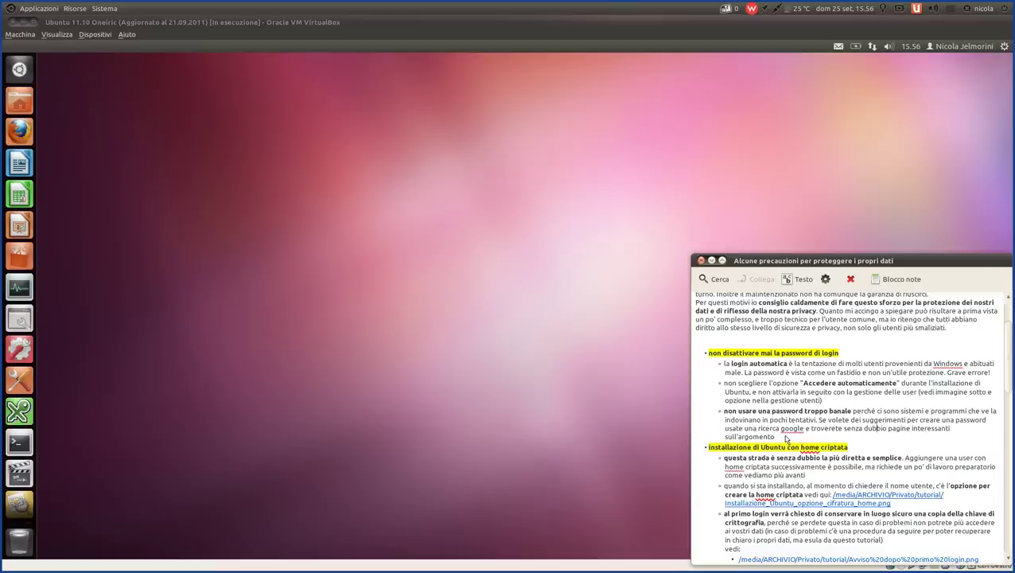
drag(785, 438, 724, 418)
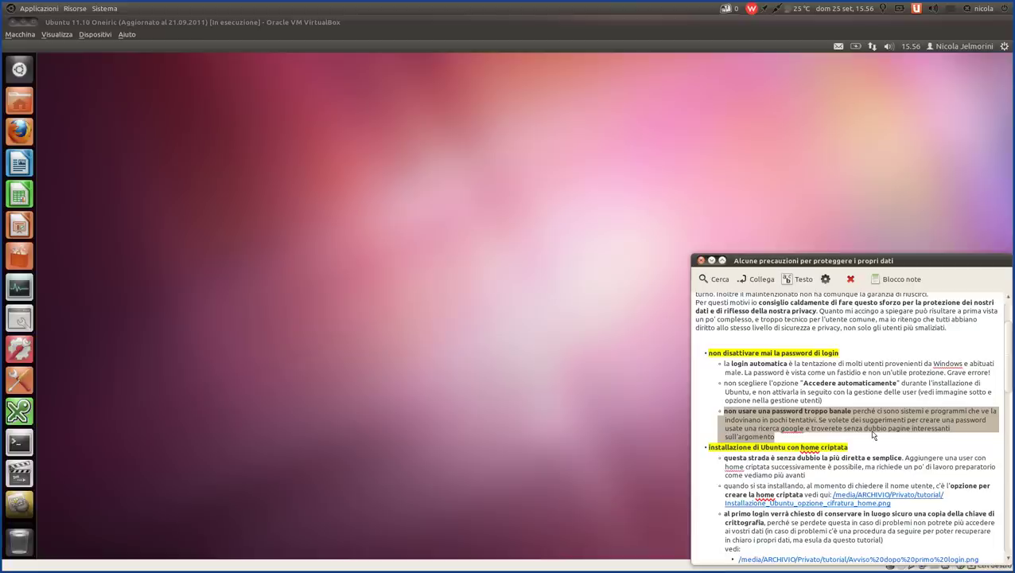
click(878, 432)
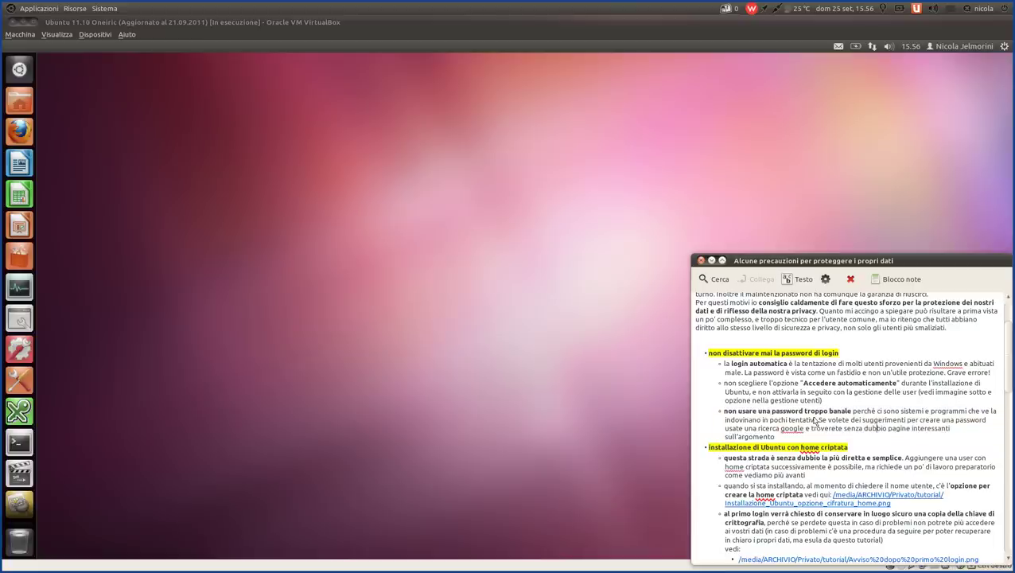
drag(818, 420, 843, 419)
click(838, 430)
drag(774, 436, 721, 412)
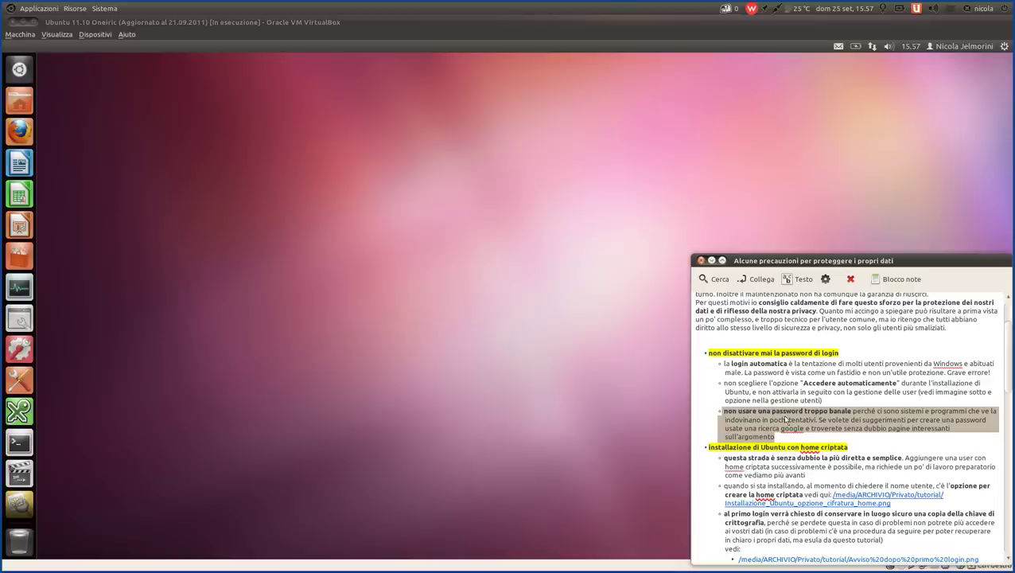
click(785, 420)
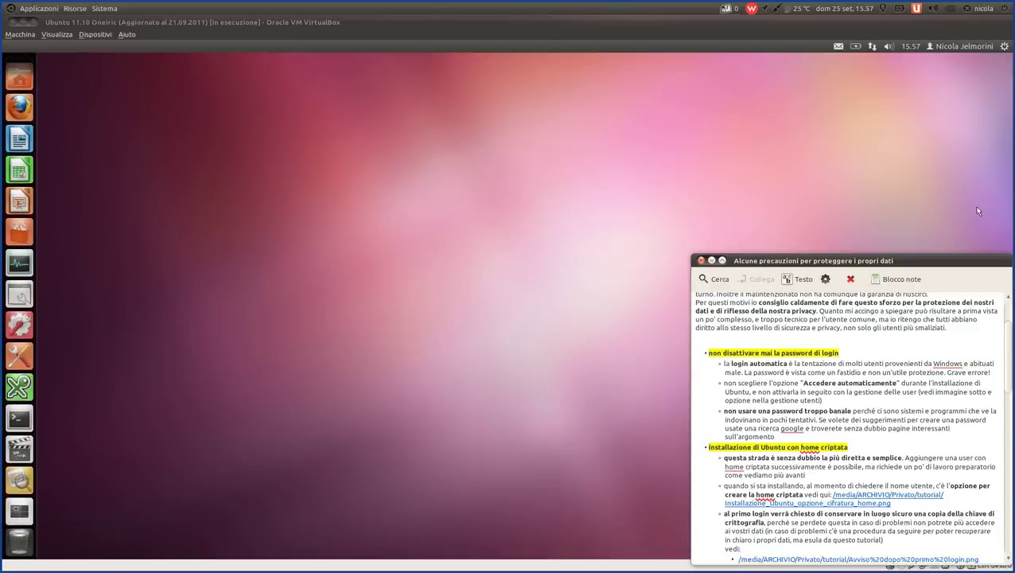
click(1003, 47)
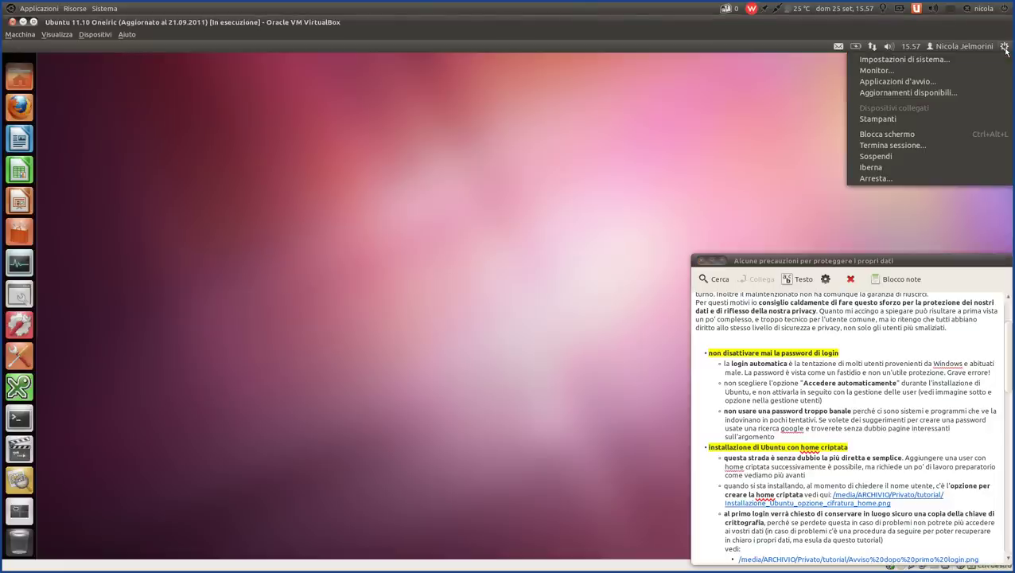
click(935, 67)
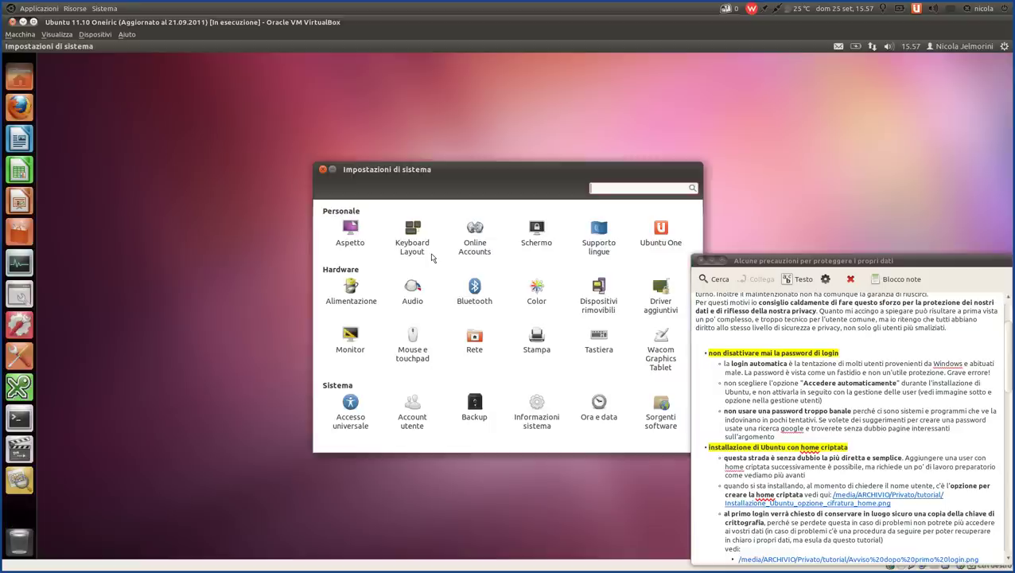
drag(510, 172, 362, 111)
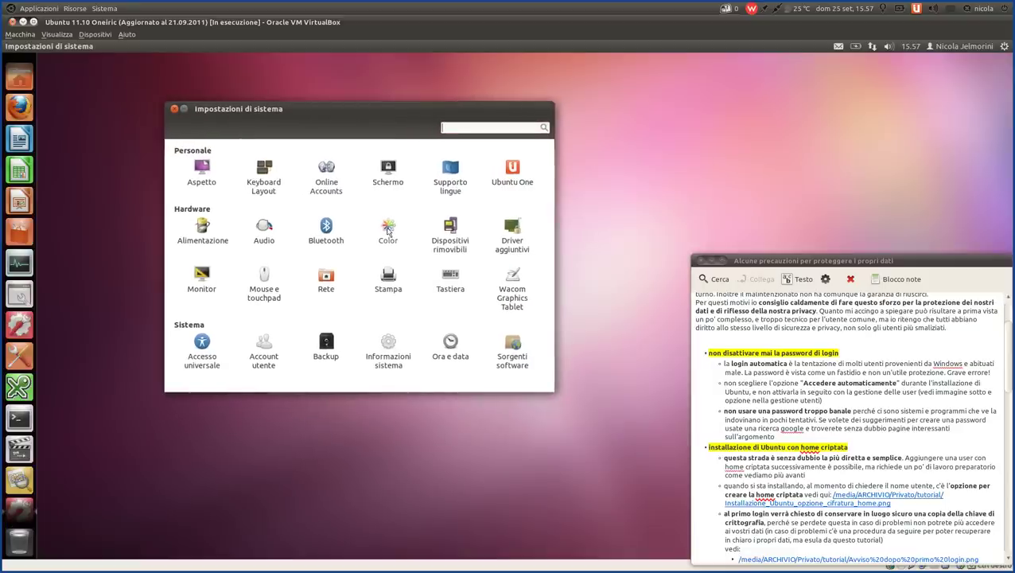
click(266, 348)
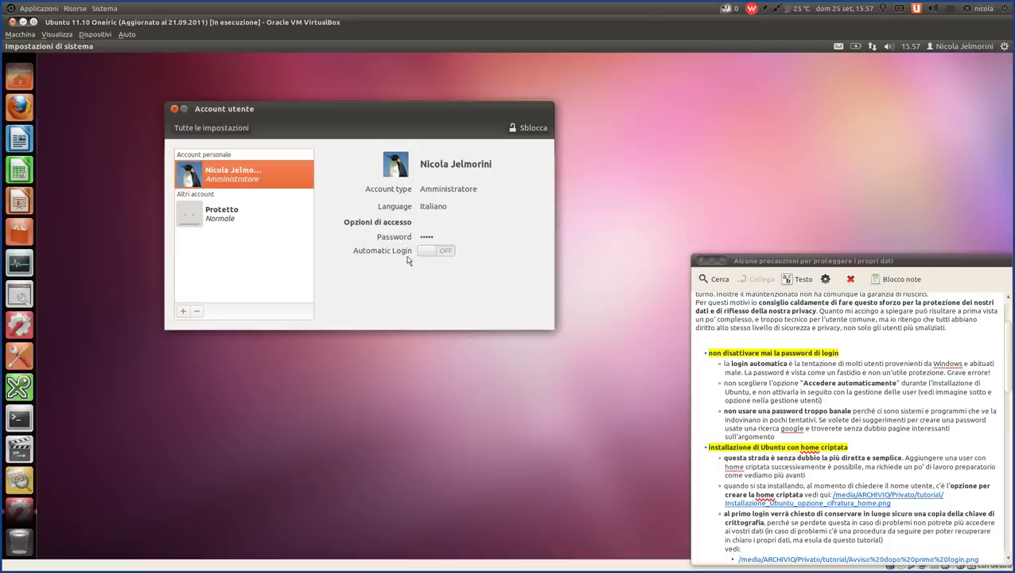
mouse_move(449, 256)
click(210, 130)
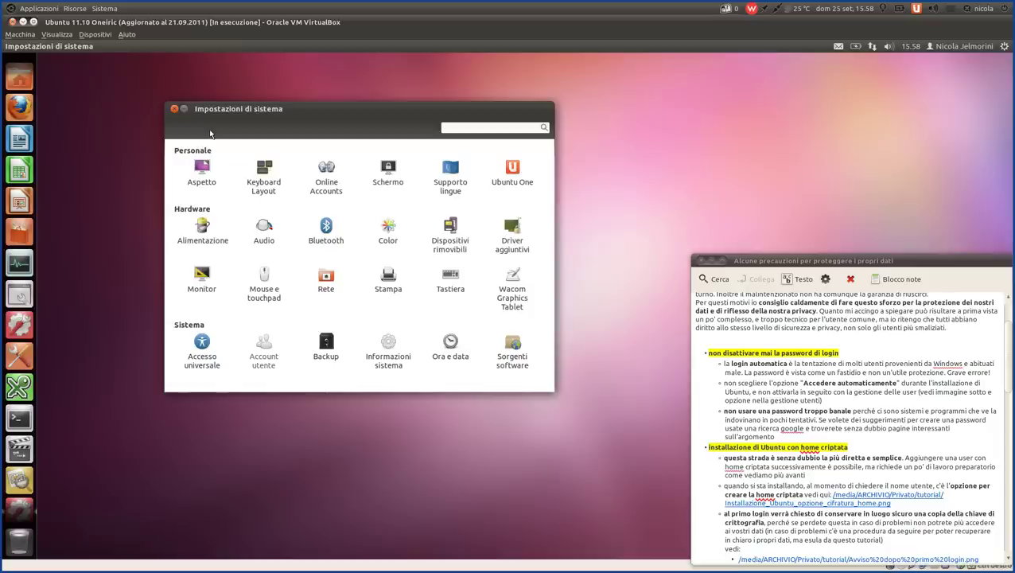
- Close the System Settings window and scroll the data-protection note, returning focus to it
click(175, 108)
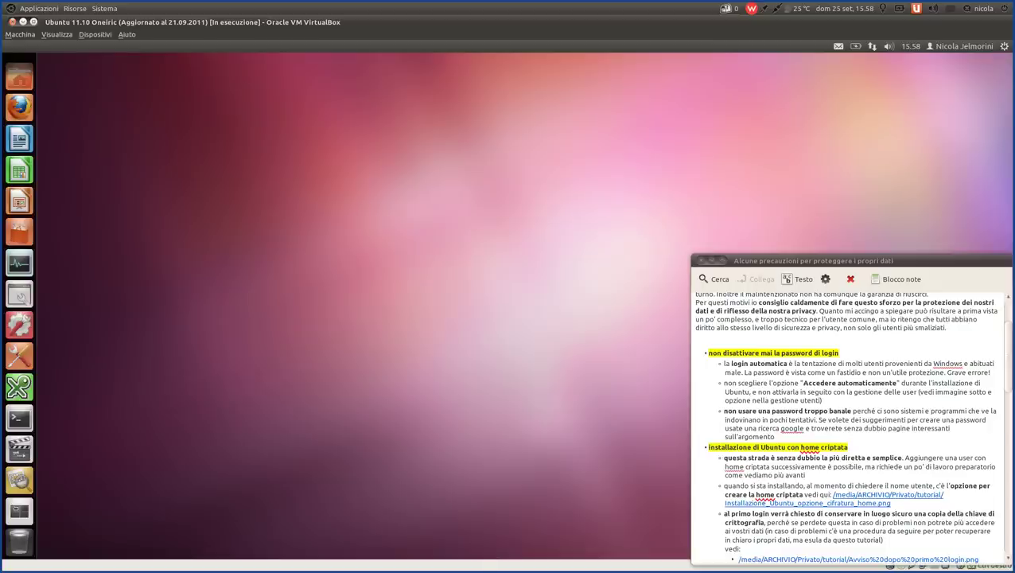
scroll(785, 411, down, 2)
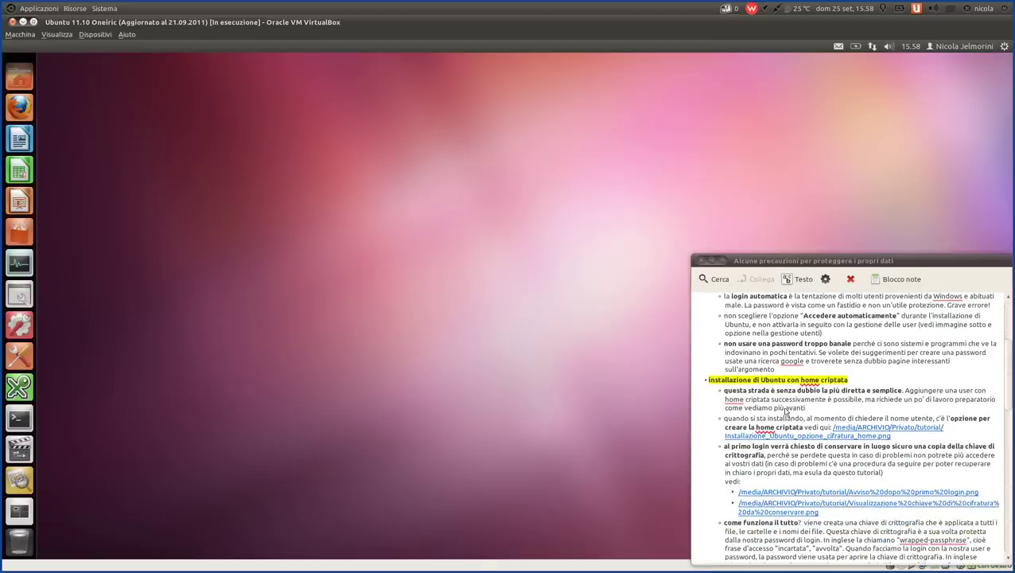
scroll(785, 411, down, 2)
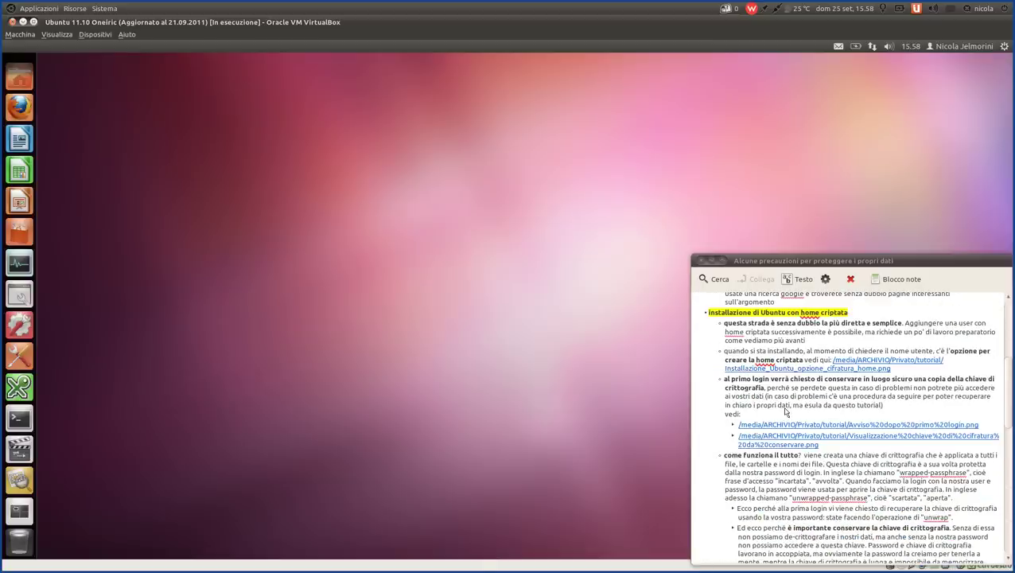
scroll(786, 410, up, 1)
click(761, 356)
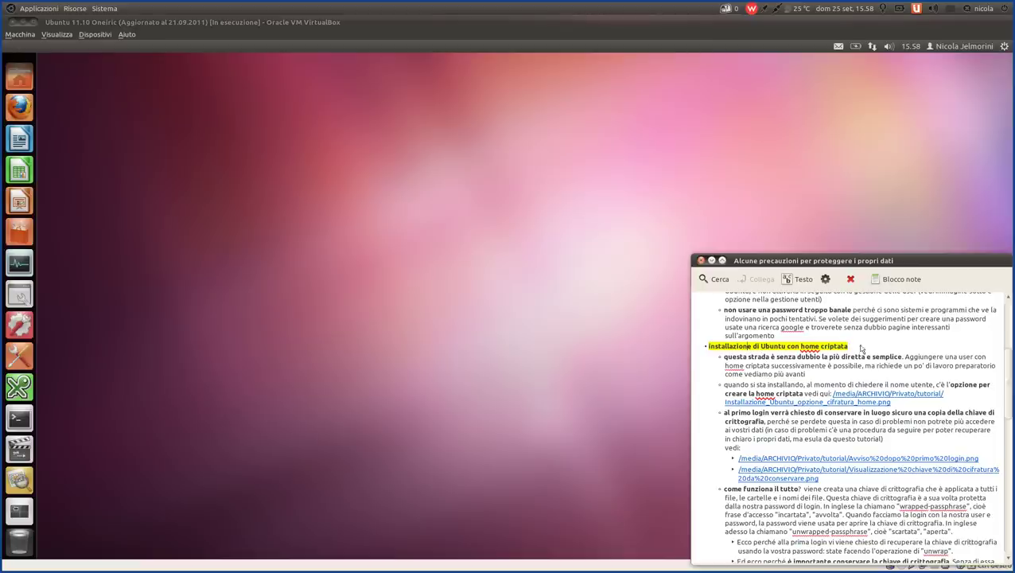
- Capitalize the heading to 'Installazione di Ubuntu con home criptata', select 'home', and launch the Home Folder
key(shift+Up)
click(710, 348)
key(BackSpace)
text(I)
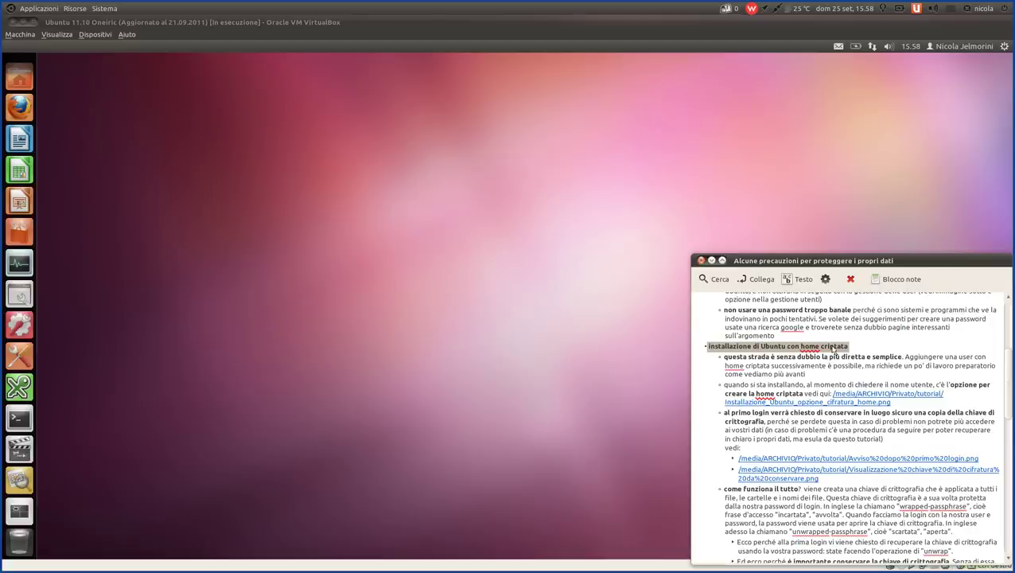
double_click(811, 348)
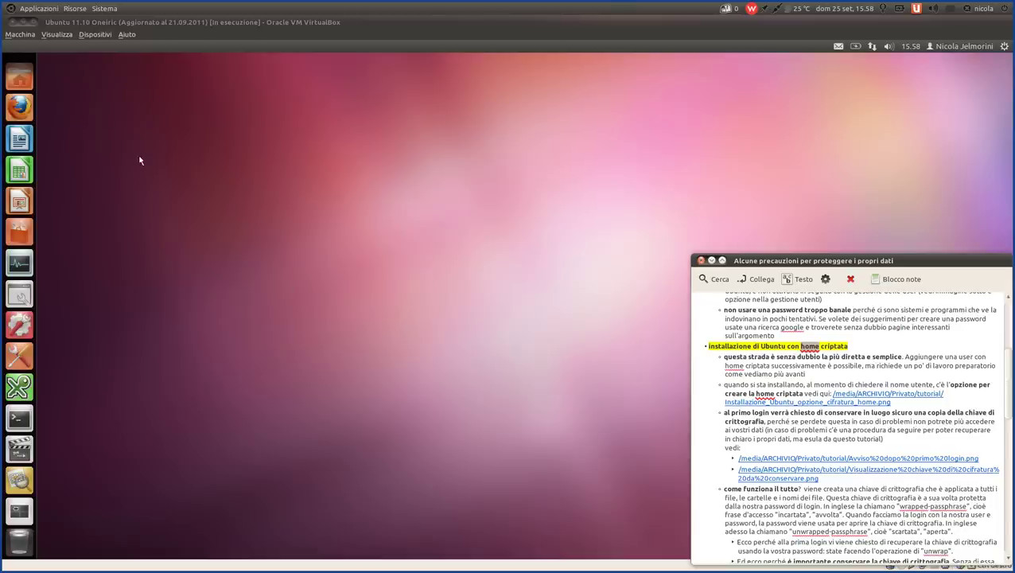
click(16, 82)
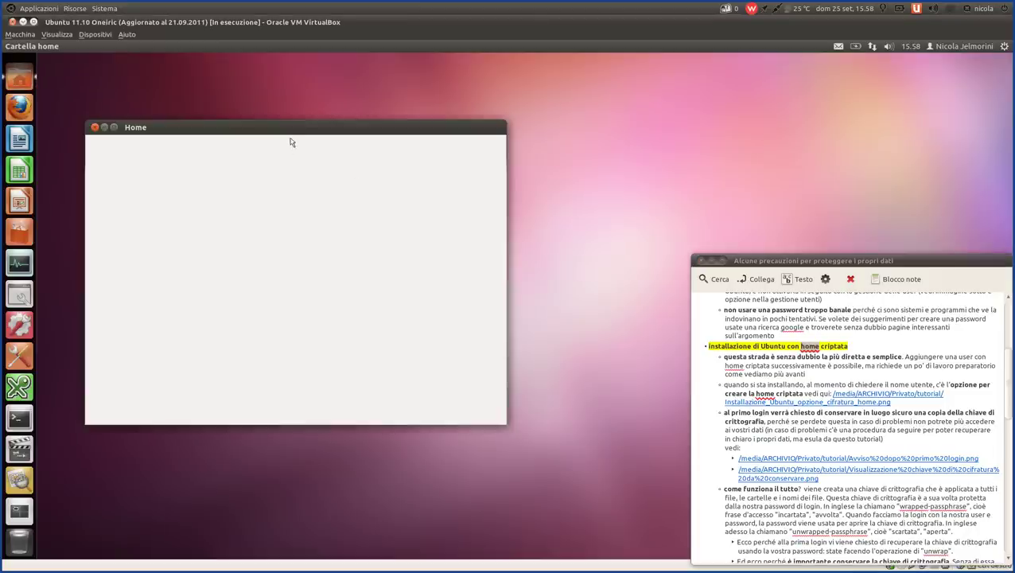
- Move the Home window up and try selecting Documenti, Immagini, Musica, then all items
drag(288, 133, 352, 109)
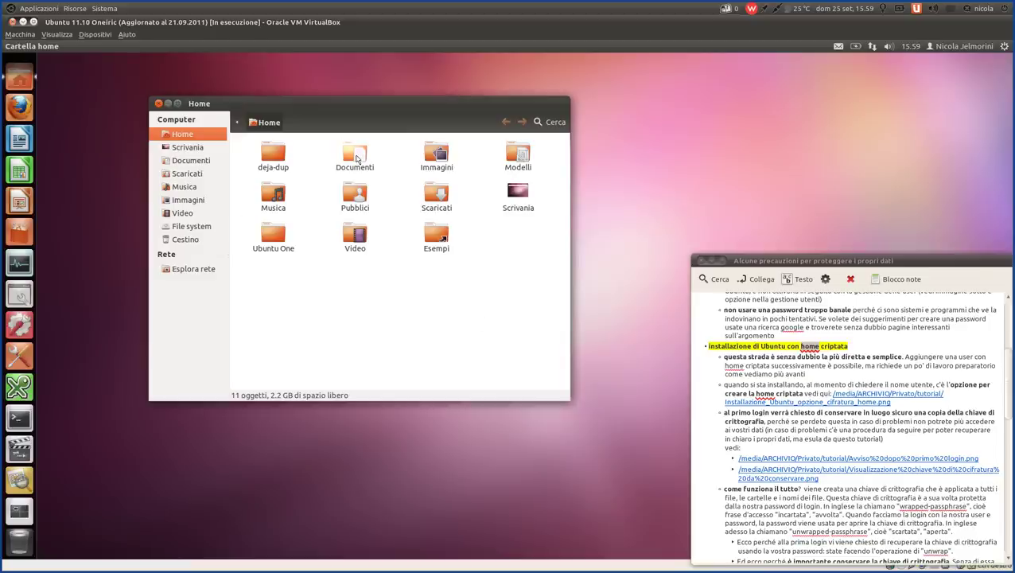
click(356, 159)
click(436, 155)
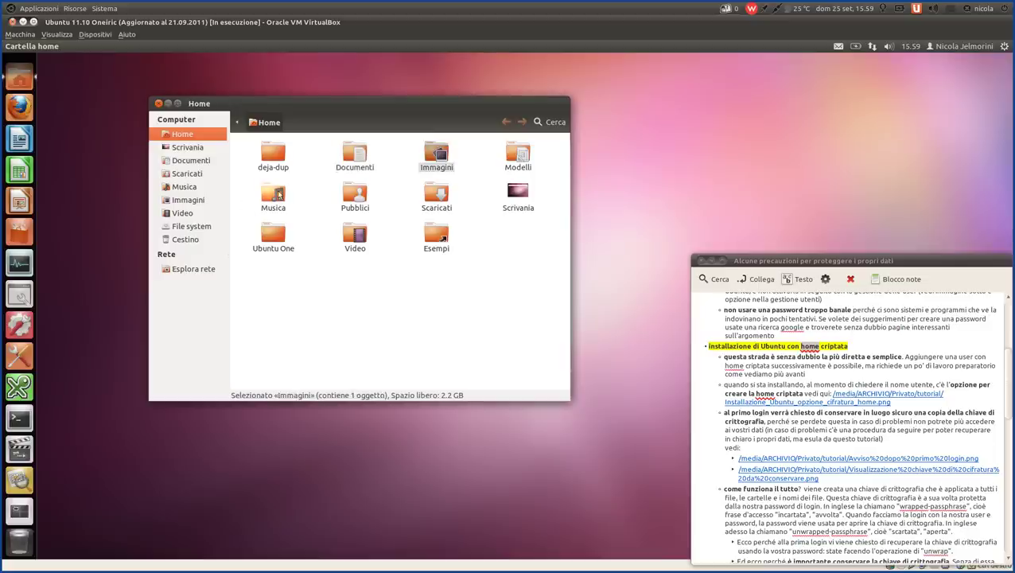
click(279, 194)
click(339, 282)
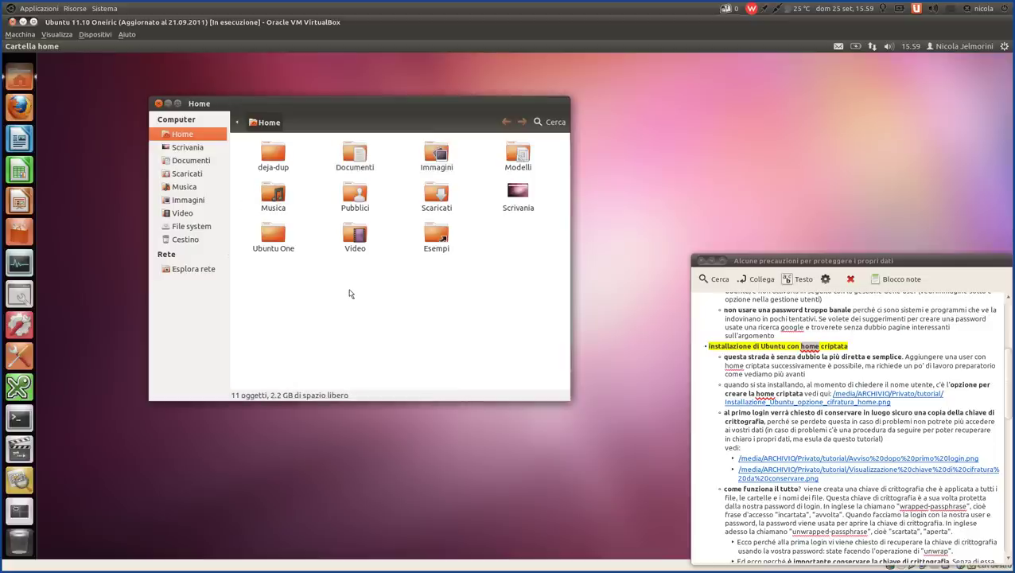
drag(529, 332, 253, 148)
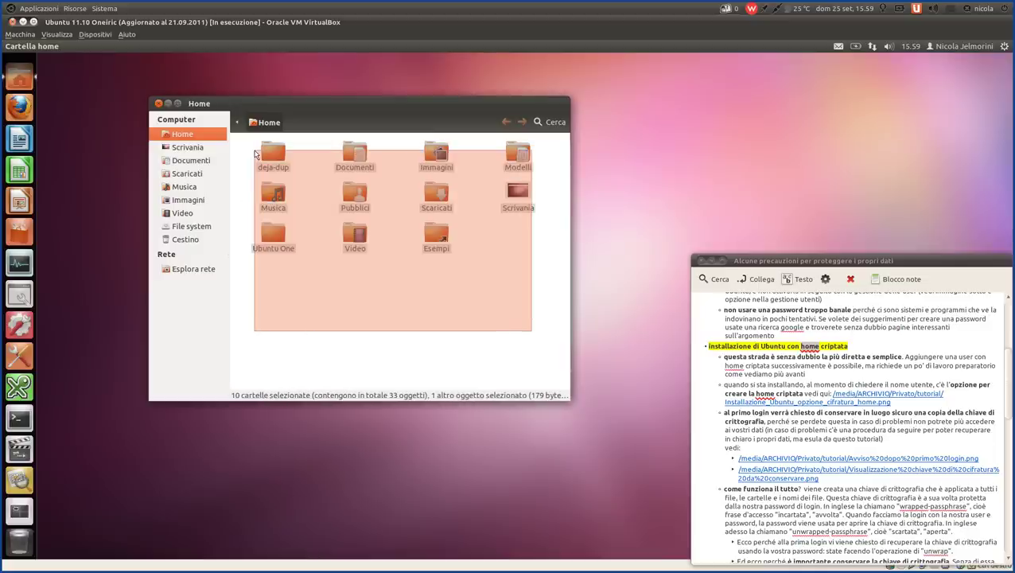
click(357, 287)
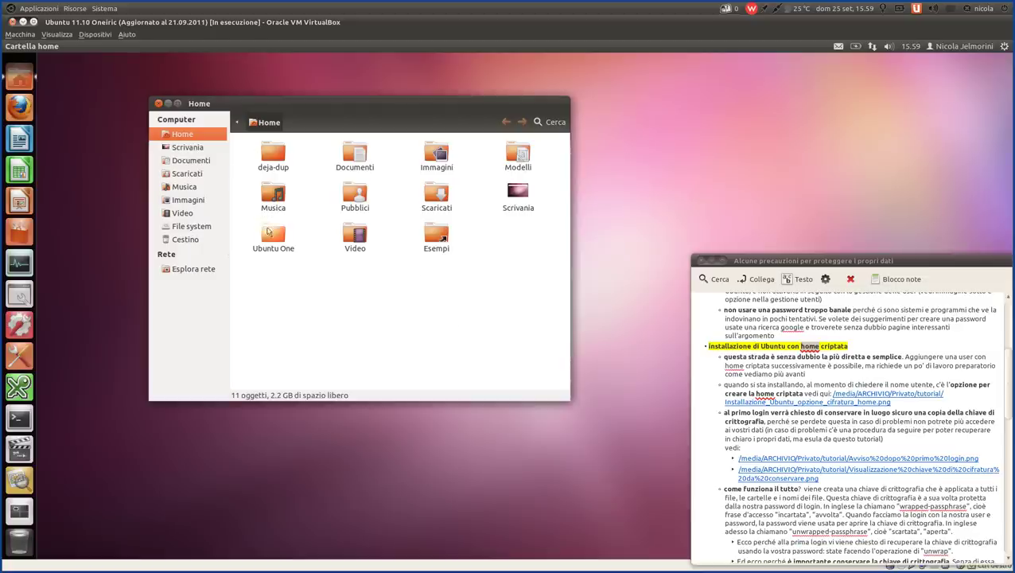
- Open Documenti, go back to Home, and reveal the parent folder in the path bar
double_click(355, 155)
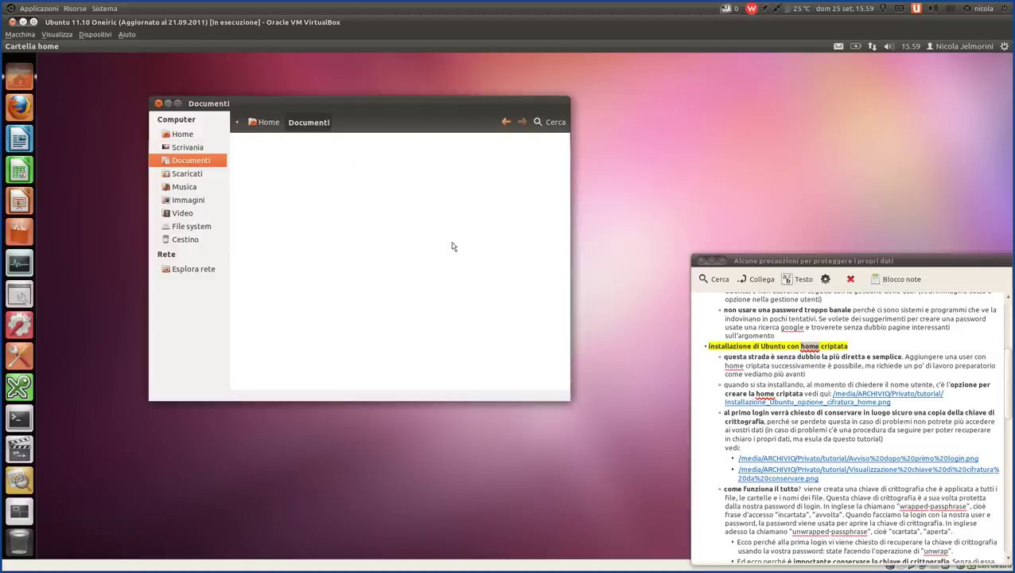
key(alt+Left)
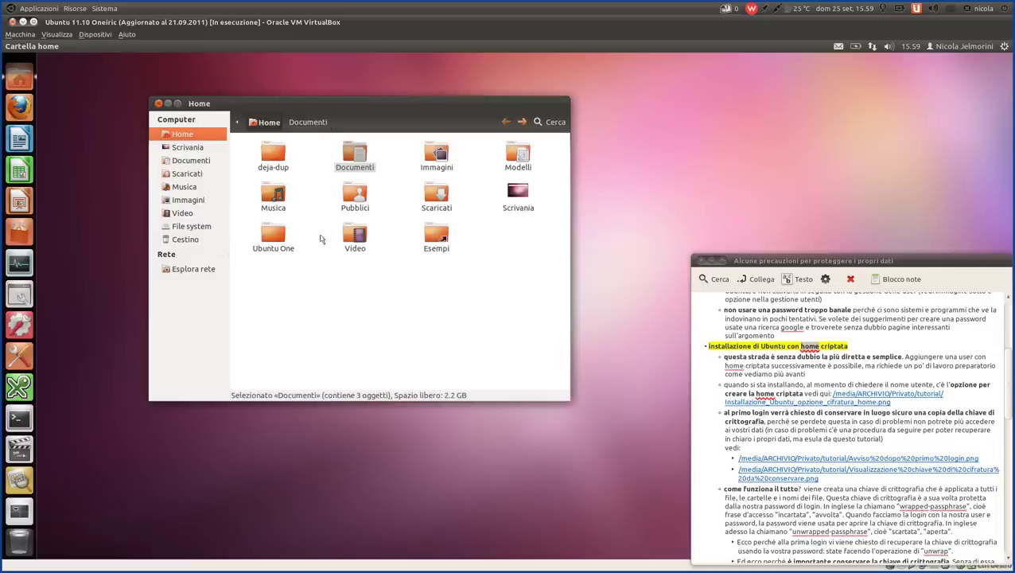
click(238, 125)
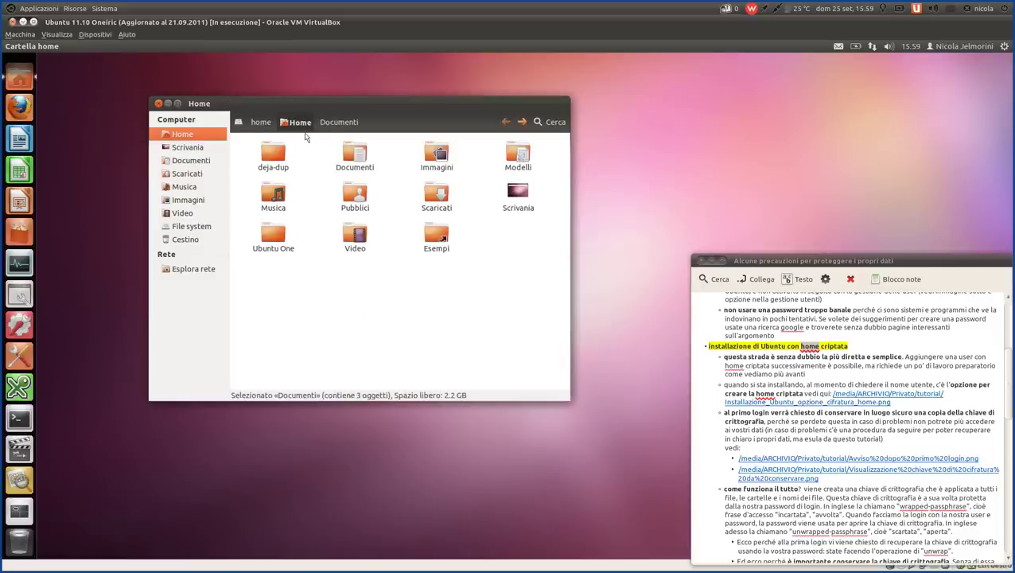
click(262, 124)
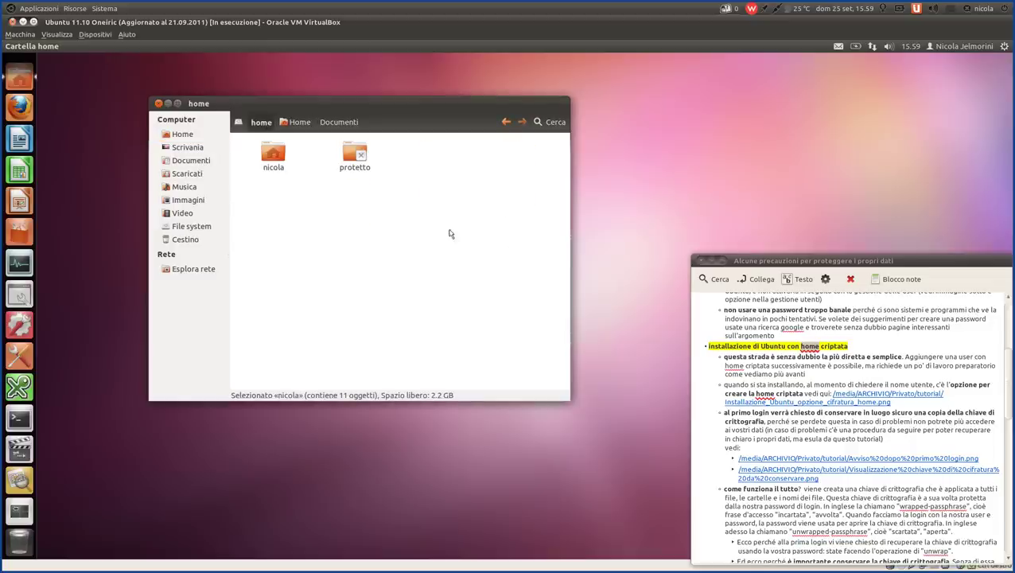
click(273, 156)
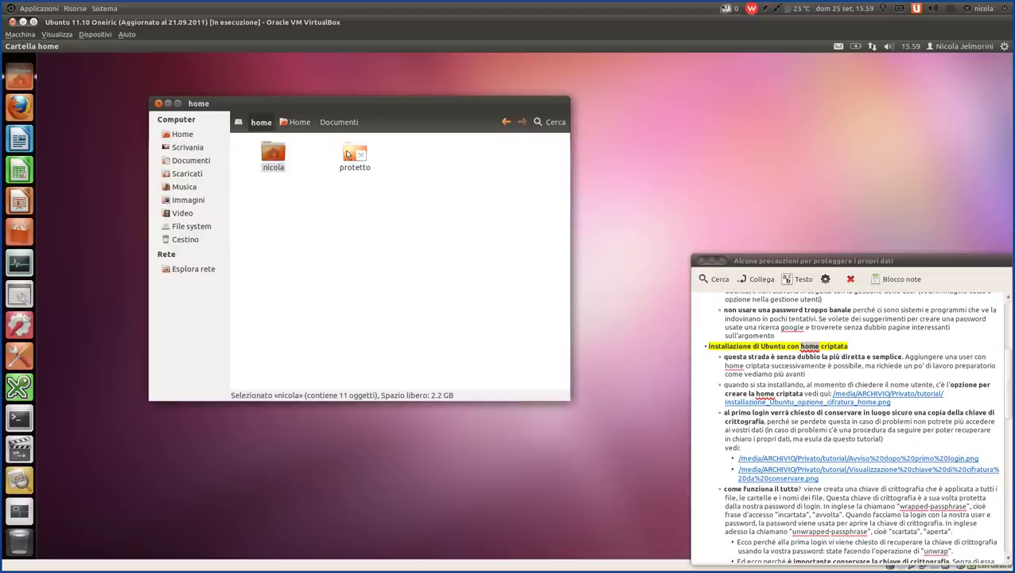
click(349, 155)
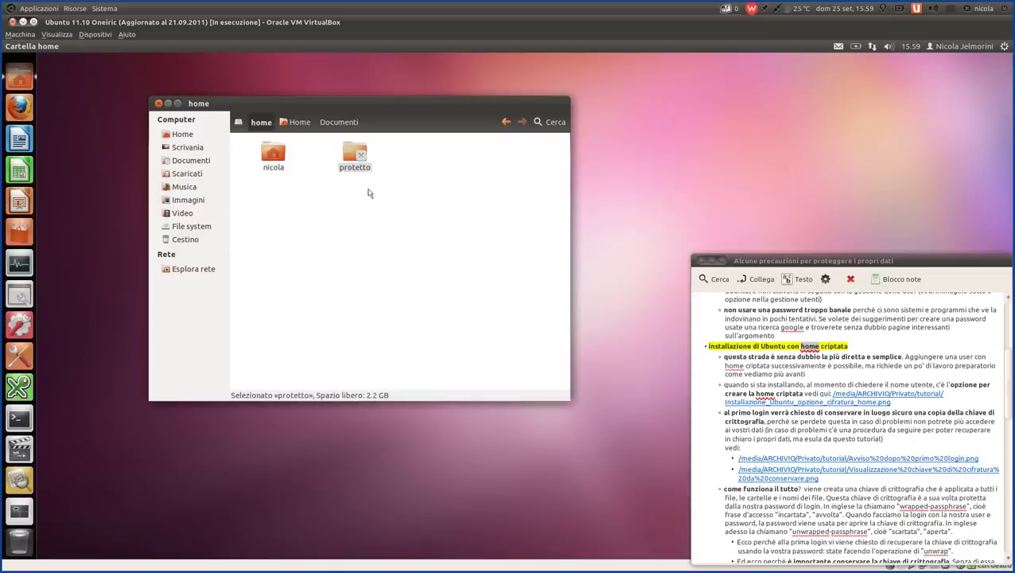
click(423, 266)
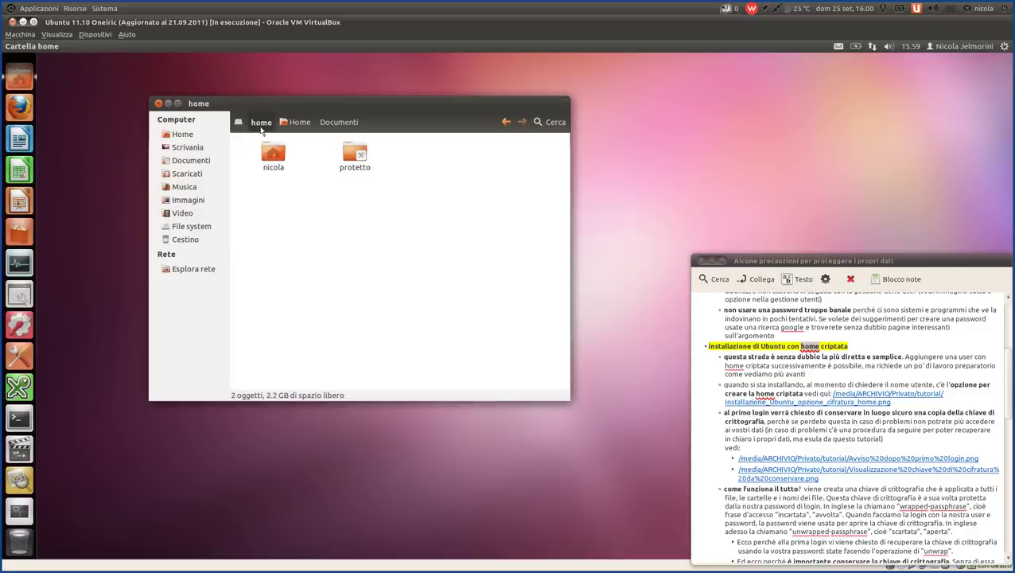
drag(461, 209, 227, 140)
click(420, 259)
double_click(279, 156)
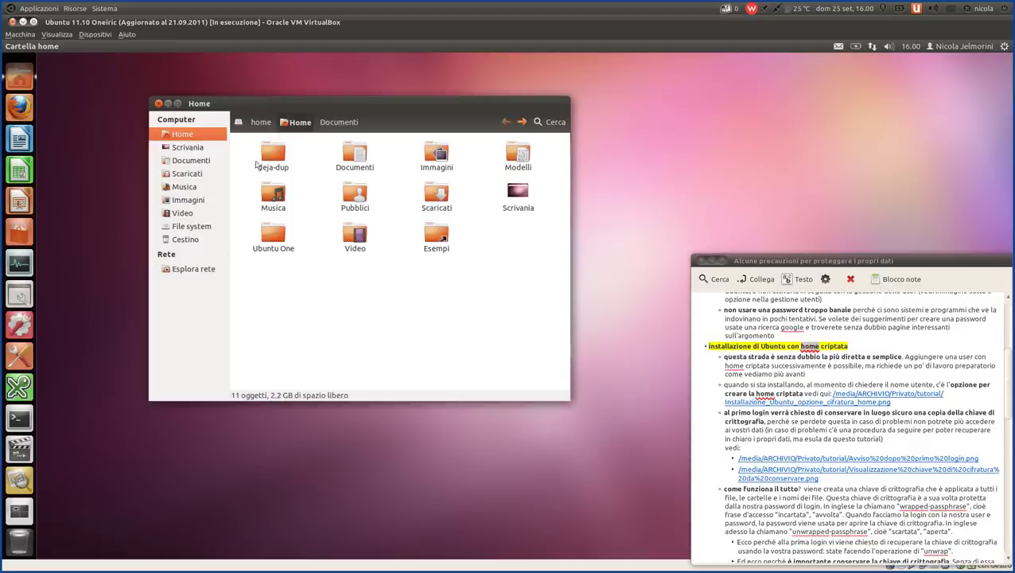
drag(248, 141, 501, 332)
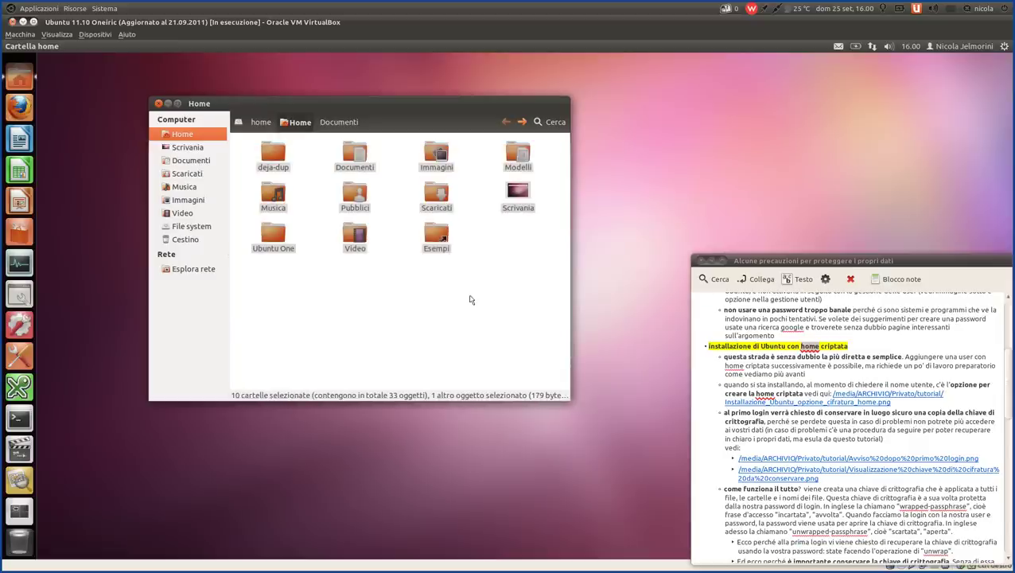
click(470, 299)
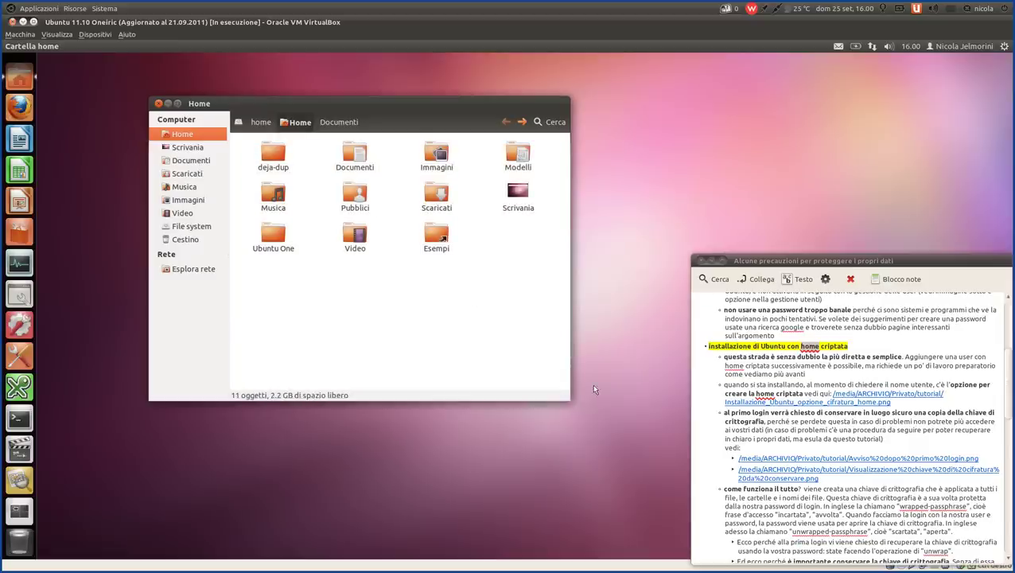
click(737, 359)
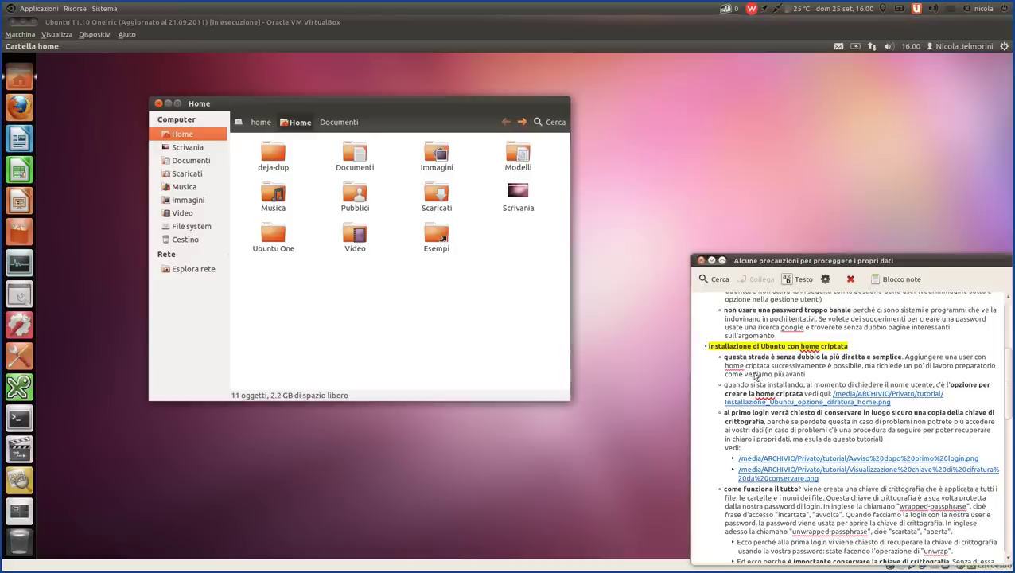
scroll(753, 374, down, 1)
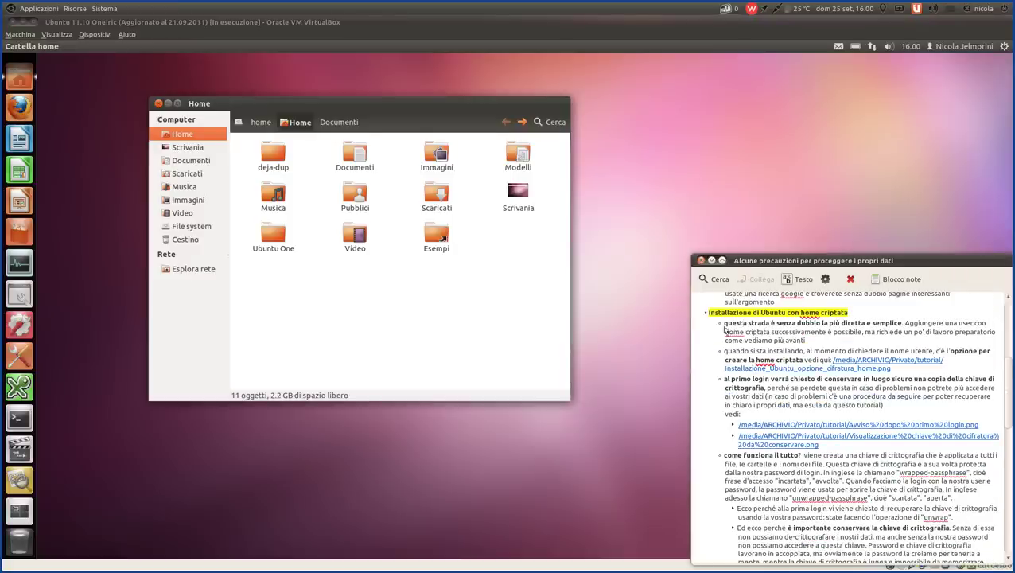
drag(724, 325, 859, 341)
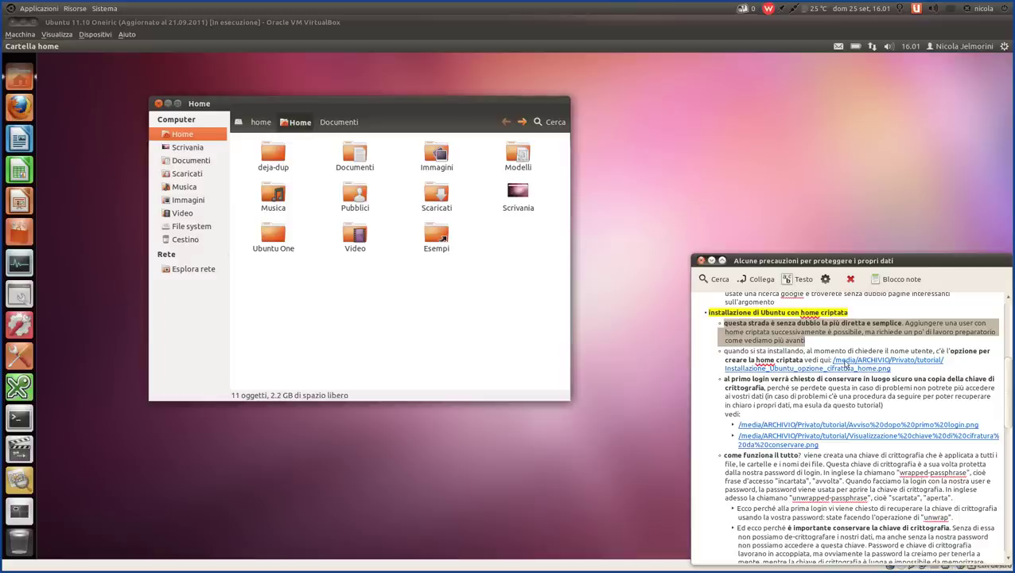
- View the linked encryption-option installer screenshot, then close the Image Viewer
click(845, 364)
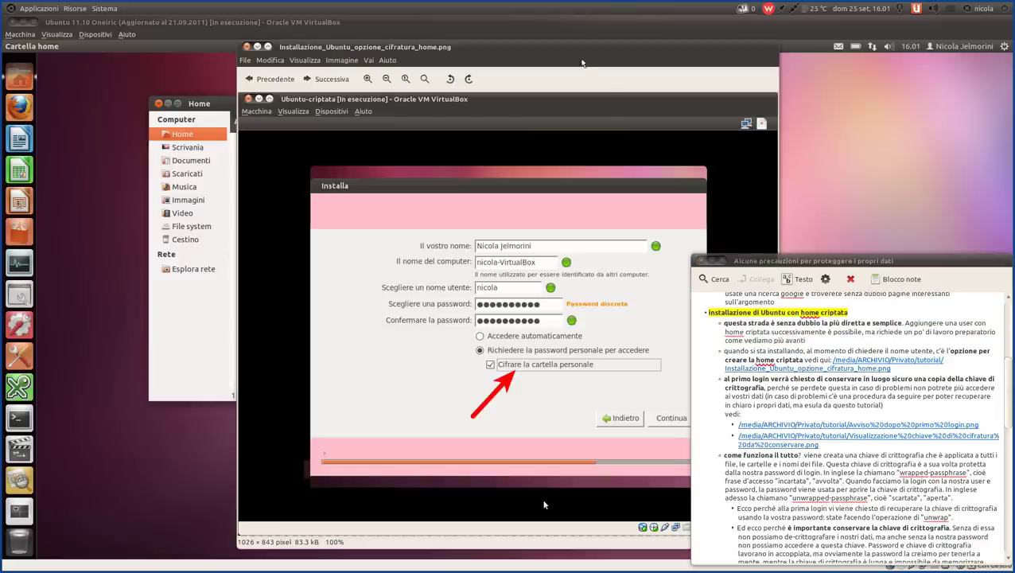
drag(570, 47, 405, 52)
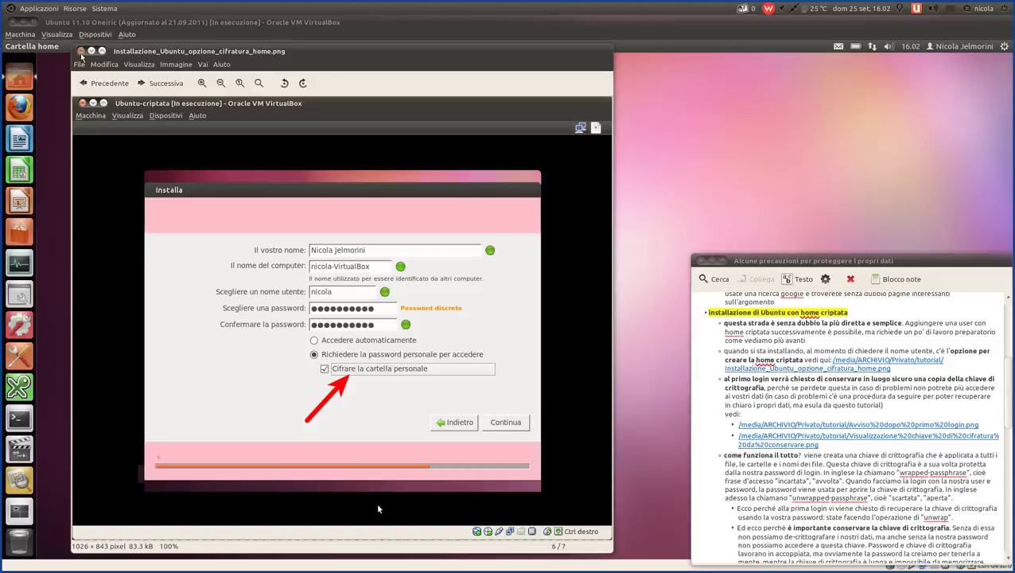
click(81, 52)
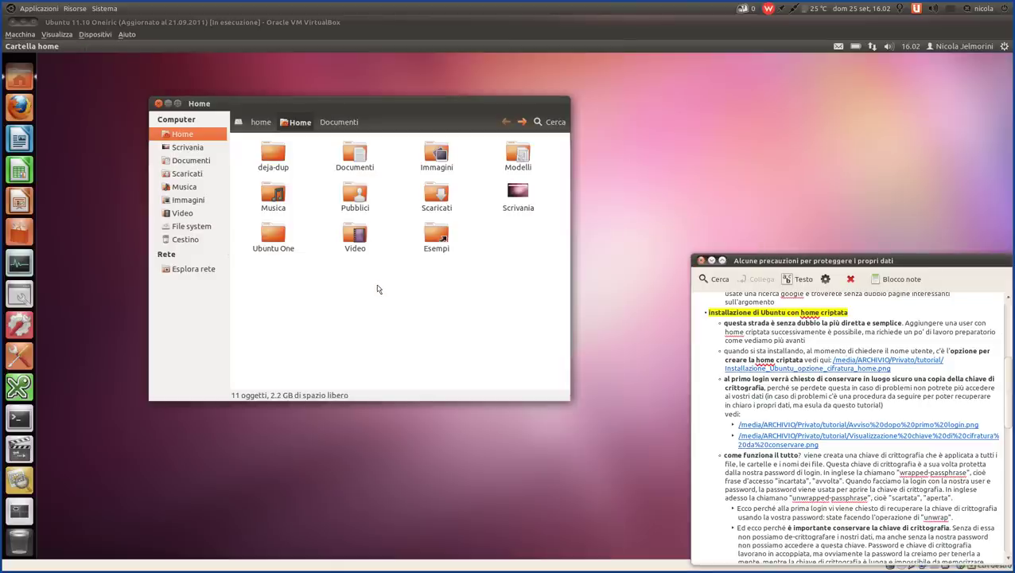
scroll(824, 434, down, 5)
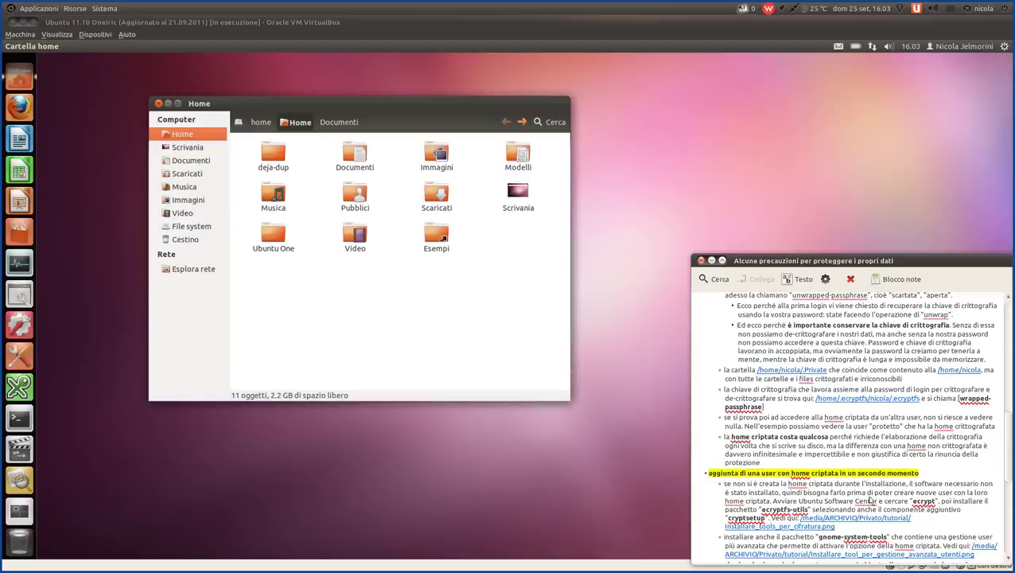
scroll(871, 500, up, 7)
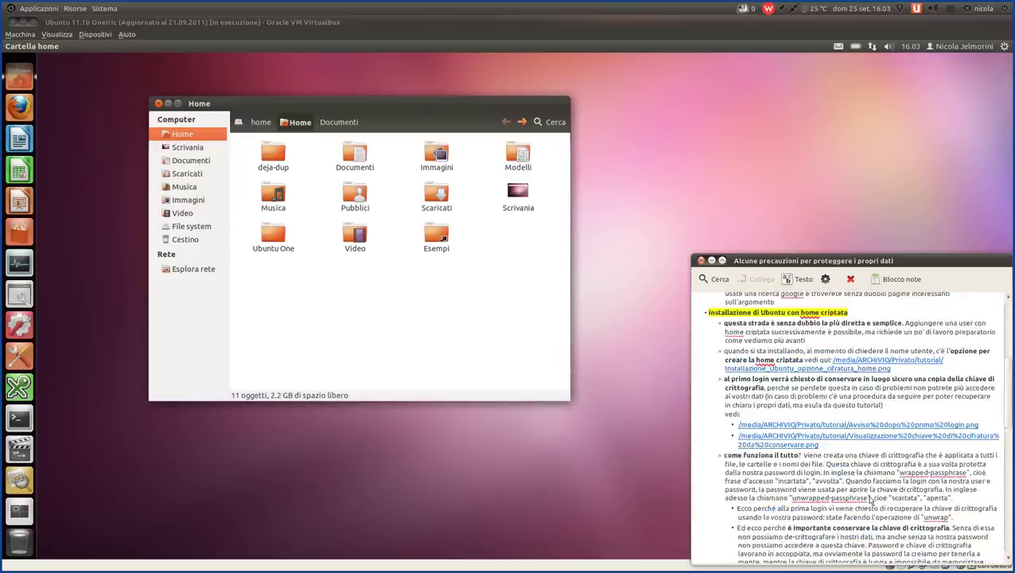
scroll(857, 470, down, 1)
drag(828, 379, 706, 362)
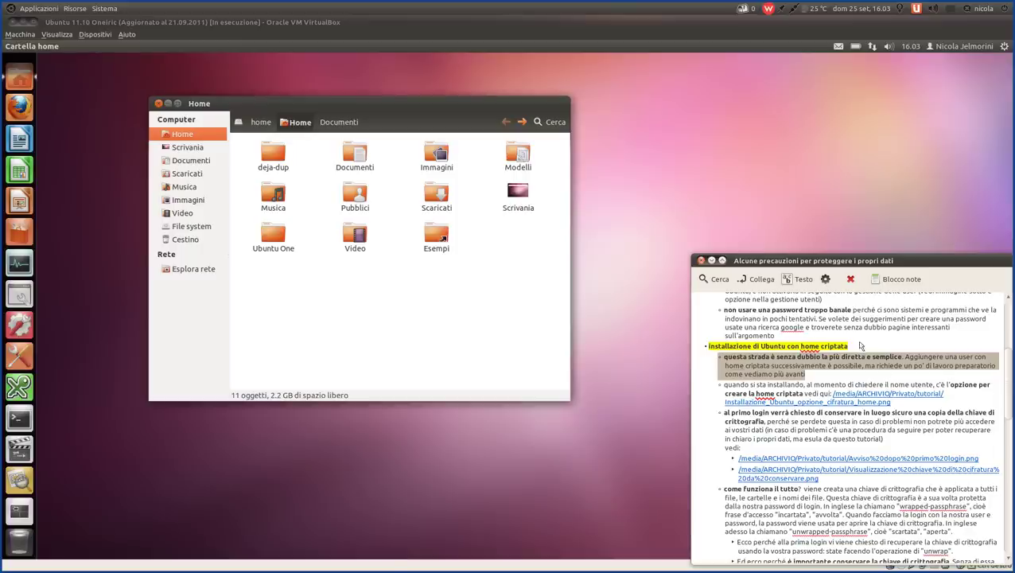
click(860, 345)
drag(847, 346, 802, 349)
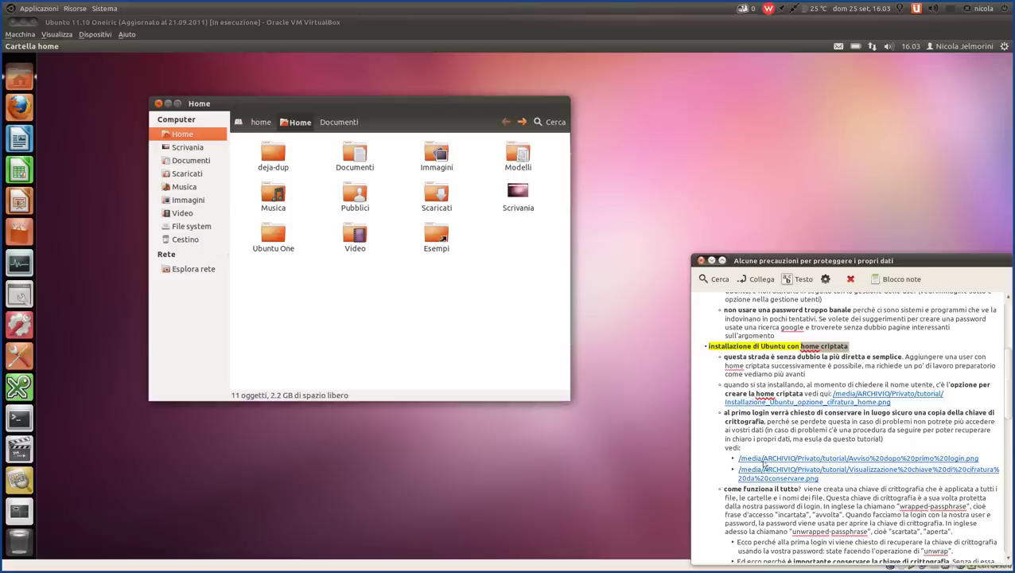
click(857, 351)
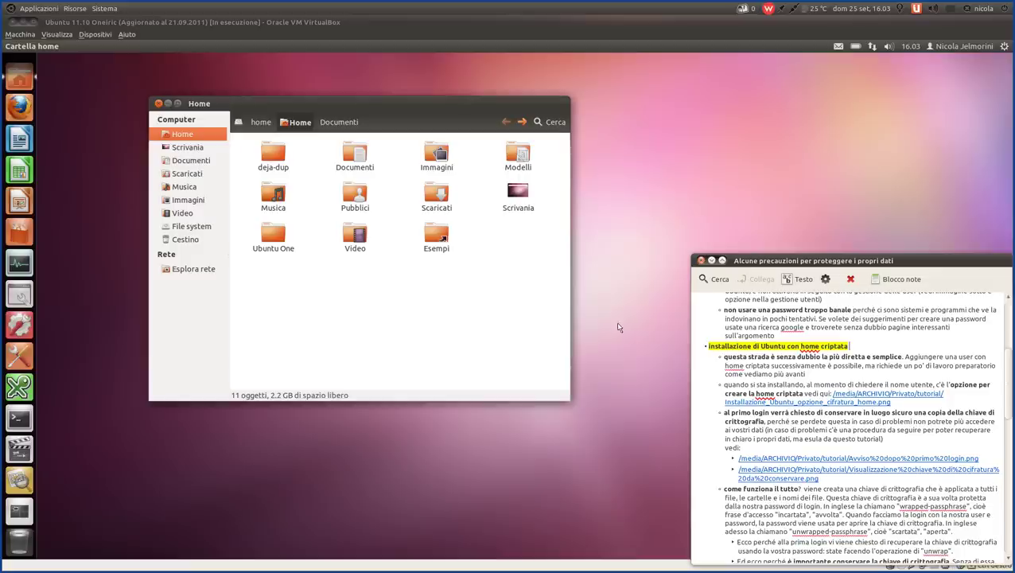
- In Documenti, create an empty document named 'Documento senza nome' and open it for editing
double_click(358, 163)
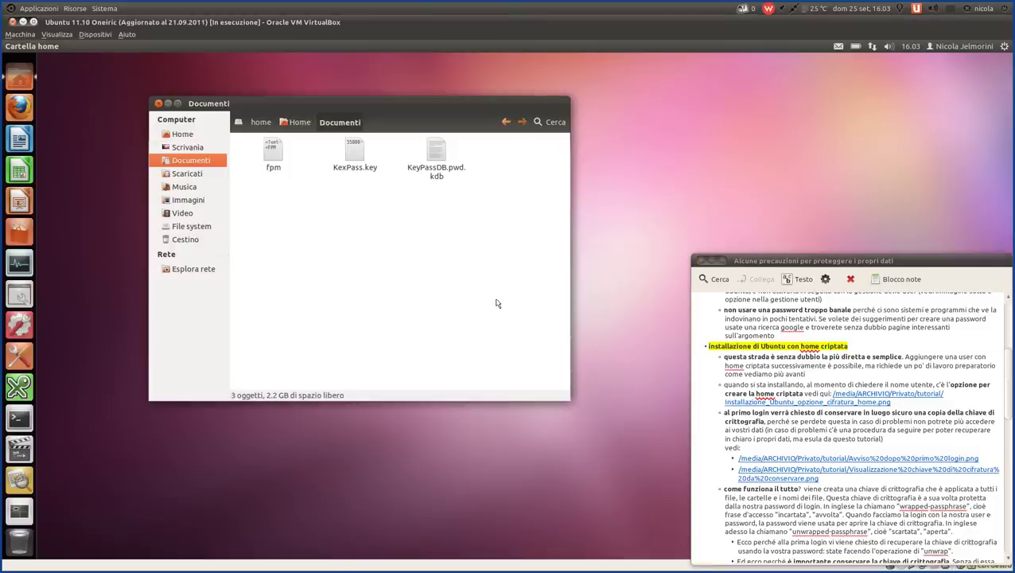
right_click(331, 221)
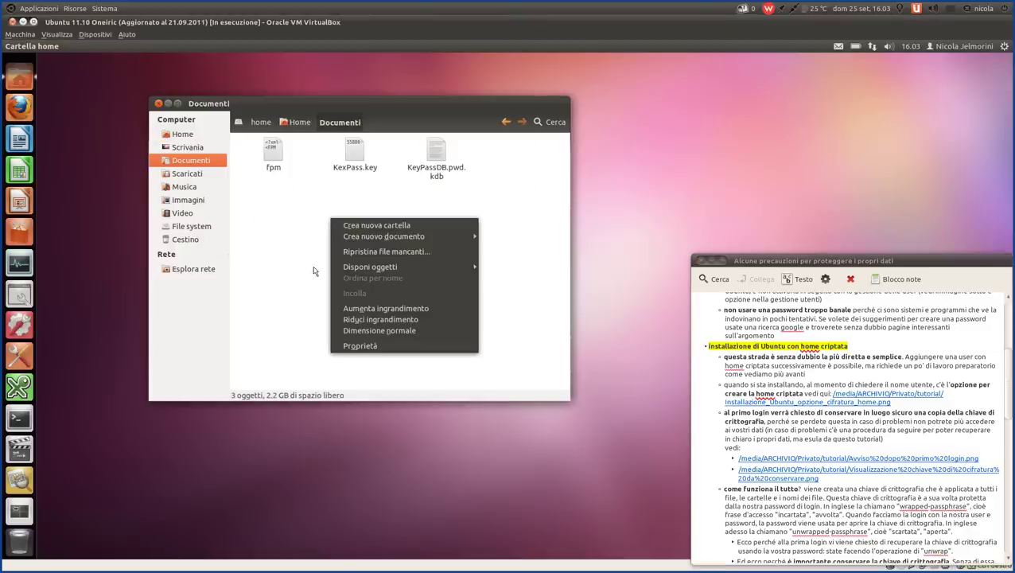
mouse_move(354, 272)
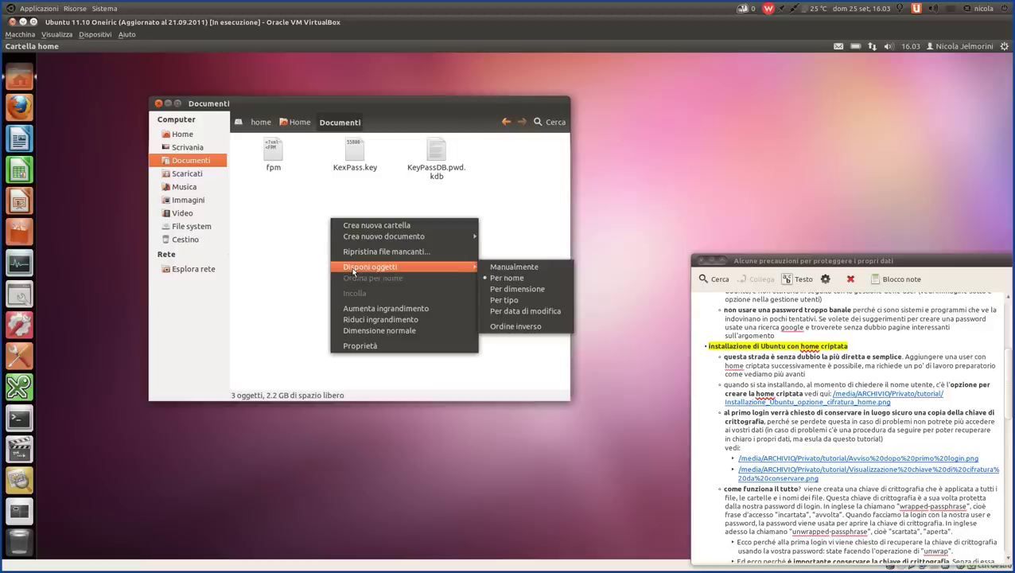
mouse_move(382, 236)
click(541, 250)
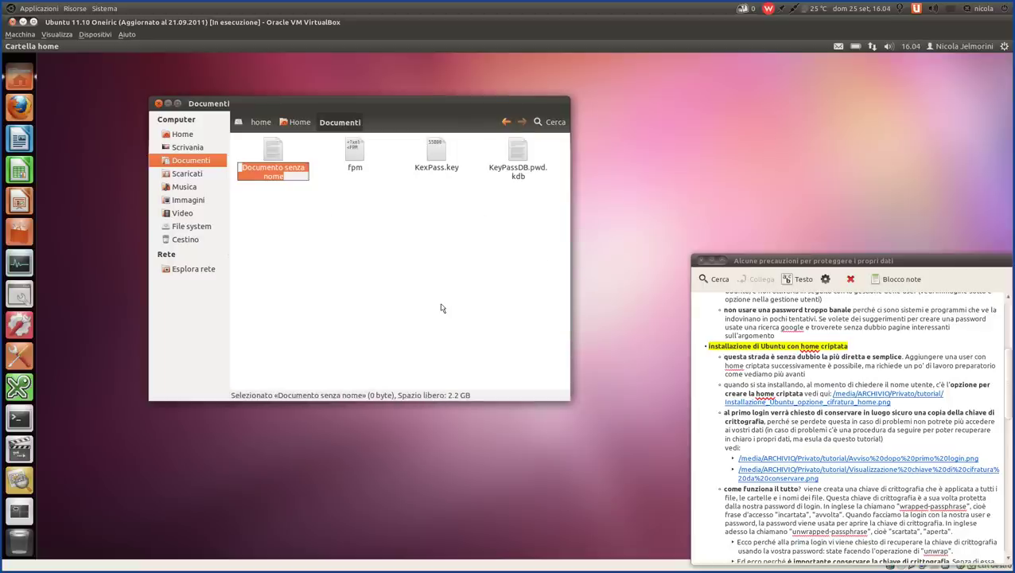
key(Return)
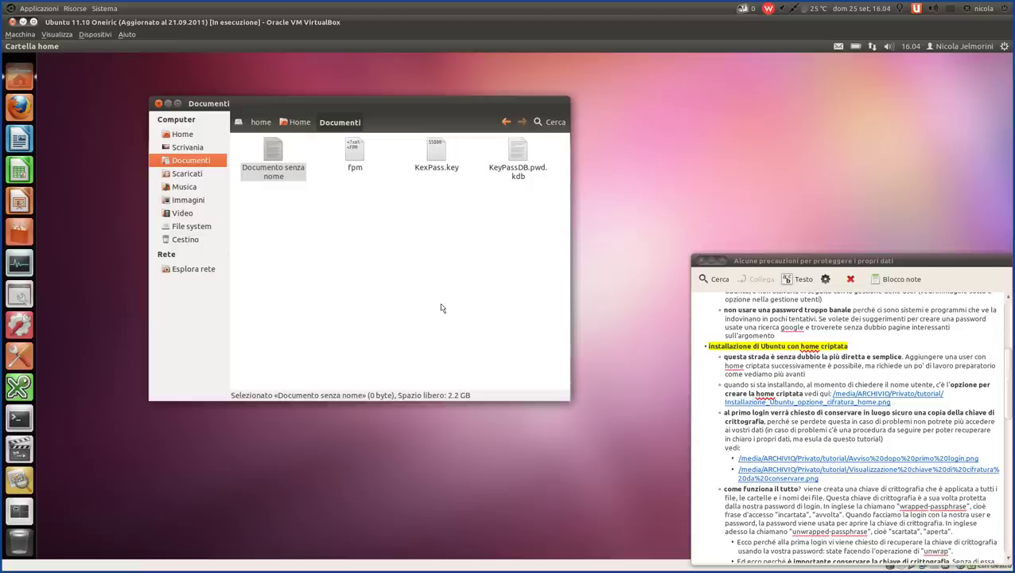
double_click(273, 154)
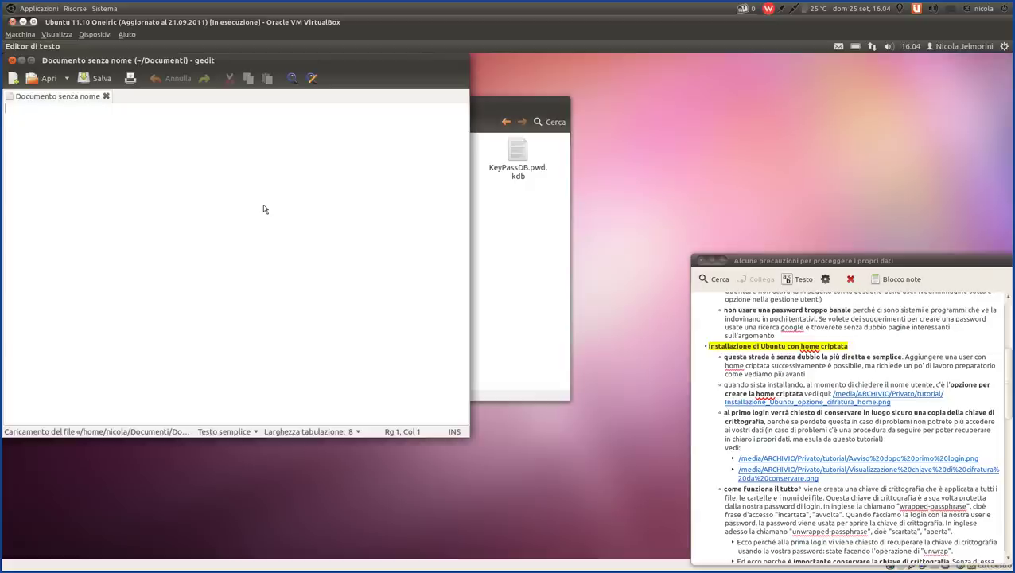
- Write 'parole, parole' in the new document, save it, close gedit and check the file's size
text(parole, parole)
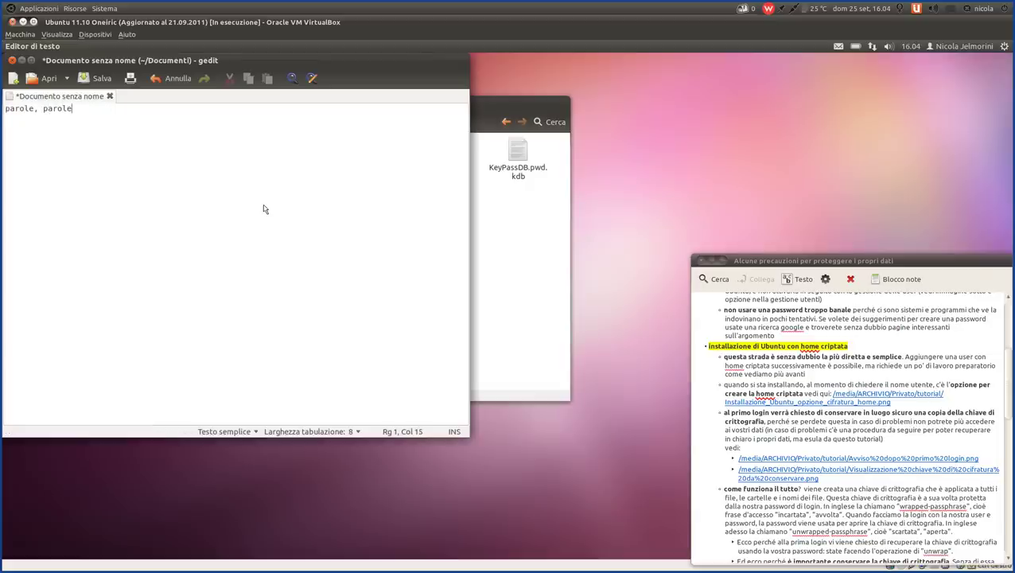
key(ctrl+s)
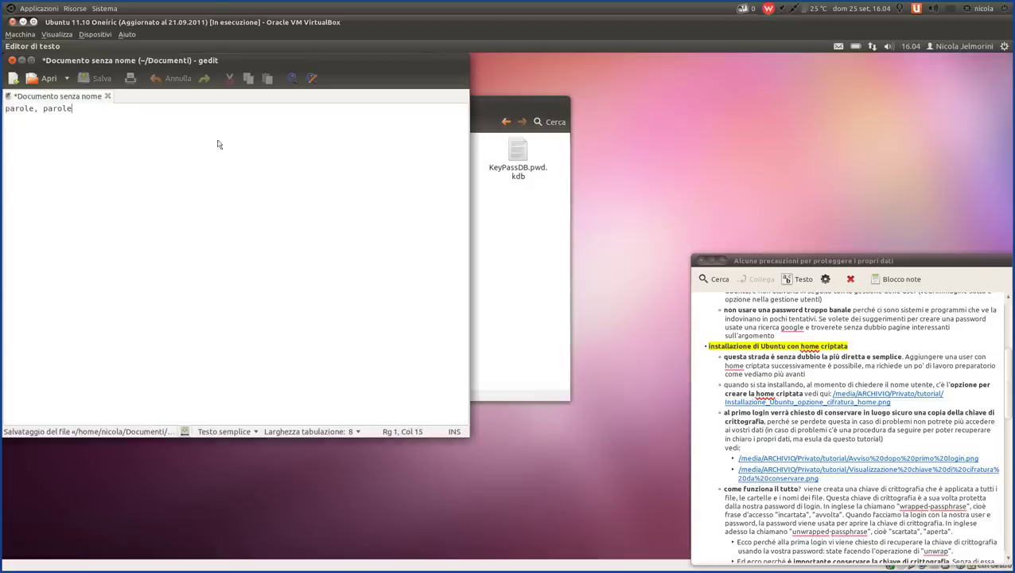
click(12, 61)
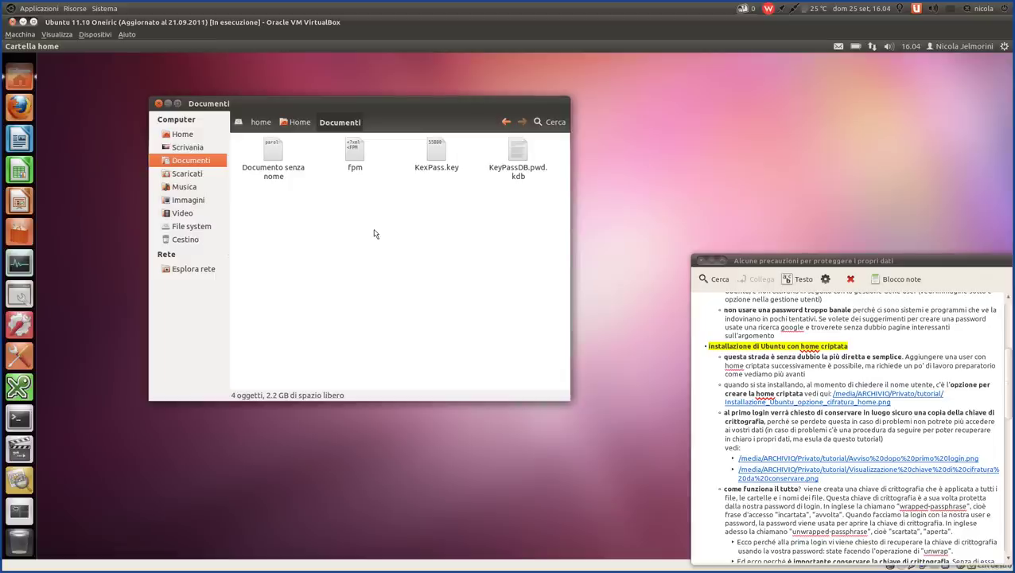
click(275, 151)
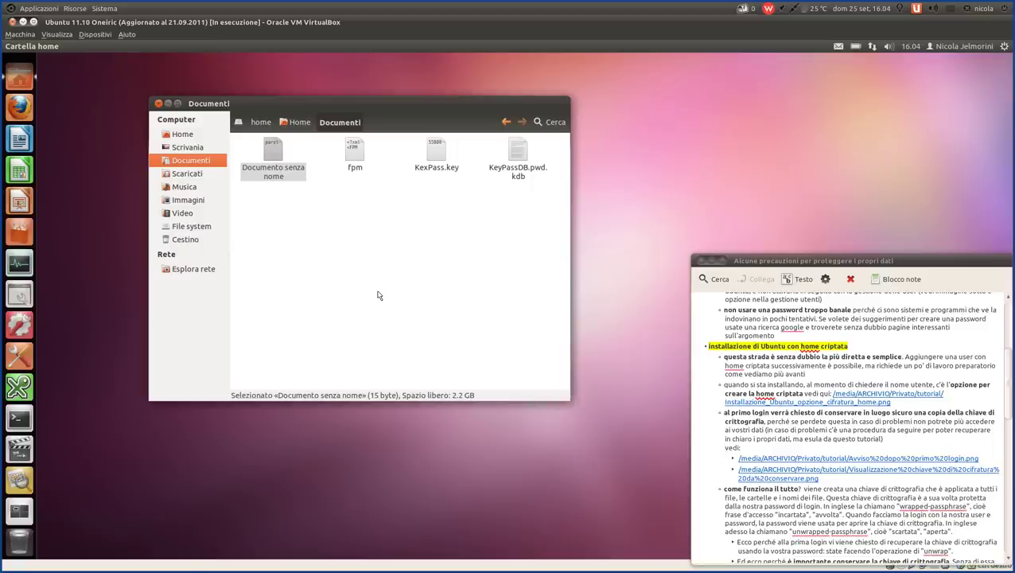
click(300, 122)
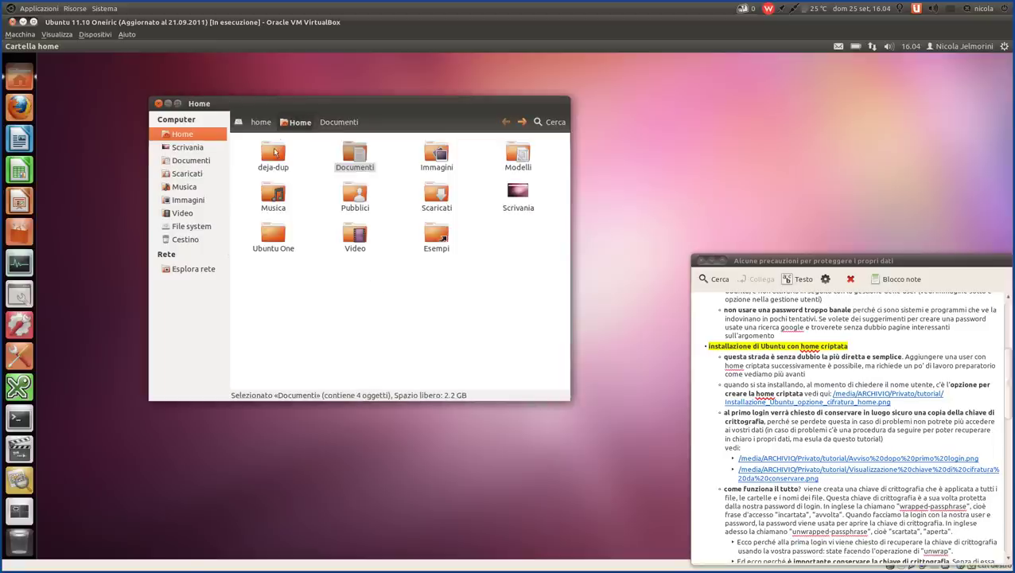
- Reopen 'Documento senza nome' from Documenti to confirm its contents, then close gedit unchanged
click(357, 121)
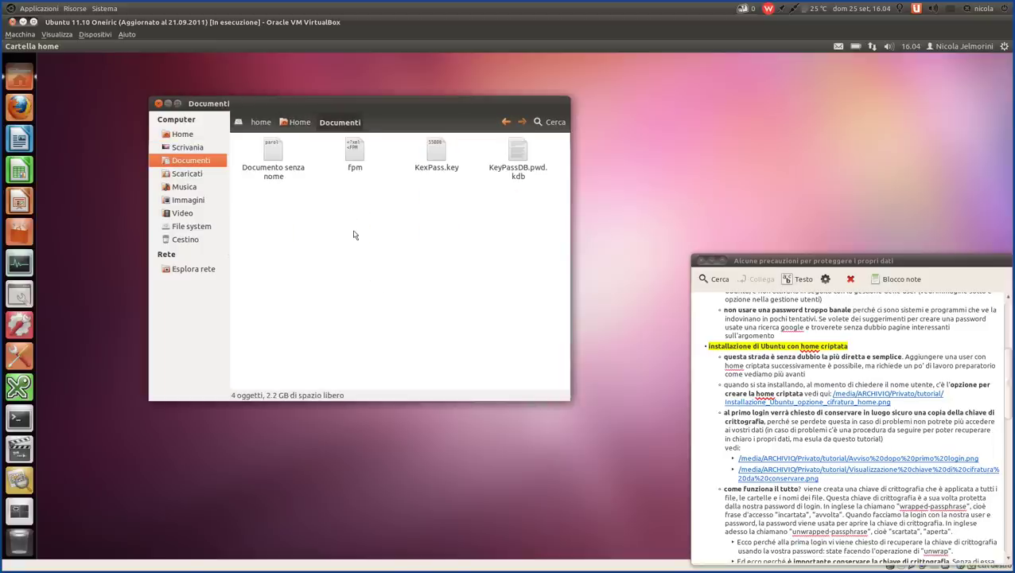
click(279, 155)
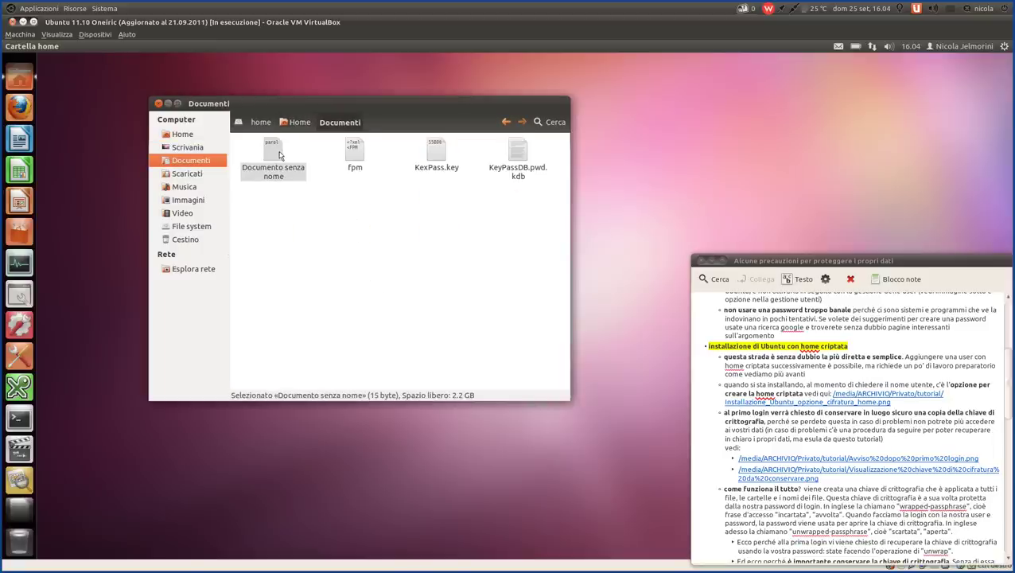
double_click(279, 155)
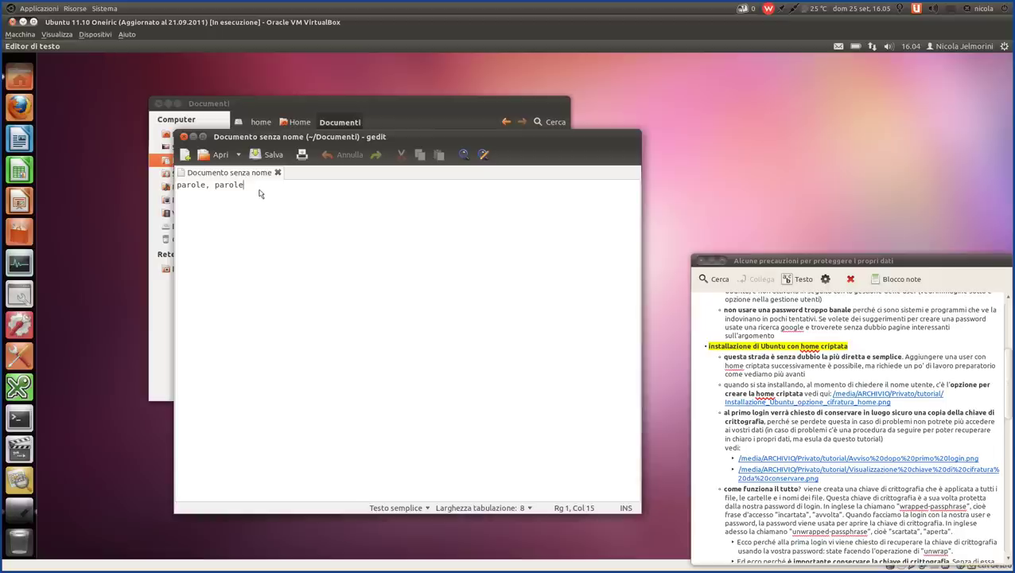
click(183, 136)
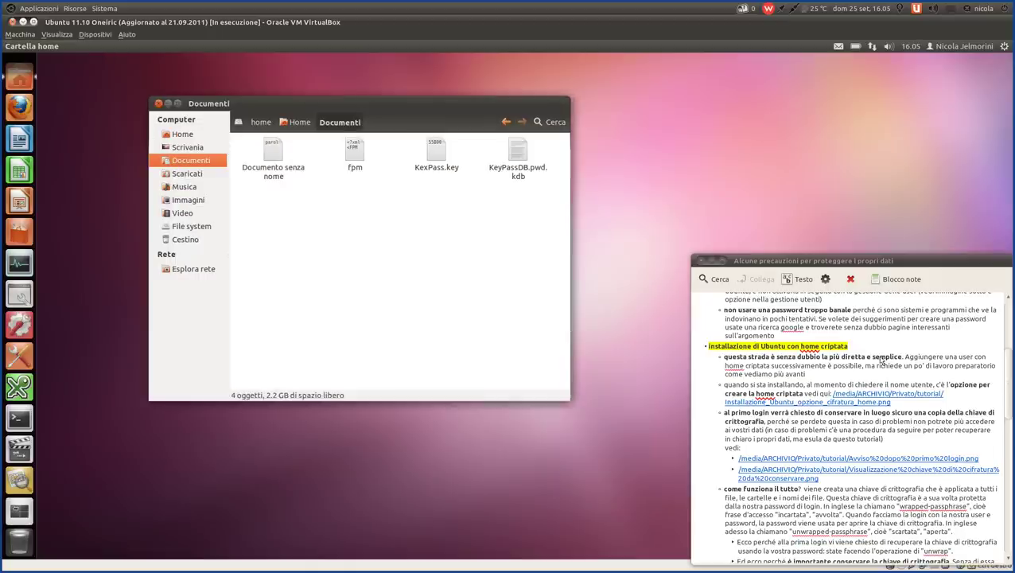
click(870, 352)
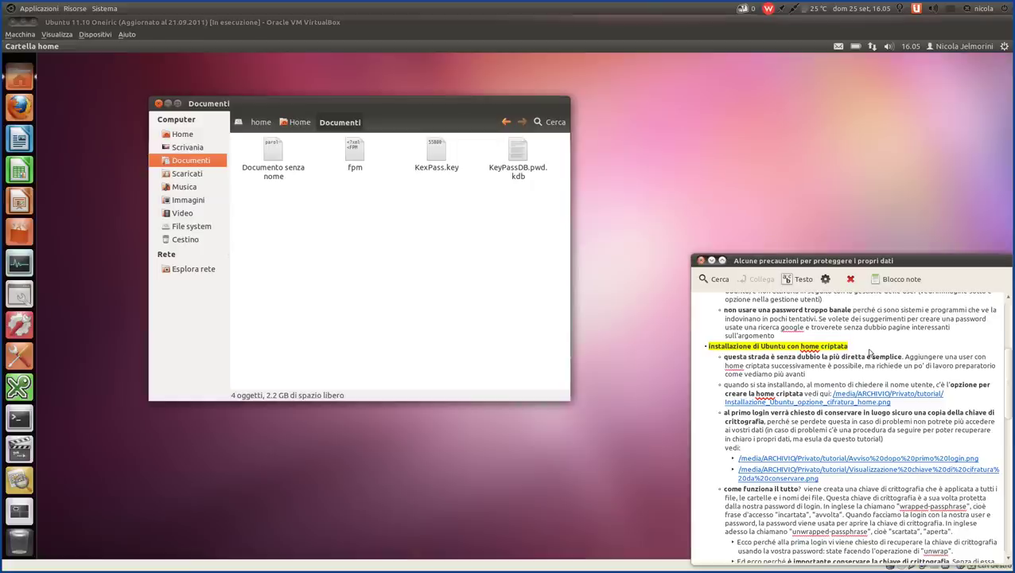
click(353, 276)
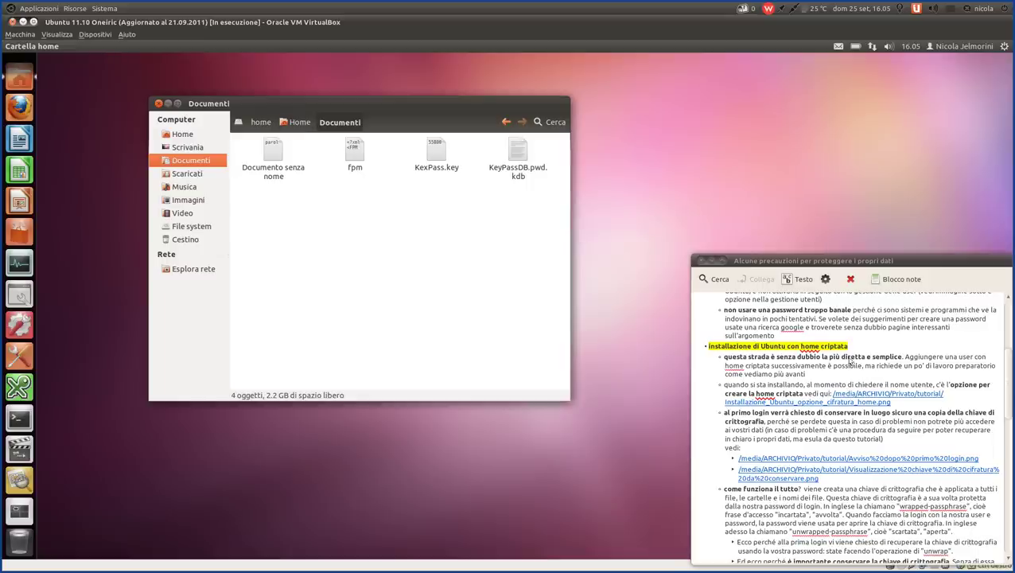
- Navigate up to /home and try to open the protetto folder
click(300, 125)
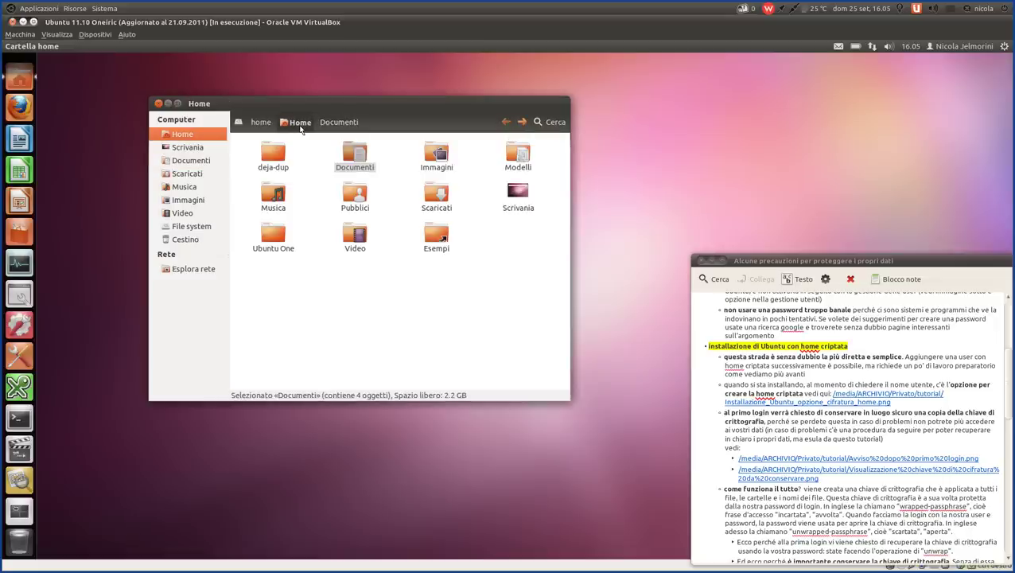
click(271, 124)
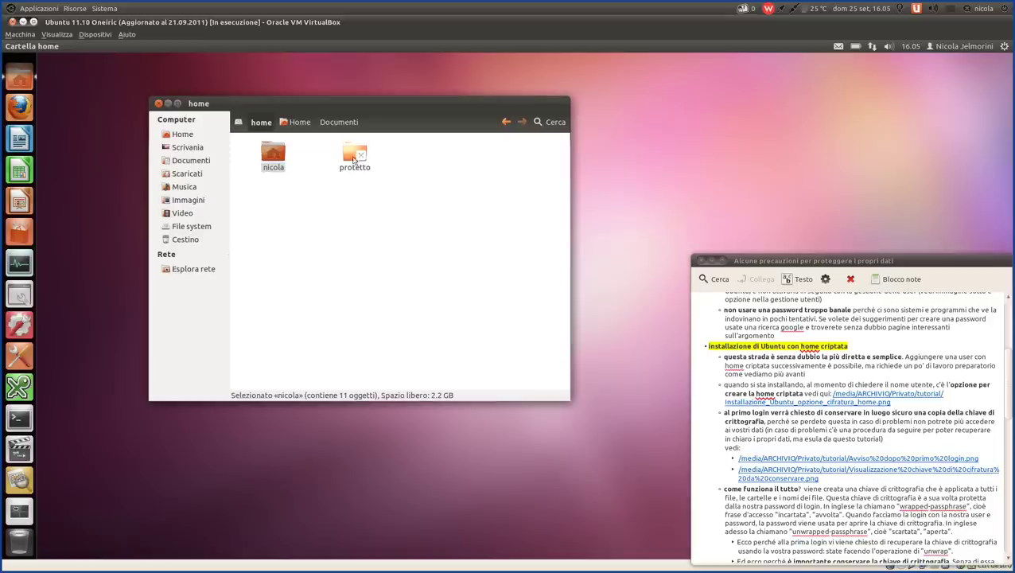
click(316, 170)
click(357, 156)
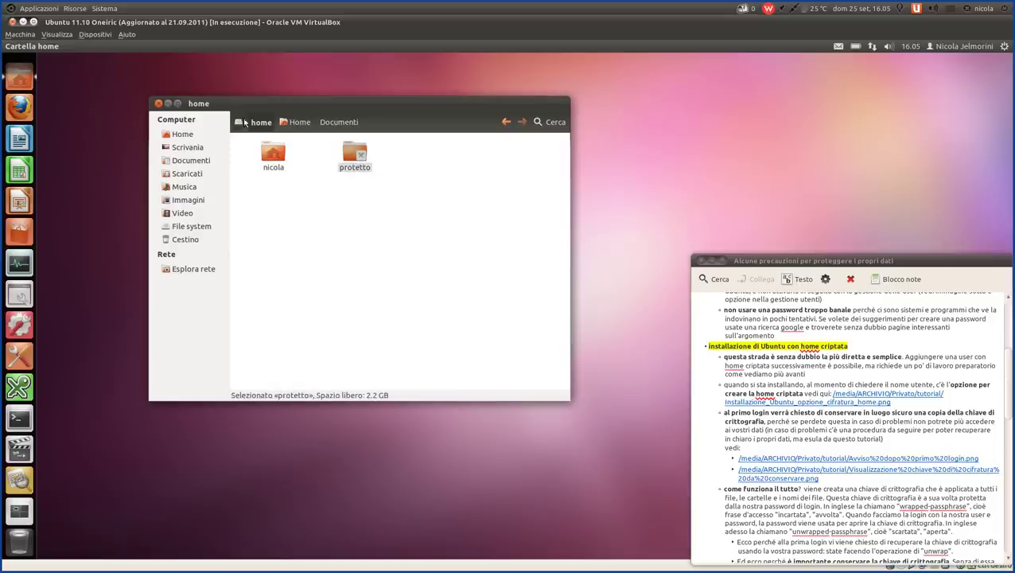
click(273, 152)
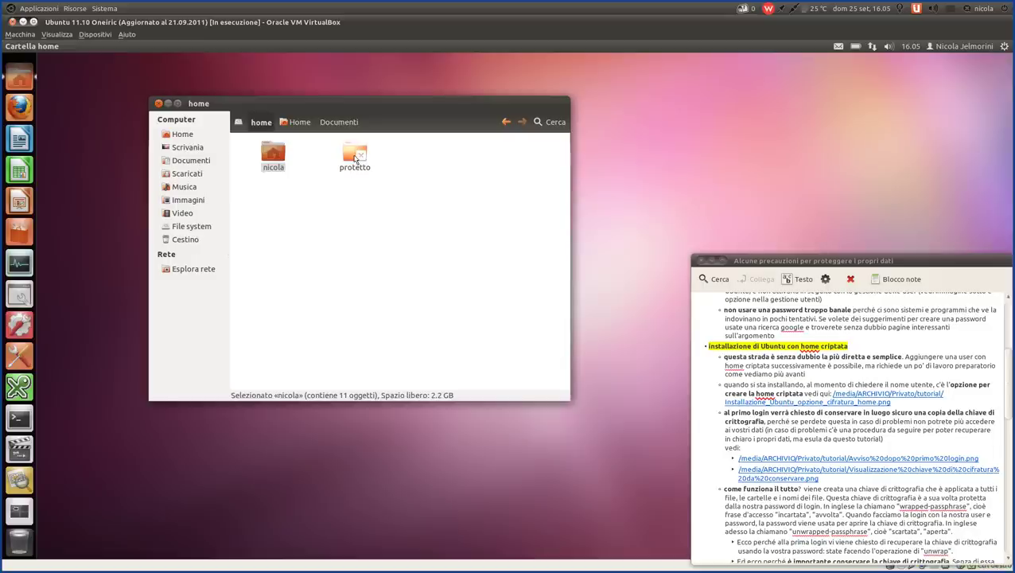
click(356, 156)
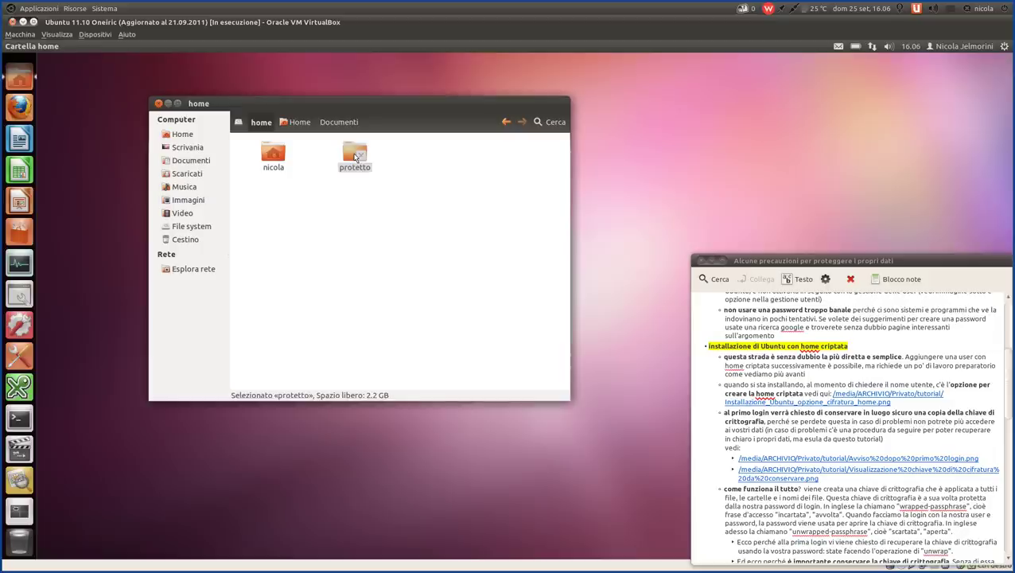
double_click(355, 156)
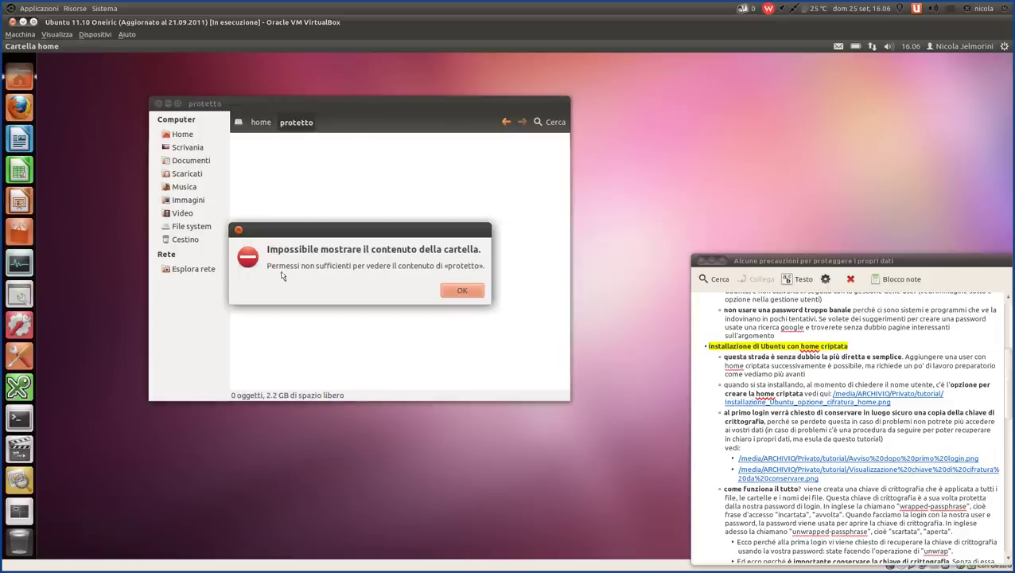
- Dismiss the insufficient-permissions error, return to the home folder, and move the window up-right
click(459, 292)
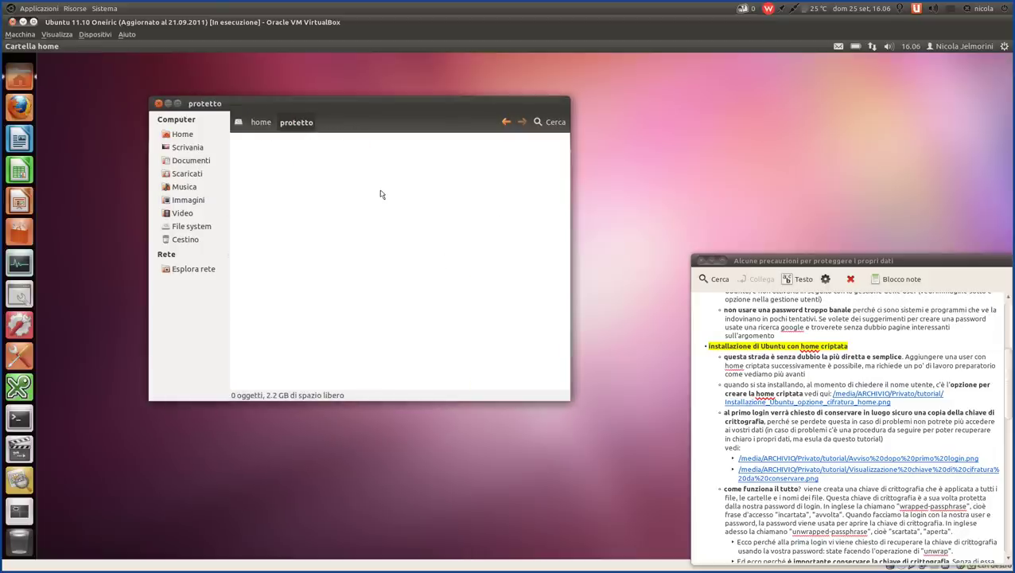
click(260, 122)
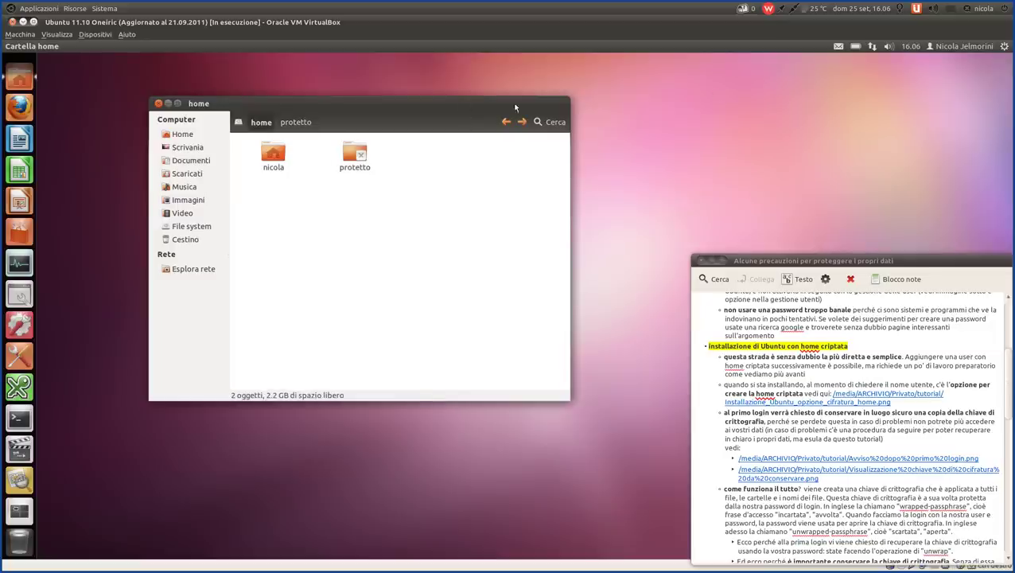
drag(515, 107, 802, 84)
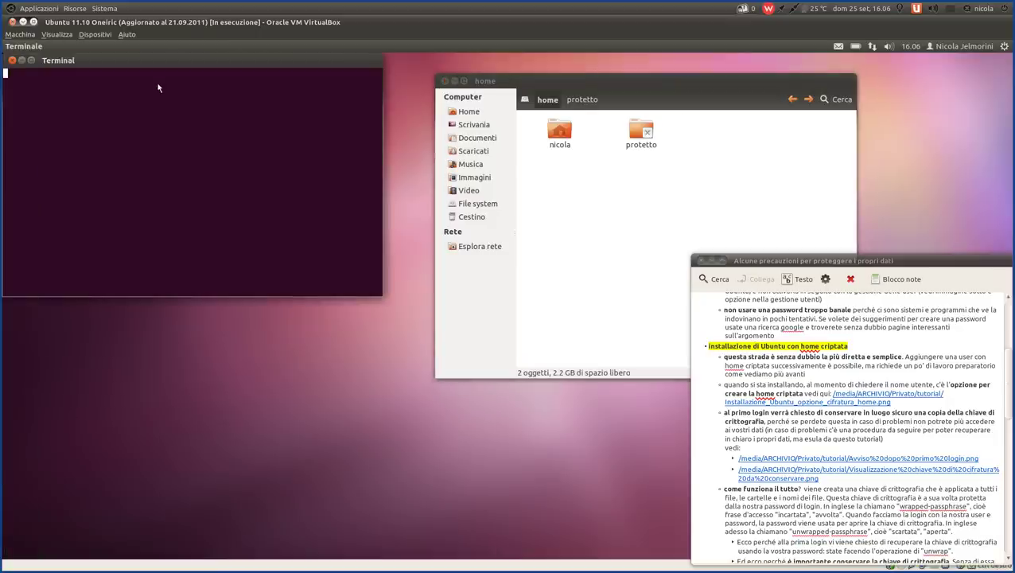
- Run 'sudo nautilus' in the terminal and supply the administrator password
drag(222, 132, 300, 185)
text(s)
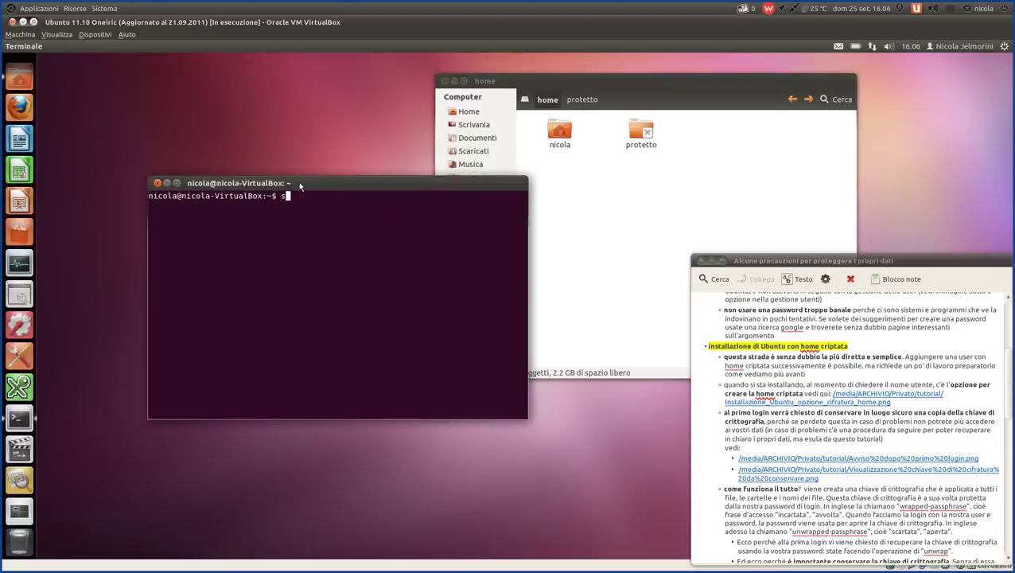
text(udo nautilus)
key(Return)
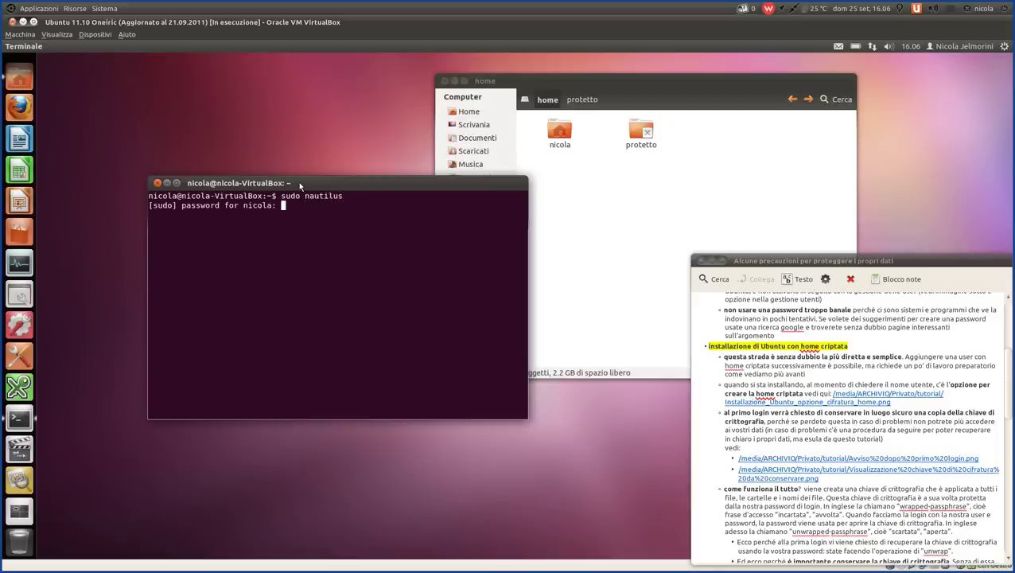
key(Return)
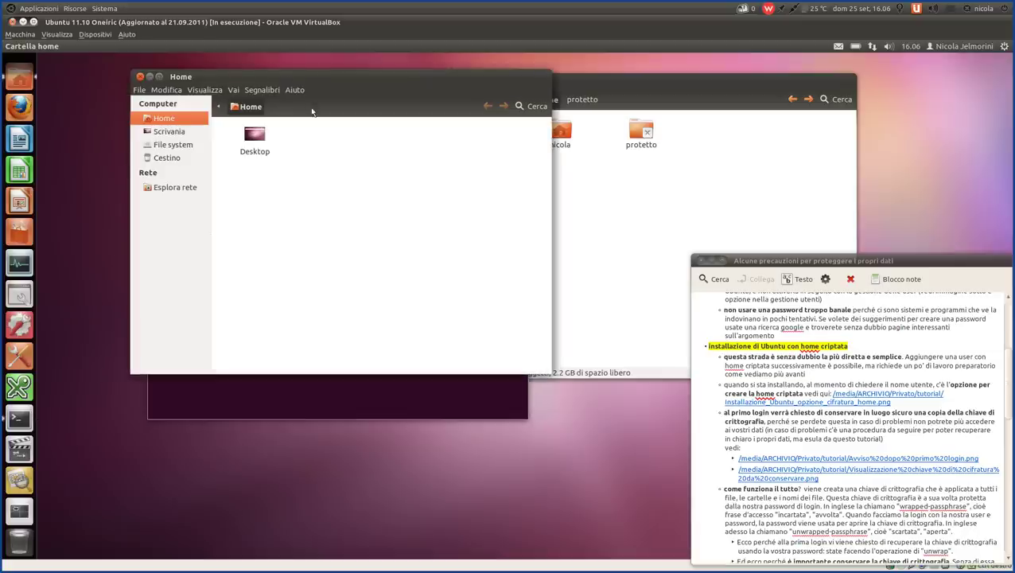
- In the root file manager, browse from File system through home and the user folder into Documenti
drag(318, 82, 266, 113)
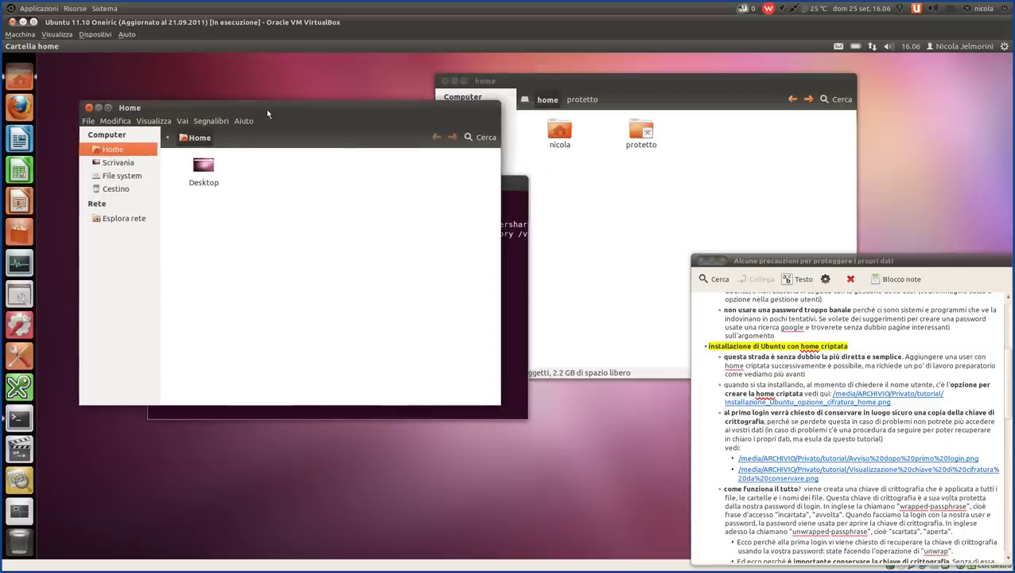
click(138, 176)
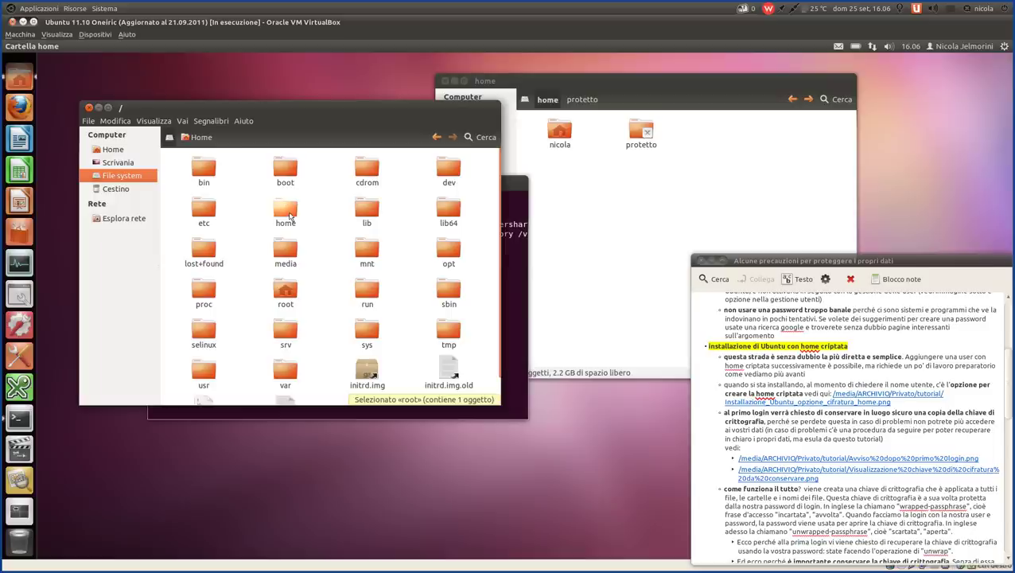
double_click(290, 215)
drag(173, 154, 211, 183)
click(286, 265)
double_click(210, 170)
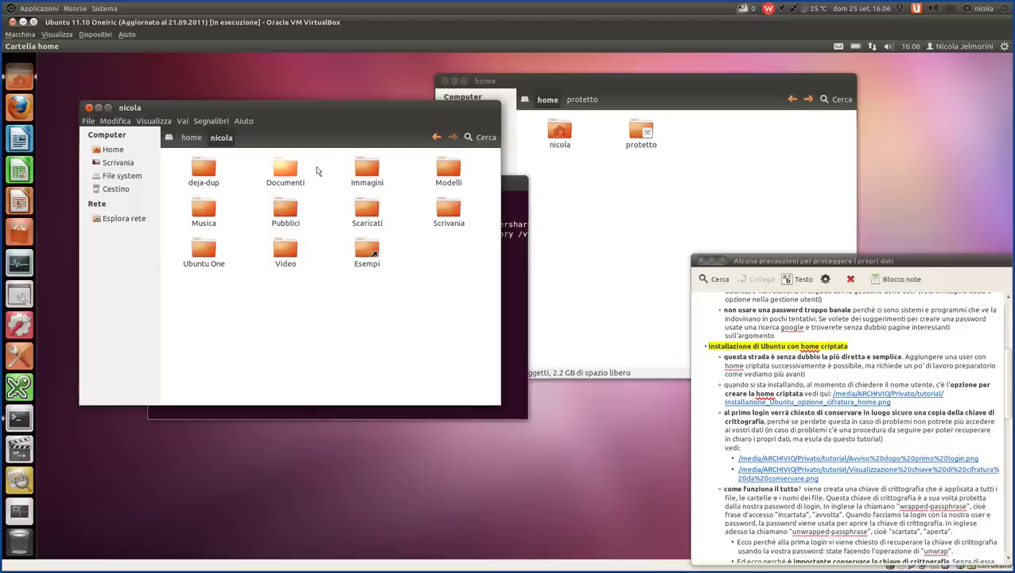
double_click(286, 169)
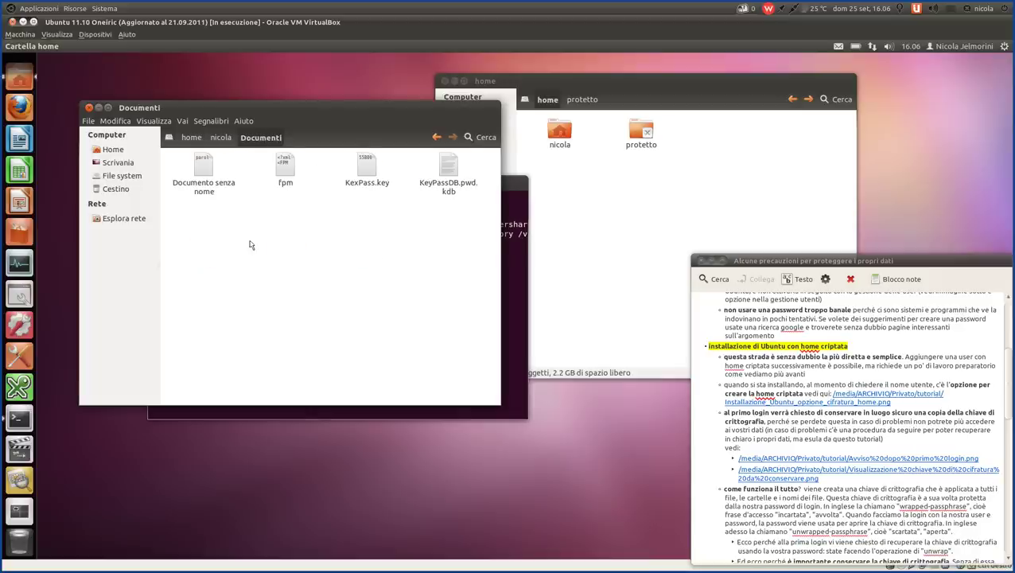
- Reopen 'Documento senza nome' in gedit to show 'parole, parole', then close it
click(203, 167)
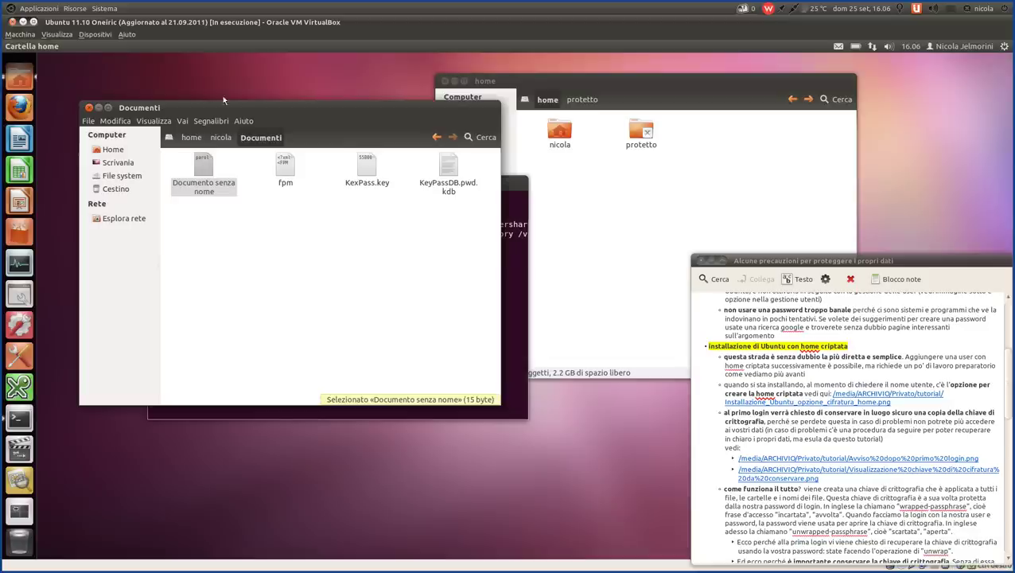
drag(236, 108, 216, 81)
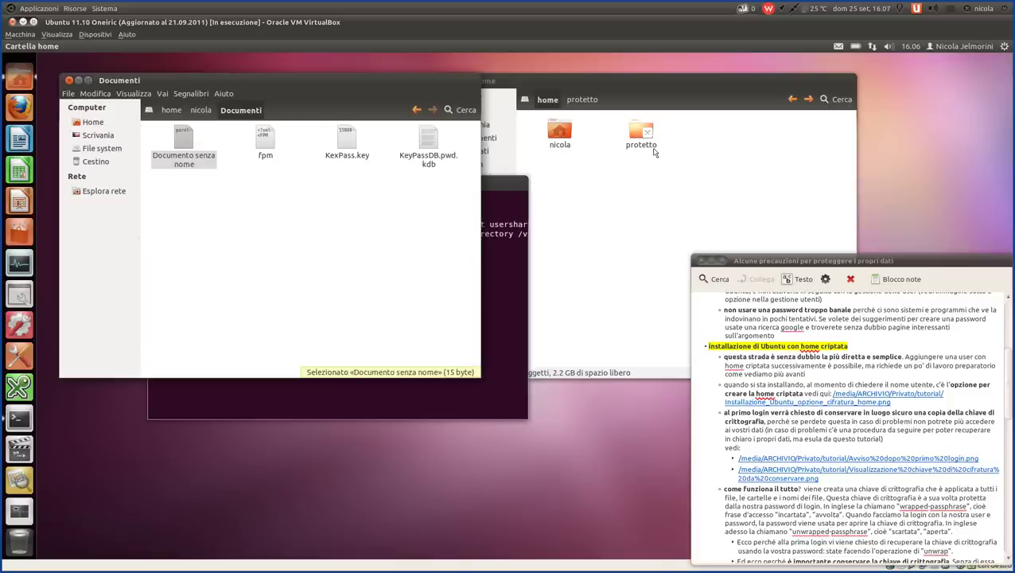
double_click(184, 139)
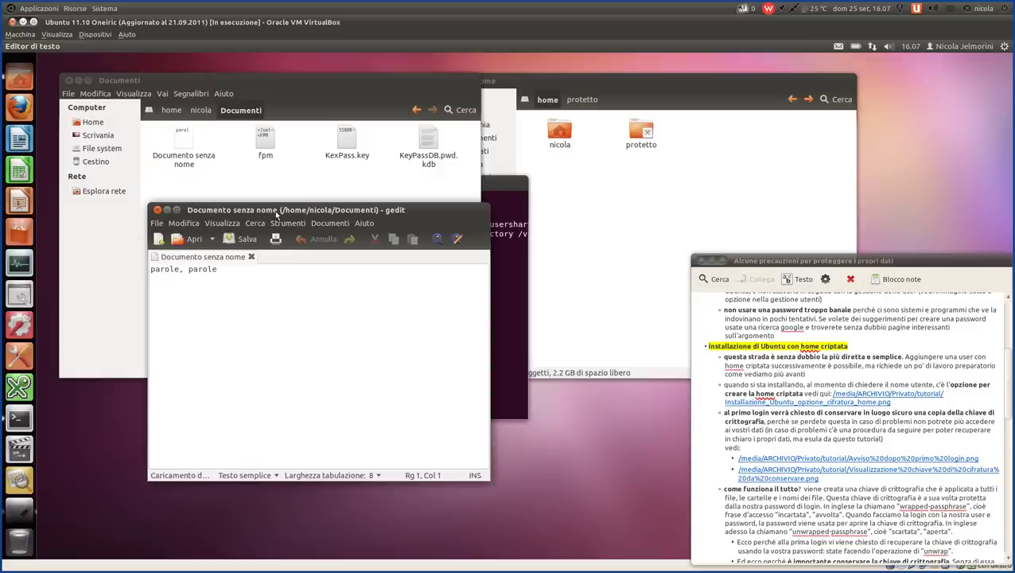
click(157, 209)
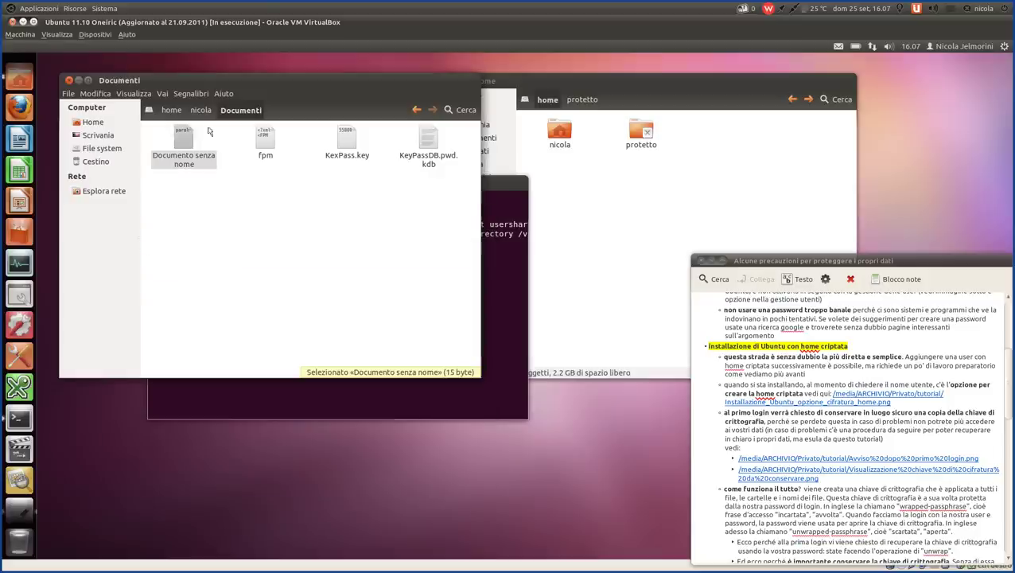
- Open the protetto folder from /home in the root window, and show Home in the user's window
click(171, 109)
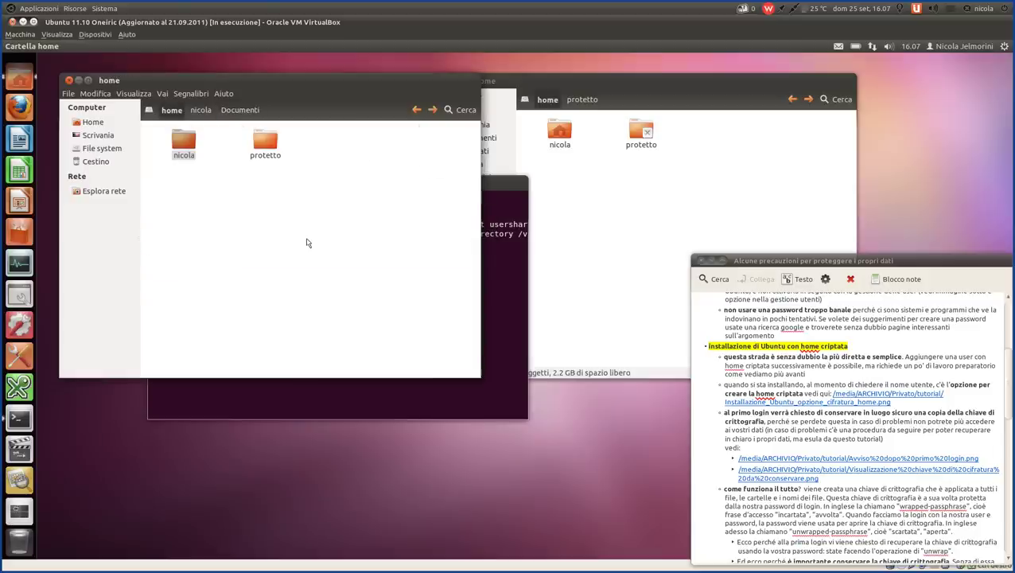
click(268, 143)
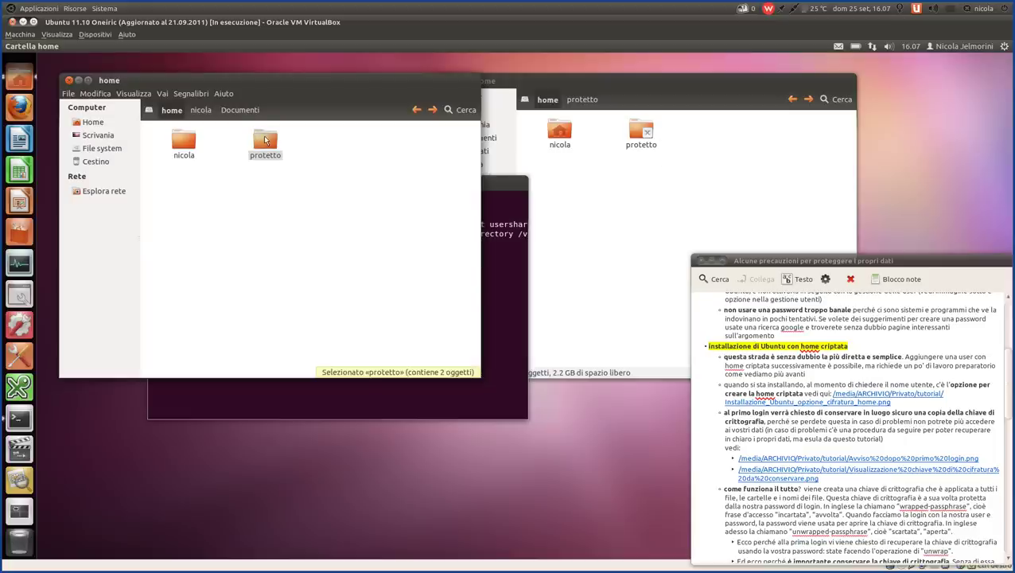
double_click(265, 140)
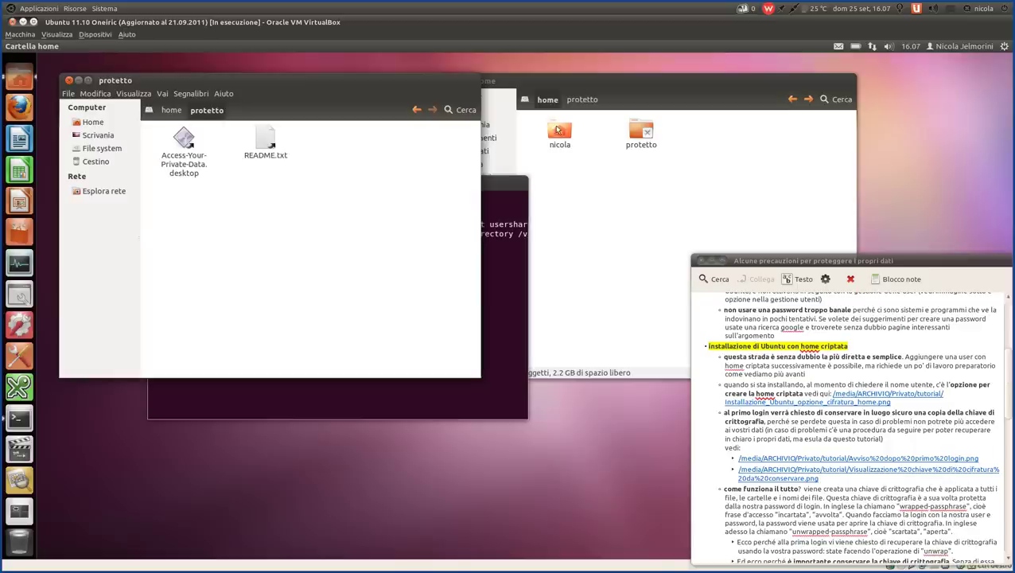
double_click(559, 130)
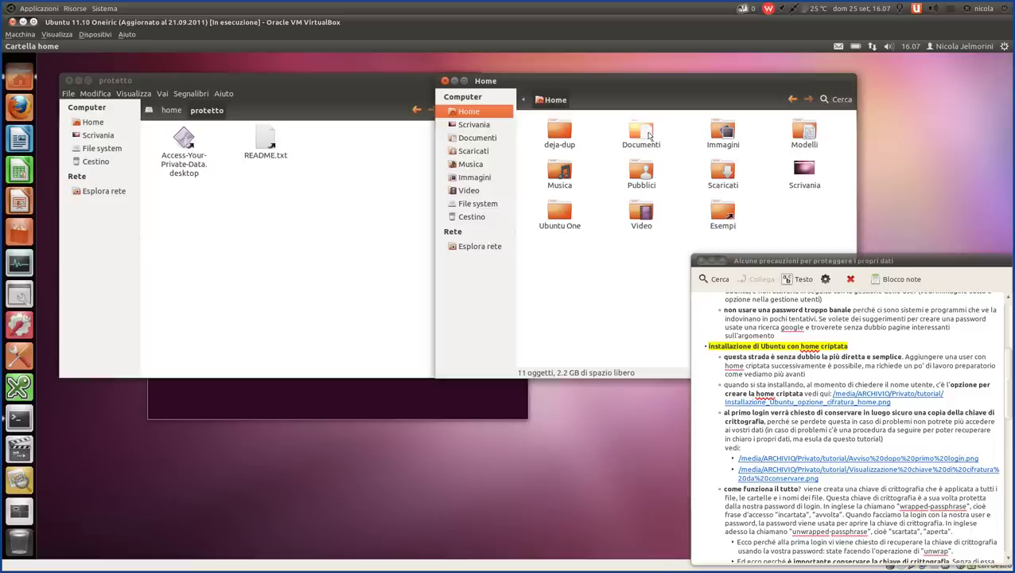
click(641, 132)
click(726, 132)
click(559, 171)
click(236, 159)
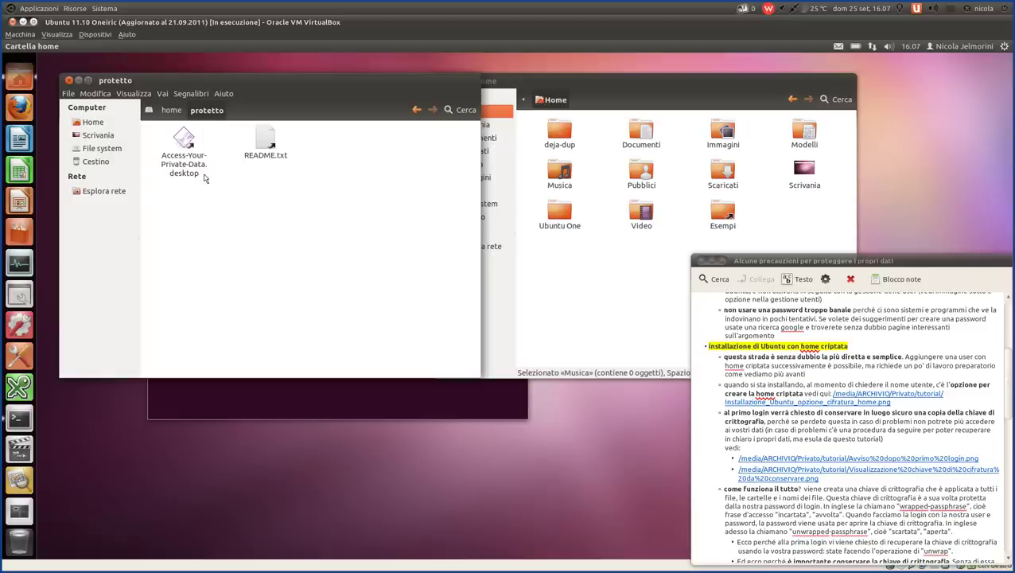
click(272, 145)
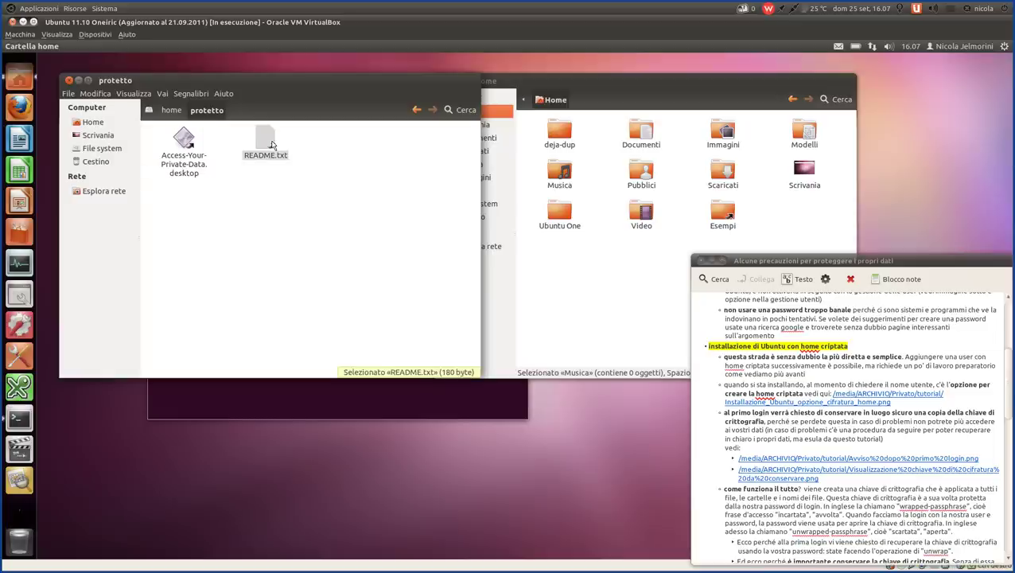
double_click(272, 145)
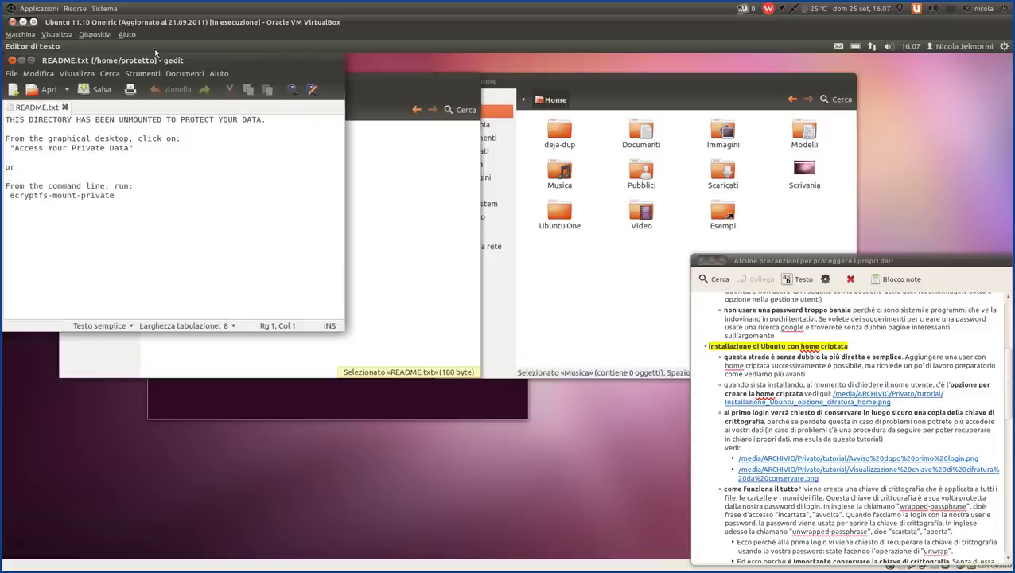
drag(157, 64, 328, 194)
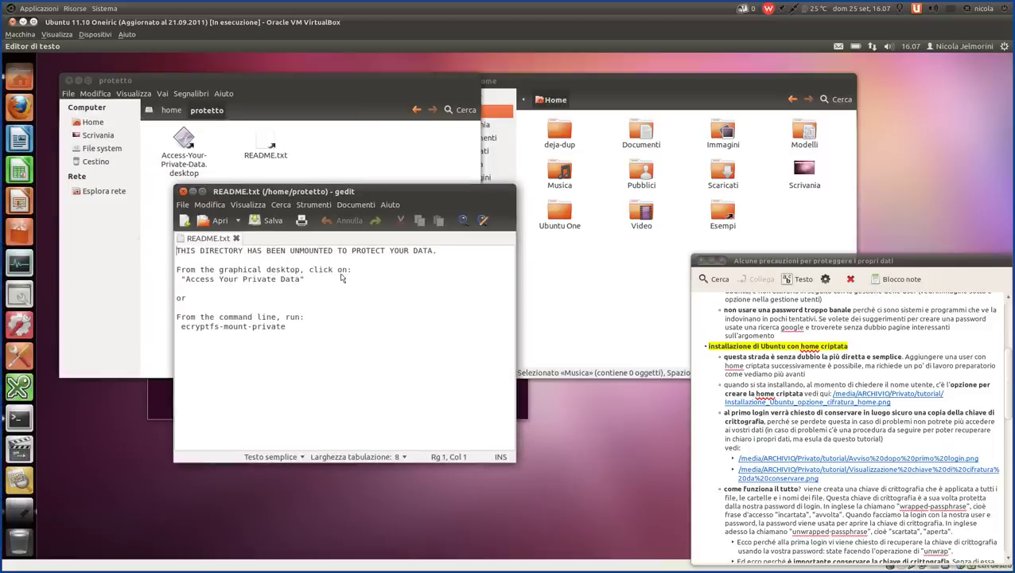
drag(309, 251, 437, 253)
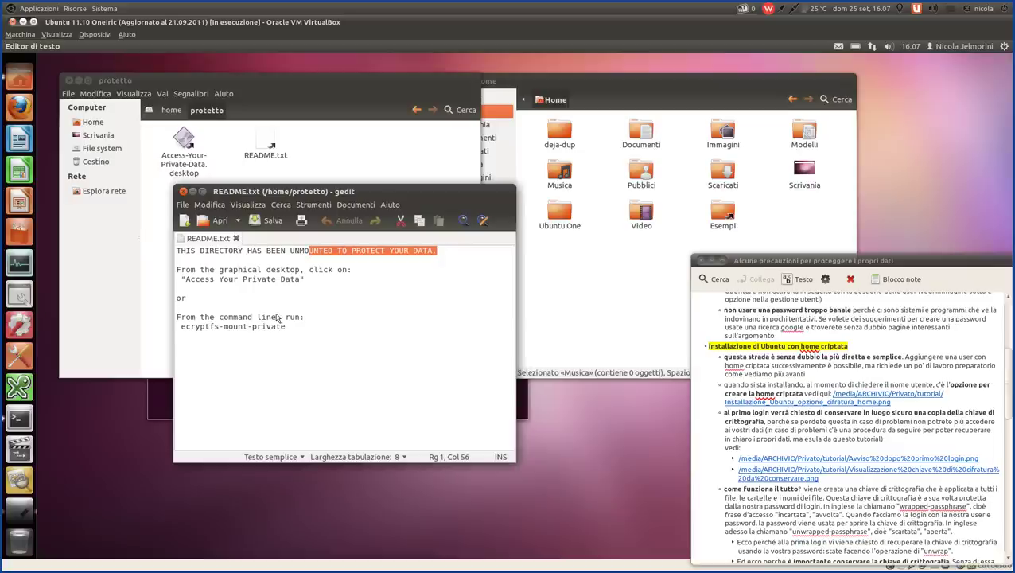
drag(290, 327, 172, 327)
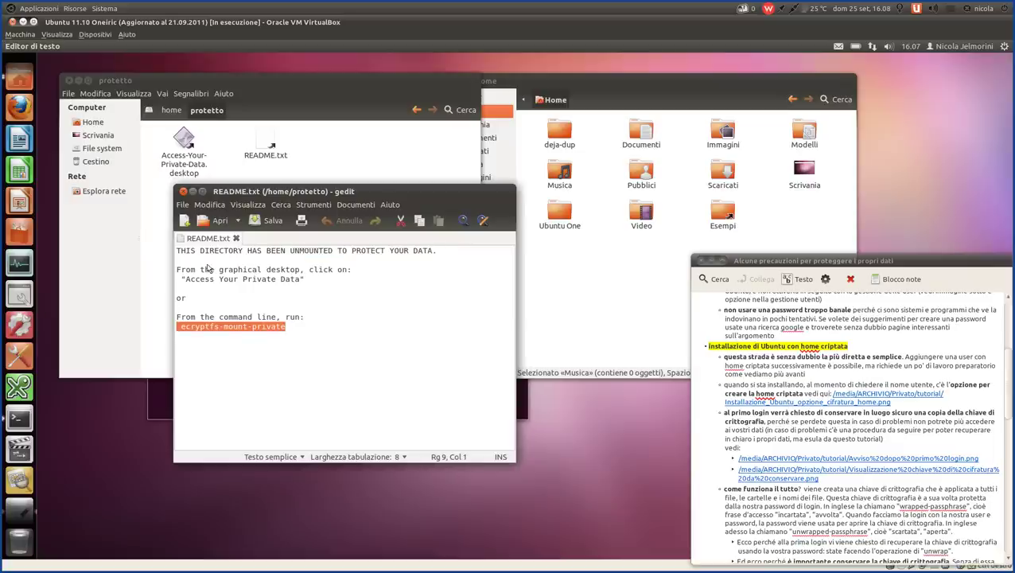
click(183, 192)
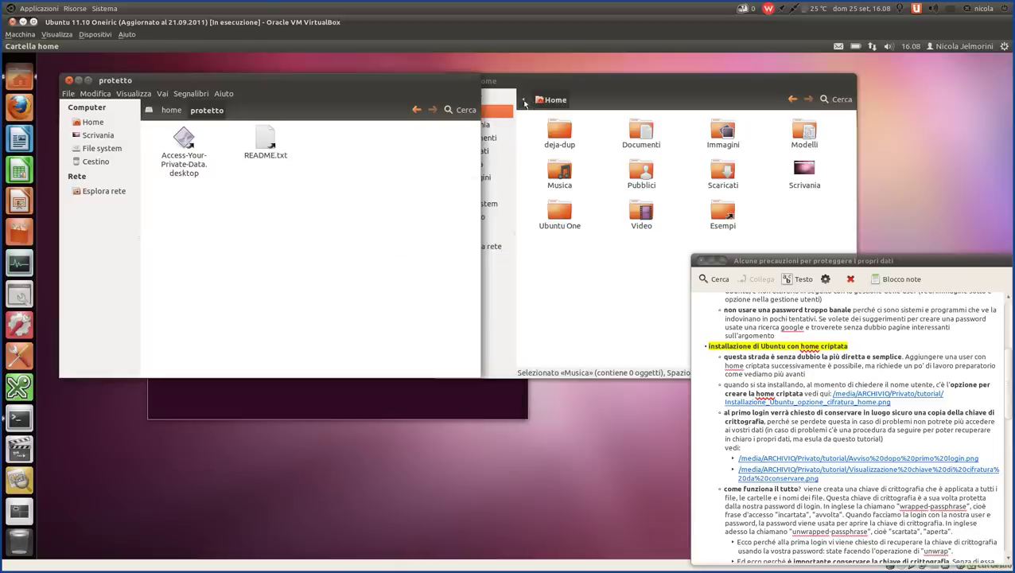
- Take the Home window up to /home and select the user's folder
click(525, 104)
click(523, 100)
click(548, 100)
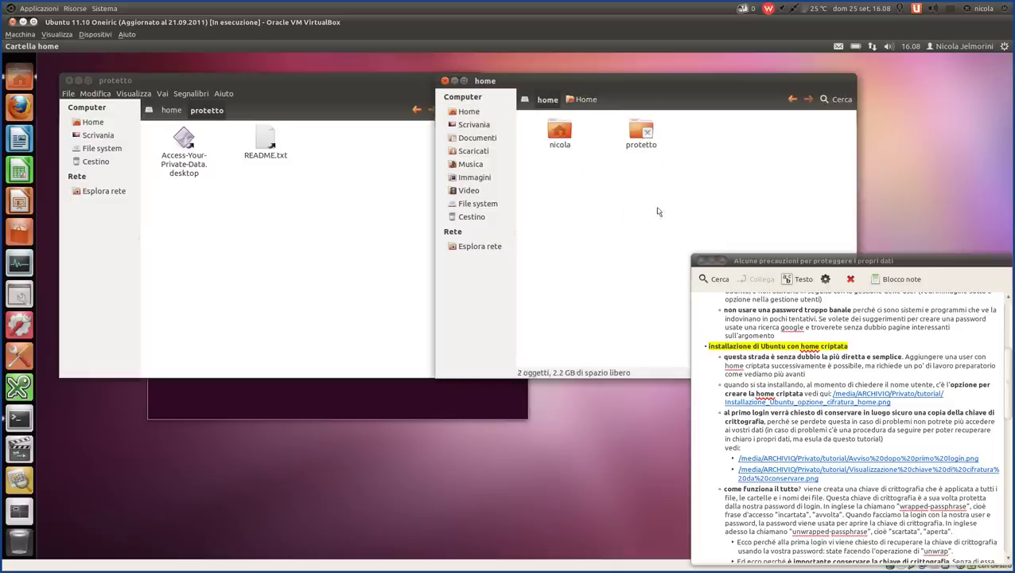
click(537, 126)
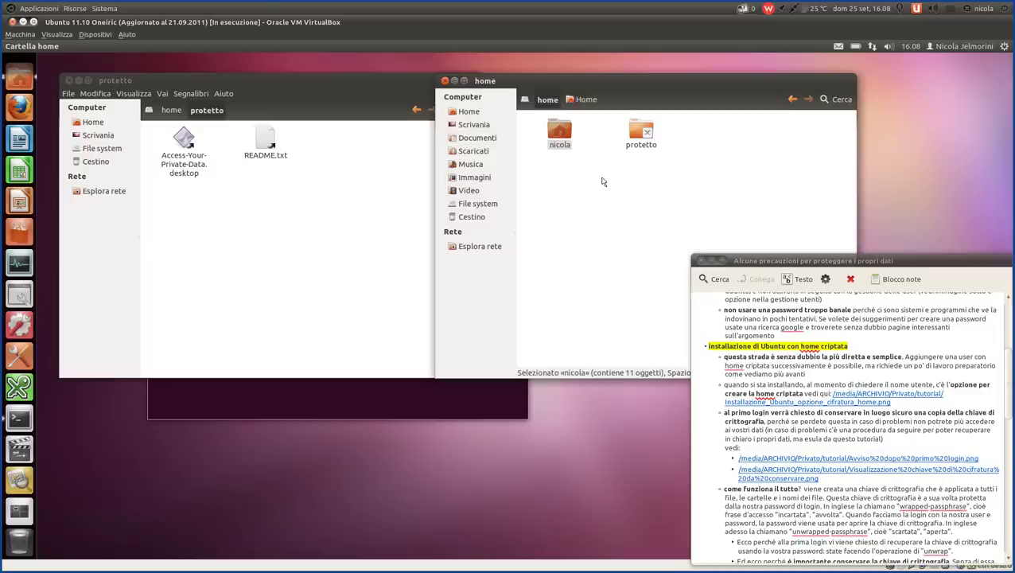
- Reposition the protetto window top-left and select both of its files
click(307, 367)
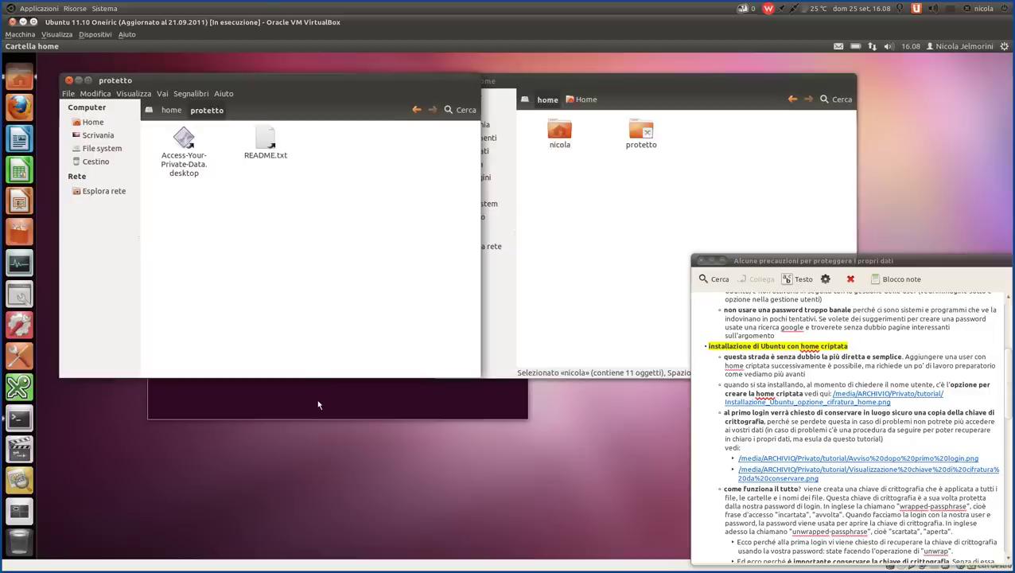
drag(320, 85, 351, 200)
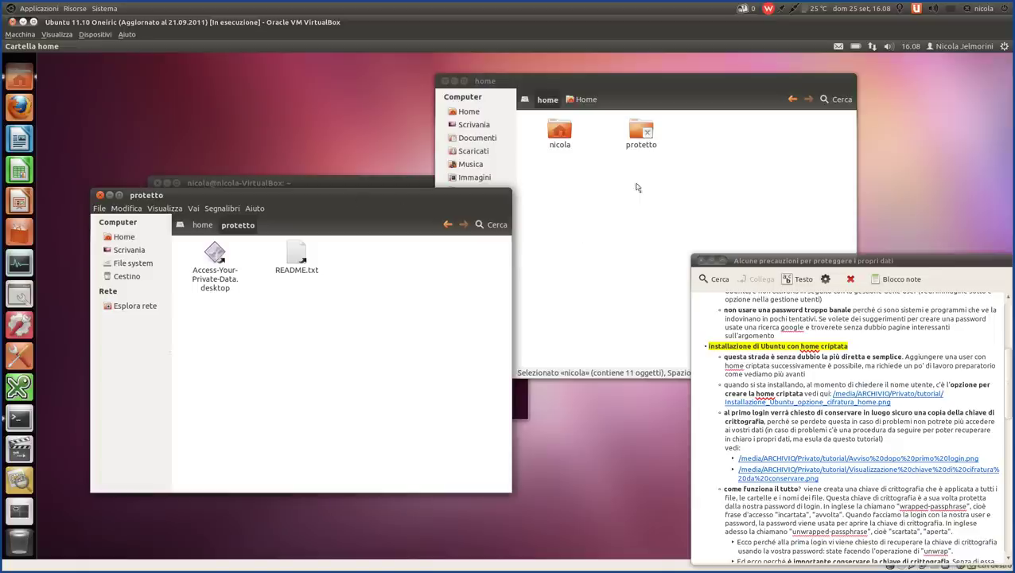
click(627, 132)
click(629, 132)
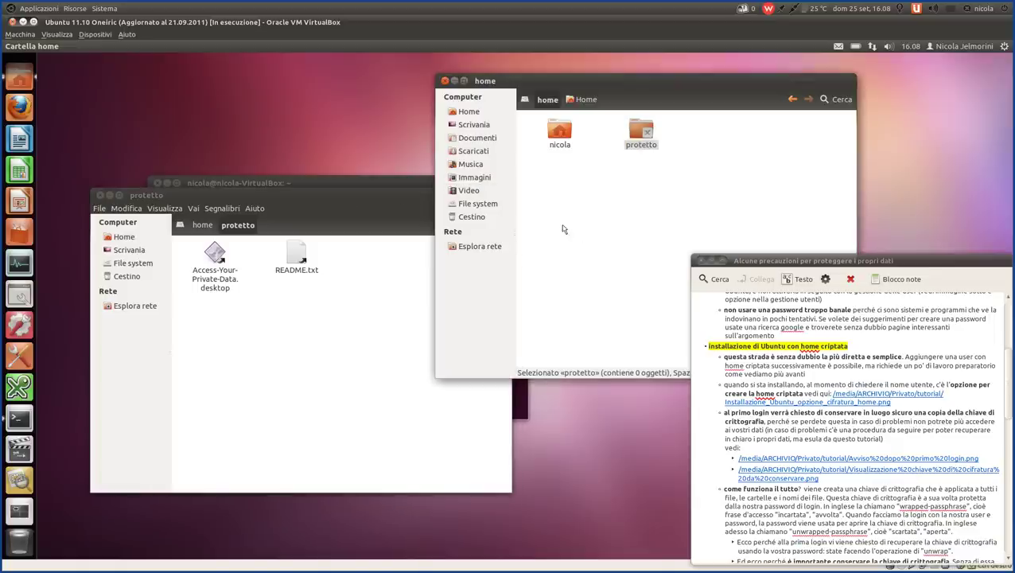
click(639, 132)
drag(302, 191, 284, 87)
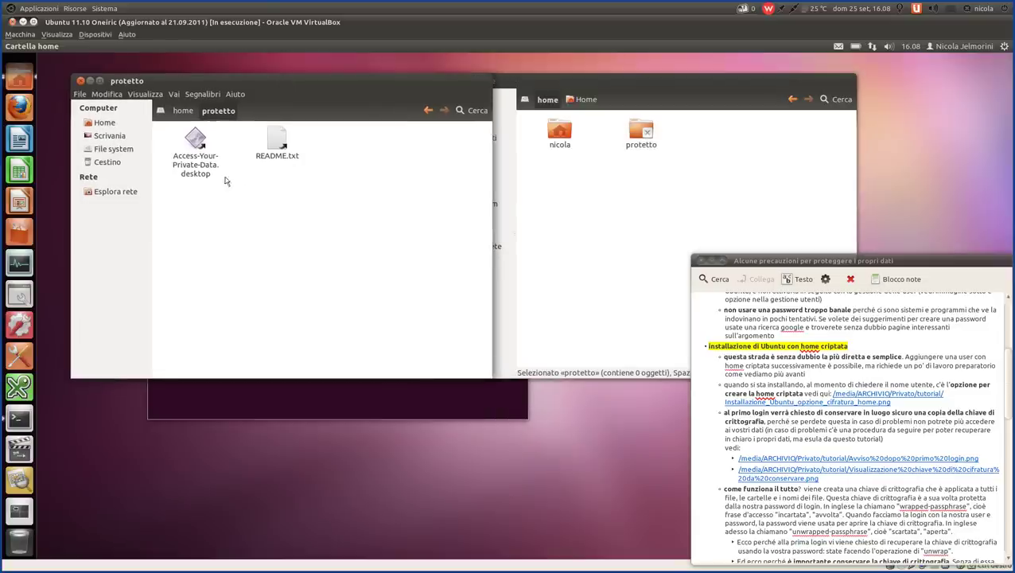
drag(365, 209, 171, 133)
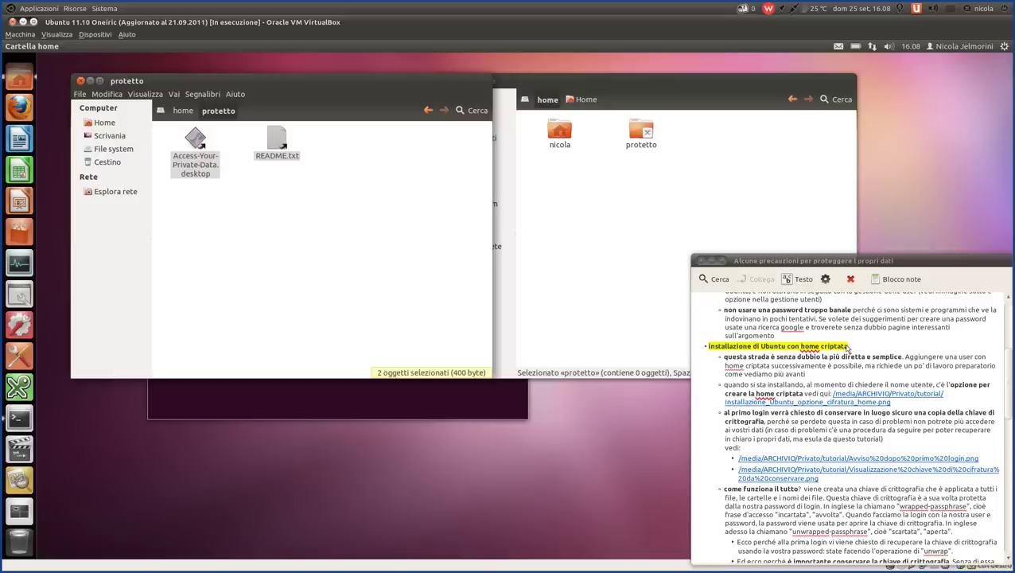
- Highlight 'con home criptata' in the note heading, deselect the files, and close the protetto window
drag(855, 348, 788, 347)
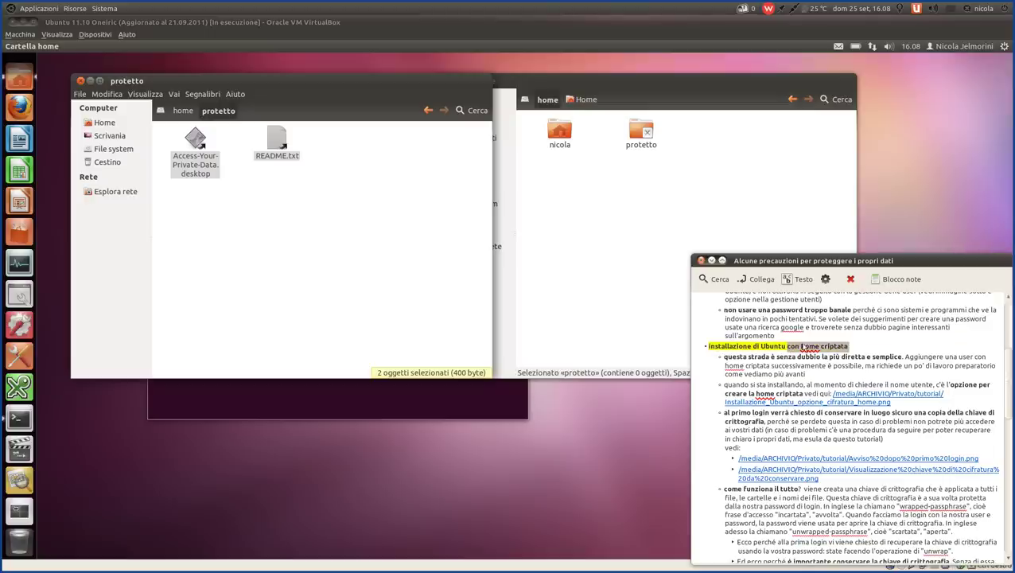
click(863, 358)
click(234, 238)
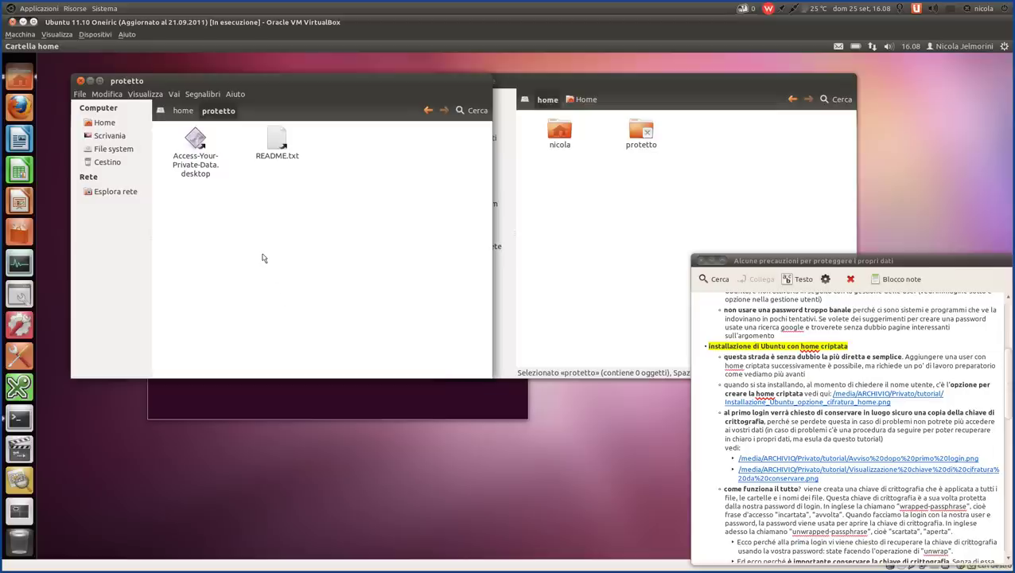
click(81, 82)
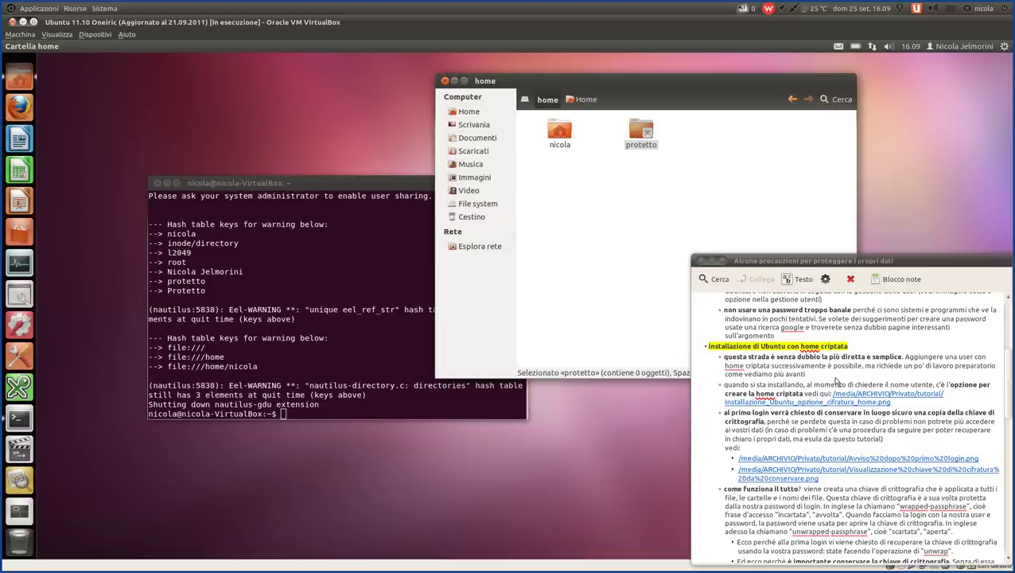
- Highlight the 'questa strada' note paragraph, close the terminal, and move the /home window left
drag(832, 380, 707, 362)
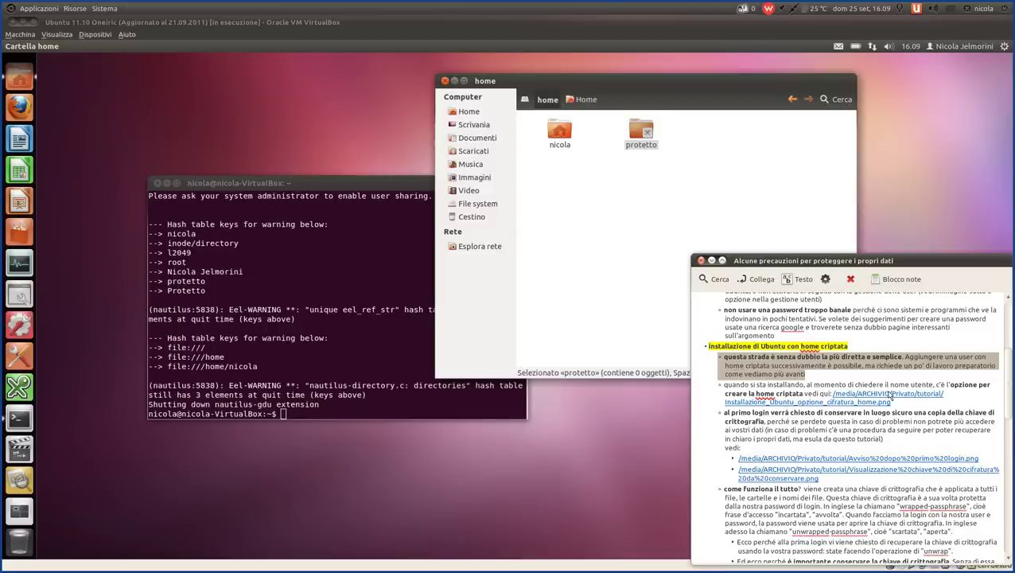
click(167, 184)
drag(647, 83, 357, 76)
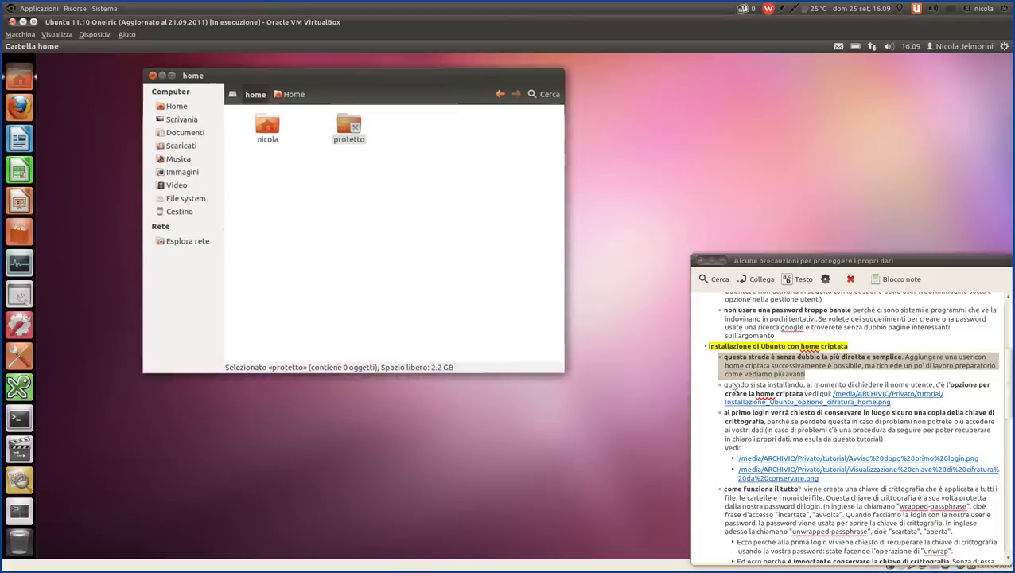
click(901, 395)
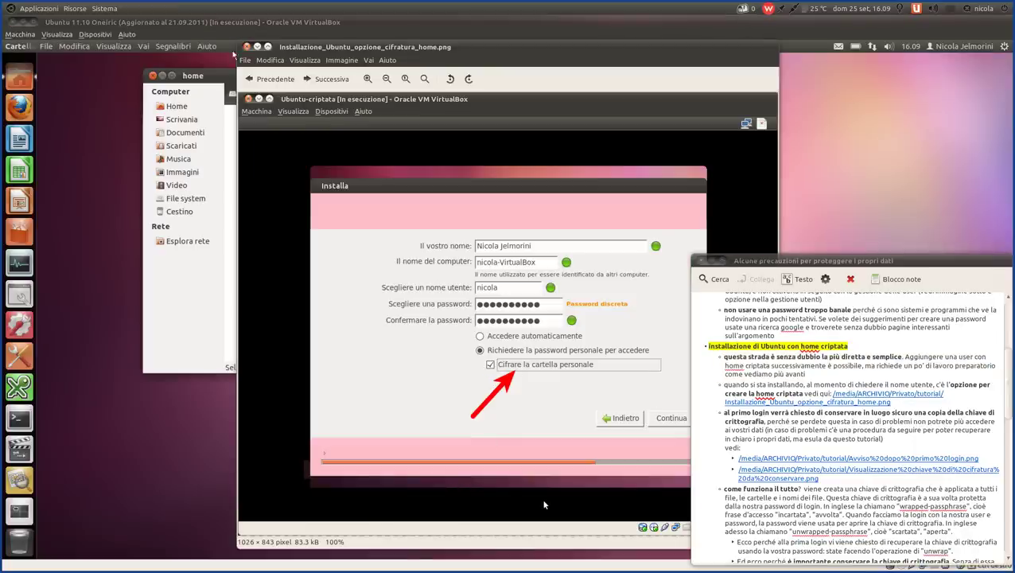
click(247, 47)
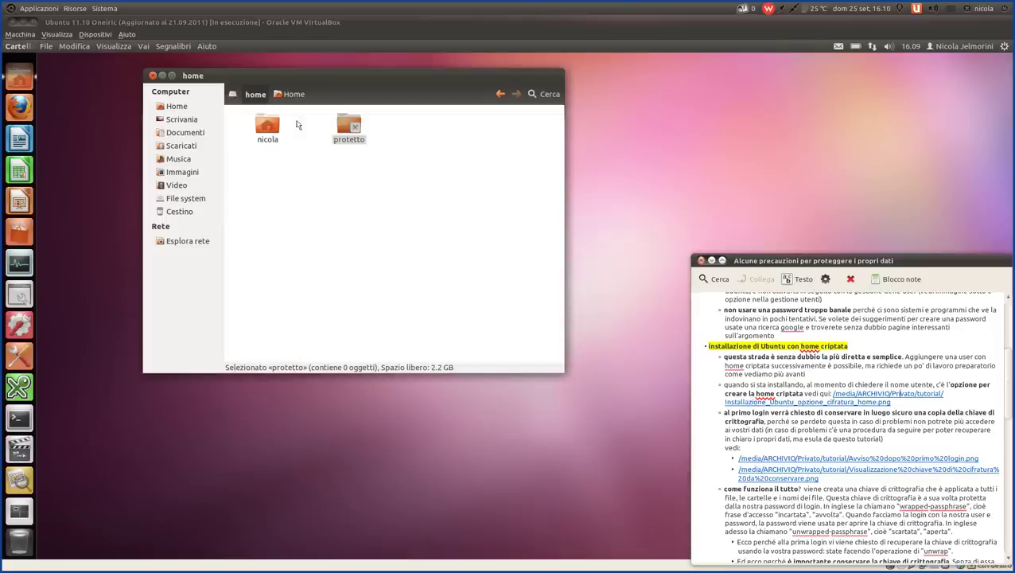
click(437, 199)
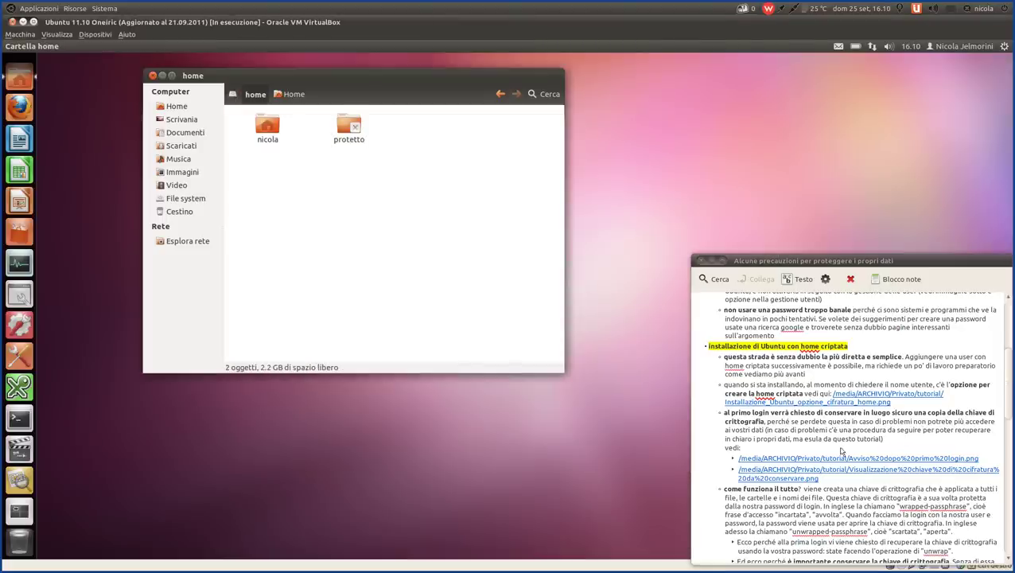
- Highlight the 'al primo login' paragraph in the note, then open the linked Avviso dopo primo login.png screenshot
triple_click(899, 442)
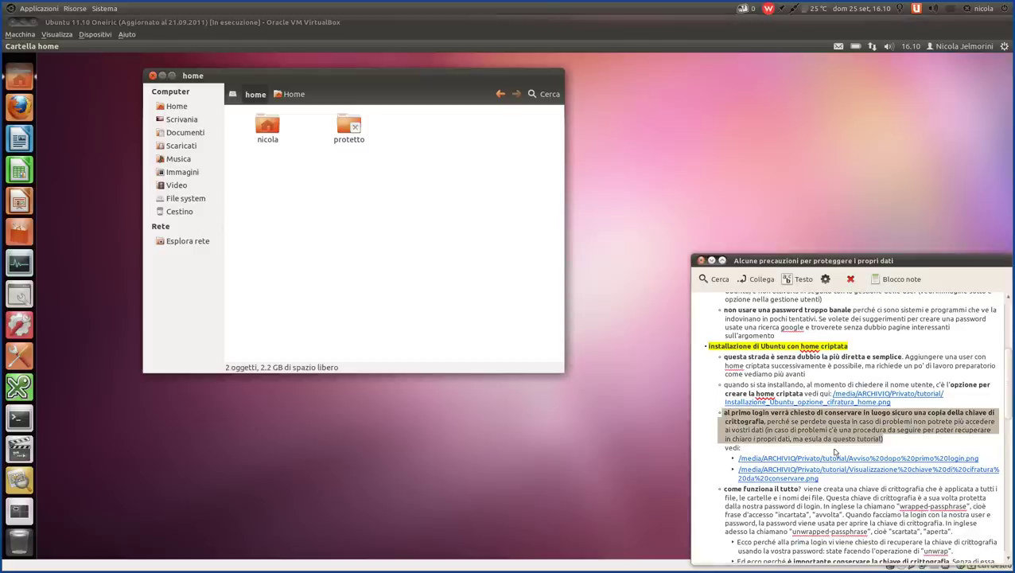
scroll(834, 452, down, 3)
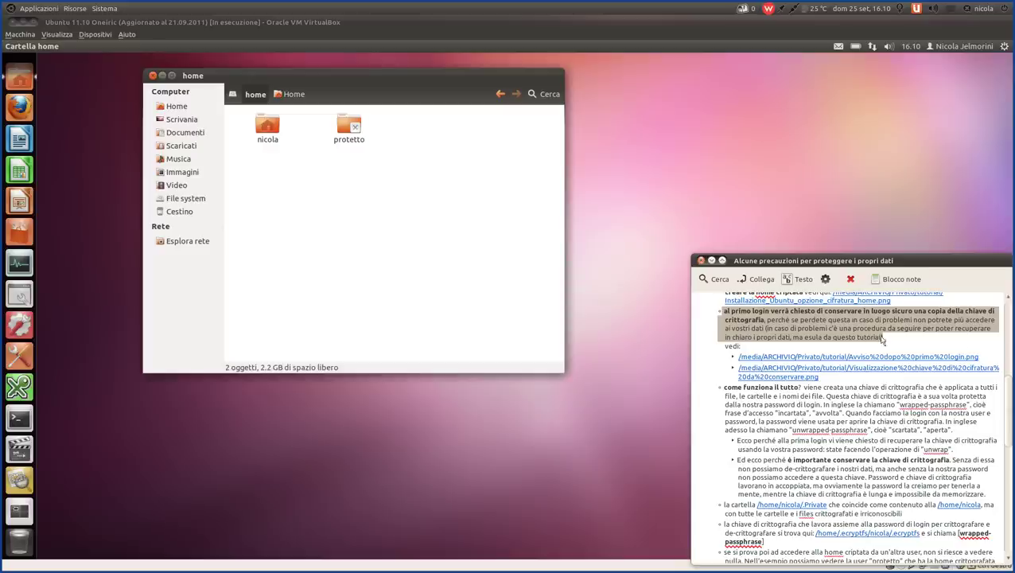
click(885, 337)
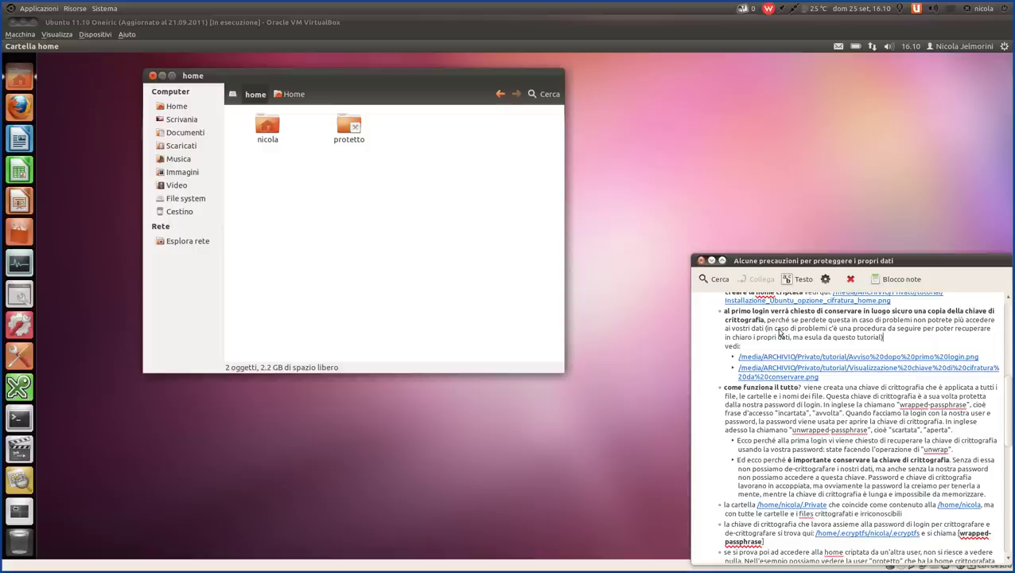
drag(727, 315, 928, 314)
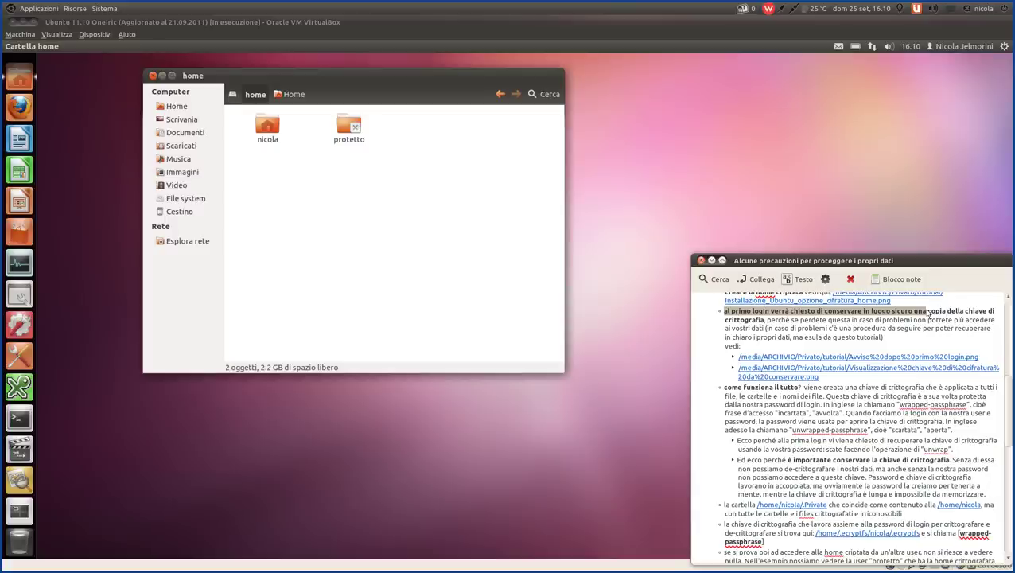
drag(885, 337, 718, 318)
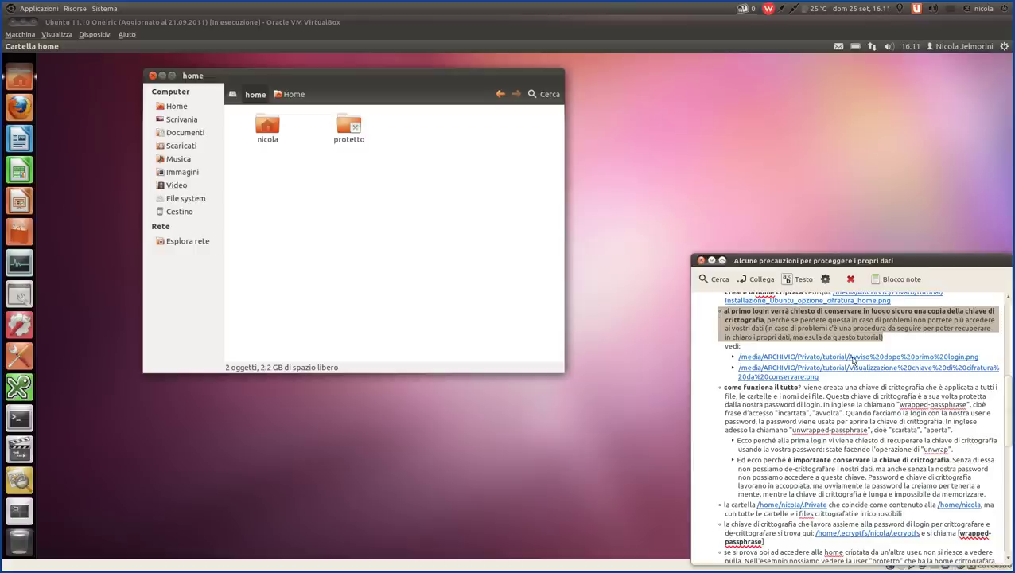
click(853, 358)
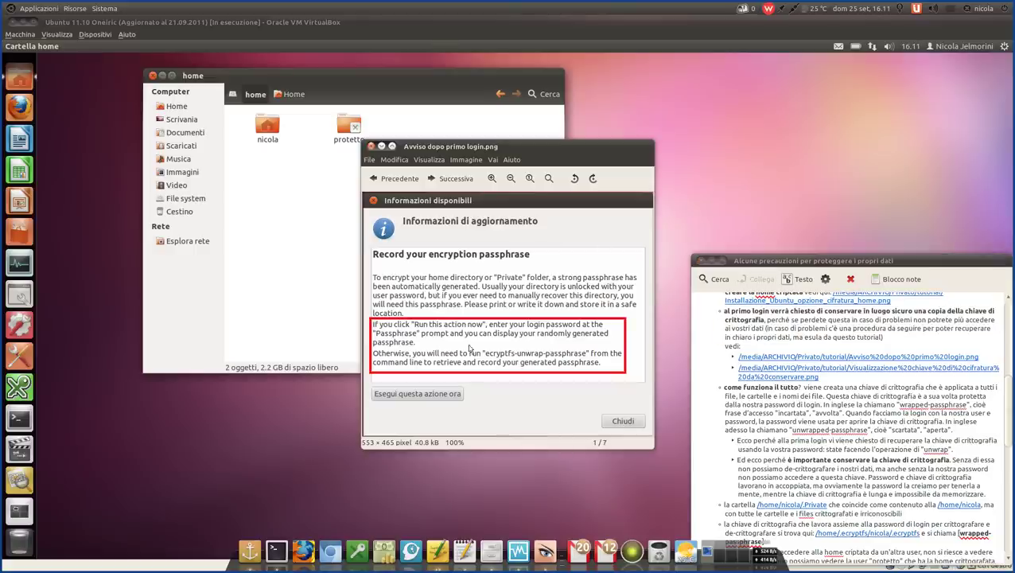
drag(534, 152, 511, 139)
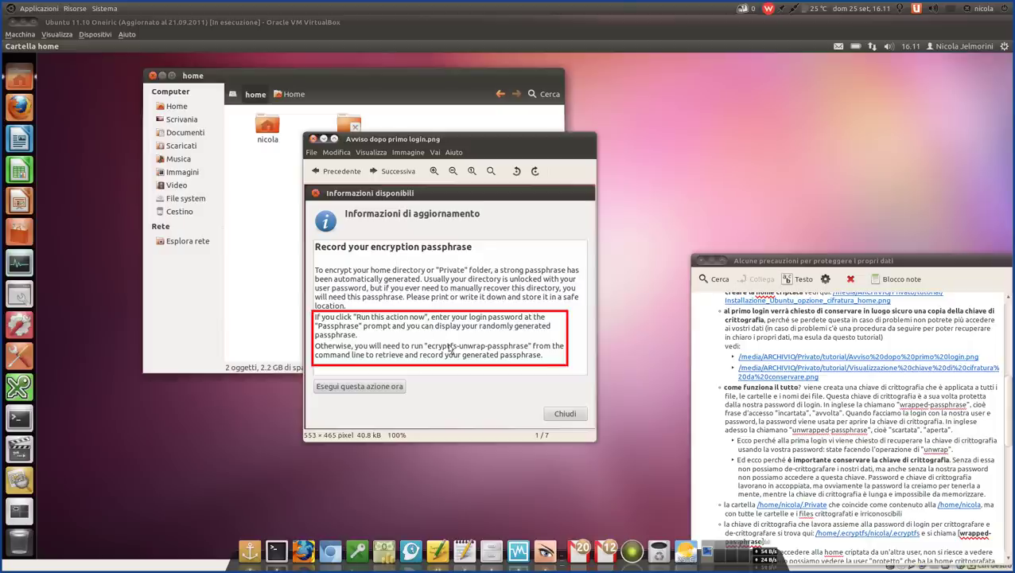
drag(494, 138, 322, 160)
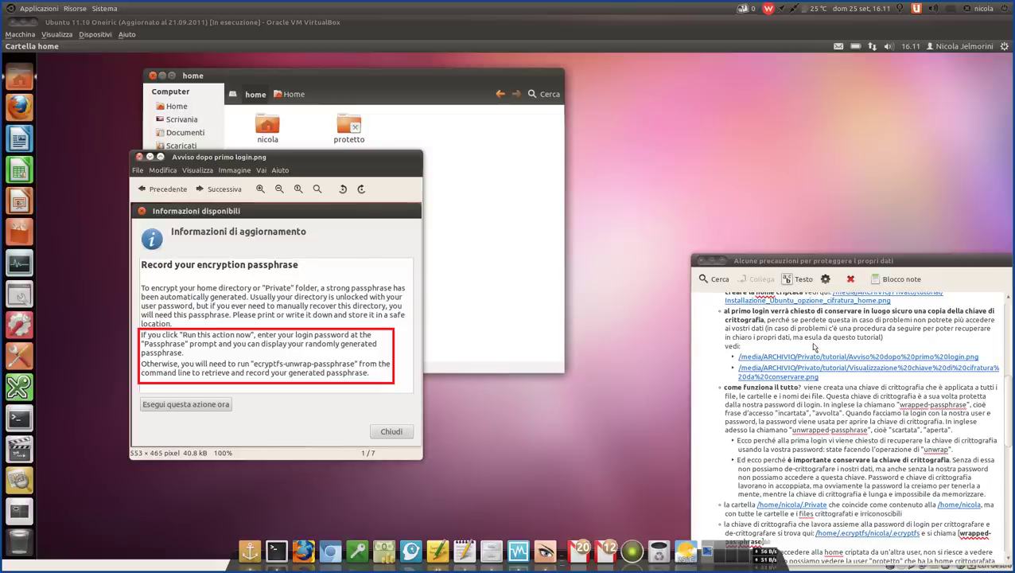
click(836, 399)
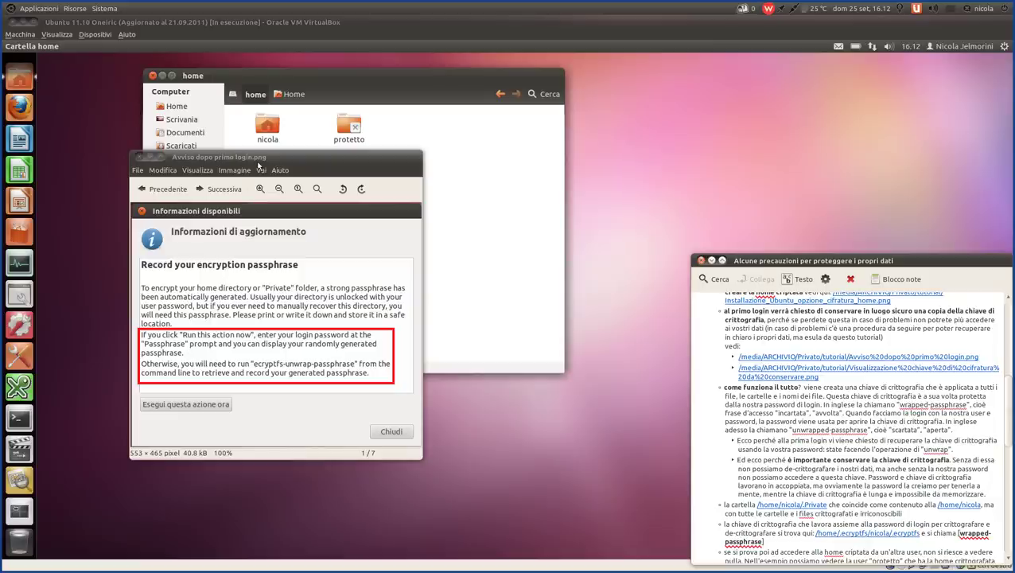
drag(258, 158, 316, 143)
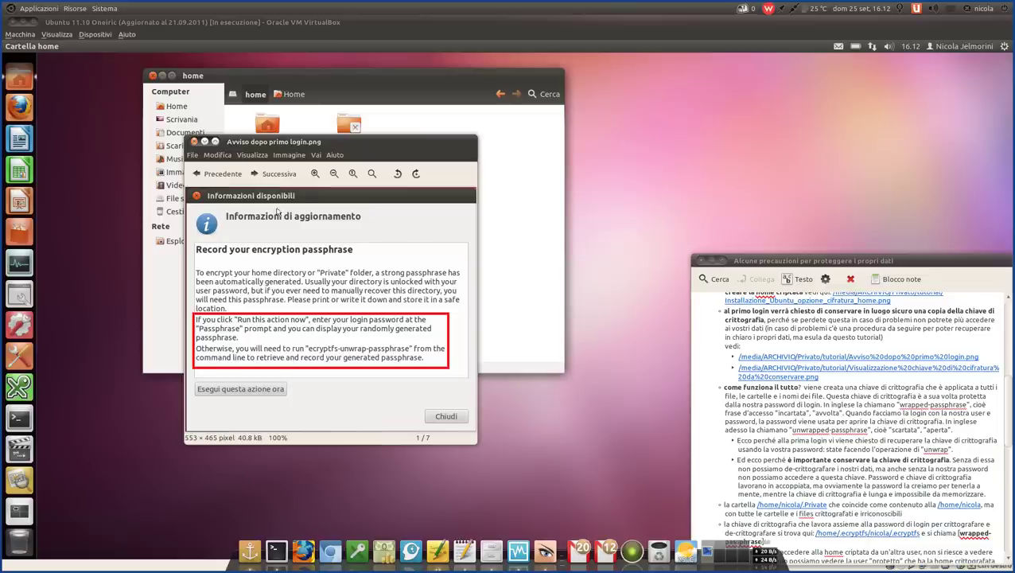
drag(316, 143, 326, 130)
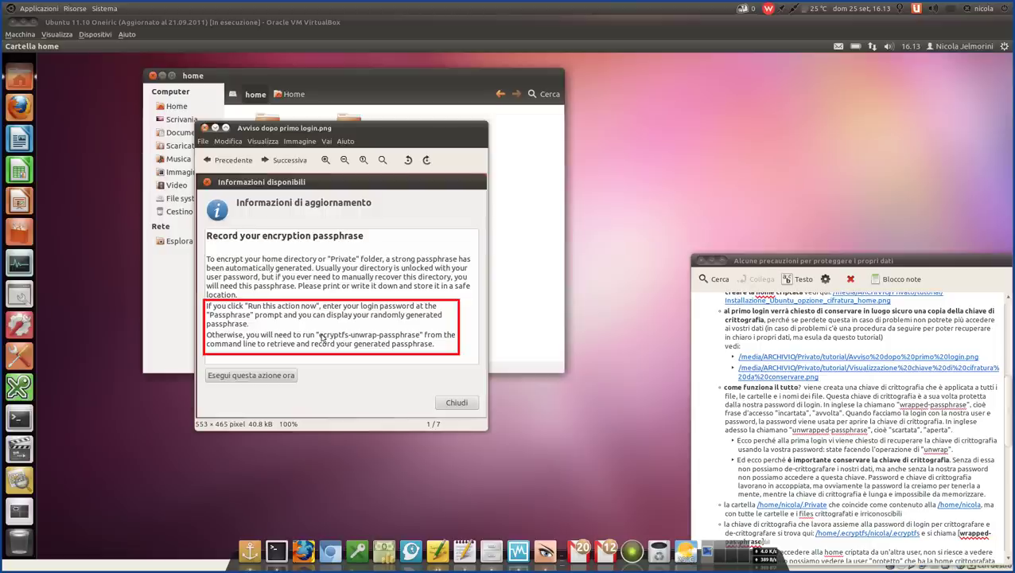
- Open 'Visualizzazione chiave di cifratura da conservare.png', close the first-login notice, and place the key screenshot top-left
click(781, 369)
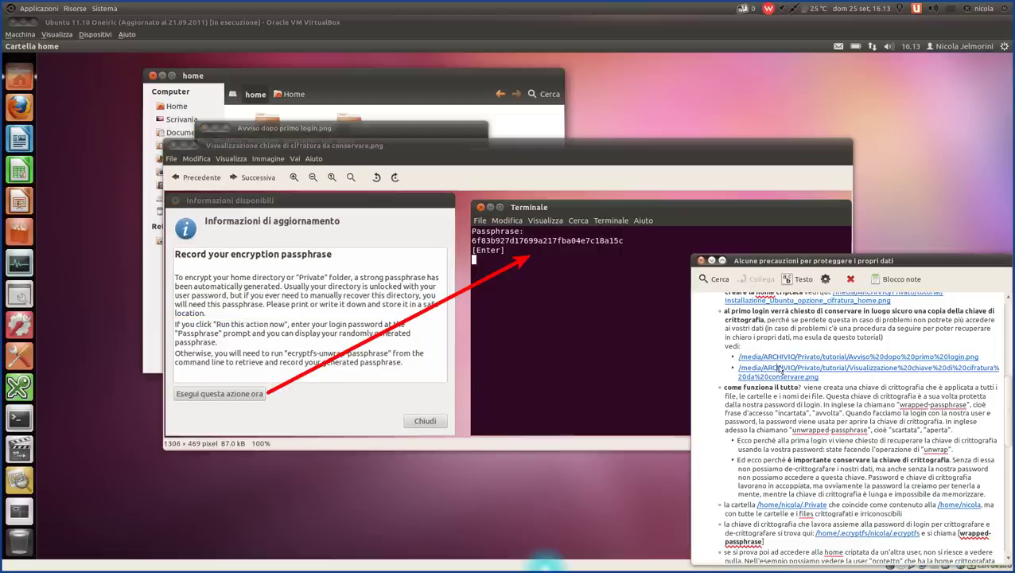
drag(614, 150, 899, 148)
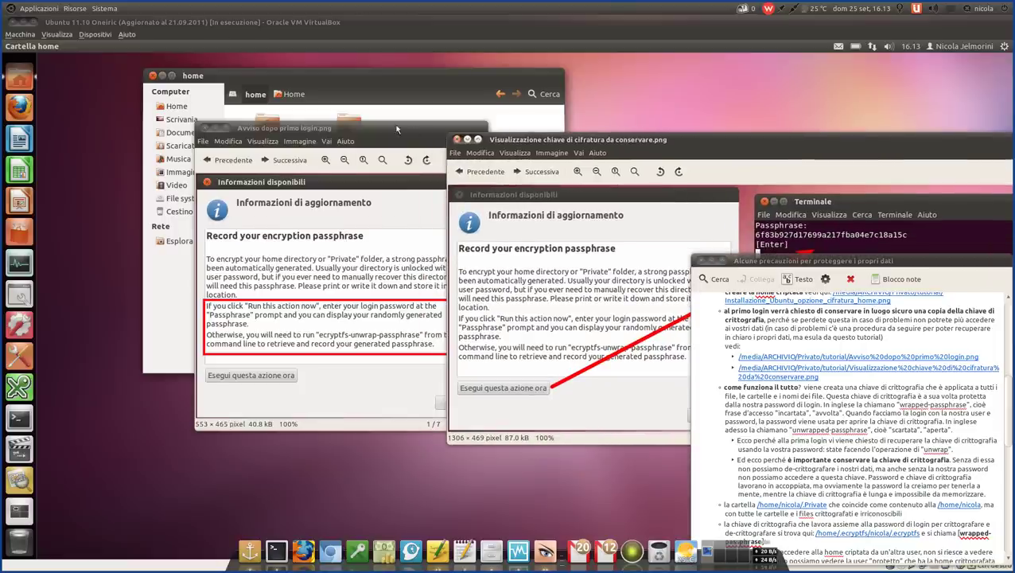
drag(396, 127, 240, 124)
click(48, 125)
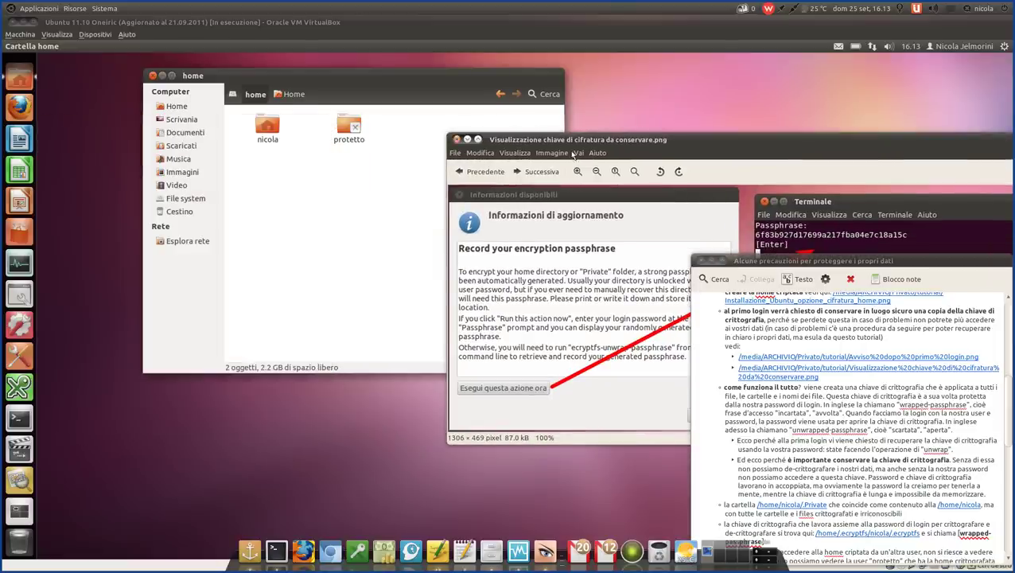
drag(569, 142, 212, 90)
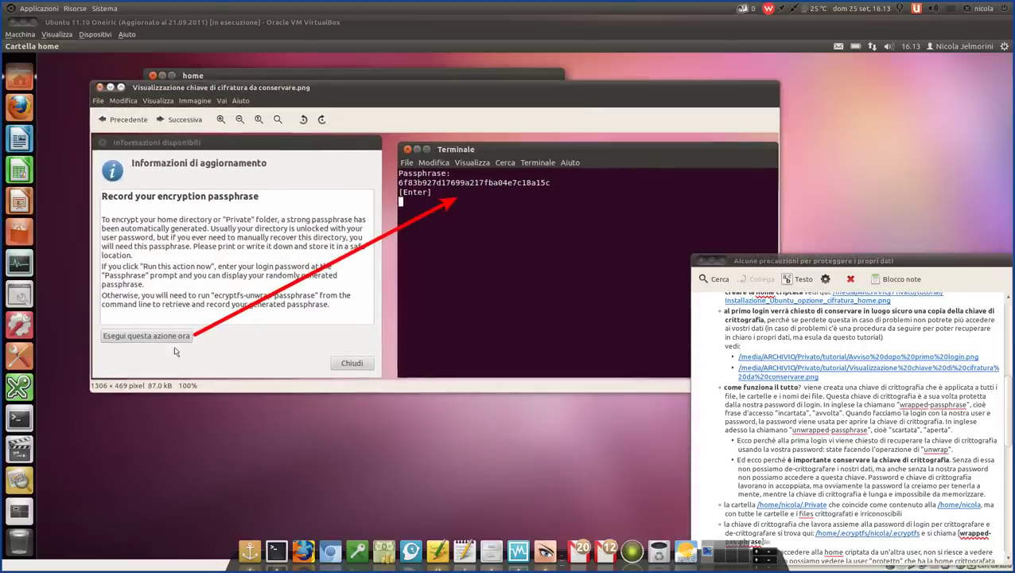
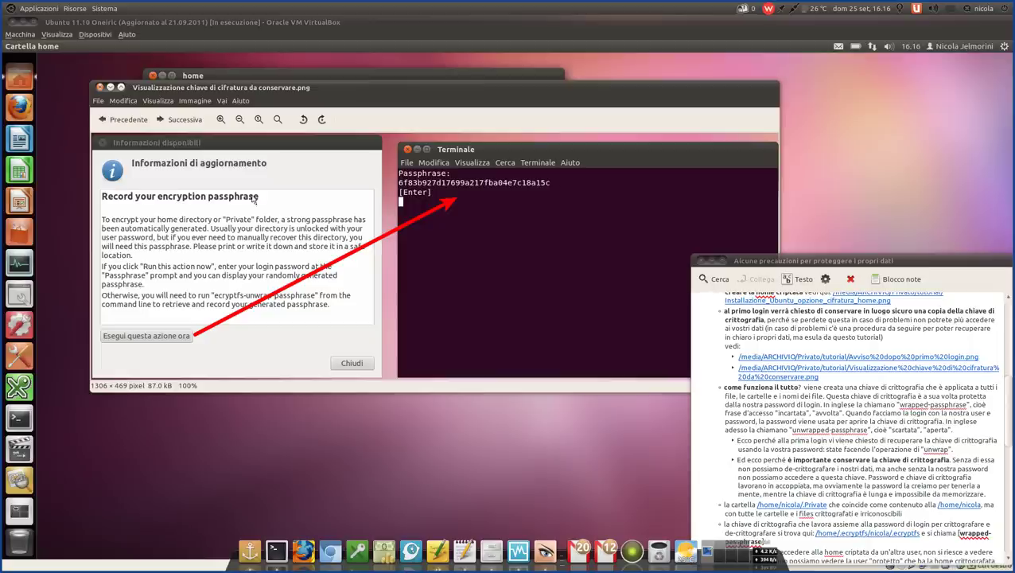
- Close the passphrase screenshot viewer and scroll the data-protection note up slightly
click(99, 88)
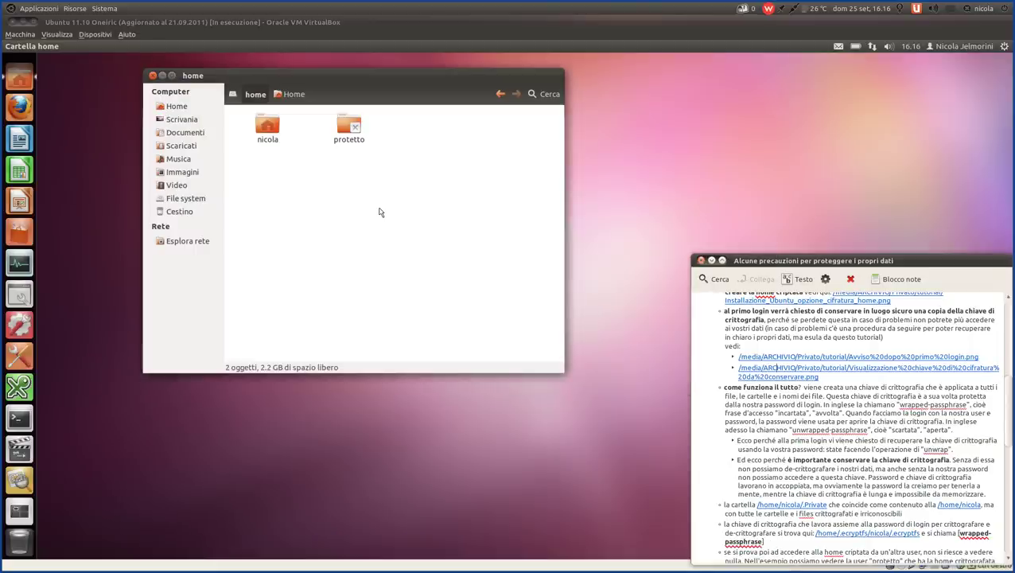
scroll(751, 369, up, 2)
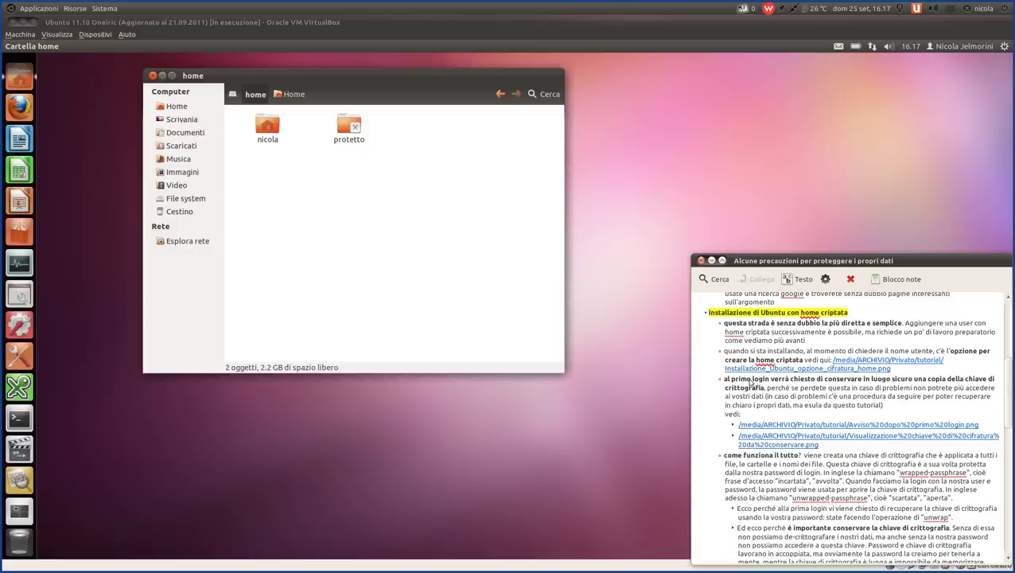
drag(751, 380, 771, 404)
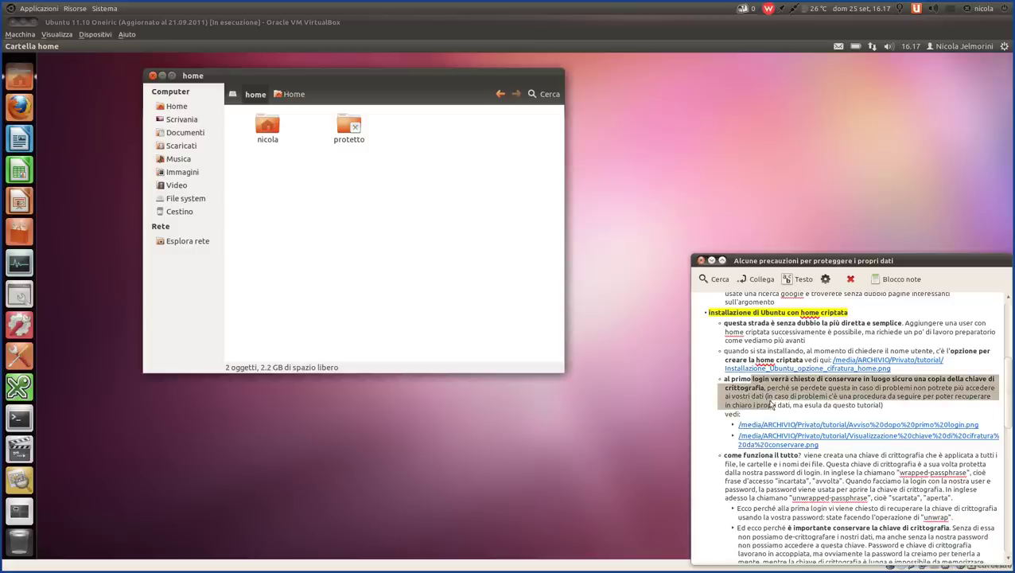
scroll(770, 404, down, 3)
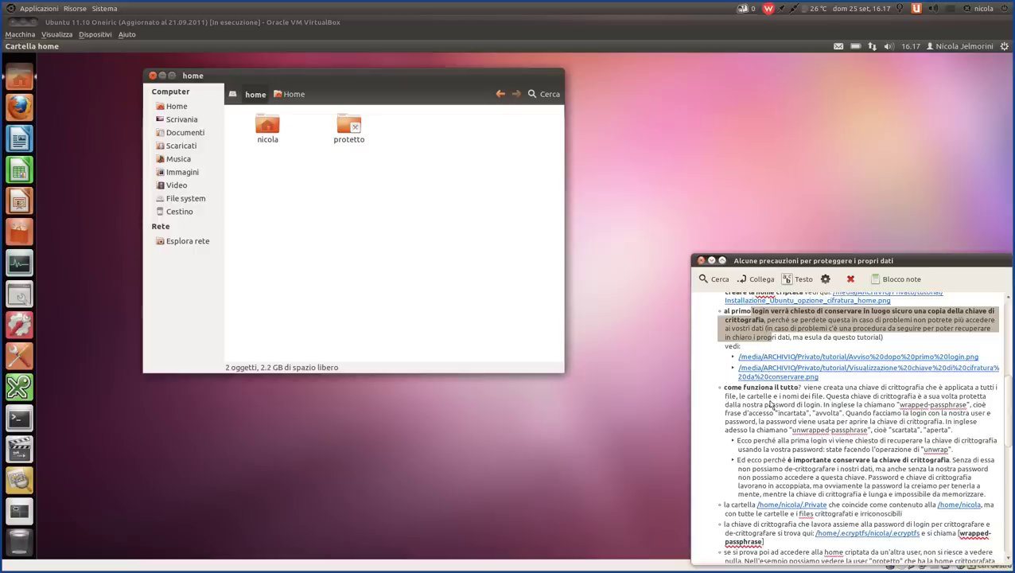
click(804, 324)
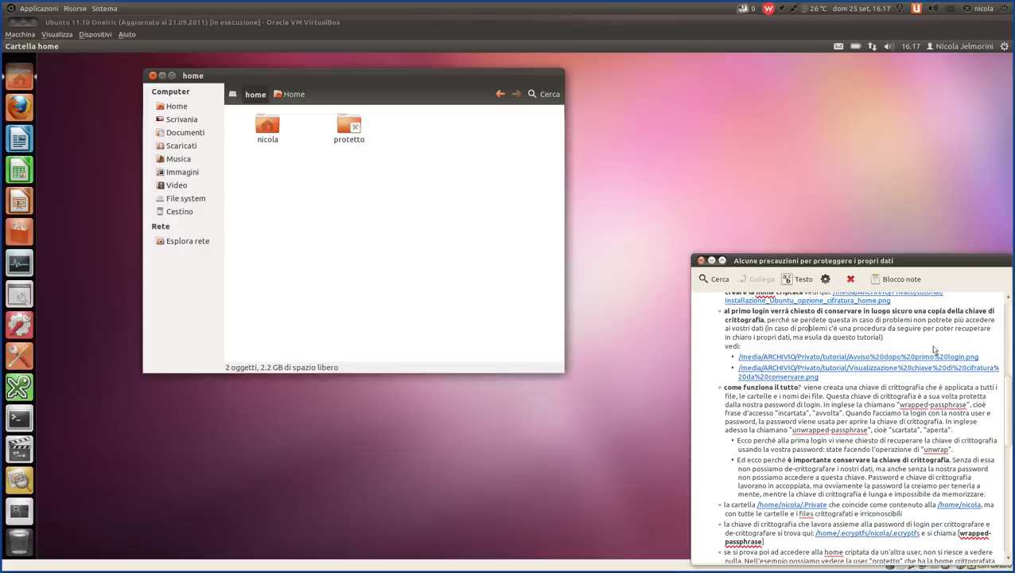
click(892, 341)
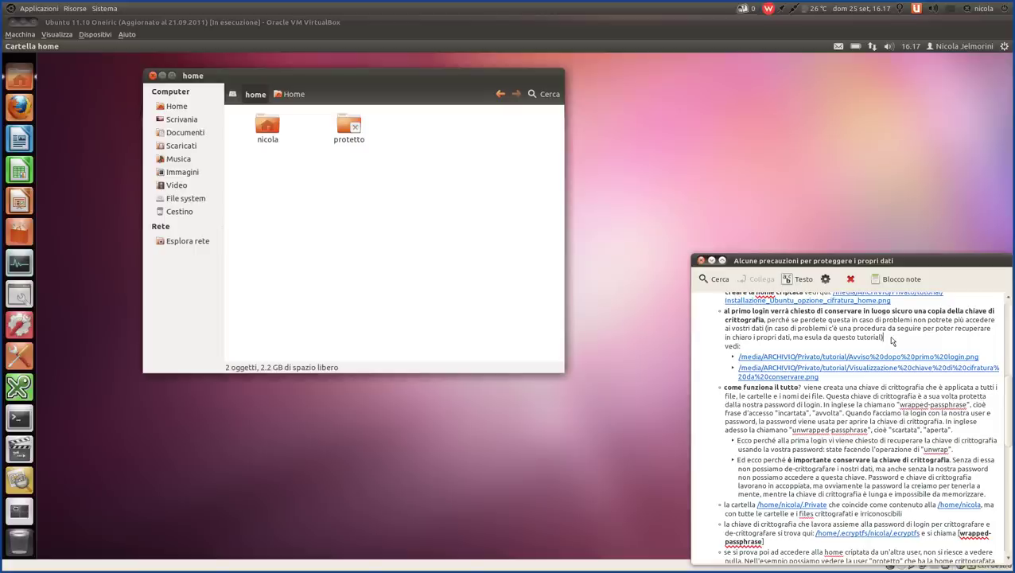
scroll(879, 354, down, 3)
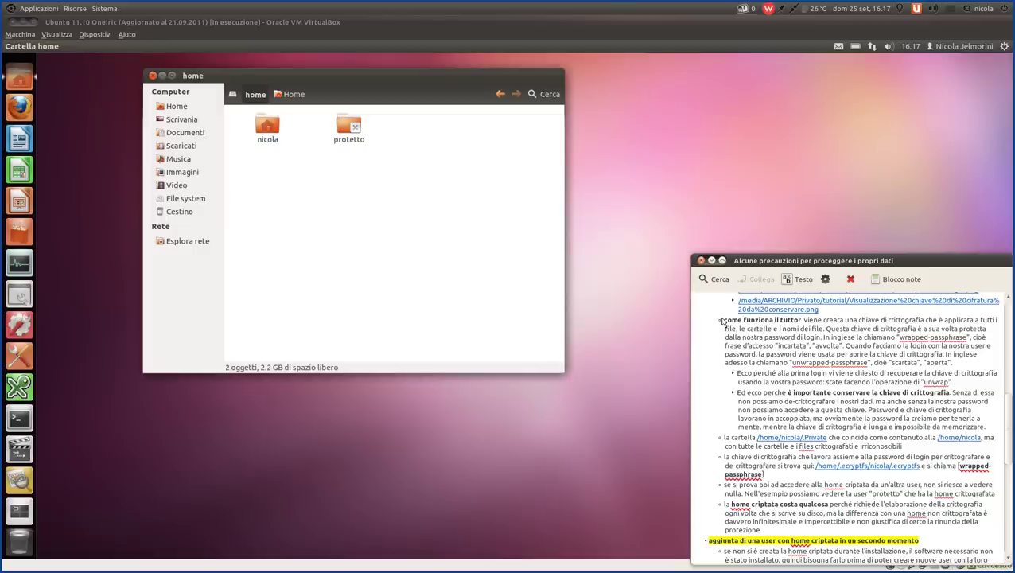
drag(723, 321, 965, 364)
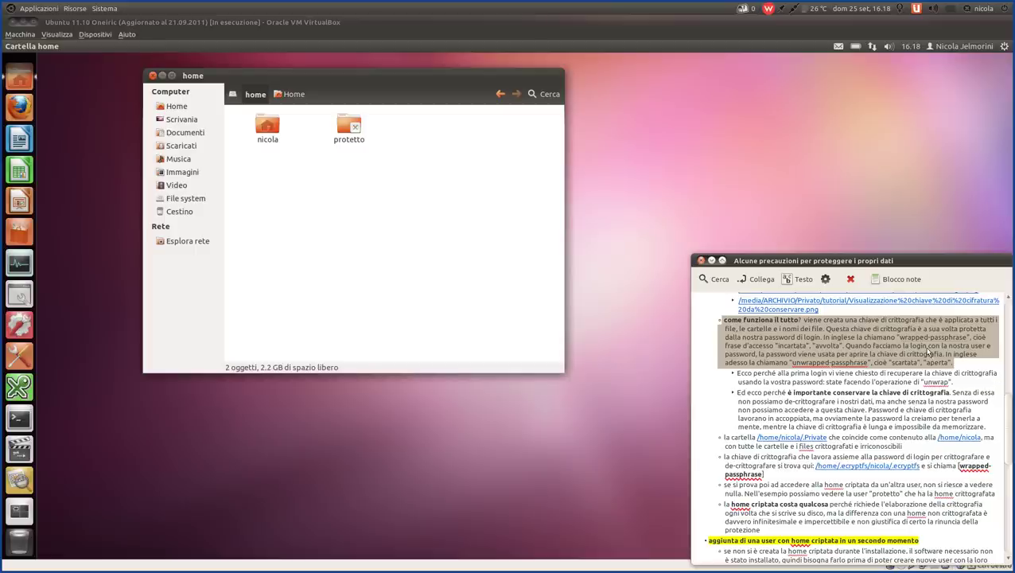
click(965, 369)
drag(965, 368, 665, 324)
click(810, 322)
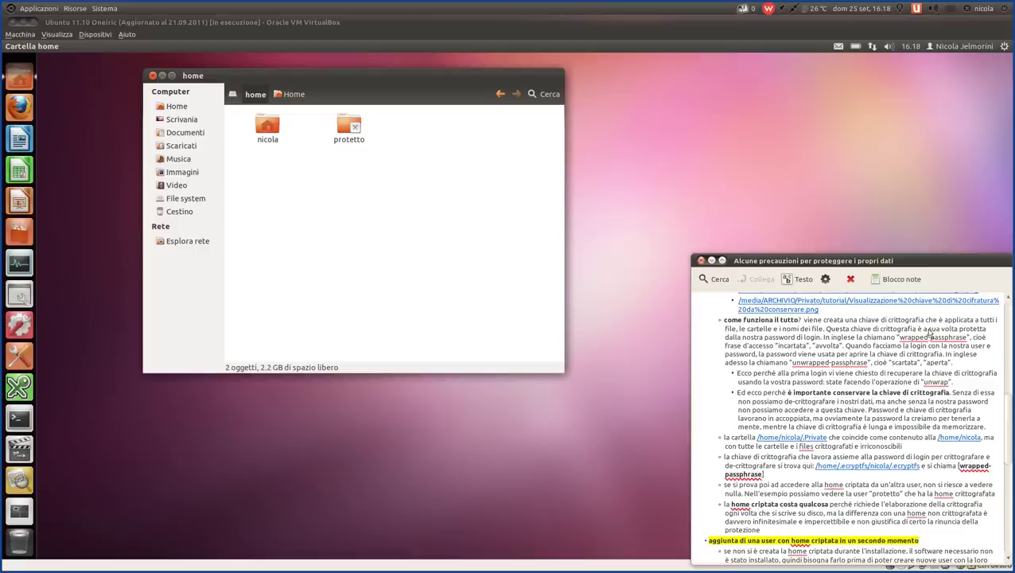
drag(746, 329, 823, 341)
click(830, 330)
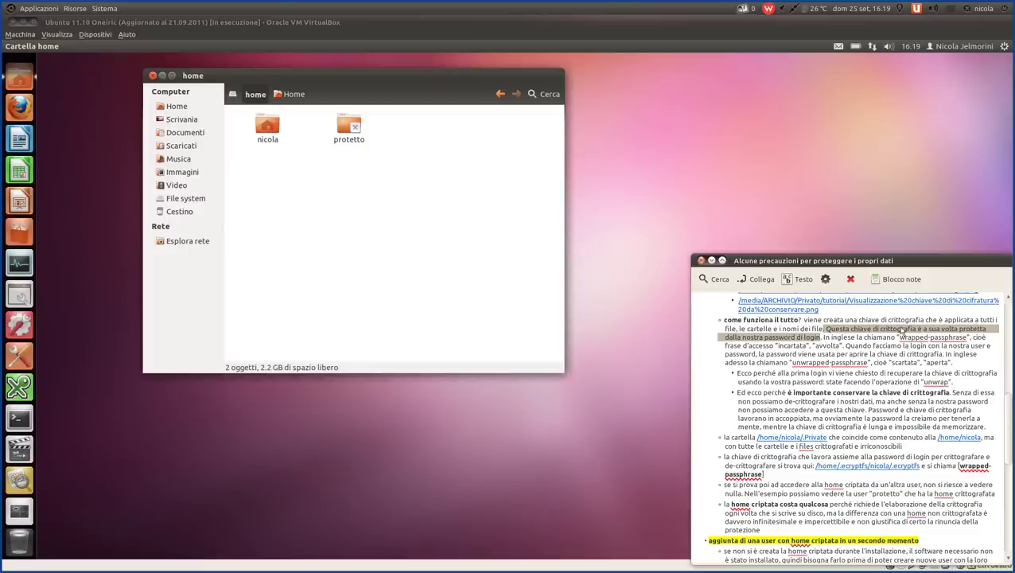
click(901, 330)
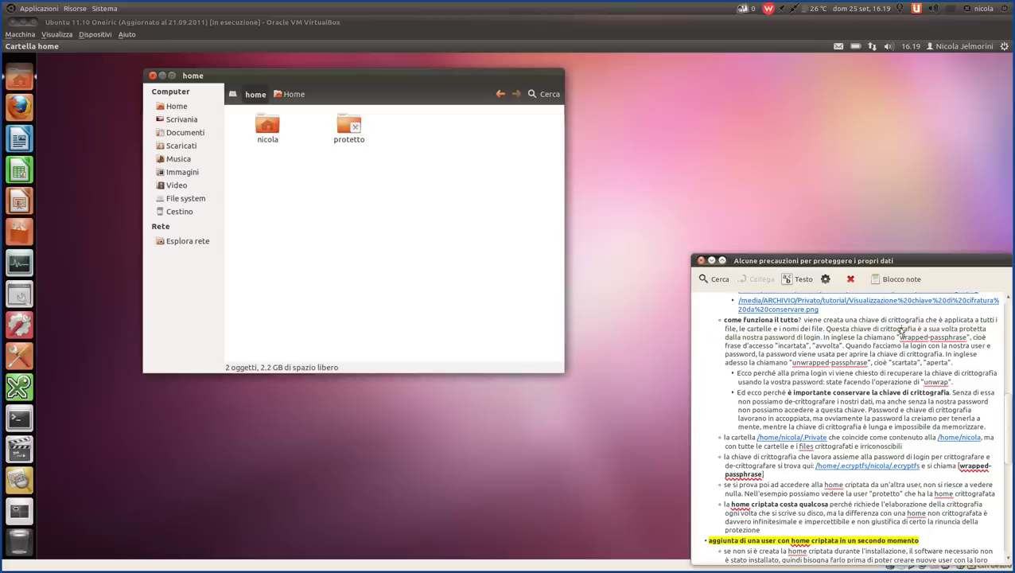
scroll(878, 350, up, 1)
click(870, 340)
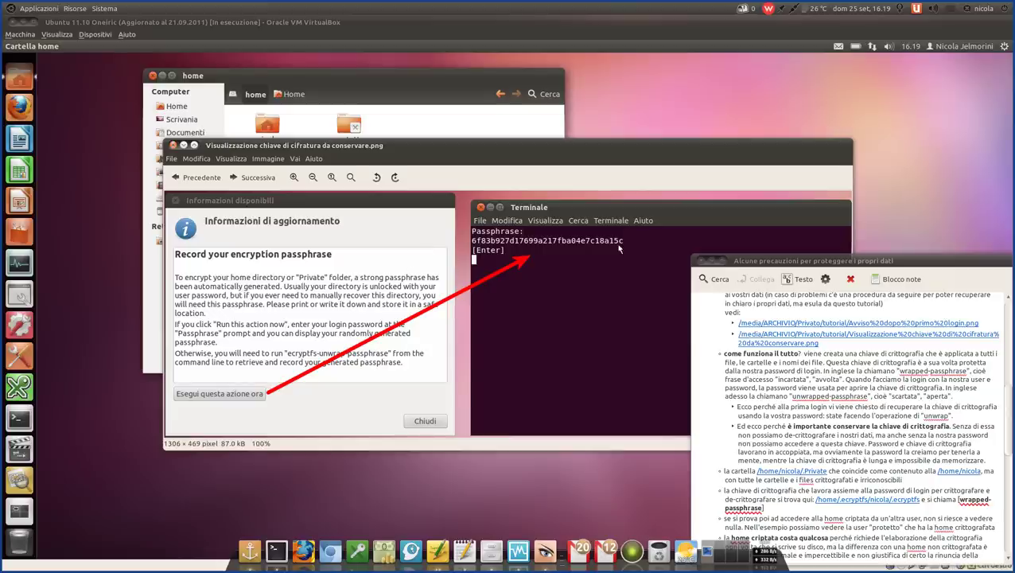
click(173, 146)
scroll(908, 371, down, 3)
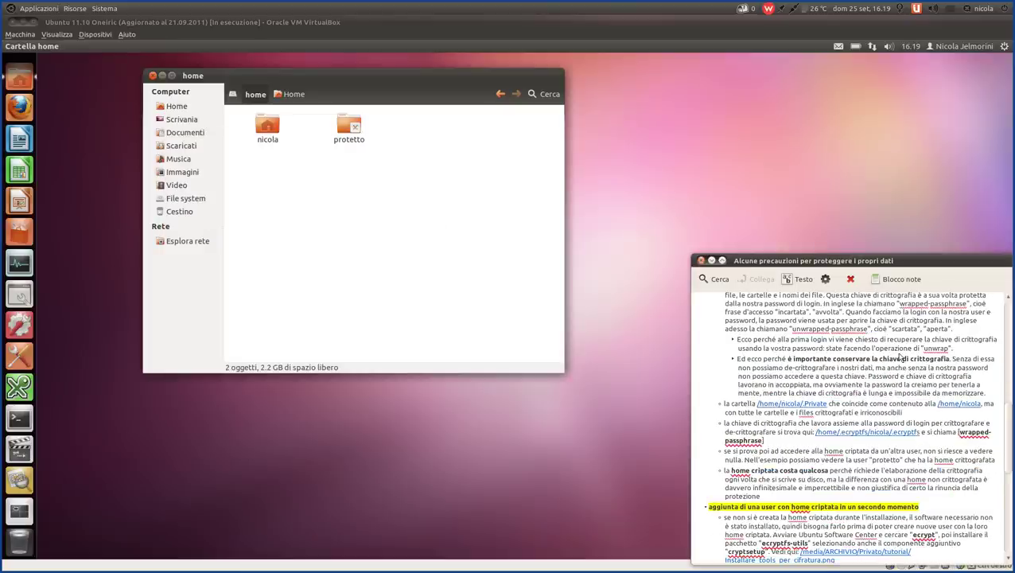
scroll(908, 371, up, 1)
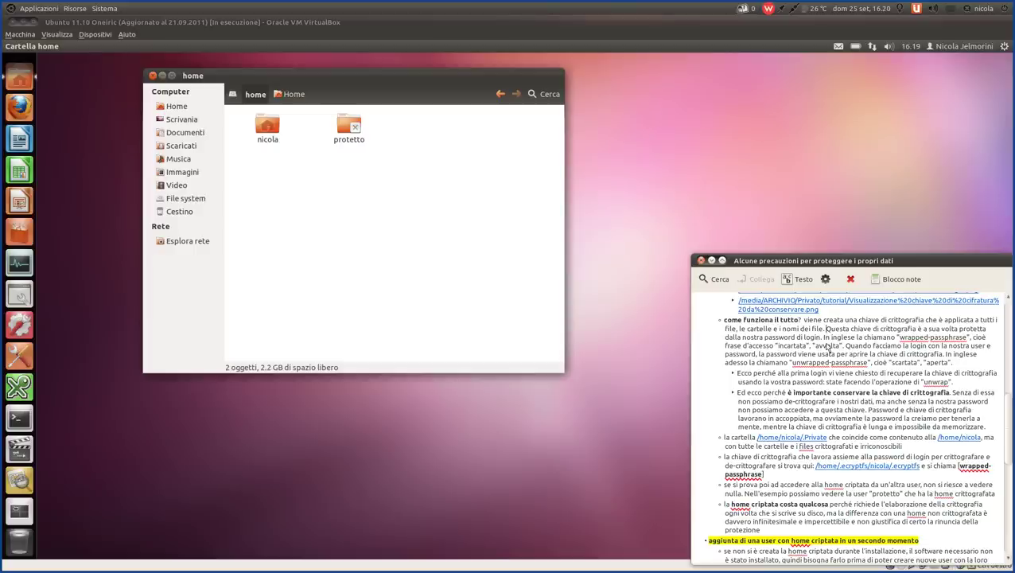
drag(823, 338, 845, 348)
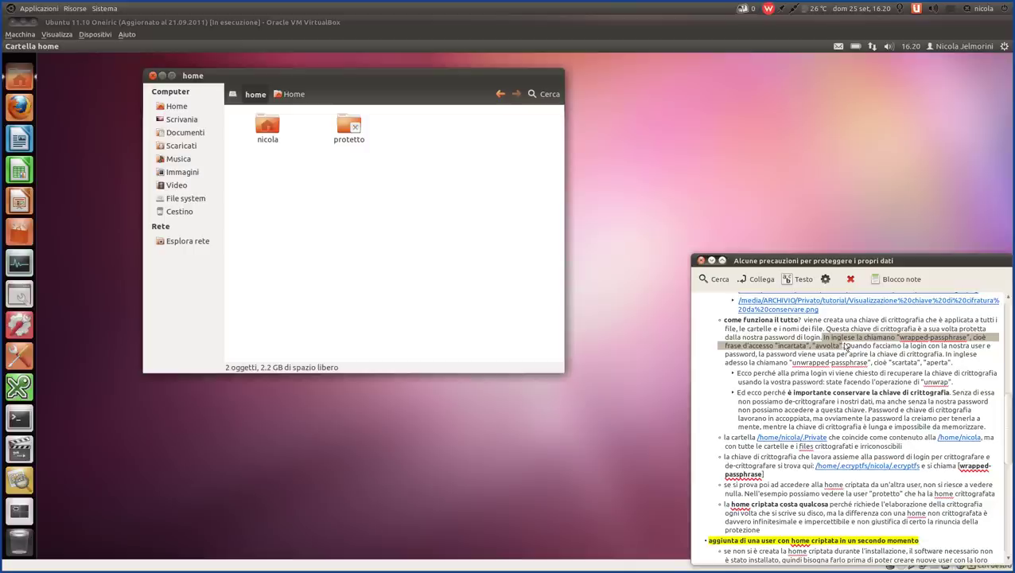
drag(846, 347, 947, 362)
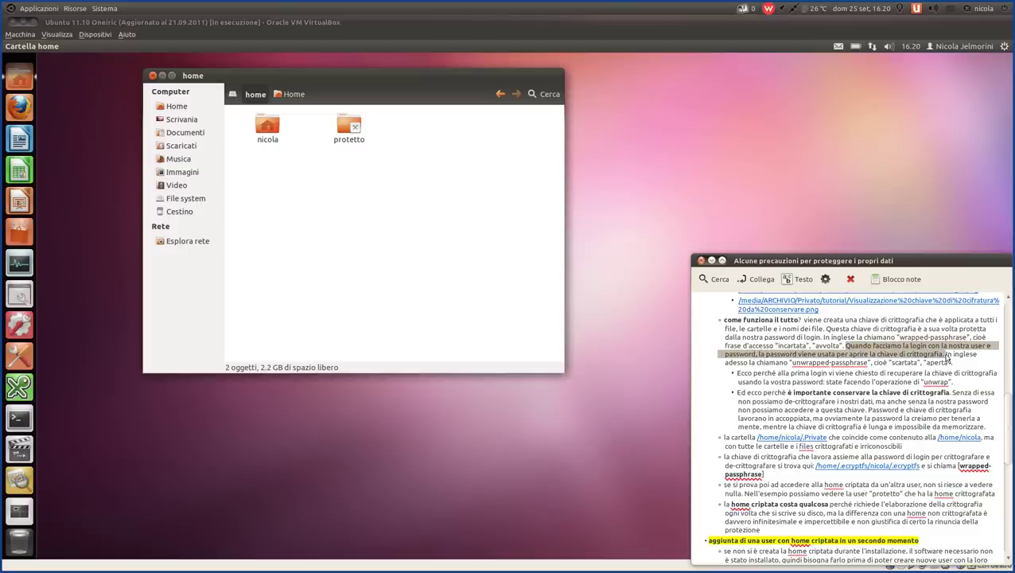
drag(948, 362, 857, 367)
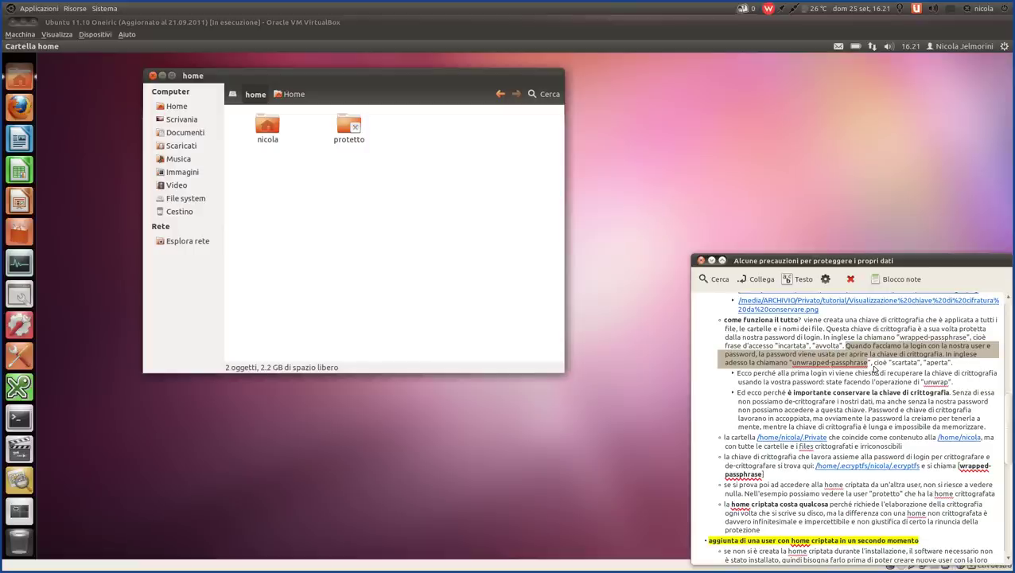
click(875, 365)
drag(874, 365, 958, 366)
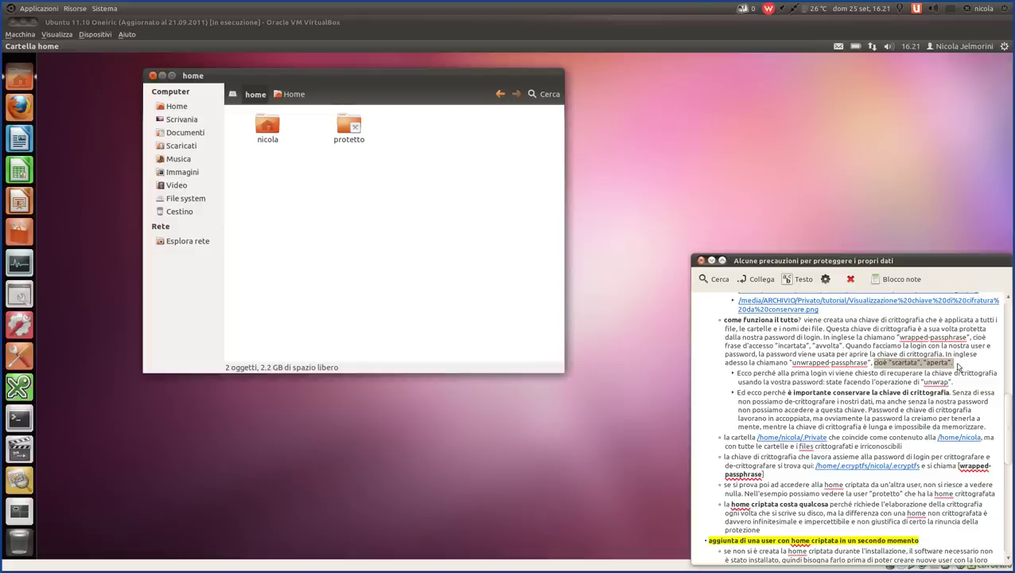
click(959, 366)
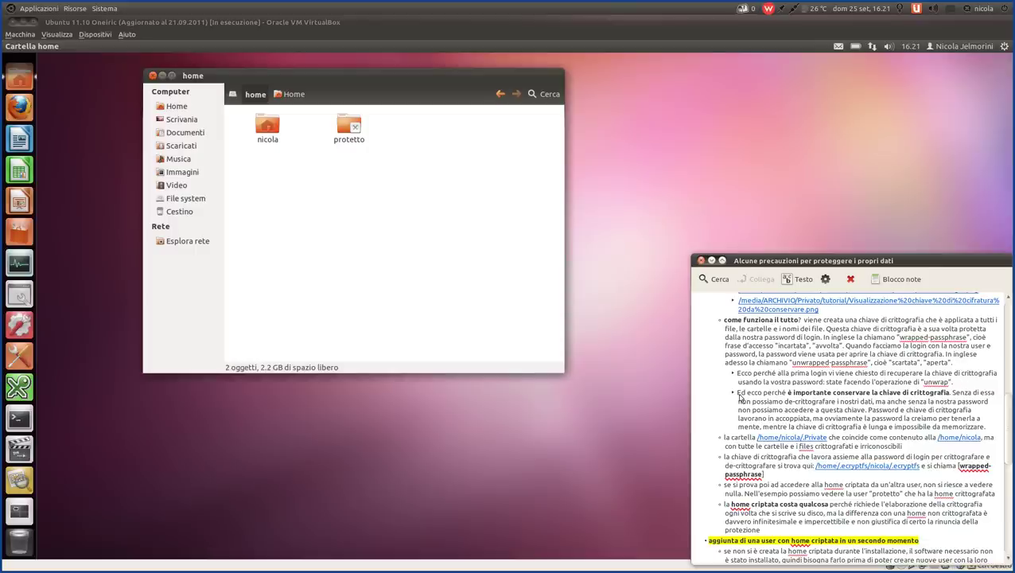
drag(737, 393, 862, 413)
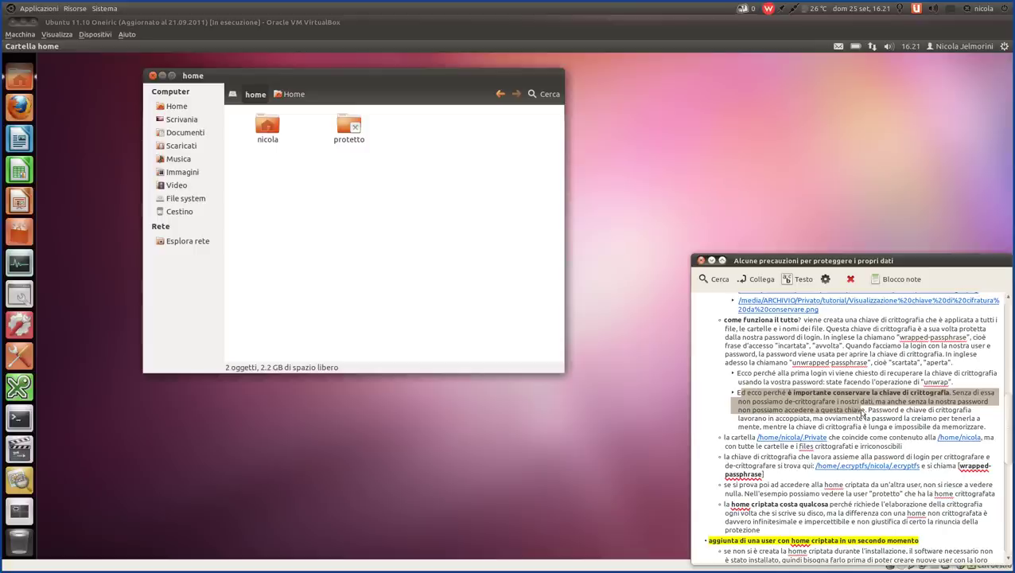
drag(861, 414, 873, 421)
click(873, 420)
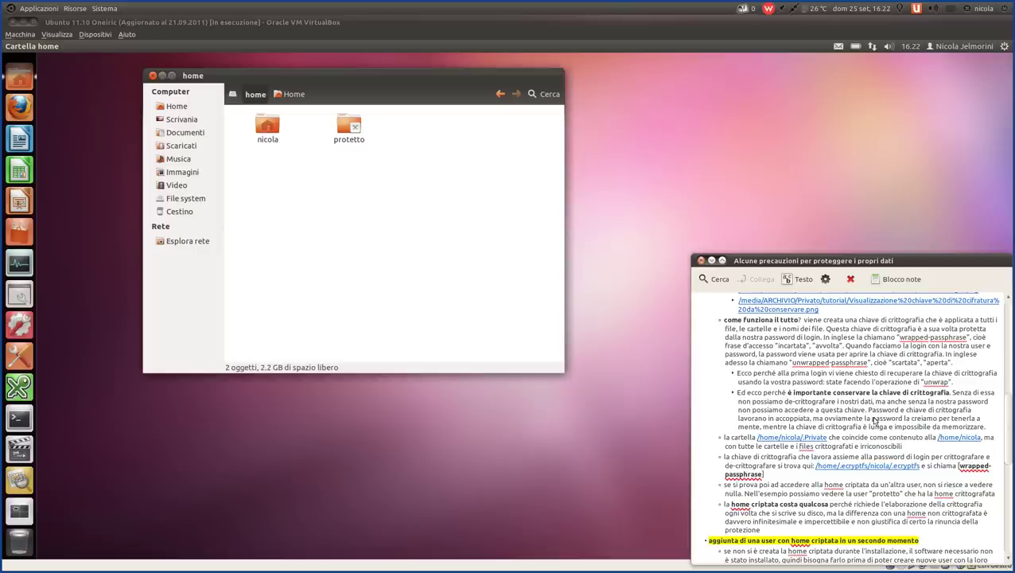
drag(990, 428, 669, 319)
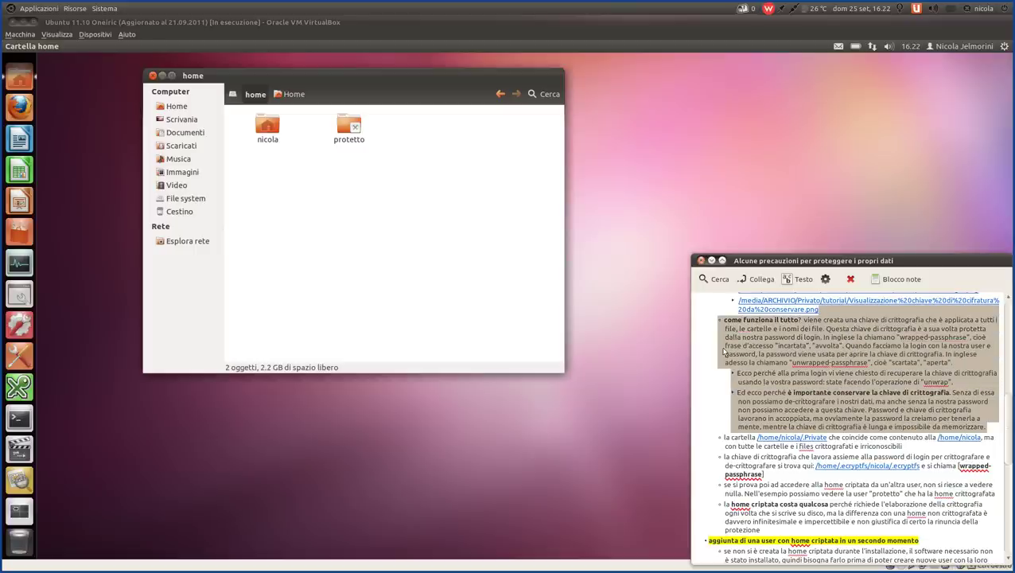
click(791, 348)
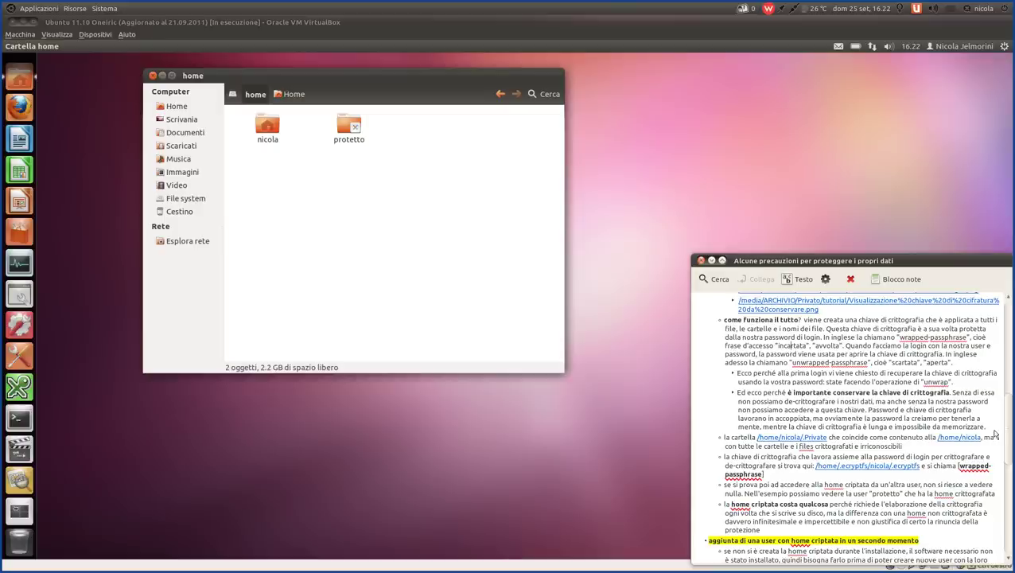
drag(991, 430, 669, 326)
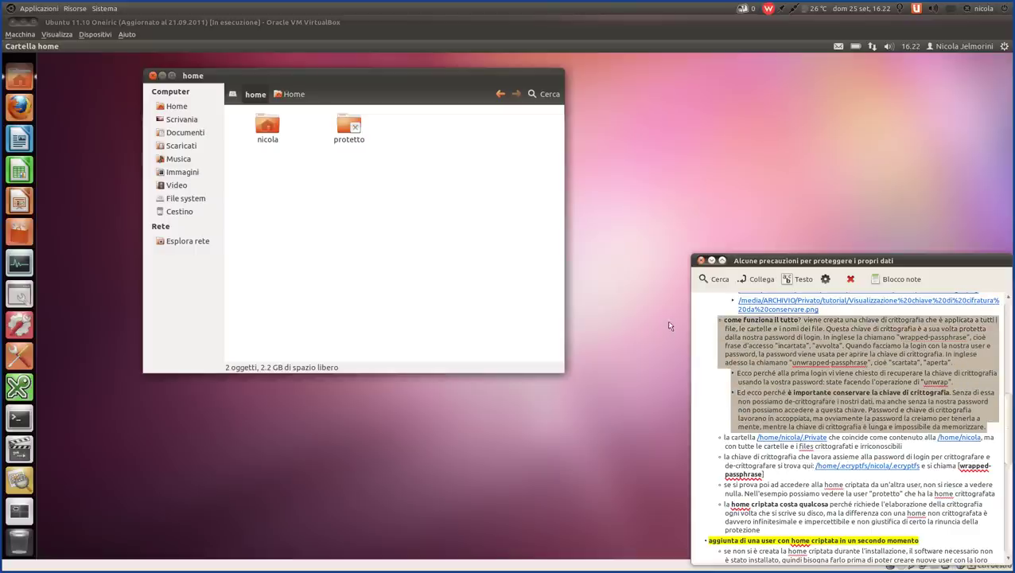
click(799, 364)
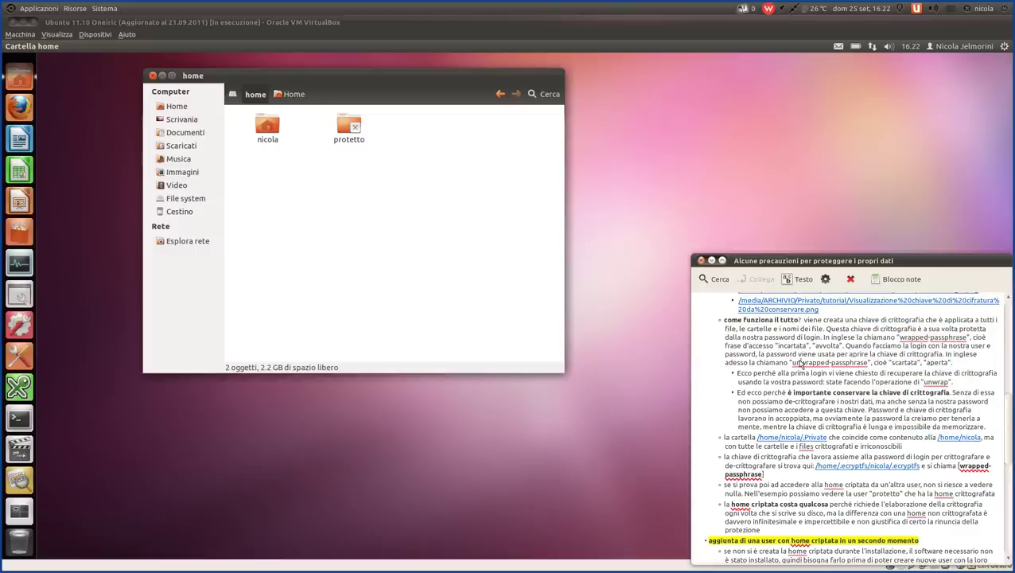
scroll(801, 364, down, 1)
scroll(802, 364, up, 1)
scroll(801, 364, down, 1)
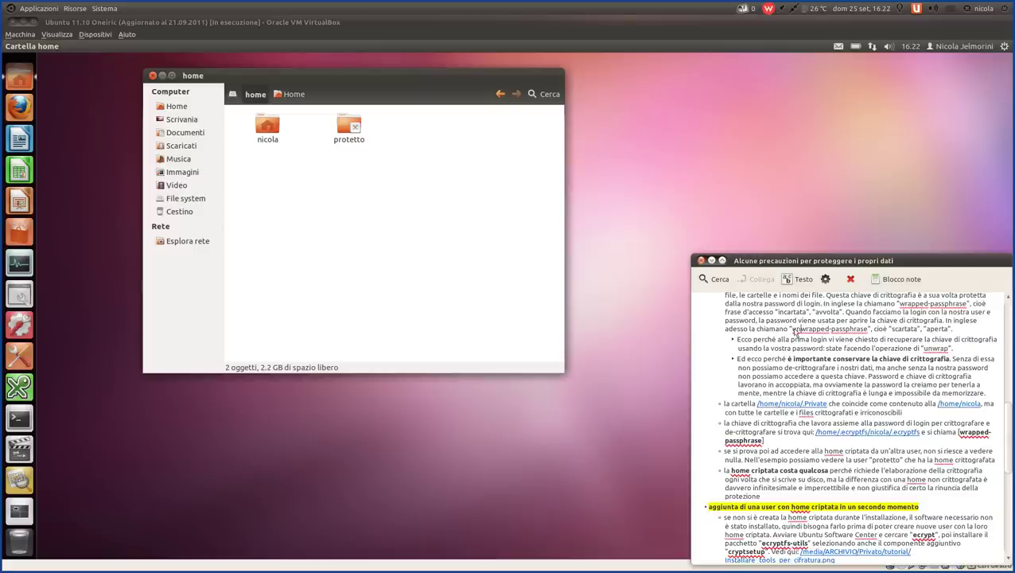
drag(785, 332, 882, 333)
click(881, 332)
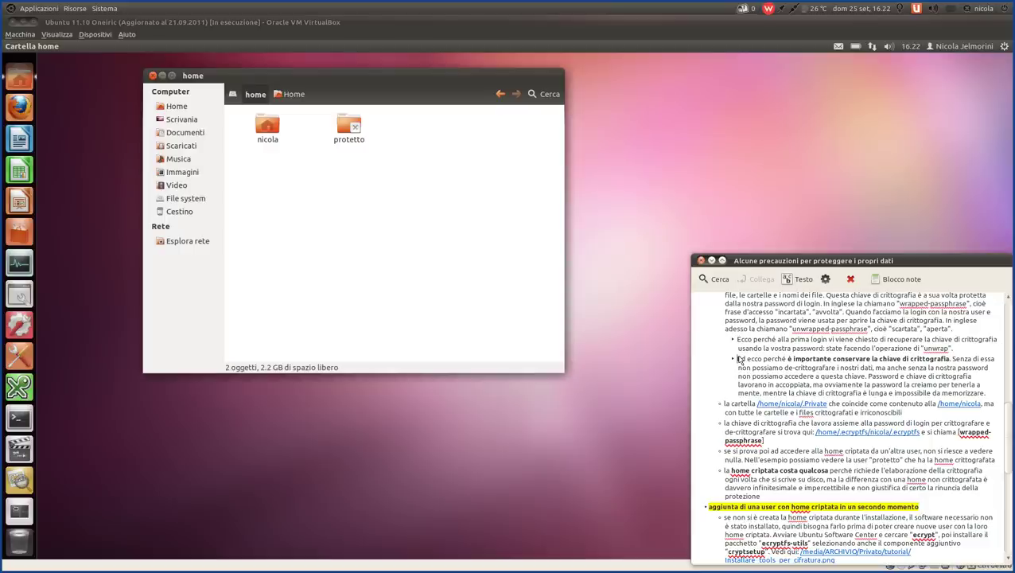
click(737, 359)
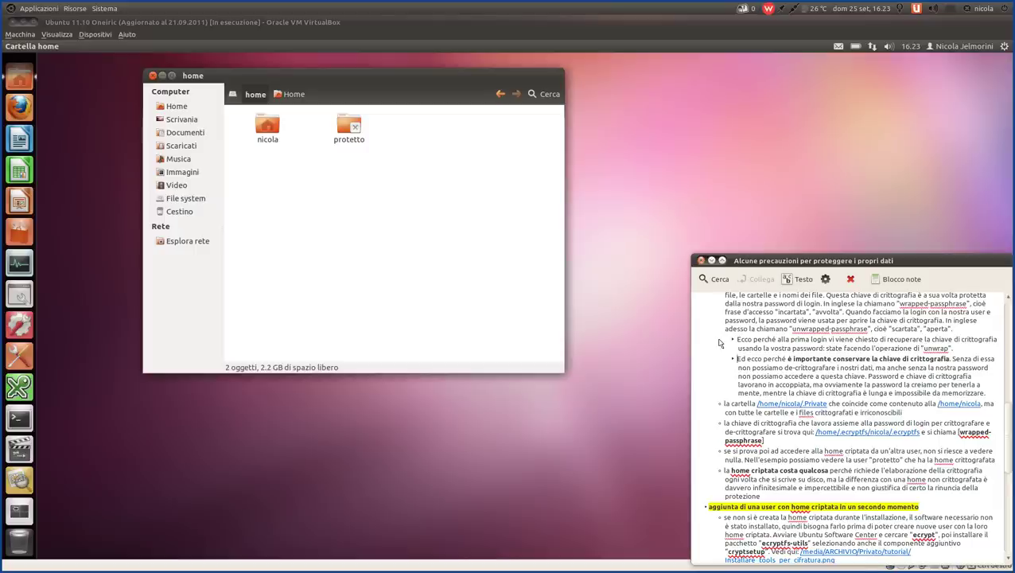
scroll(719, 342, down, 1)
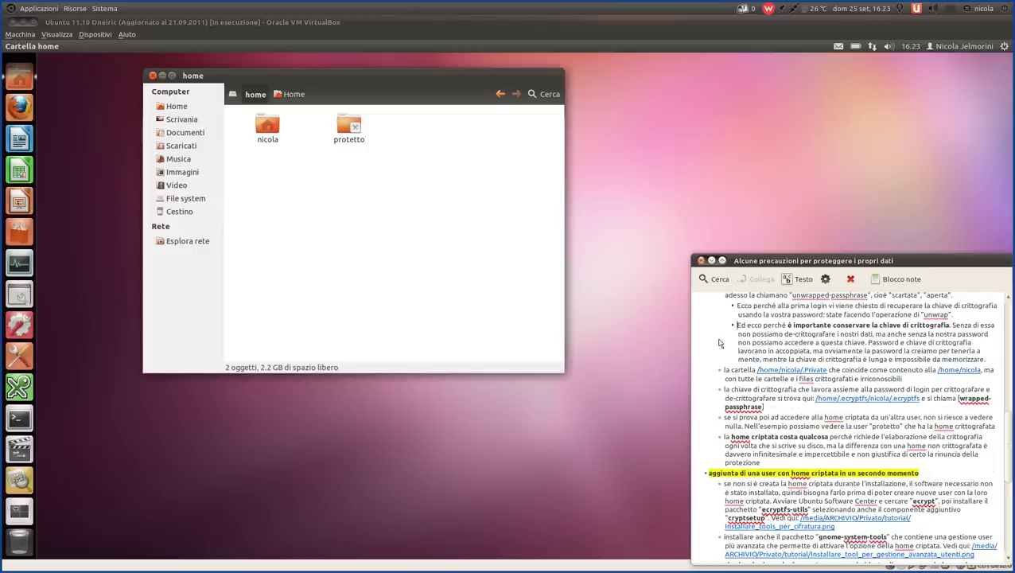
scroll(719, 343, down, 1)
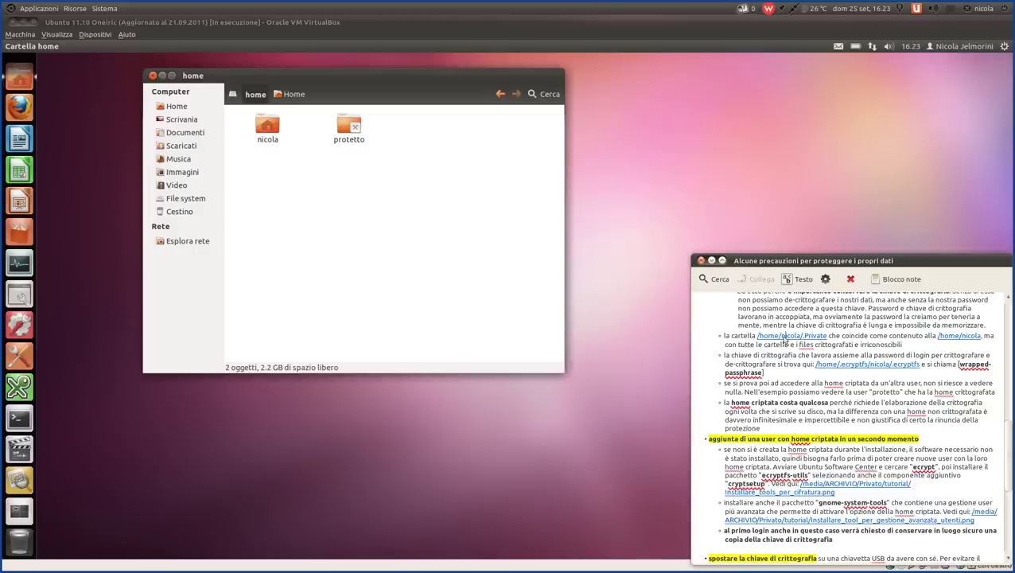
- Open the /home/nicola/.Private link with VirtualBox windowed, widening the Nome column to show full names
click(784, 338)
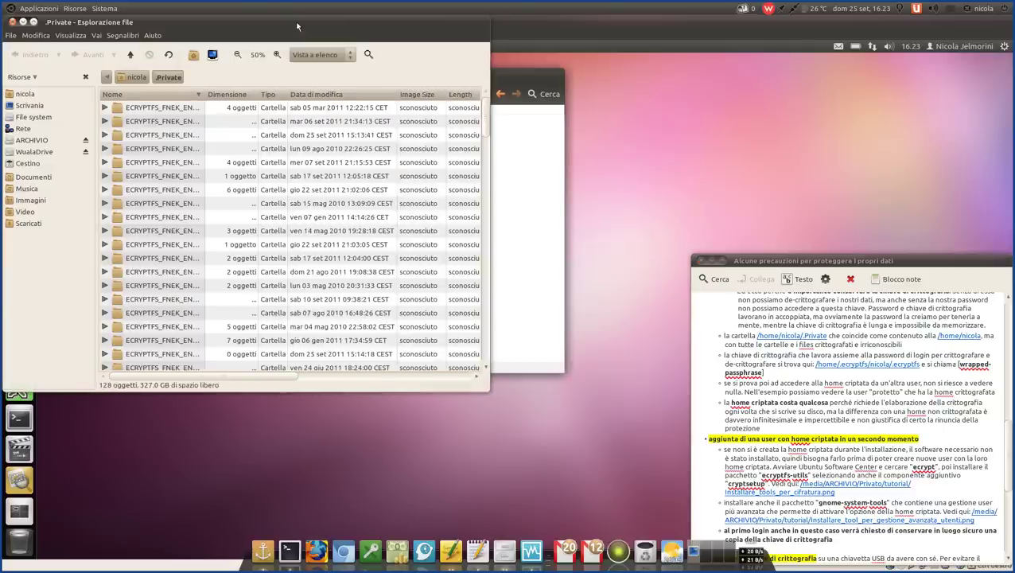
key(Control_R+l)
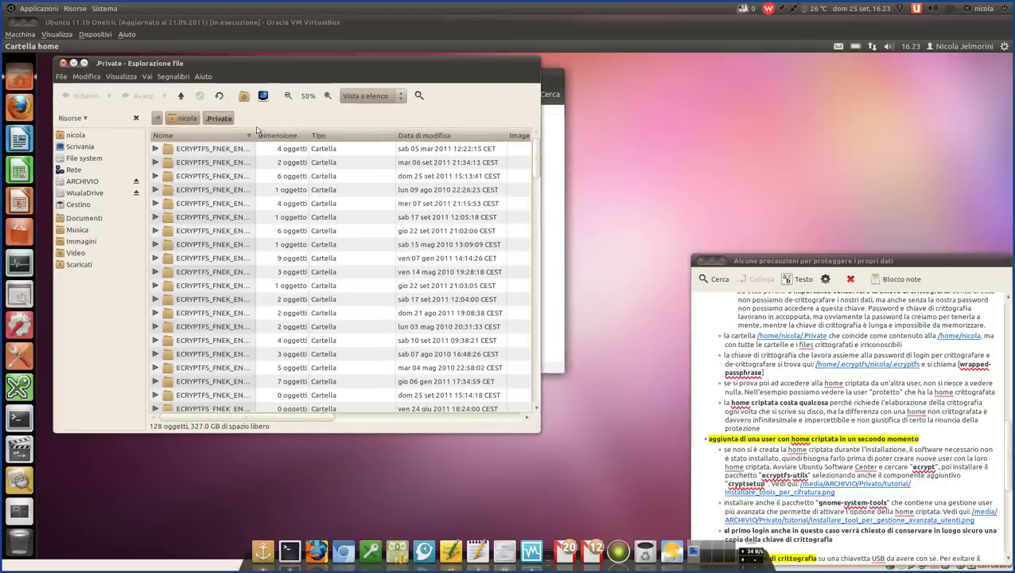
drag(256, 134, 469, 154)
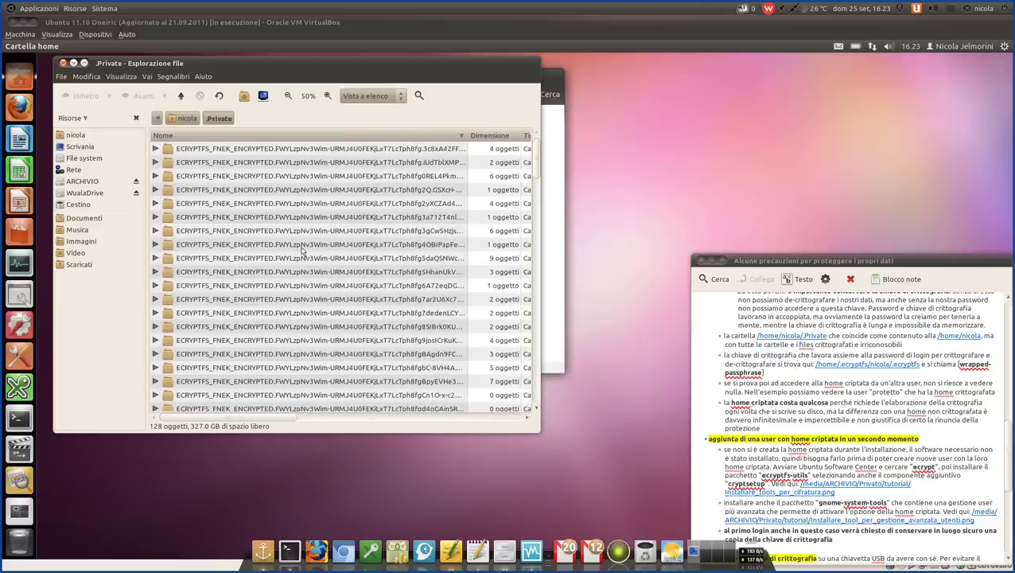
scroll(302, 250, down, 1)
scroll(303, 251, down, 4)
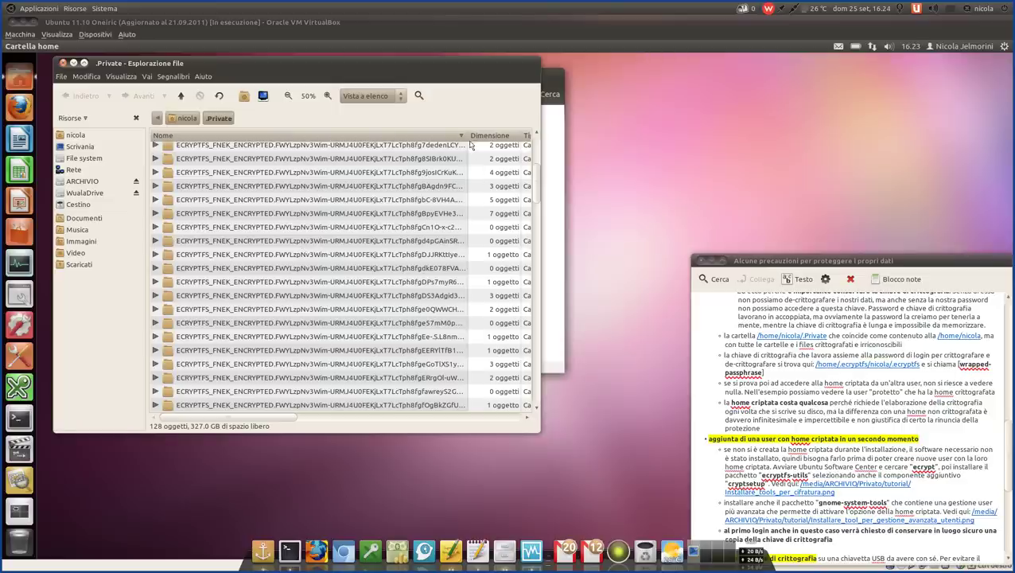
drag(467, 136, 521, 135)
scroll(211, 303, up, 4)
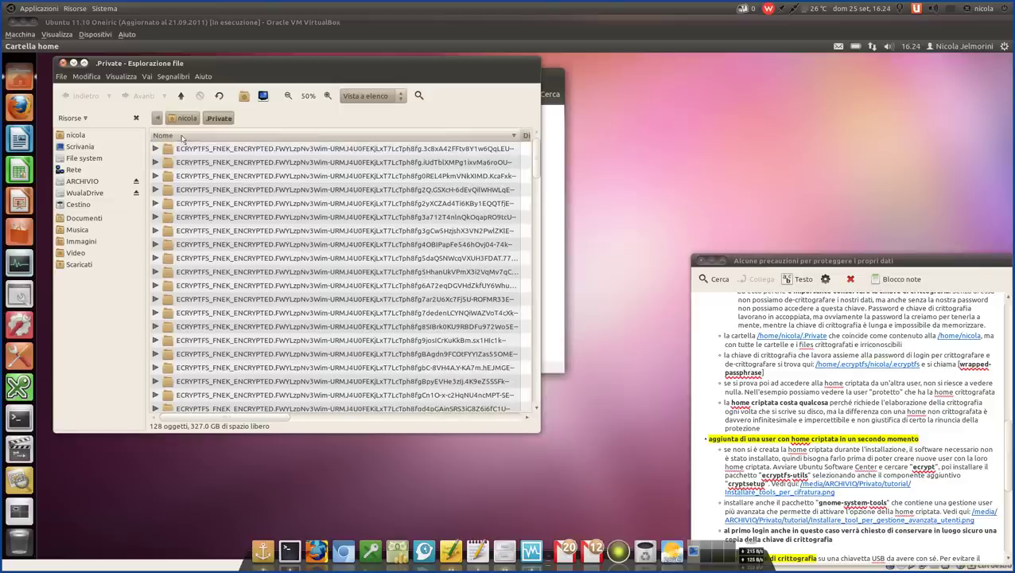
- Browse the ECRYPTFS_FNEK_ENCRYPTED folders, shifting the .Private window to reveal the home window
click(214, 194)
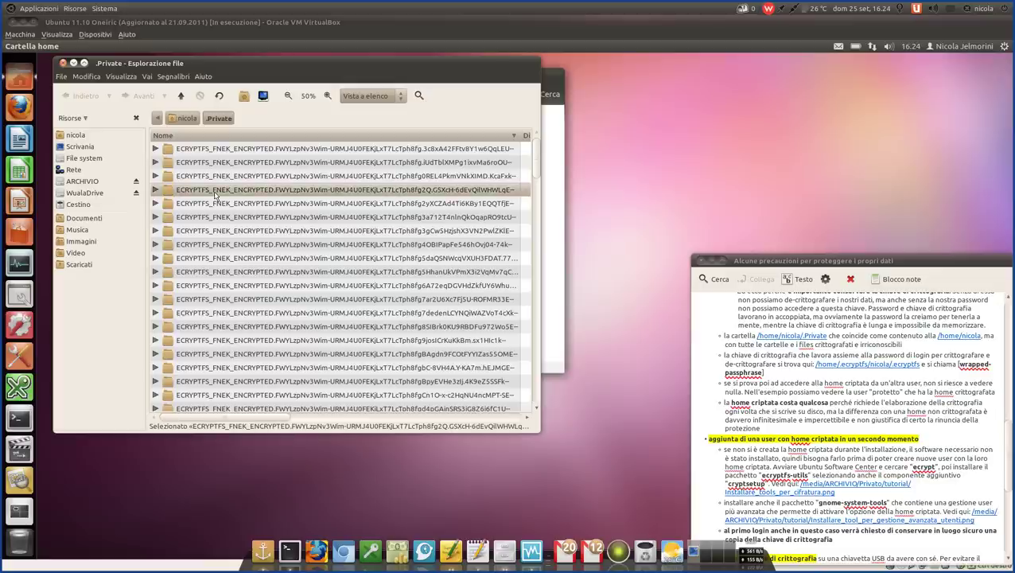
scroll(290, 254, down, 2)
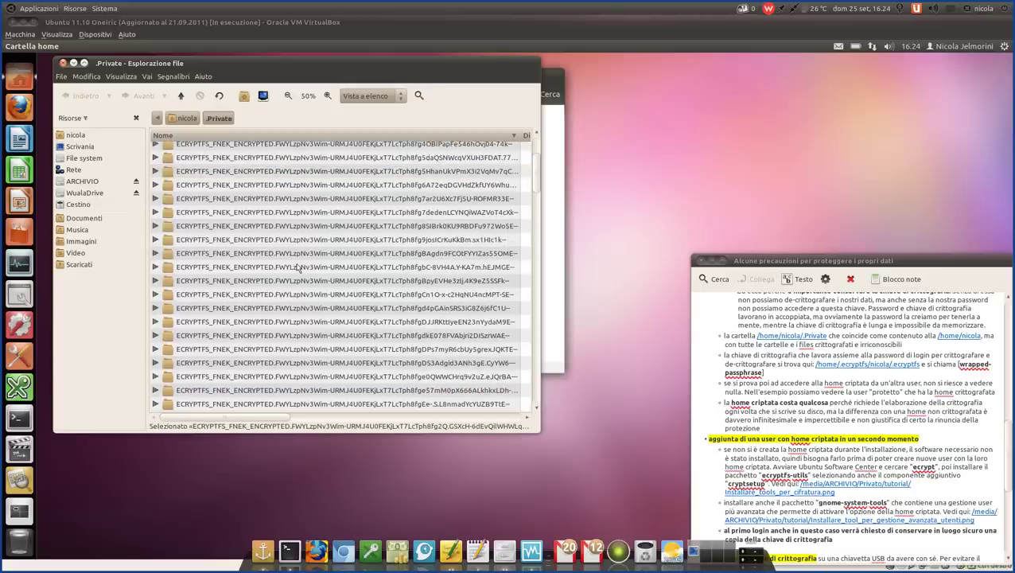
scroll(296, 271, down, 5)
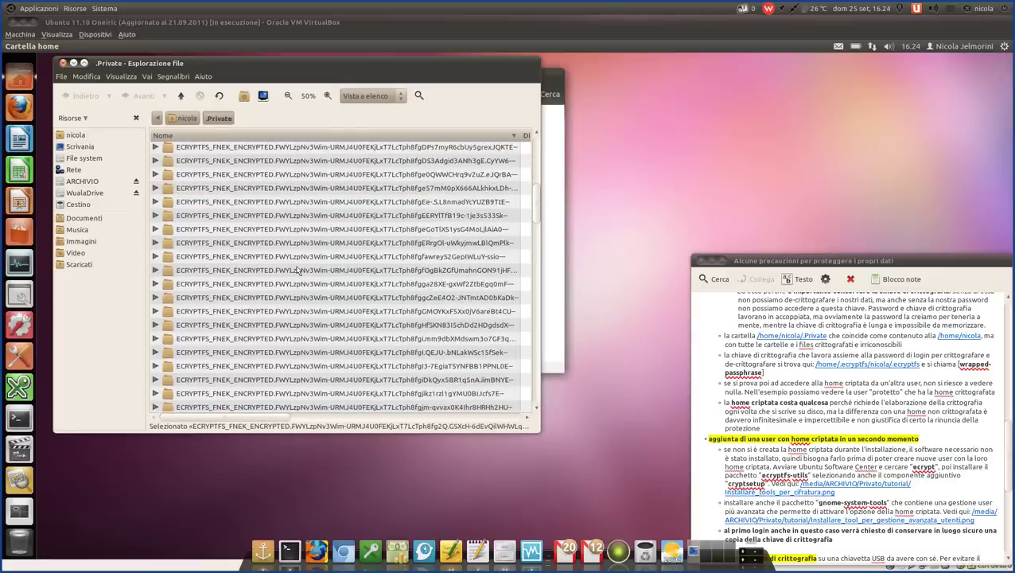
drag(277, 60, 334, 106)
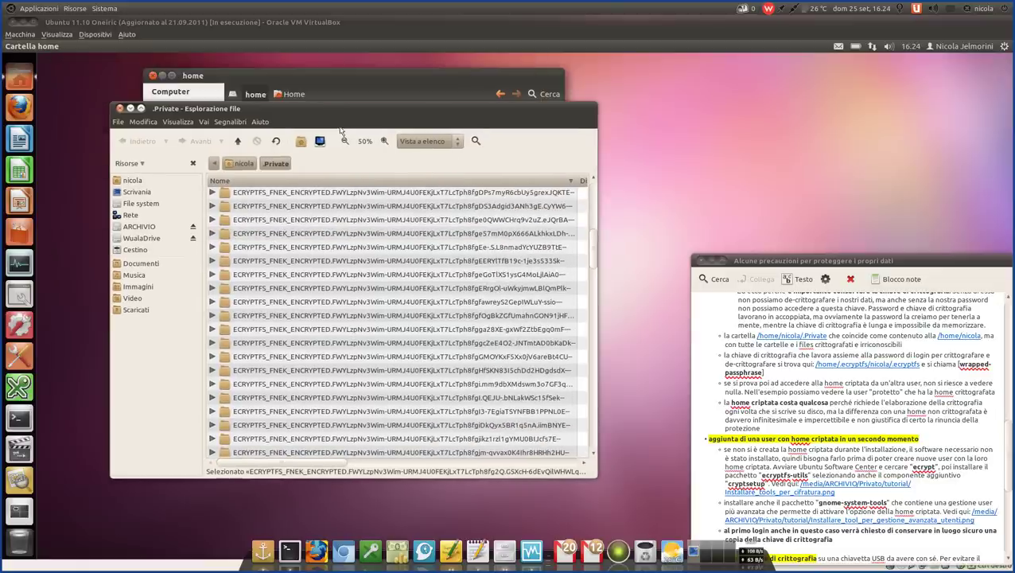
click(343, 306)
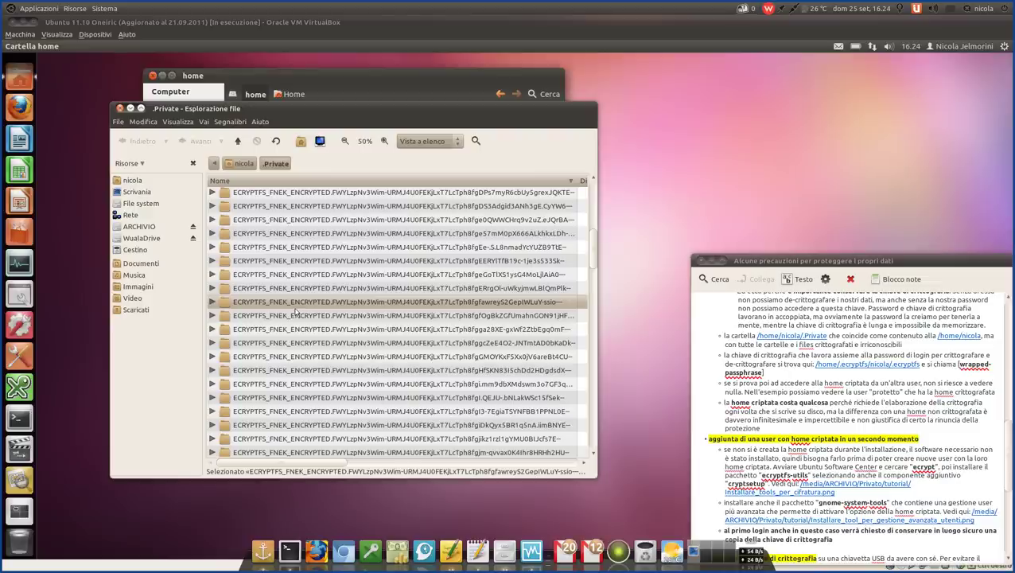
drag(376, 109, 345, 108)
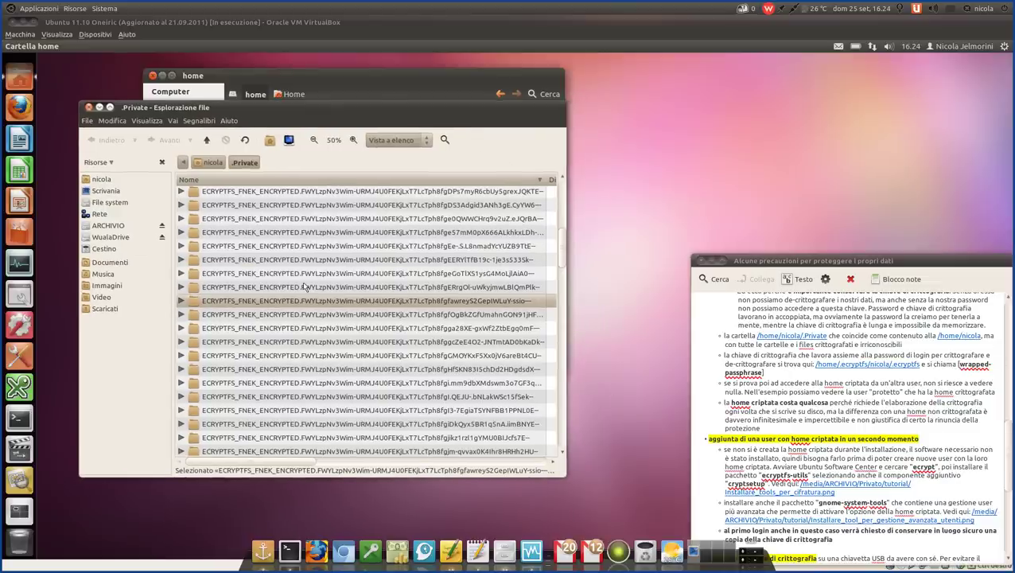
scroll(304, 286, down, 1)
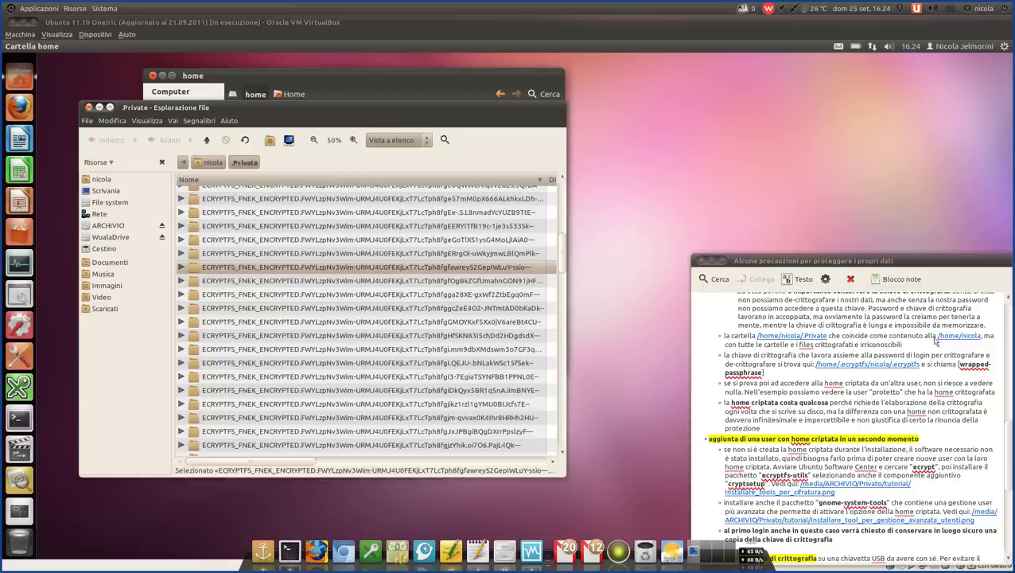
click(950, 340)
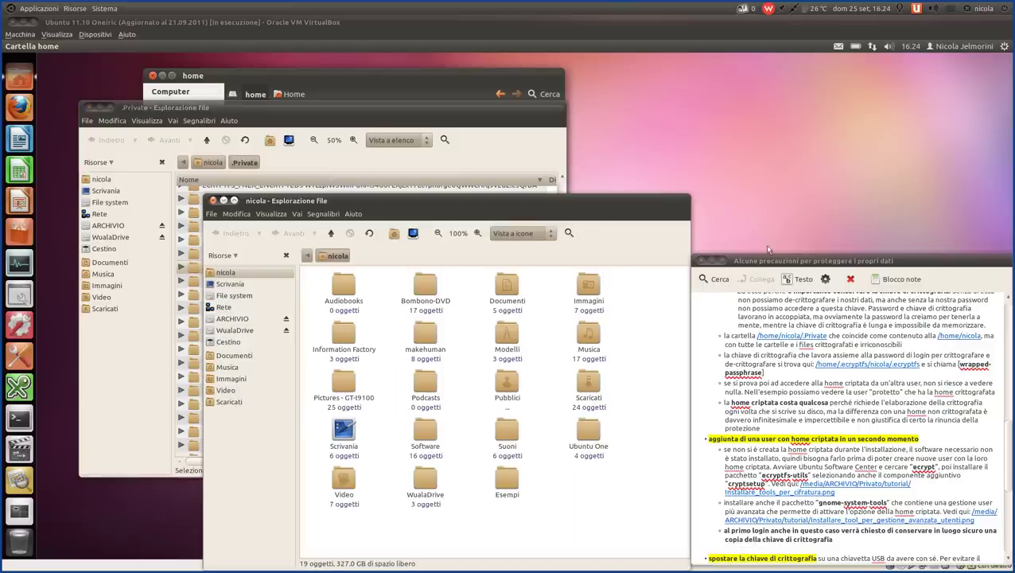
- Place the nicola home window beside .Private and roll the note up to its title bar
drag(565, 197, 909, 86)
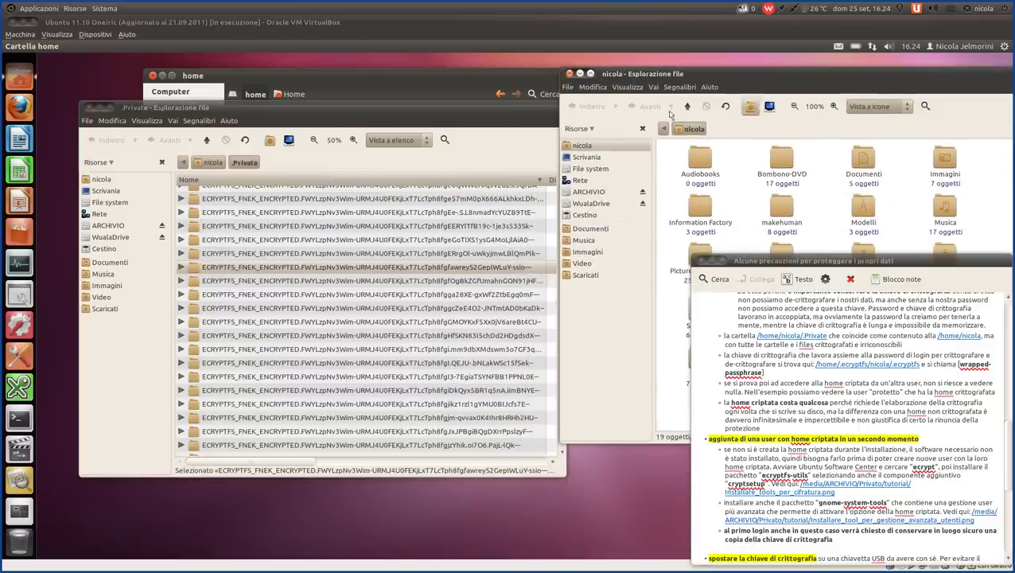
drag(516, 122, 496, 80)
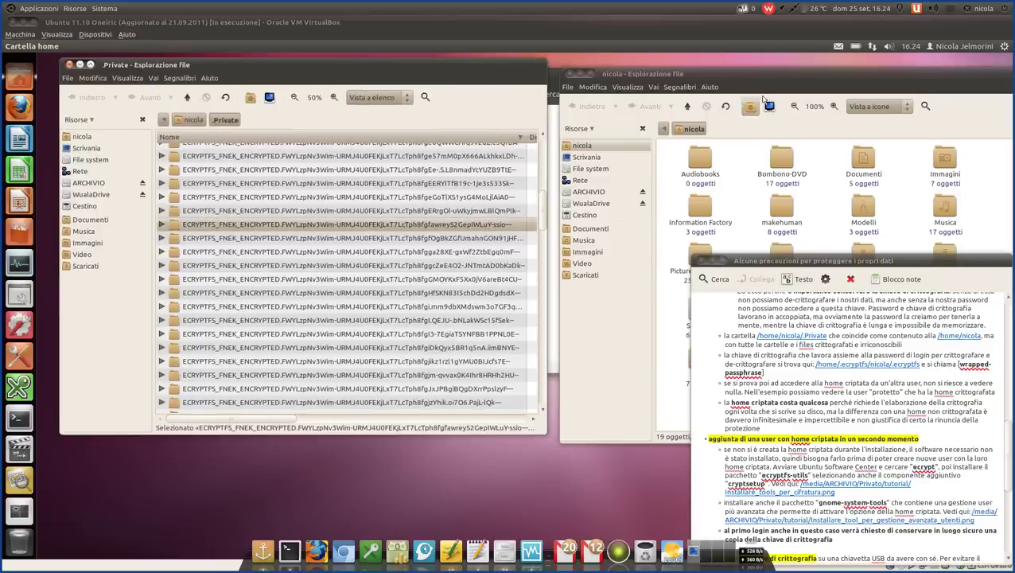
drag(765, 78, 756, 74)
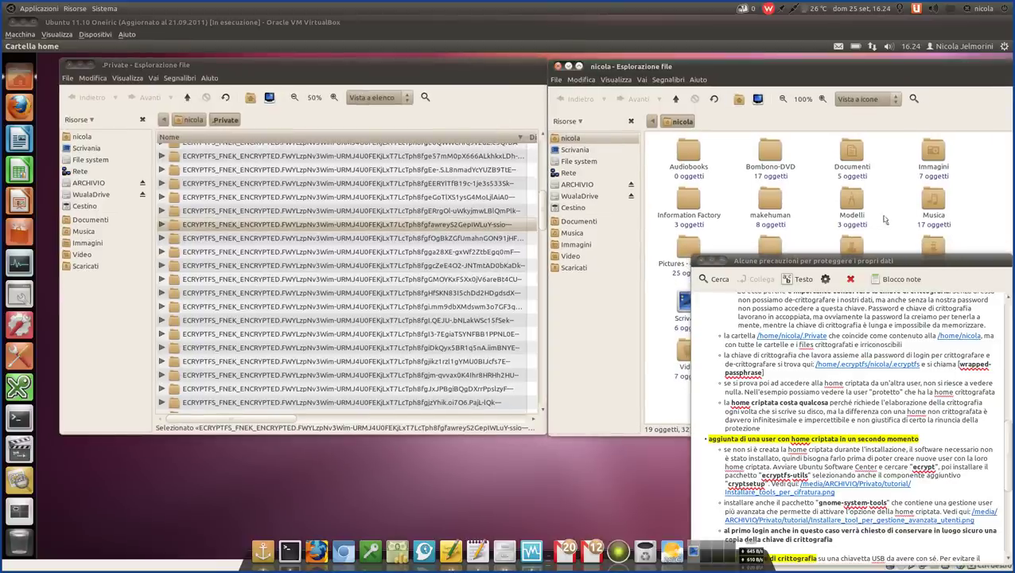
double_click(766, 261)
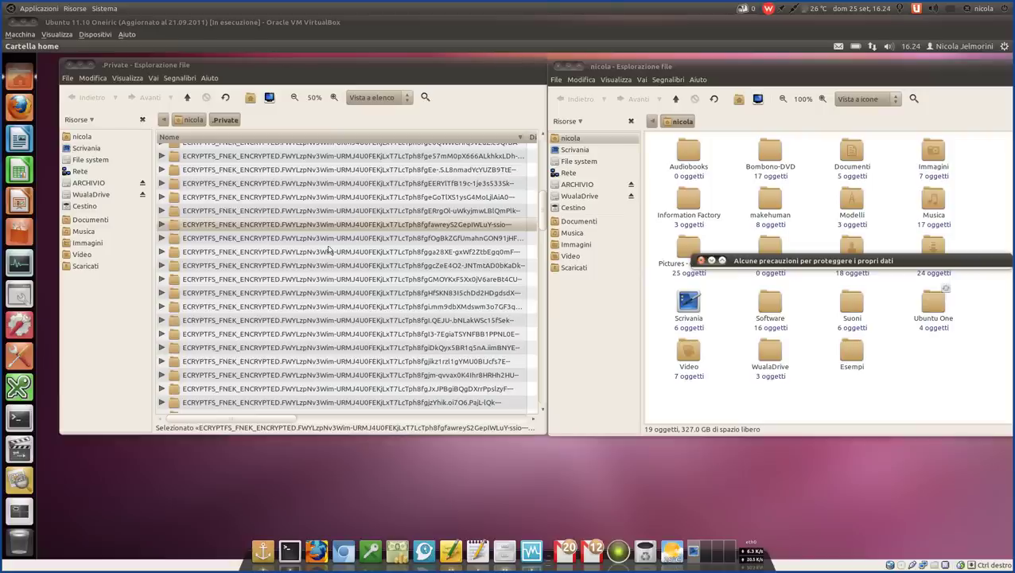
click(270, 228)
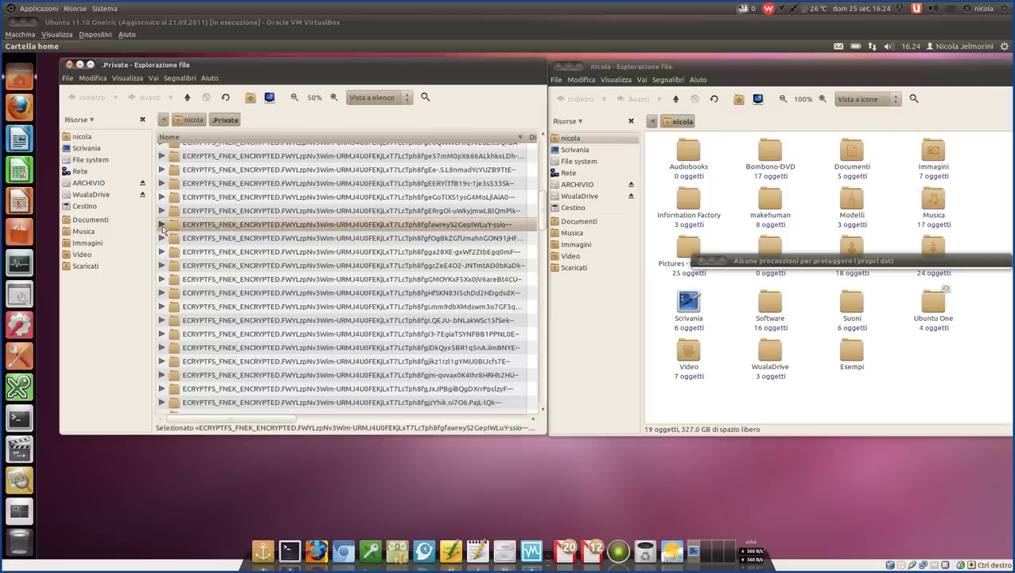
click(266, 197)
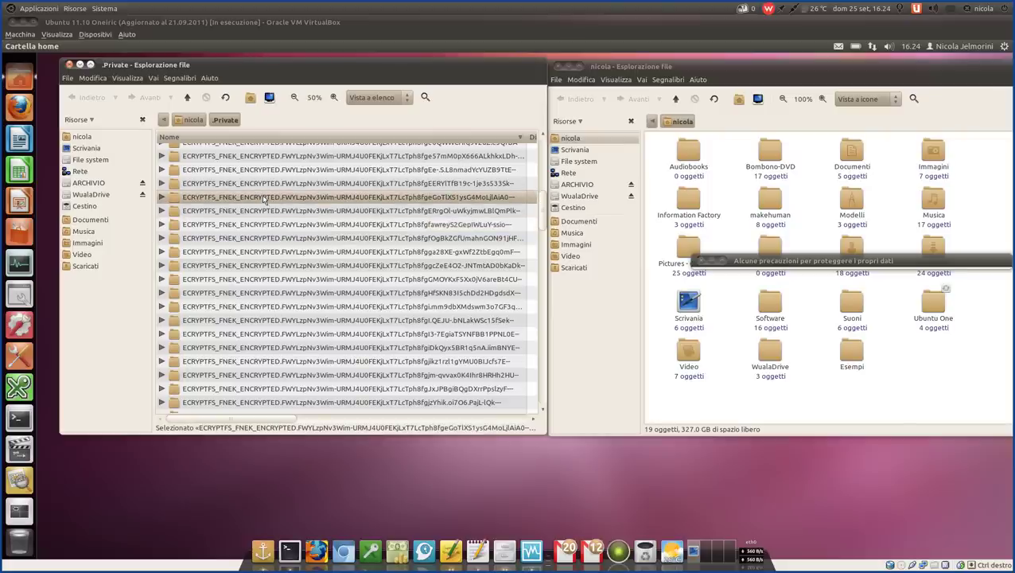
click(914, 402)
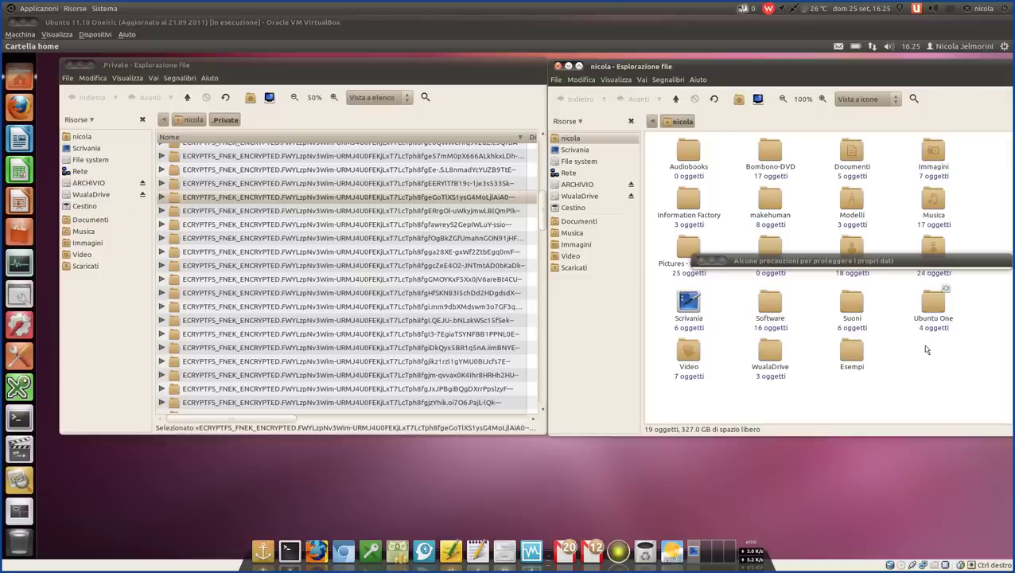
- Scroll through the .Private listing, selecting a couple of encrypted entries
scroll(316, 259, up, 3)
scroll(315, 259, up, 4)
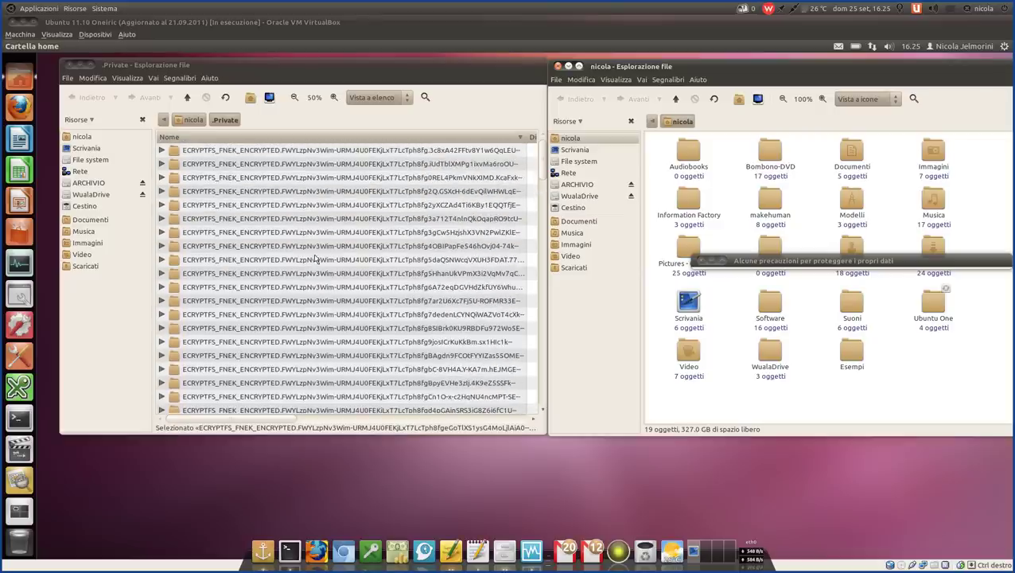
scroll(259, 201, up, 1)
scroll(258, 200, down, 10)
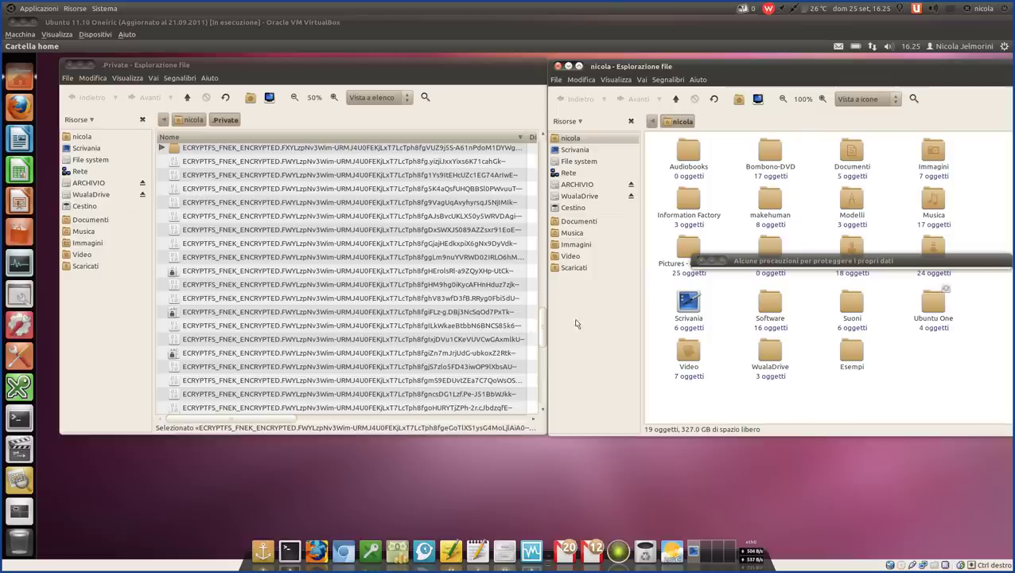
scroll(260, 248, up, 2)
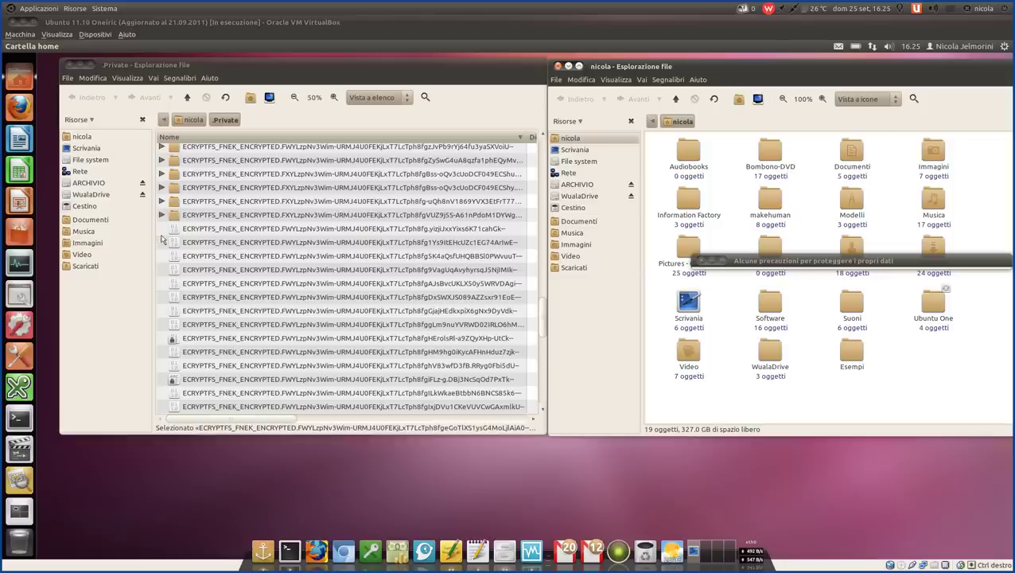
click(205, 232)
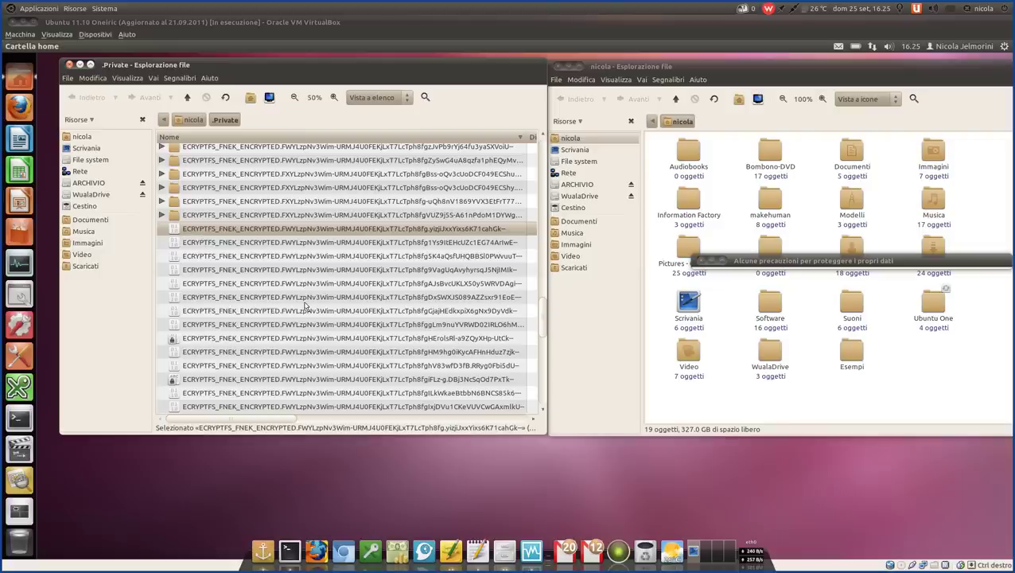
scroll(305, 307, up, 3)
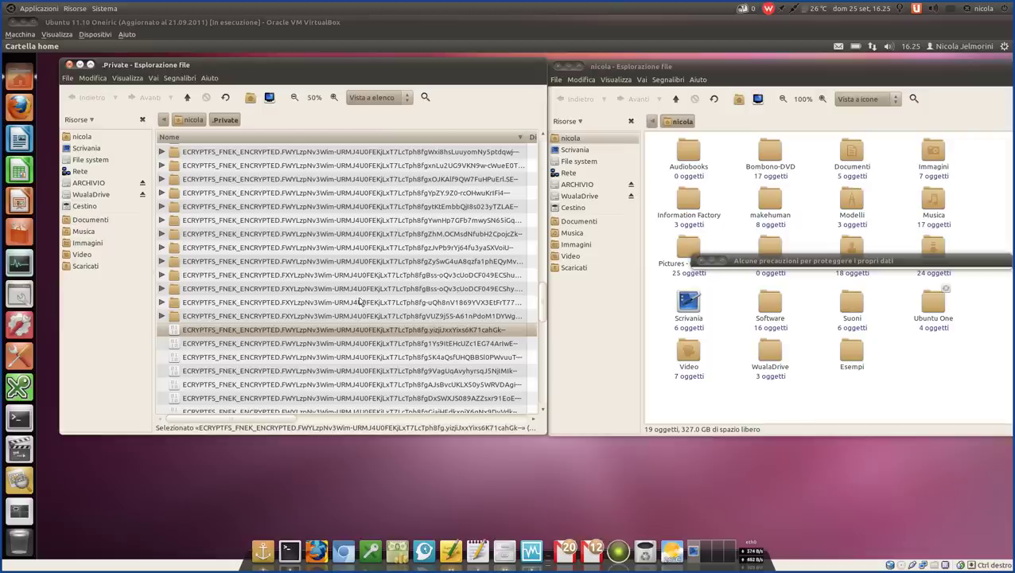
click(501, 292)
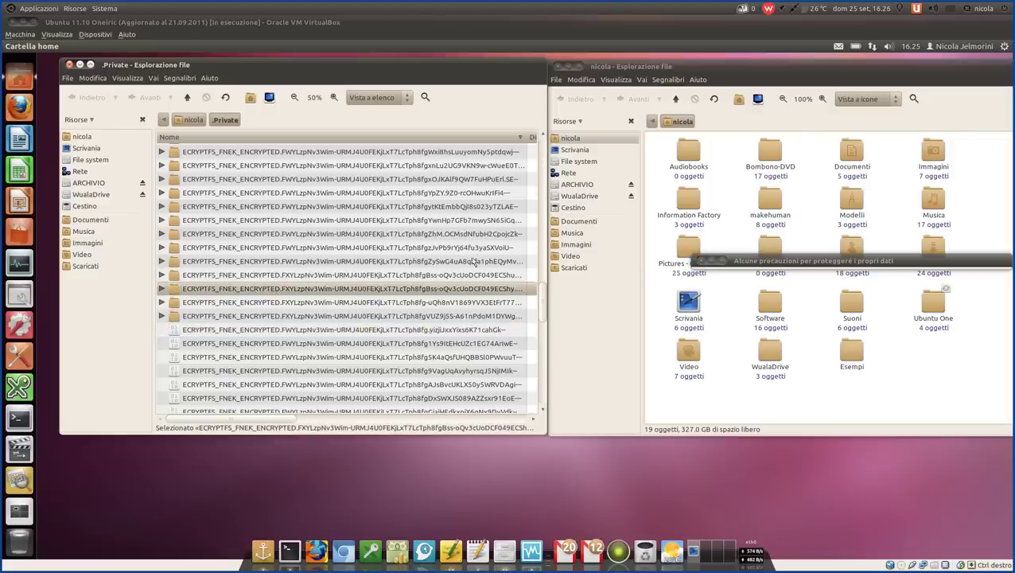
scroll(421, 225, down, 6)
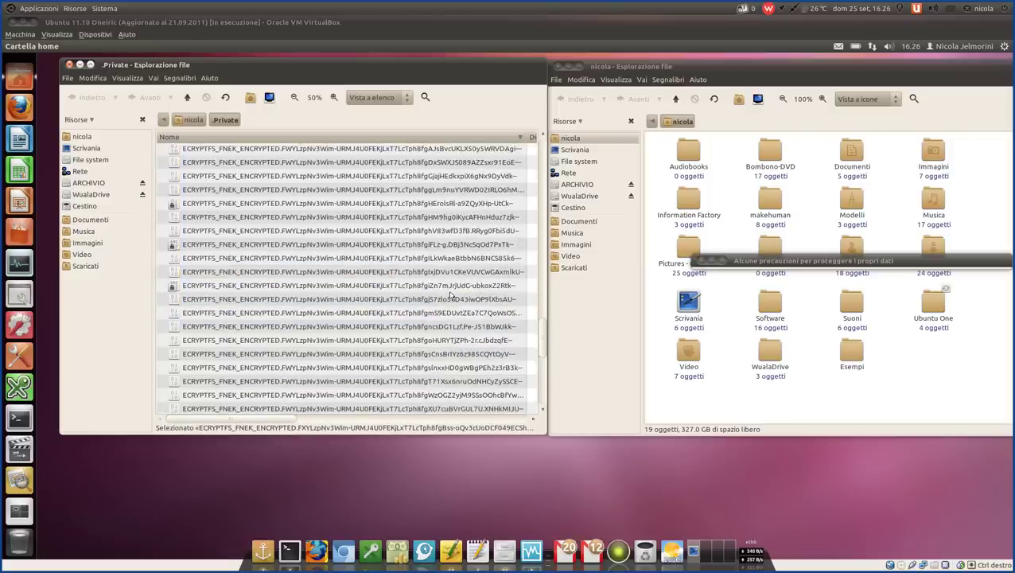
scroll(451, 295, down, 2)
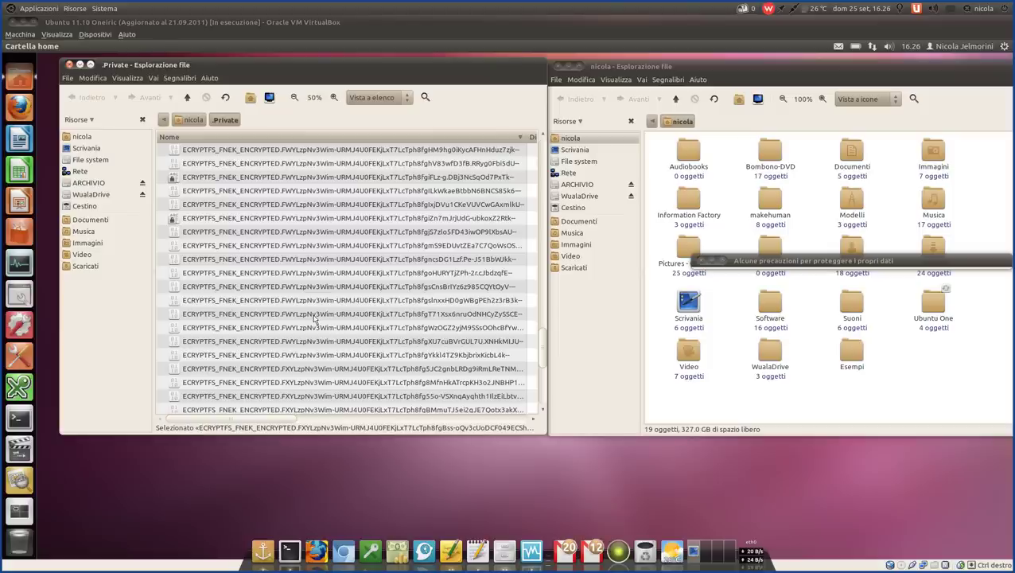
scroll(315, 318, down, 5)
scroll(315, 318, up, 4)
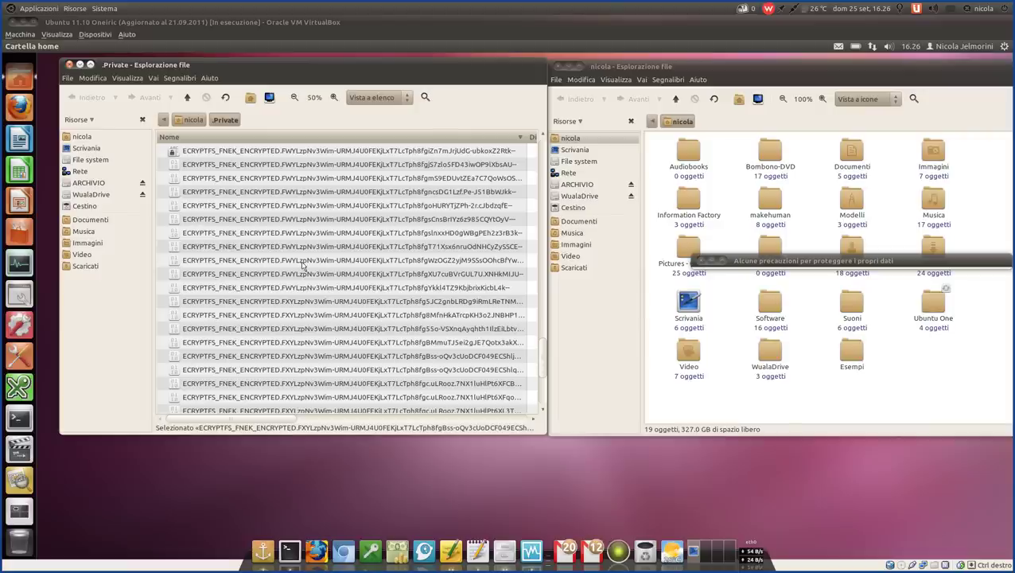
scroll(302, 265, up, 10)
scroll(302, 265, up, 10)
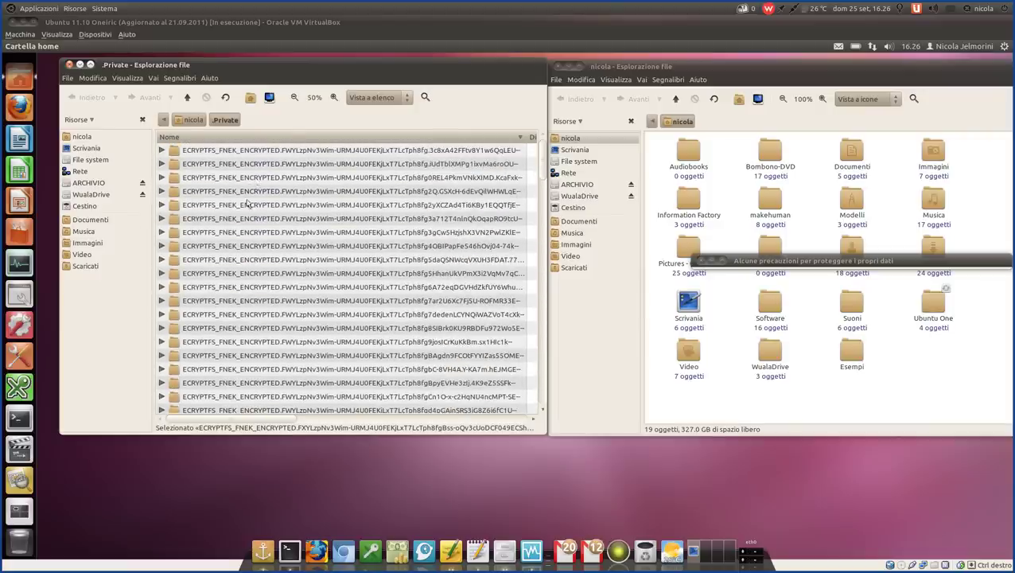
- Close the nicola home folder window and then the .Private window
click(735, 165)
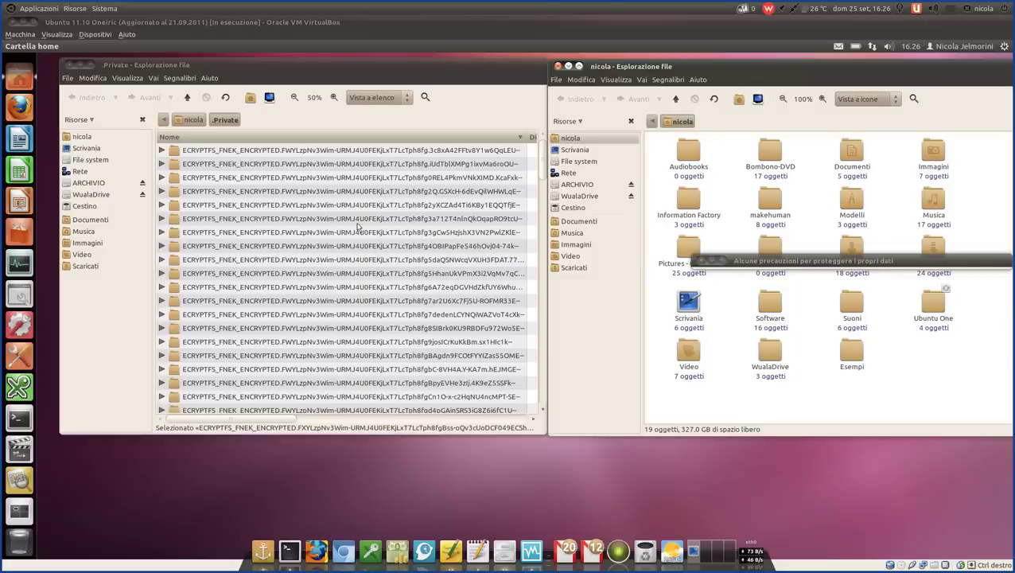
click(558, 66)
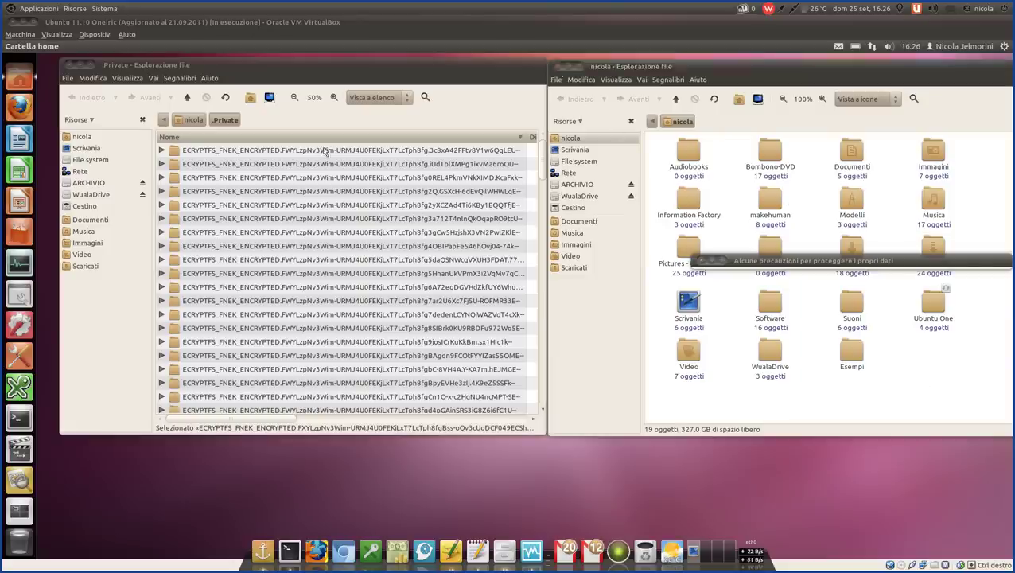
click(69, 63)
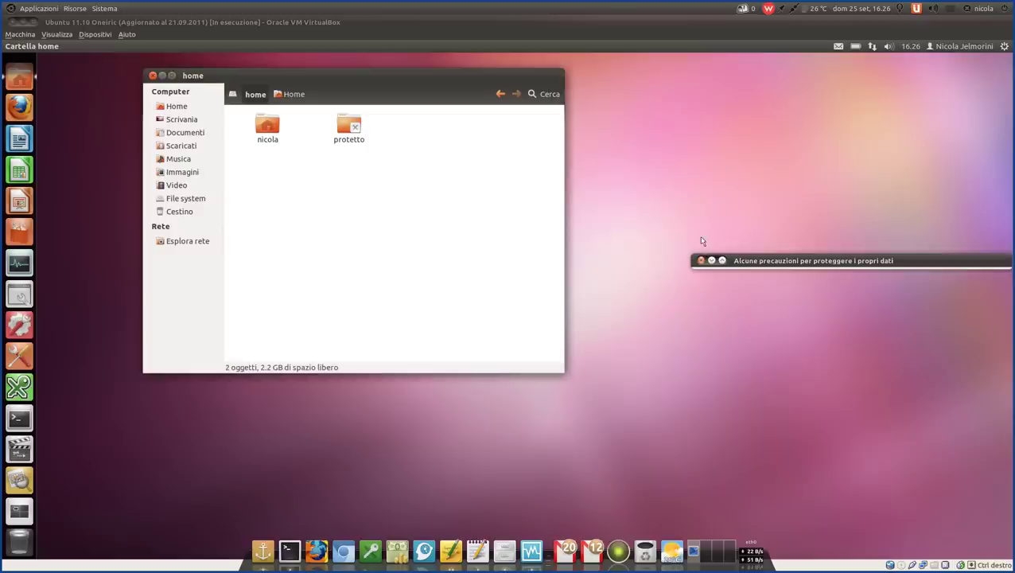
- Unroll the data-protection note and open its /home/.ecryptfs/nicola/.ecryptfs link
double_click(749, 262)
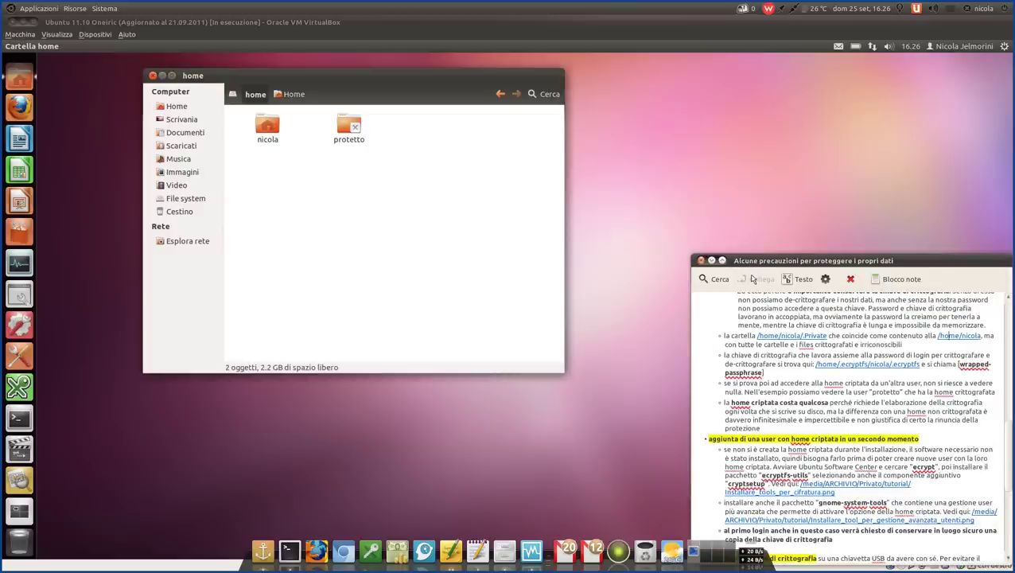
scroll(946, 335, down, 1)
scroll(946, 335, up, 1)
click(875, 366)
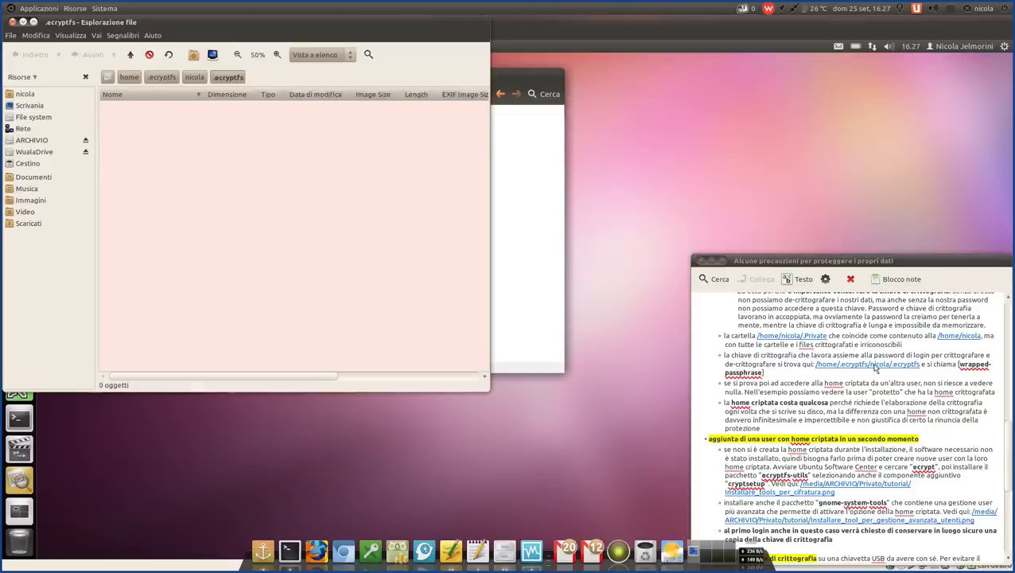
- Centre the .ecryptfs window and highlight 'wrapped-passphrase' in the note
drag(264, 35, 412, 106)
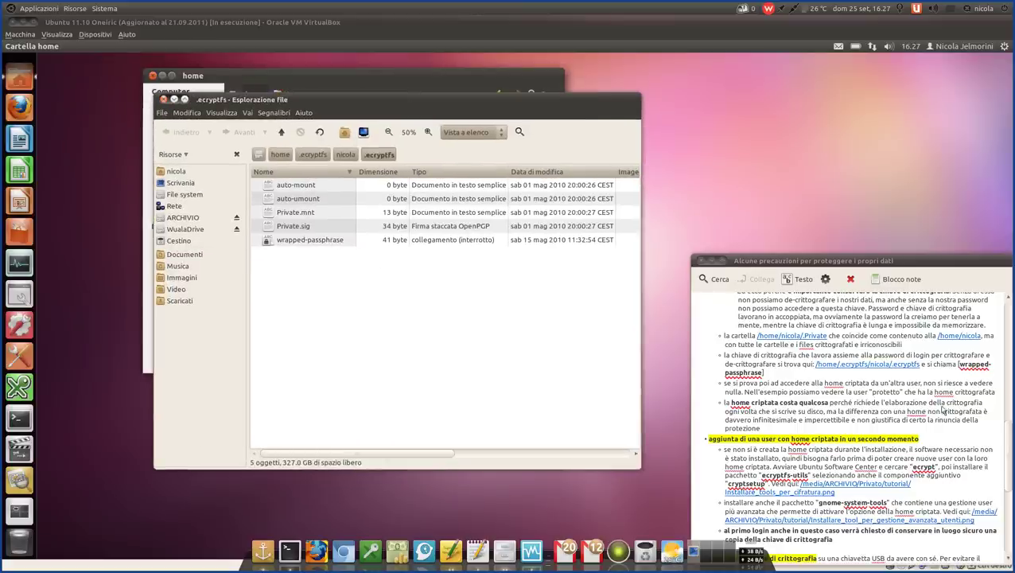
drag(961, 365, 763, 372)
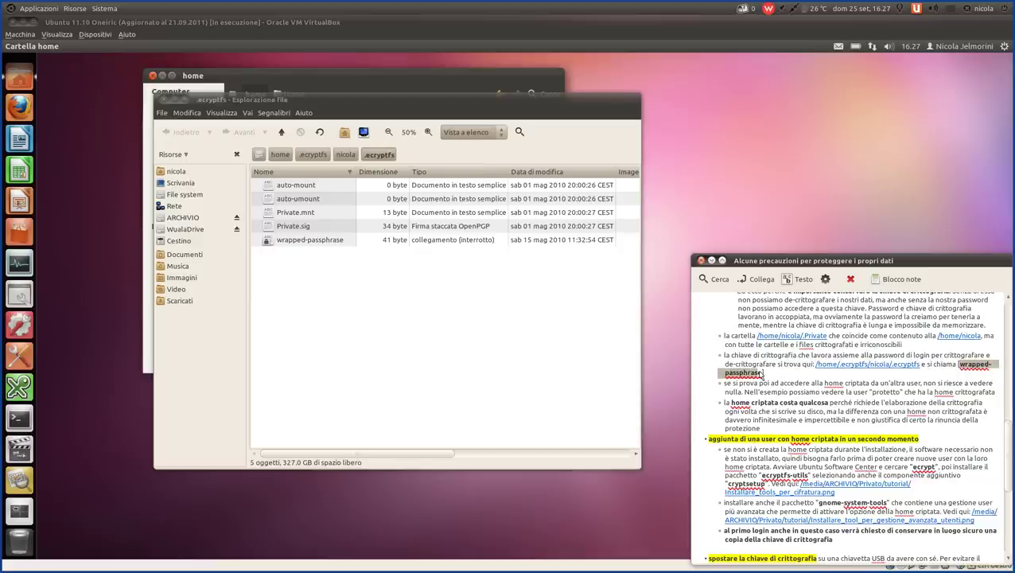
click(383, 278)
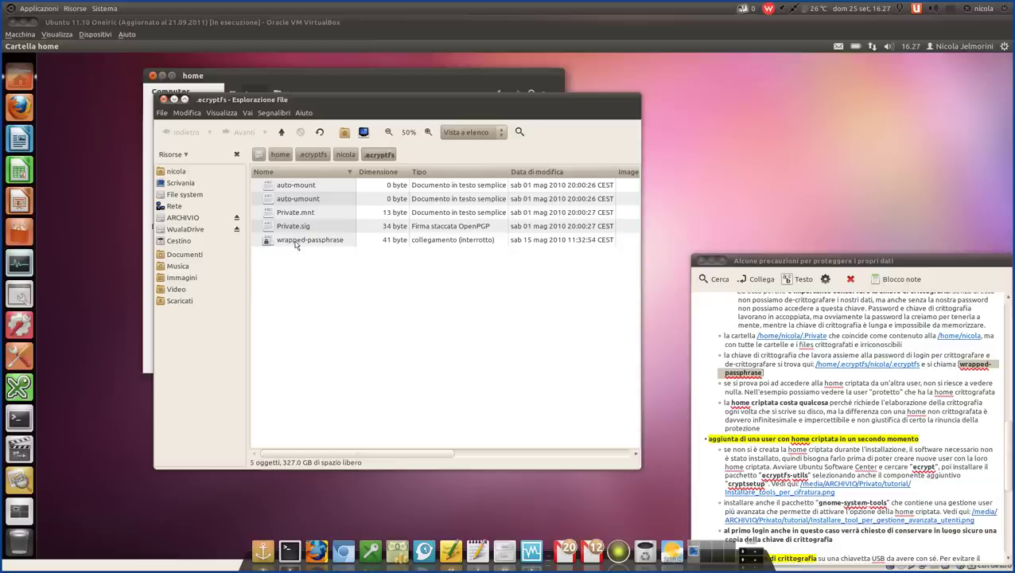
- Select the 41-byte wrapped-passphrase link in the .ecryptfs file list
click(295, 243)
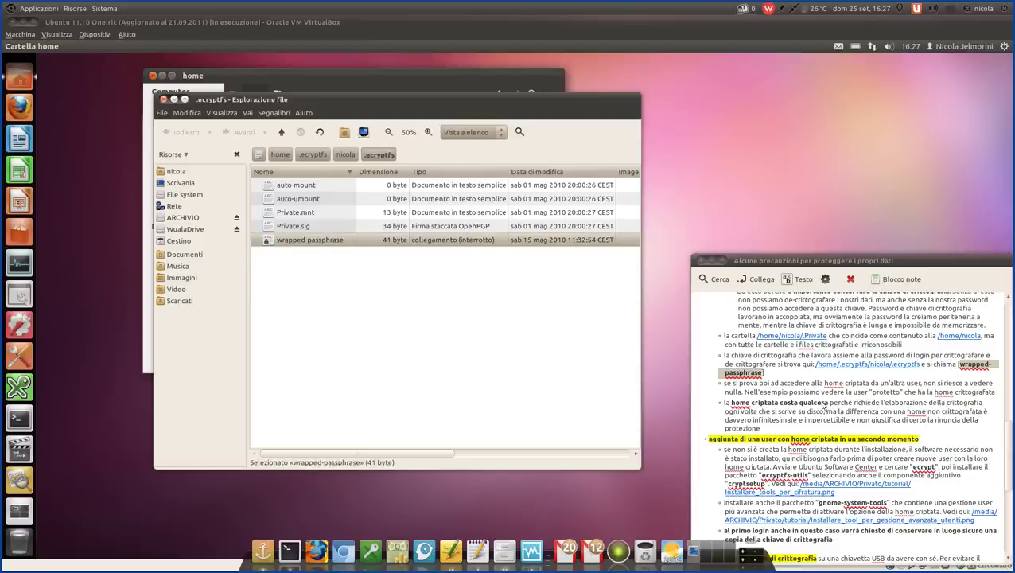
scroll(835, 381, up, 3)
scroll(836, 380, up, 1)
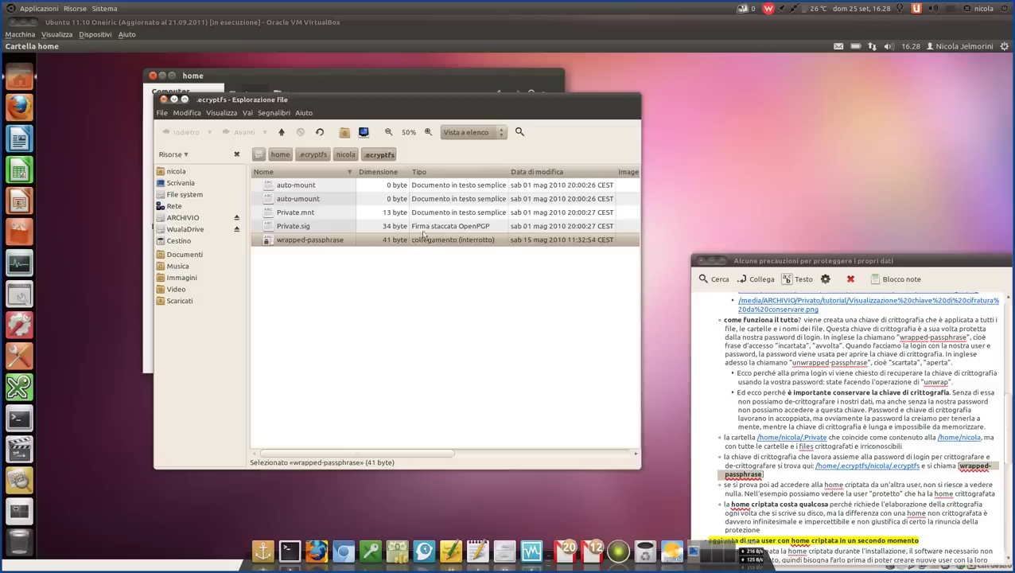
key(Up)
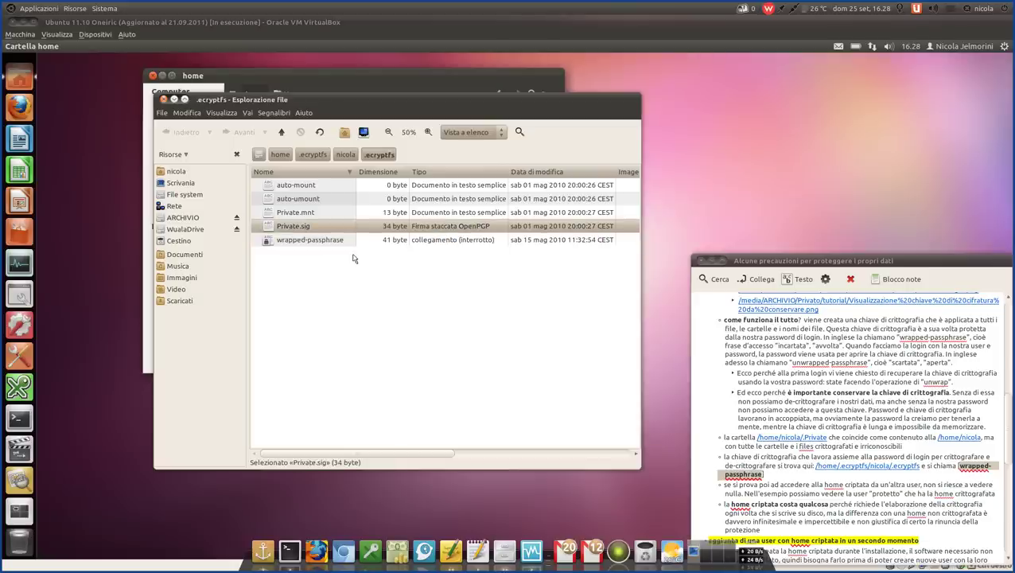
click(333, 242)
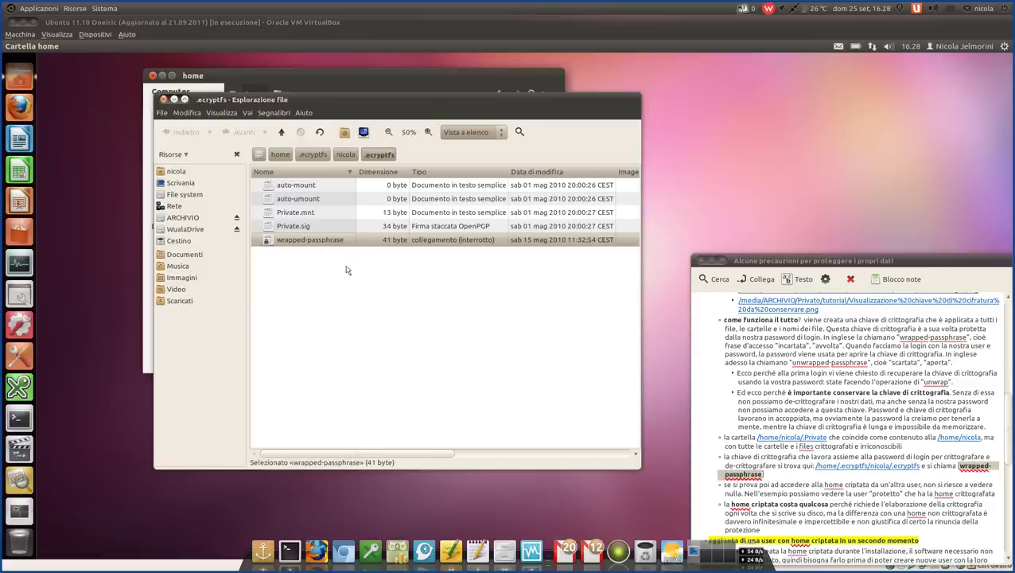
- Close the .ecryptfs window and clear the text selection in the note
click(164, 100)
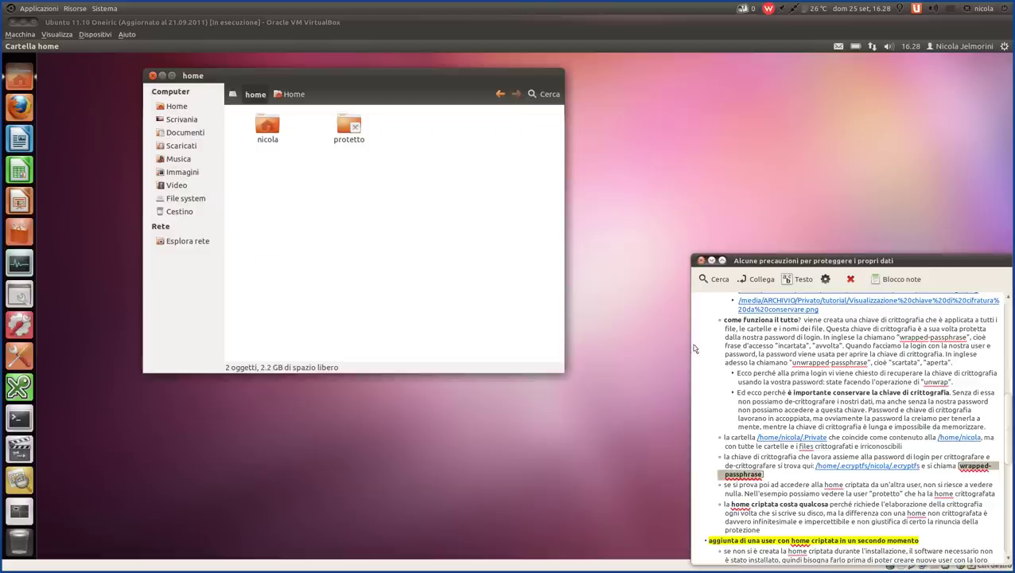
scroll(761, 376, down, 2)
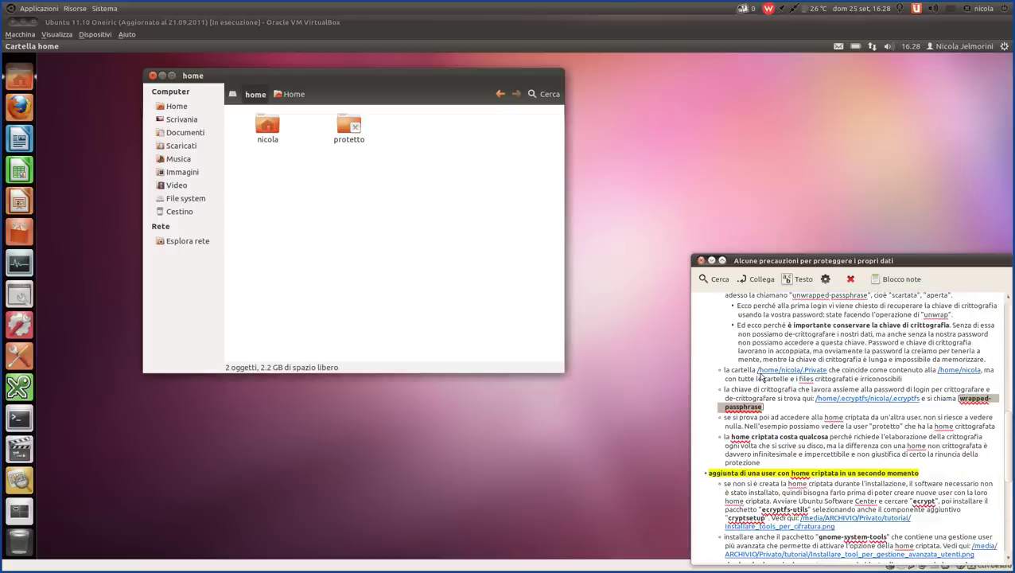
scroll(761, 376, down, 1)
click(786, 360)
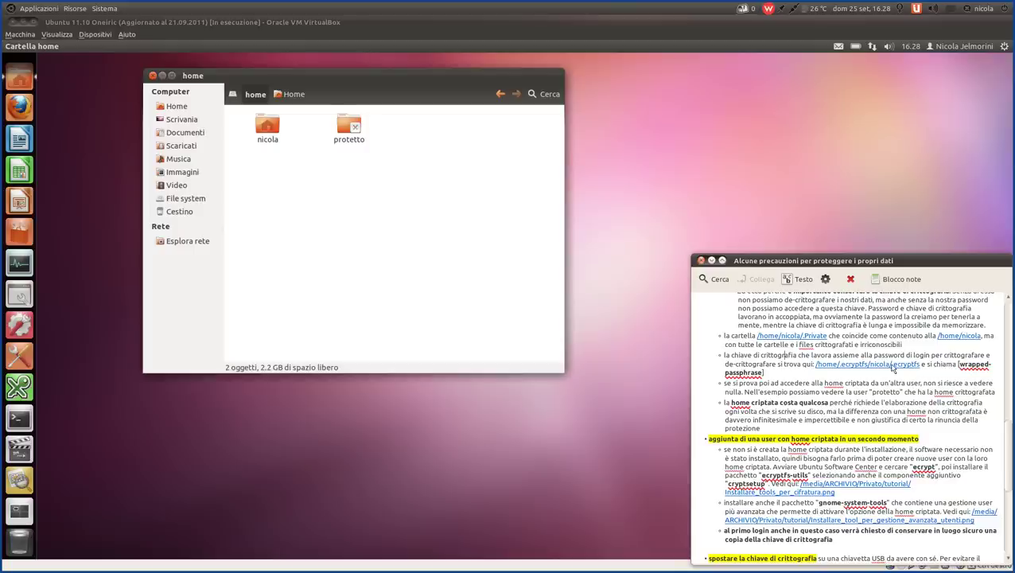
- Highlight the note's lines on other users' encrypted homes, then open the /home/nicola/Private link
scroll(758, 362, down, 1)
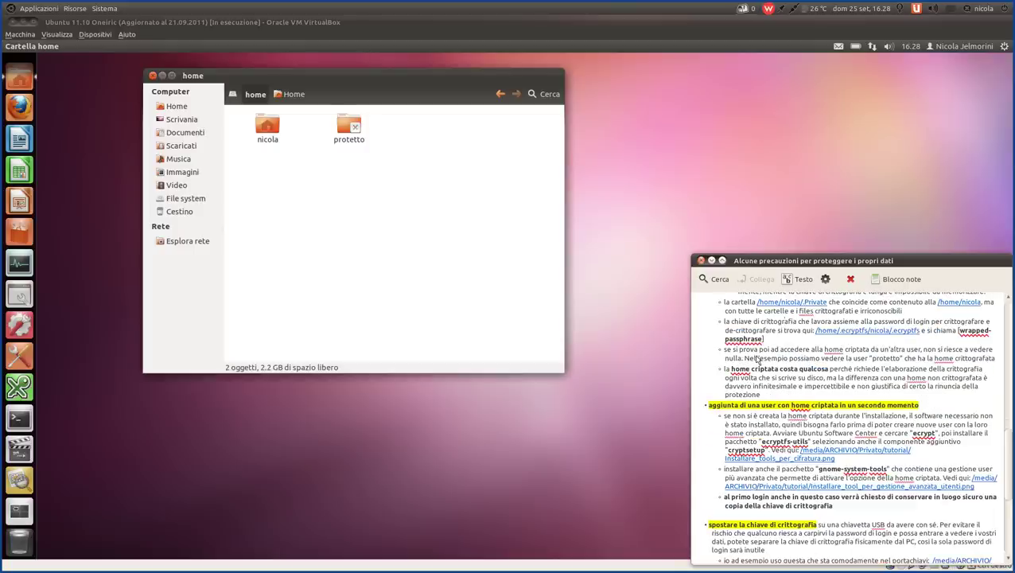
scroll(785, 359, down, 1)
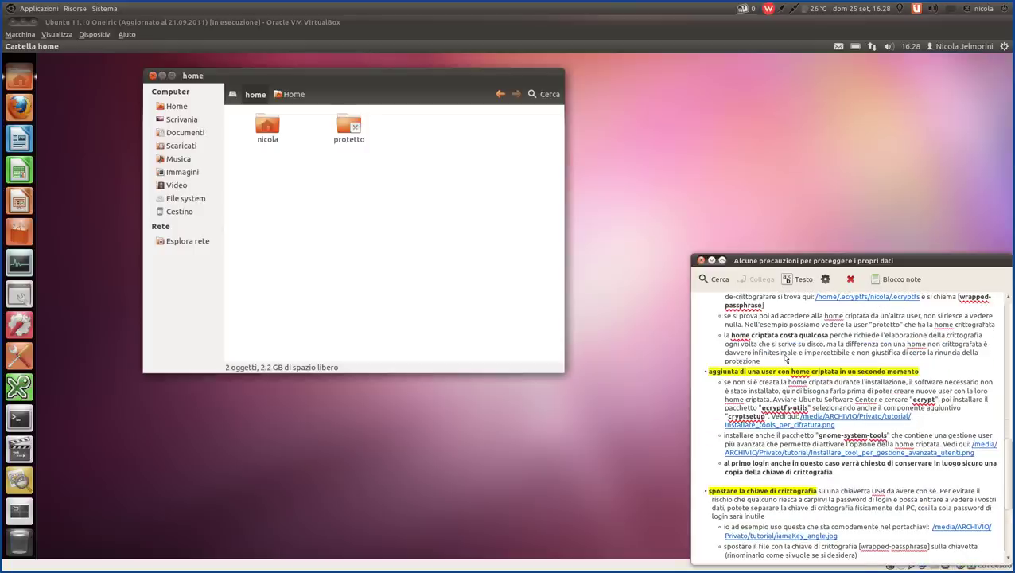
scroll(786, 358, up, 1)
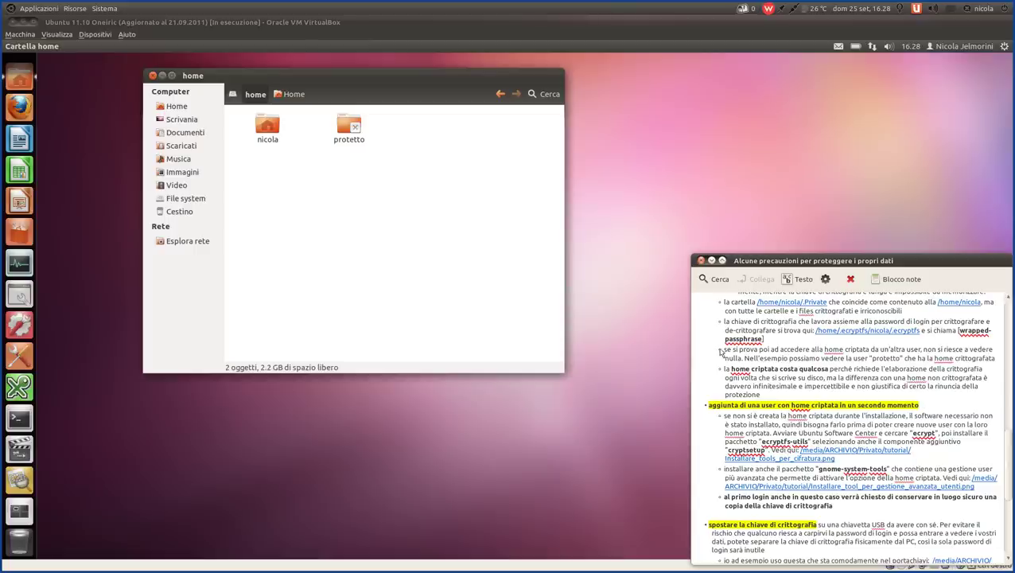
drag(720, 352, 937, 367)
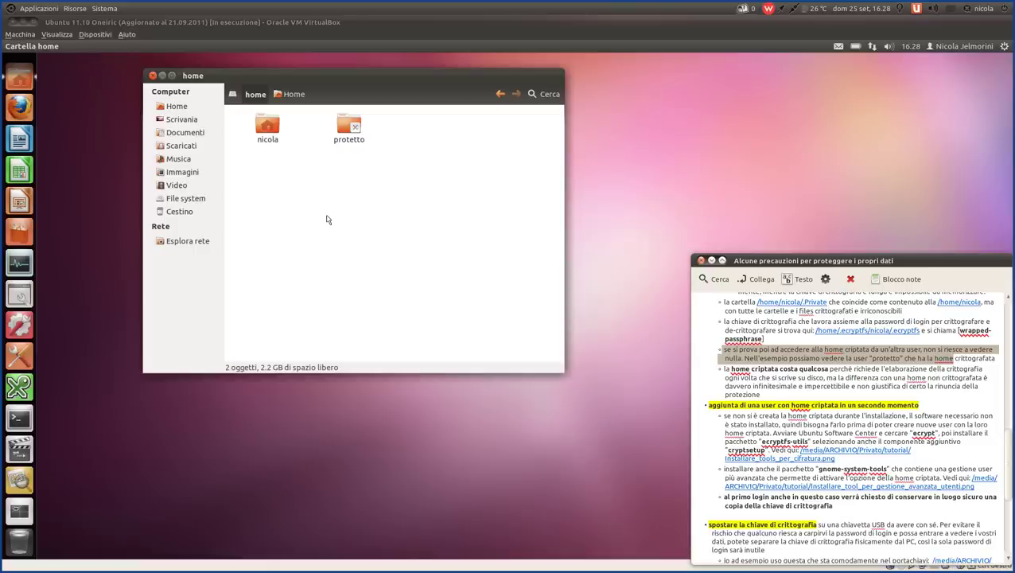
drag(323, 113, 408, 170)
click(414, 174)
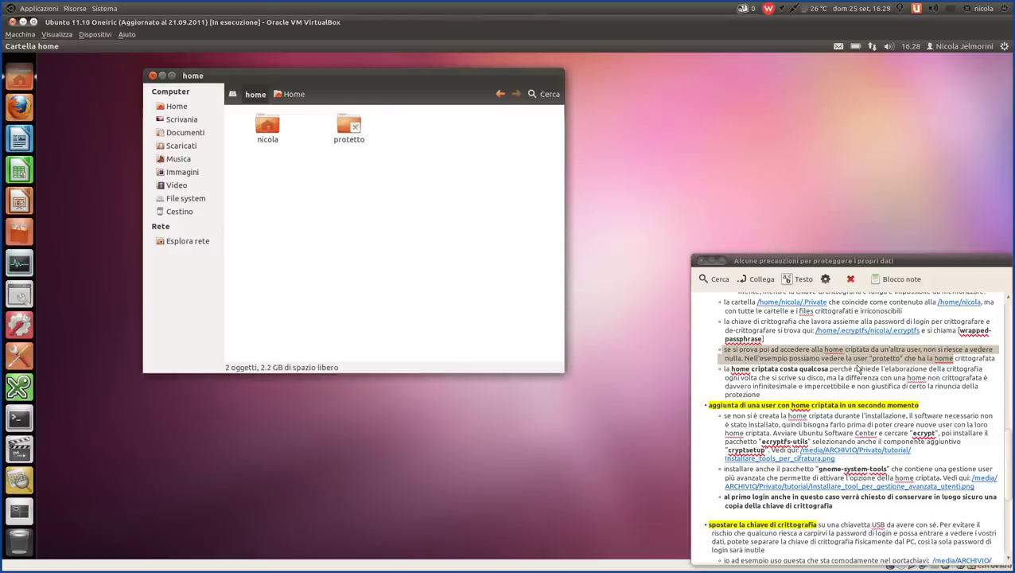
scroll(860, 368, up, 1)
click(804, 337)
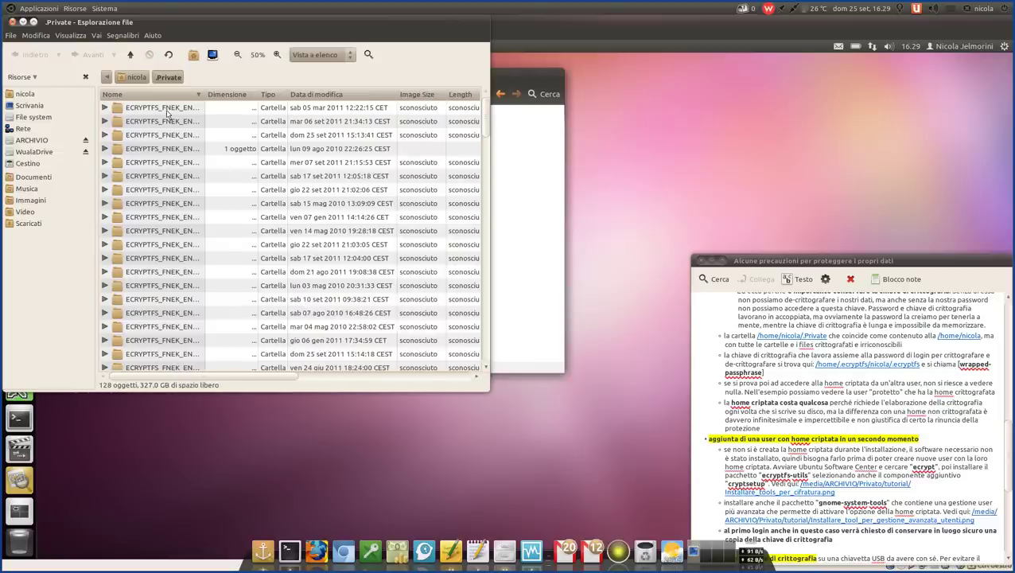
- Widen the Nome column of the .Private listing and scroll down
drag(205, 95, 342, 98)
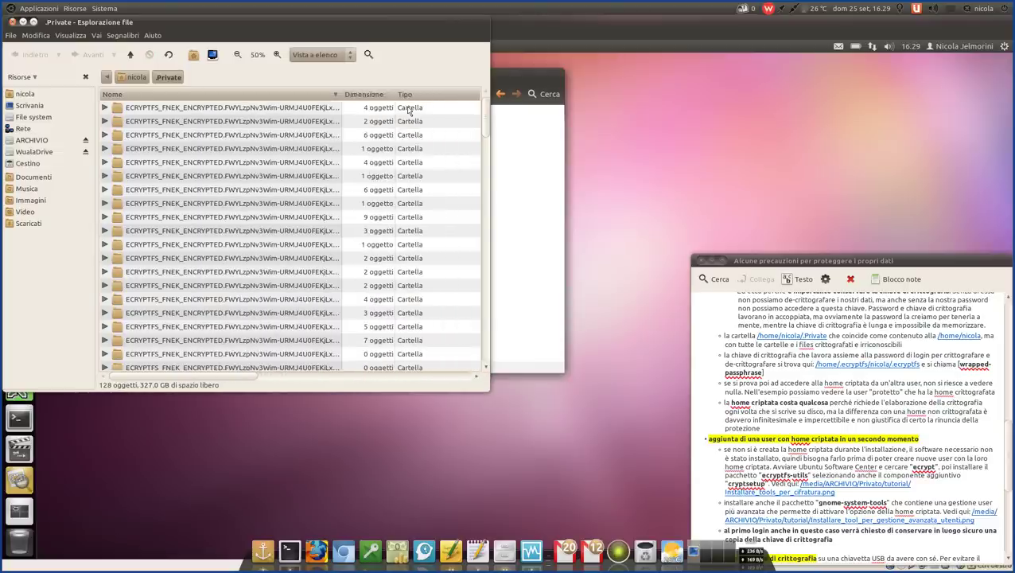
drag(409, 112, 411, 110)
drag(215, 28, 331, 119)
scroll(338, 336, down, 1)
scroll(338, 336, down, 6)
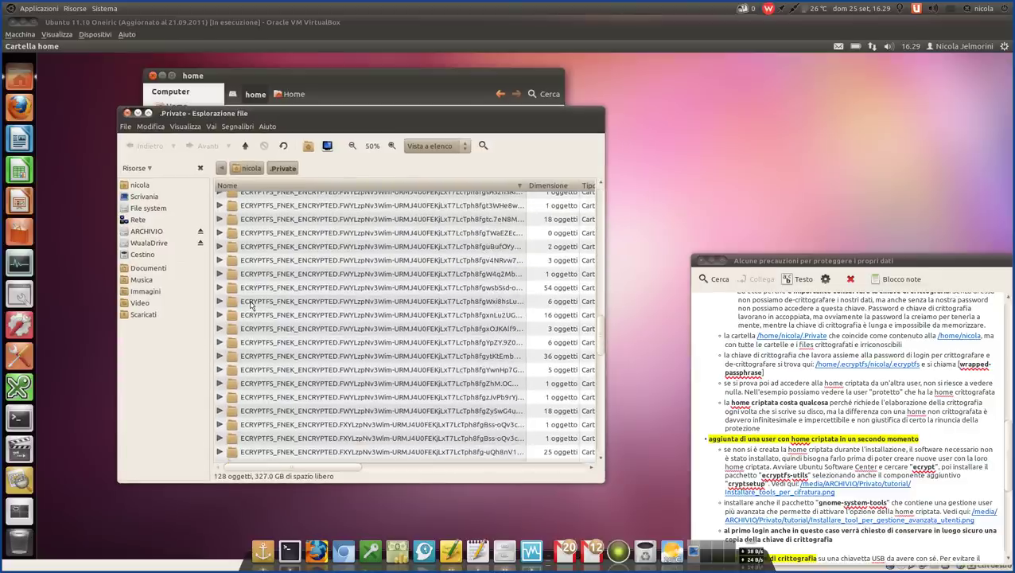
- Expand nested encrypted folders down to a 5.3 MB encrypted file, then close .Private
click(221, 274)
click(229, 288)
click(240, 302)
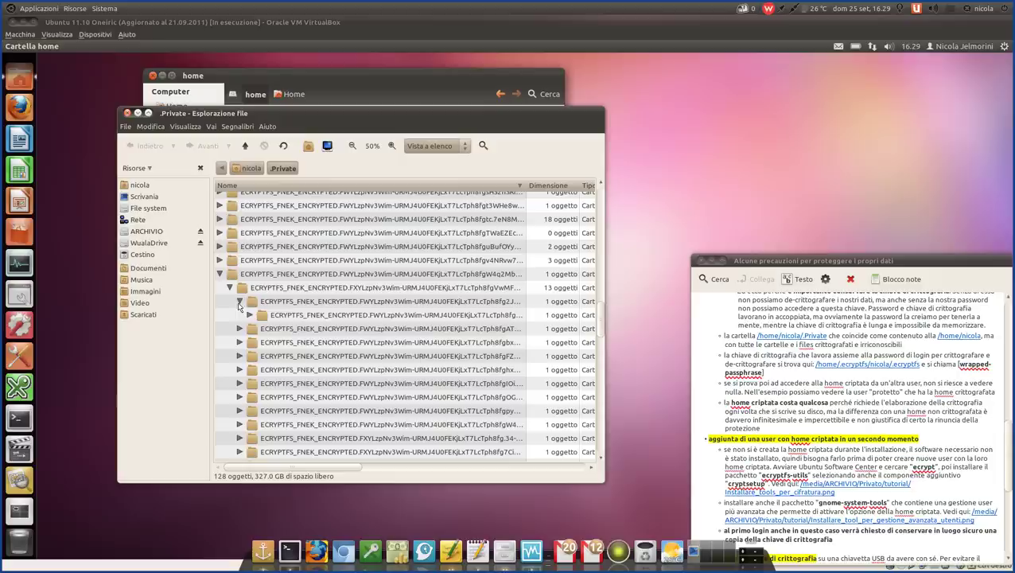
click(249, 315)
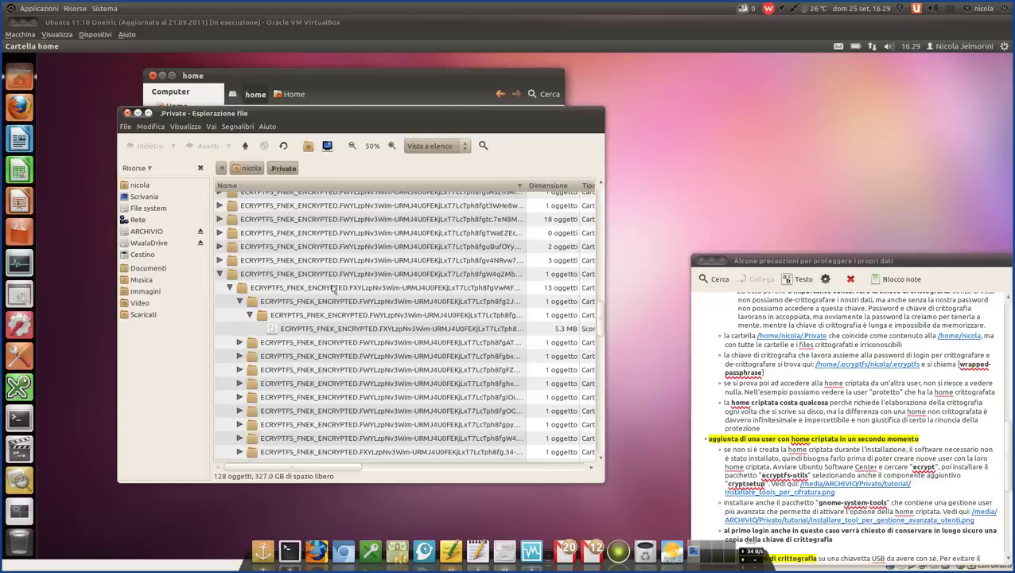
click(128, 114)
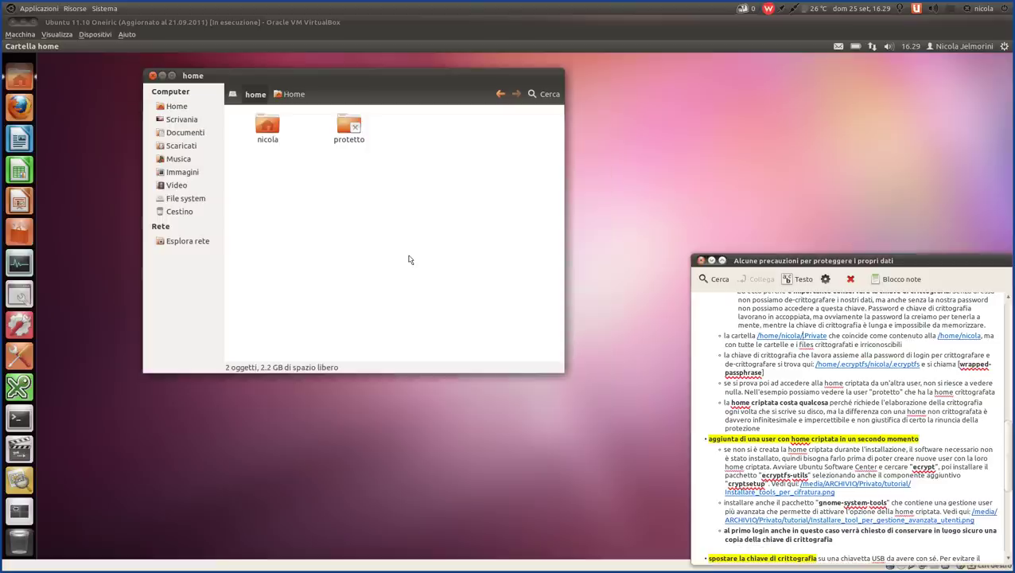
- Highlight the 'la home criptata costa qualcosa' paragraph about processing cost on disk writes
scroll(768, 404, down, 2)
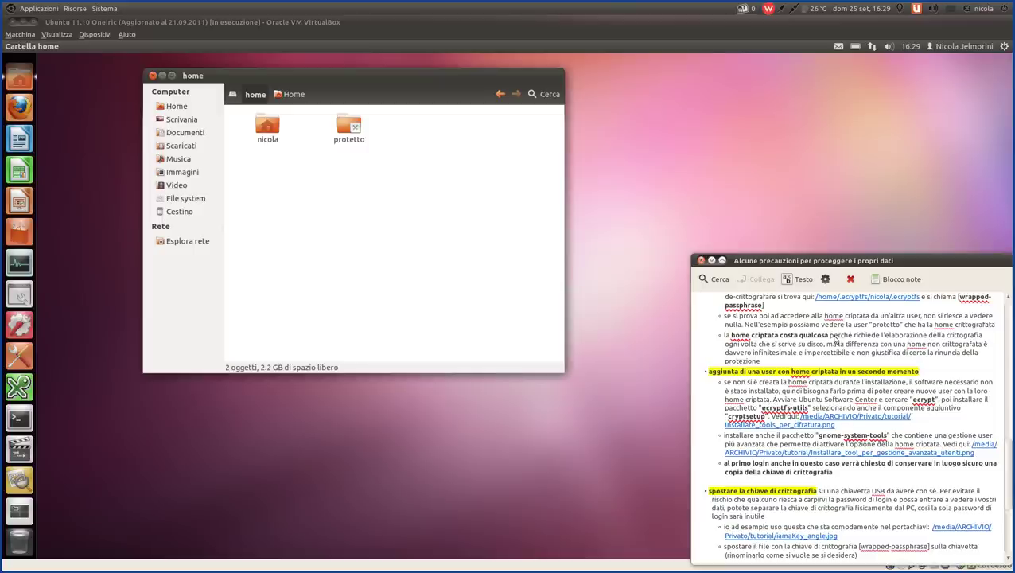
drag(928, 337, 724, 336)
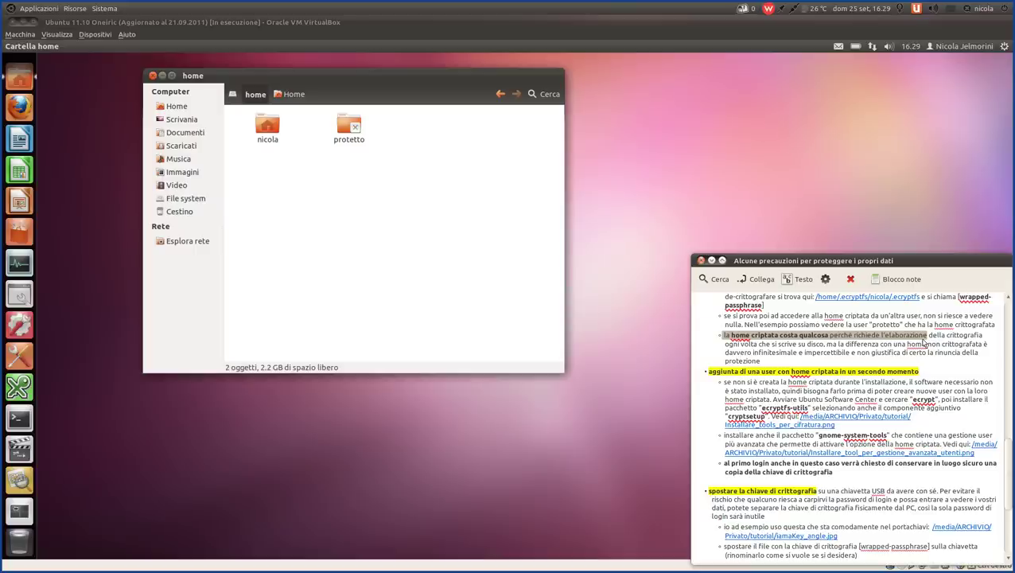
drag(777, 362, 725, 337)
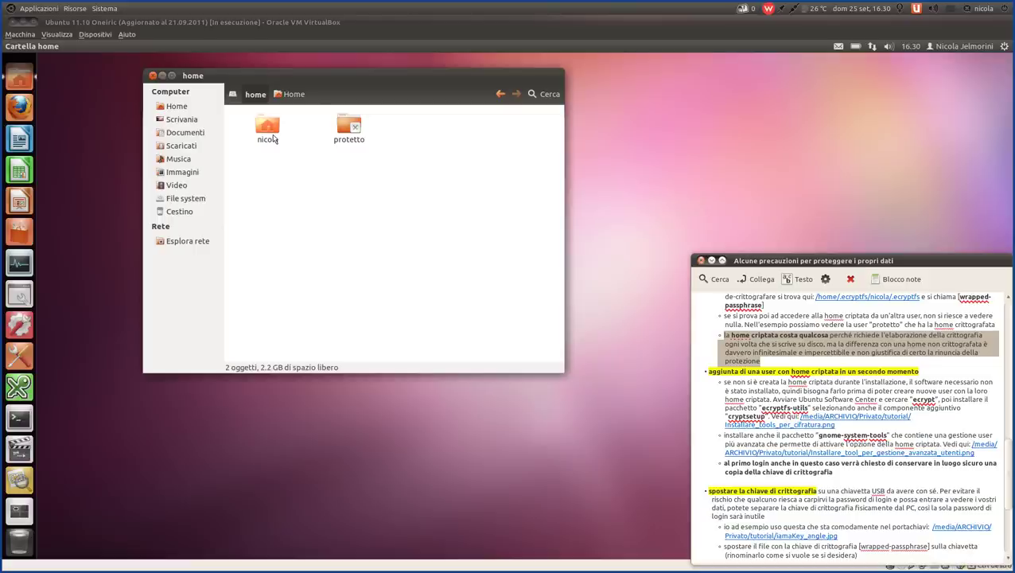
click(311, 231)
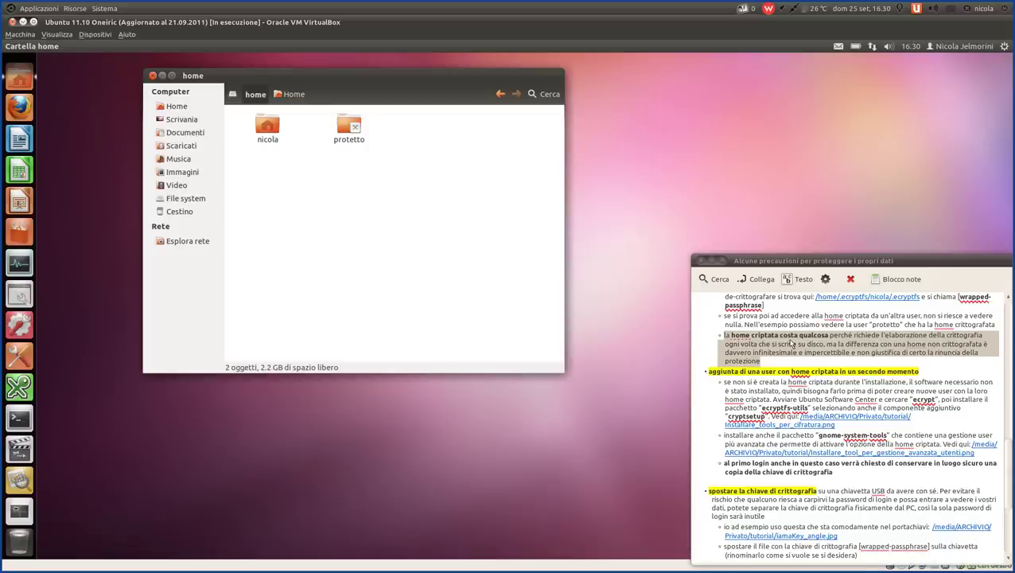
- Clear the paragraph highlight in the note and reopen the /home/nicola/.Private link
scroll(791, 344, up, 6)
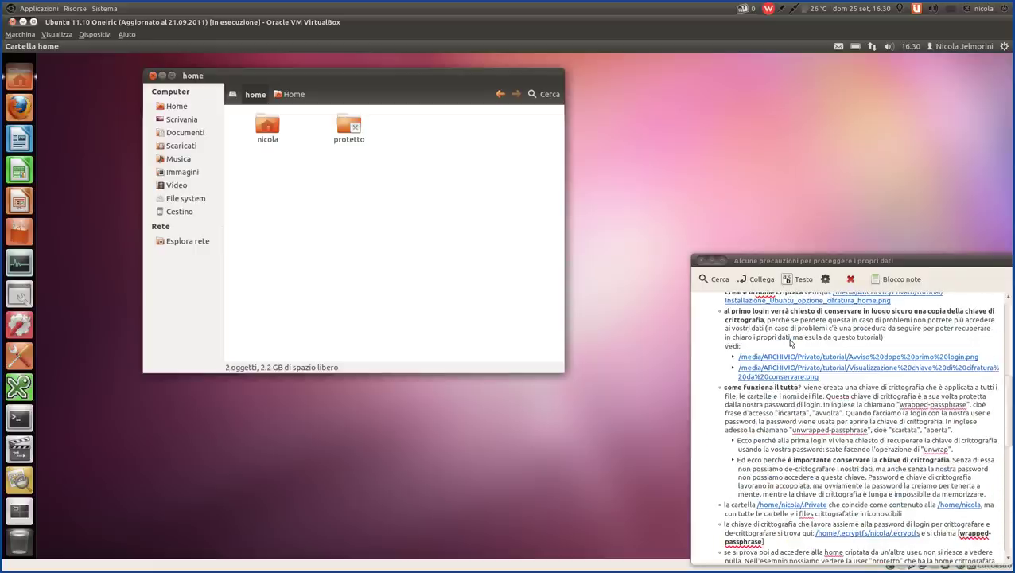
scroll(792, 343, up, 2)
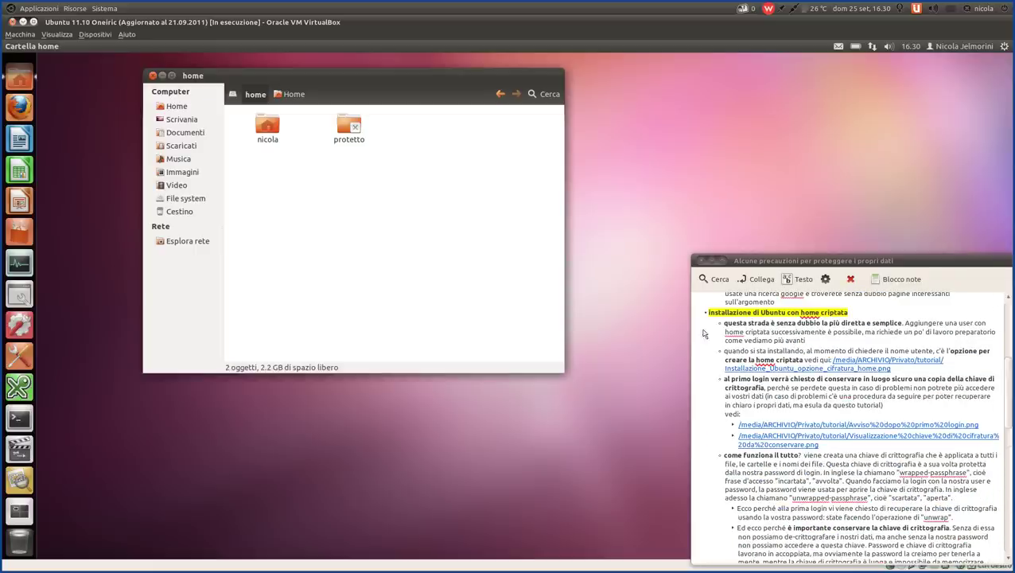
scroll(777, 396, down, 3)
scroll(777, 396, up, 3)
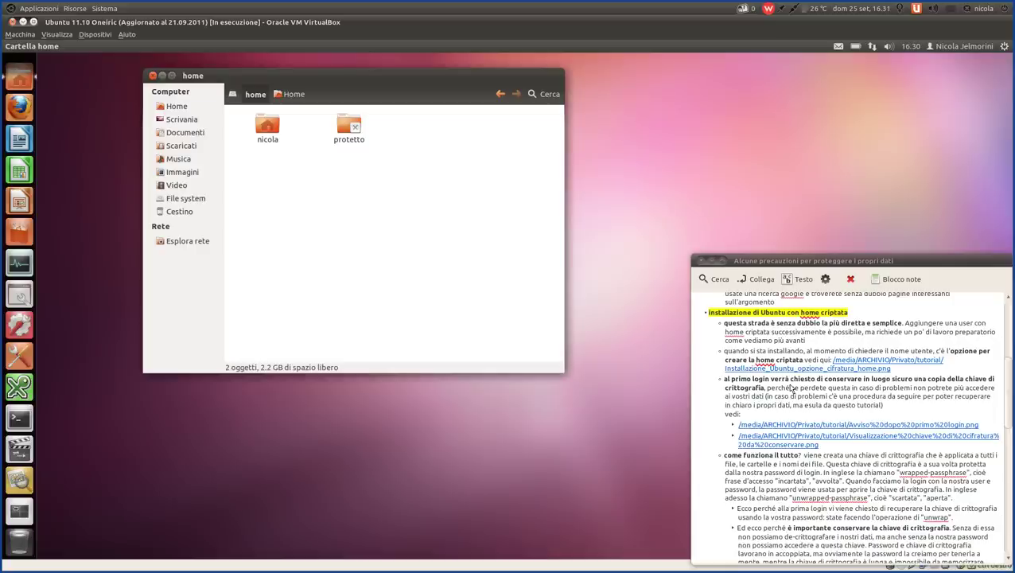
scroll(791, 387, down, 5)
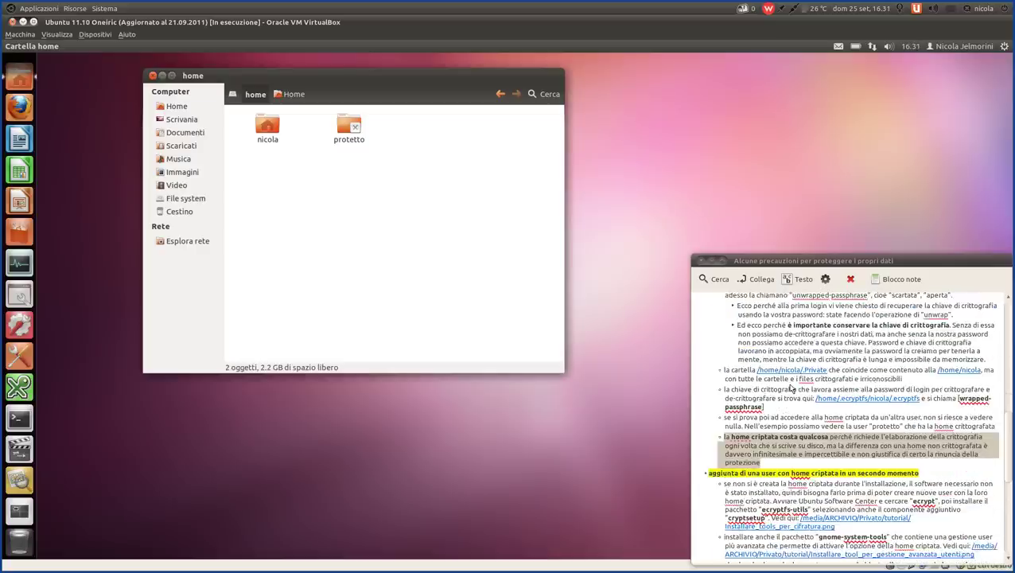
scroll(792, 387, down, 1)
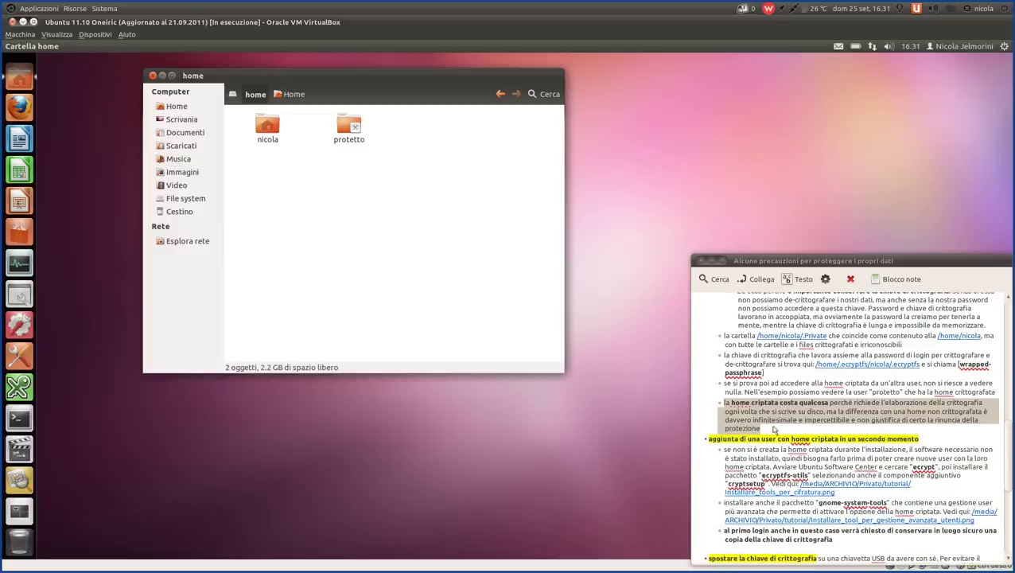
click(772, 435)
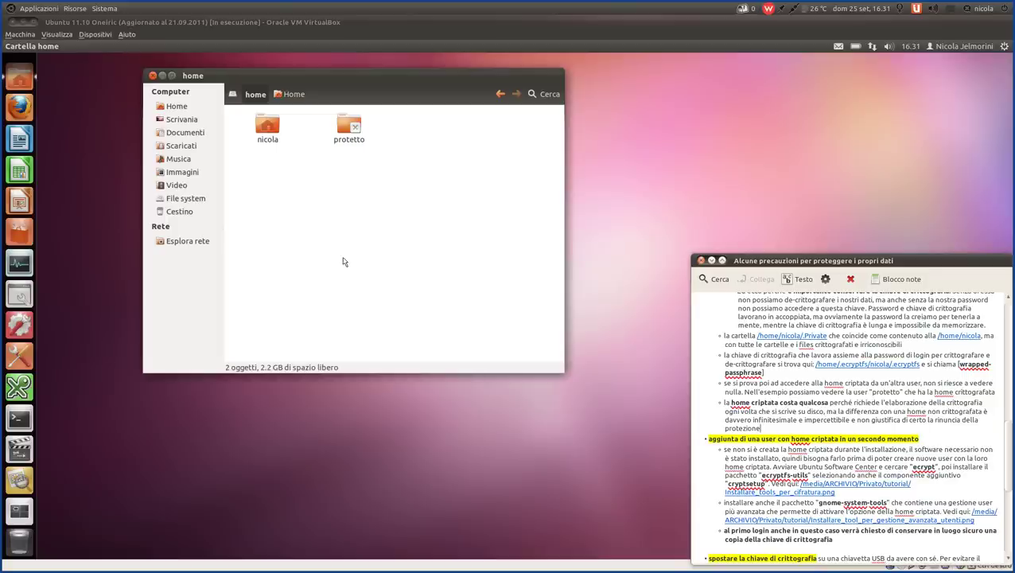
scroll(810, 422, down, 1)
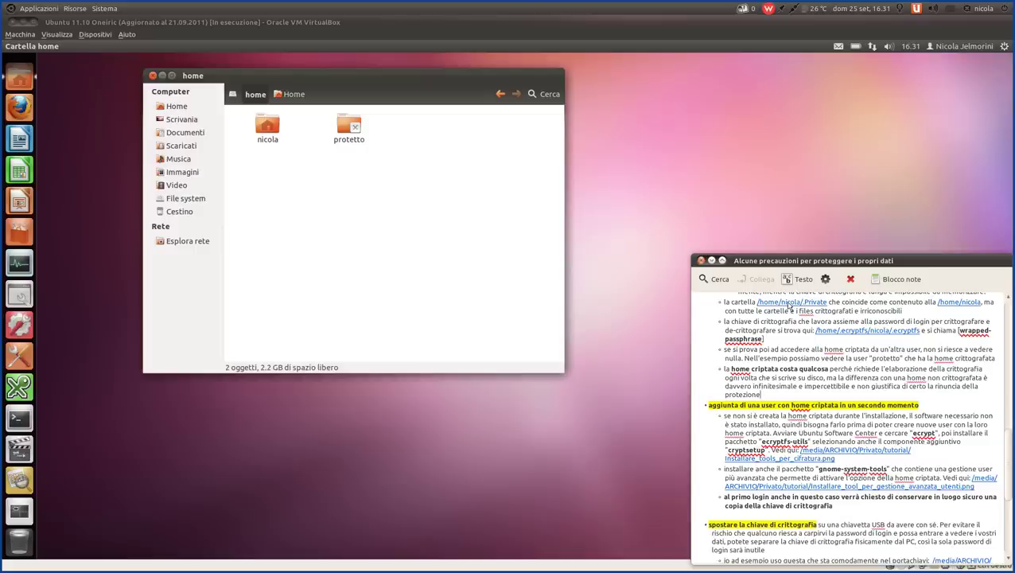
click(790, 303)
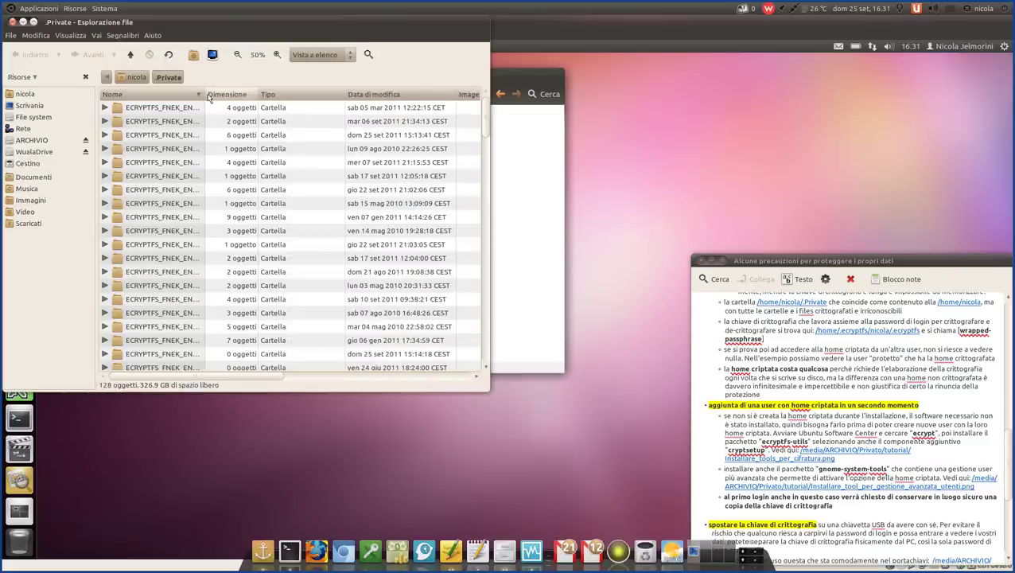
drag(205, 101, 320, 97)
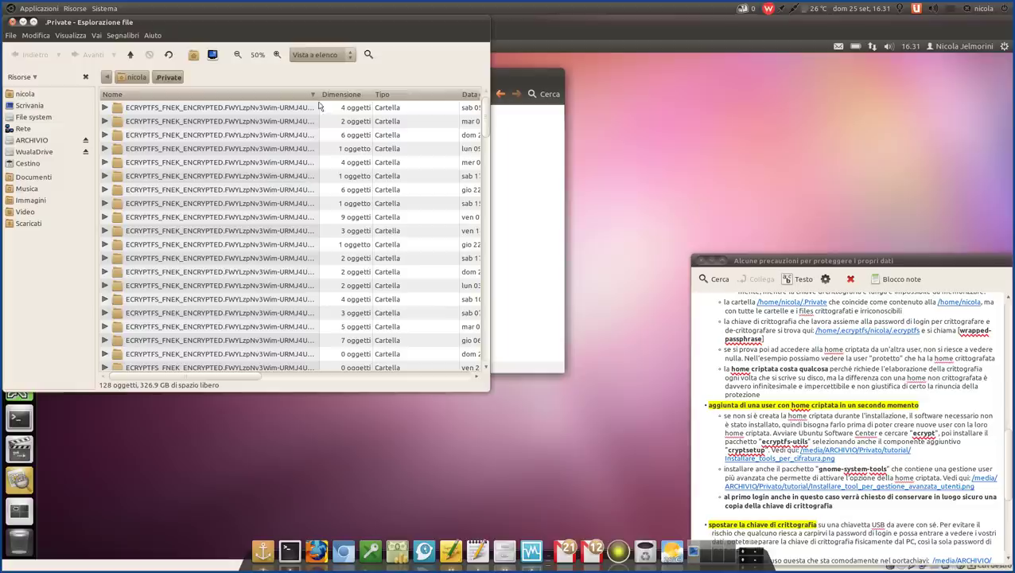
click(798, 388)
scroll(798, 388, down, 2)
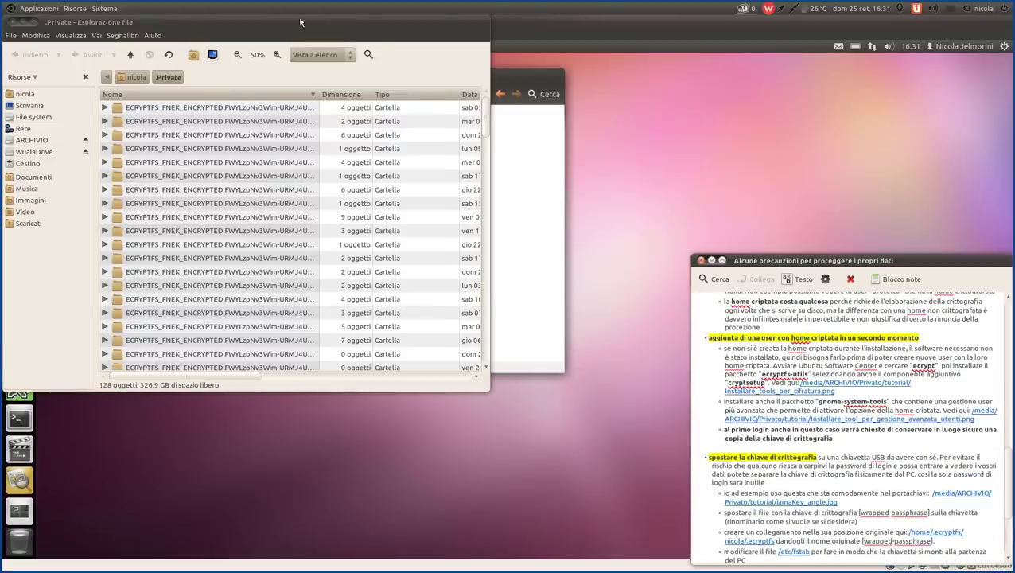
drag(299, 22, 419, 84)
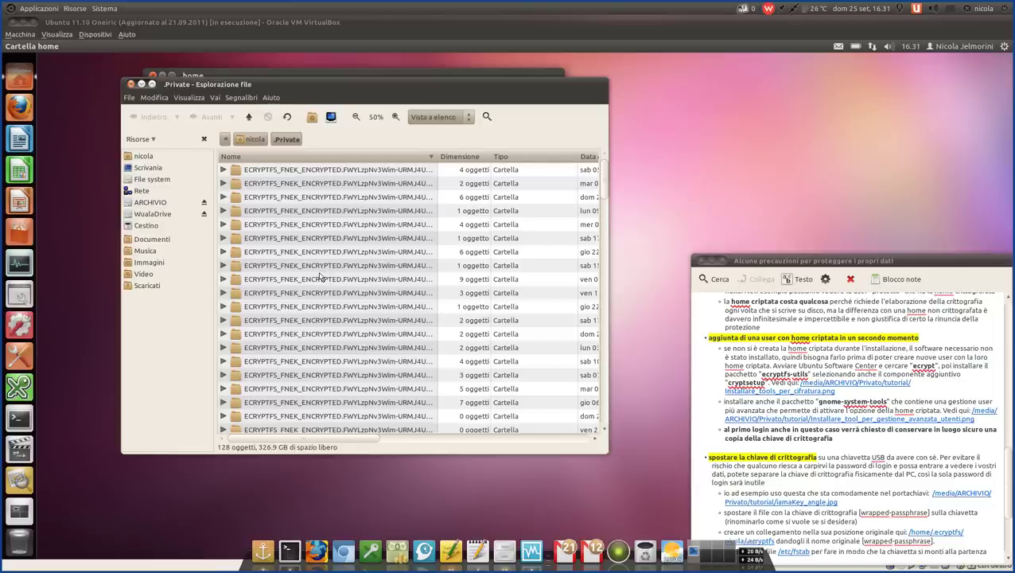
click(320, 271)
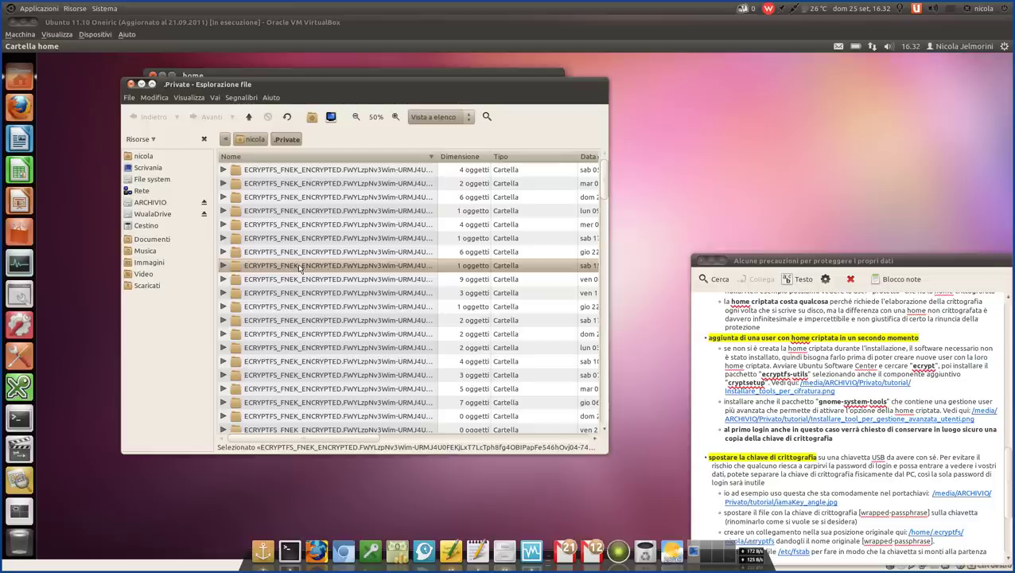
click(285, 241)
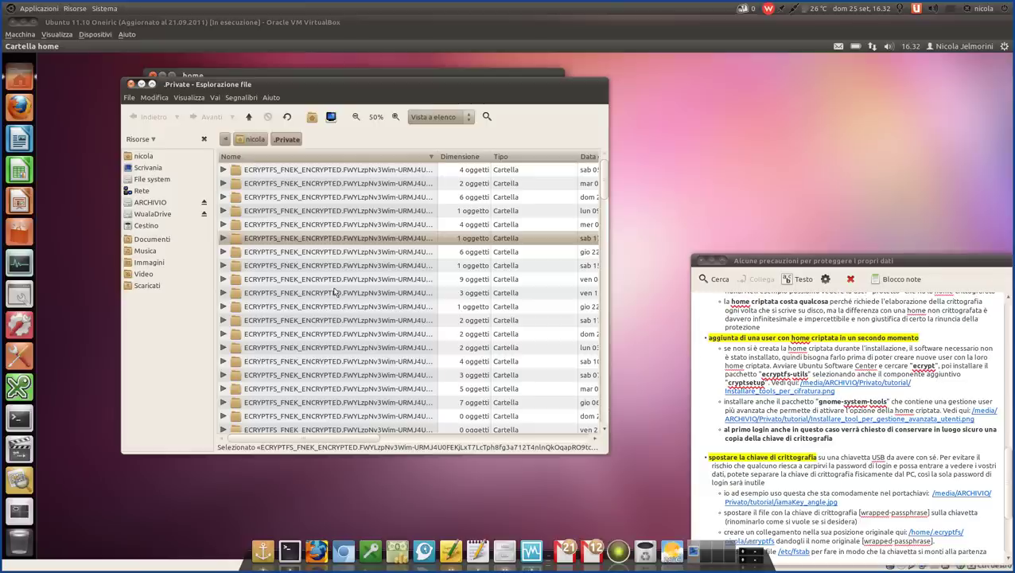
click(338, 280)
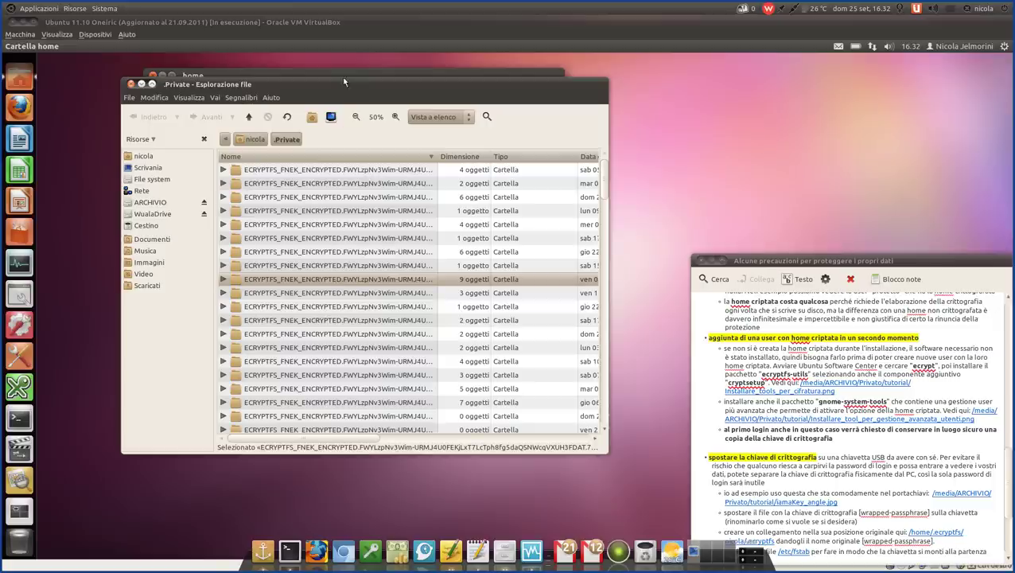
drag(346, 88, 749, 131)
key(ctrl+w)
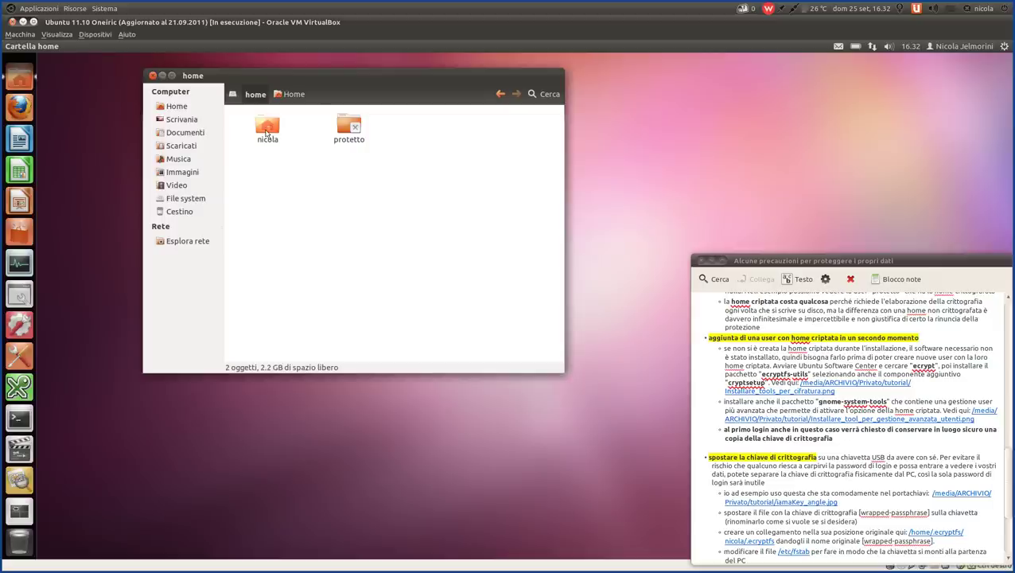
- Open the nicola home folder, then Documenti, select 'Documento senza nome', and return Home
double_click(270, 129)
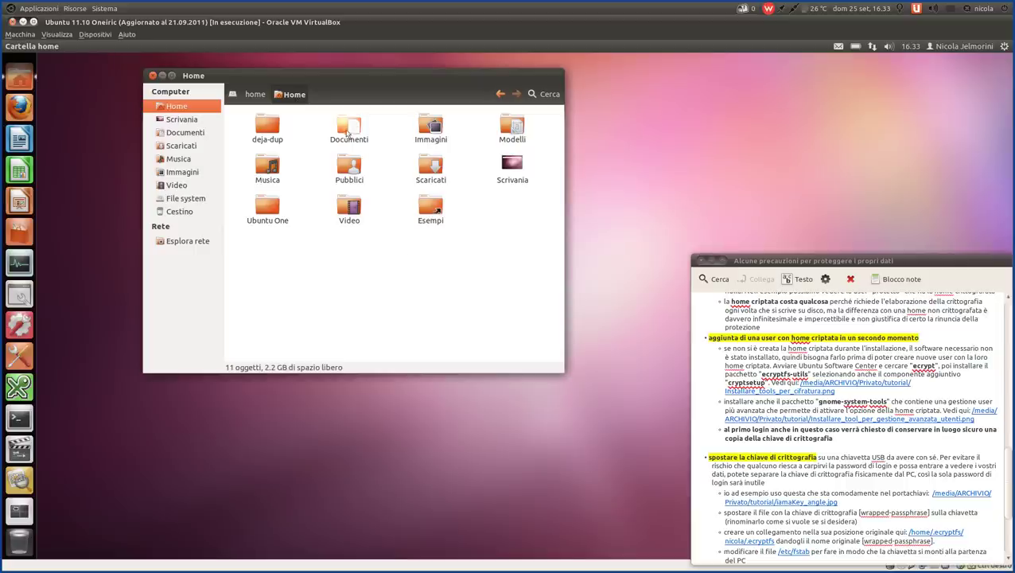
double_click(348, 128)
click(257, 143)
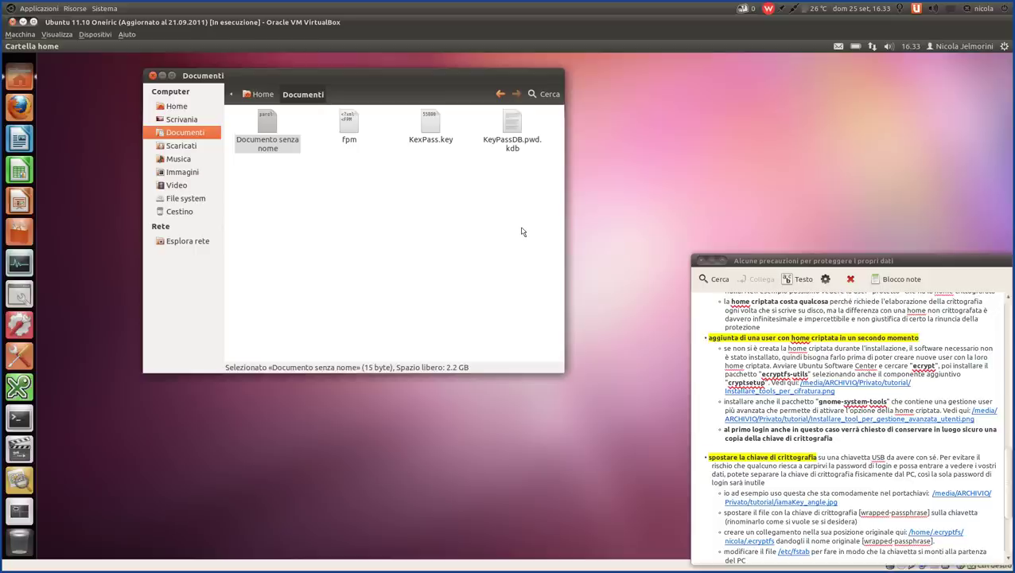
click(259, 94)
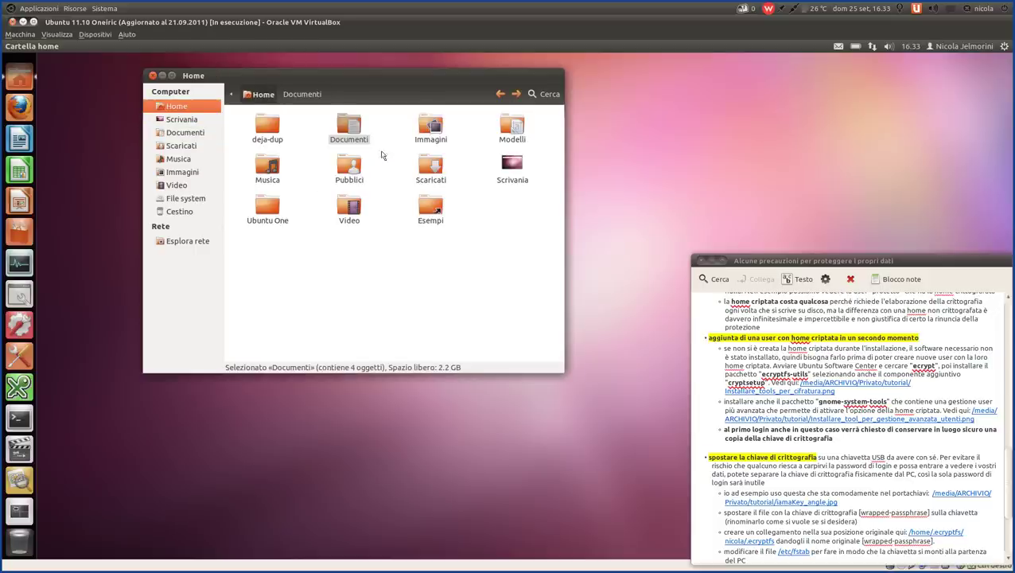
- Revisit Documenti to check 'Documento senza nome', return to Home and clear the selection
double_click(352, 132)
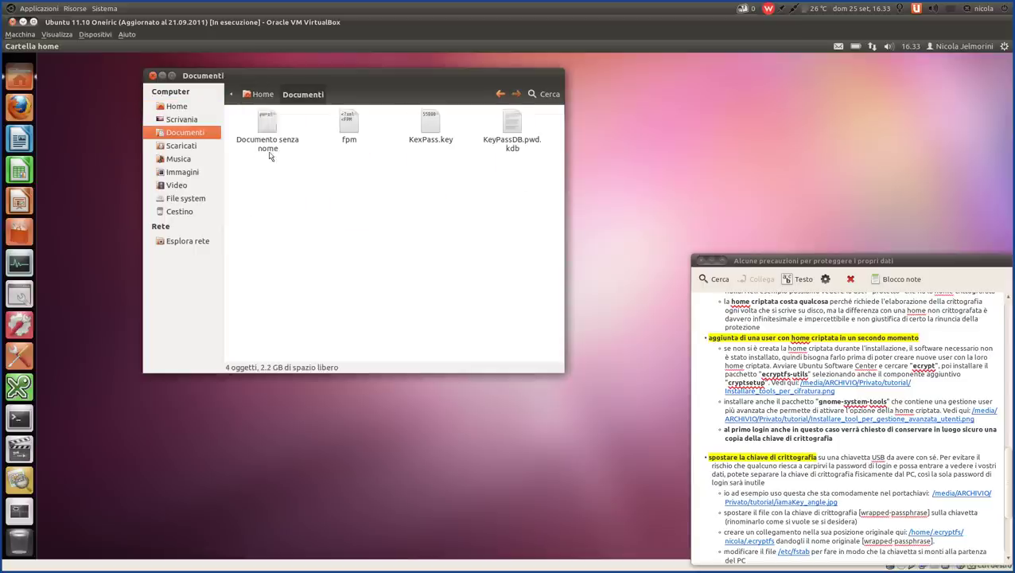
click(266, 121)
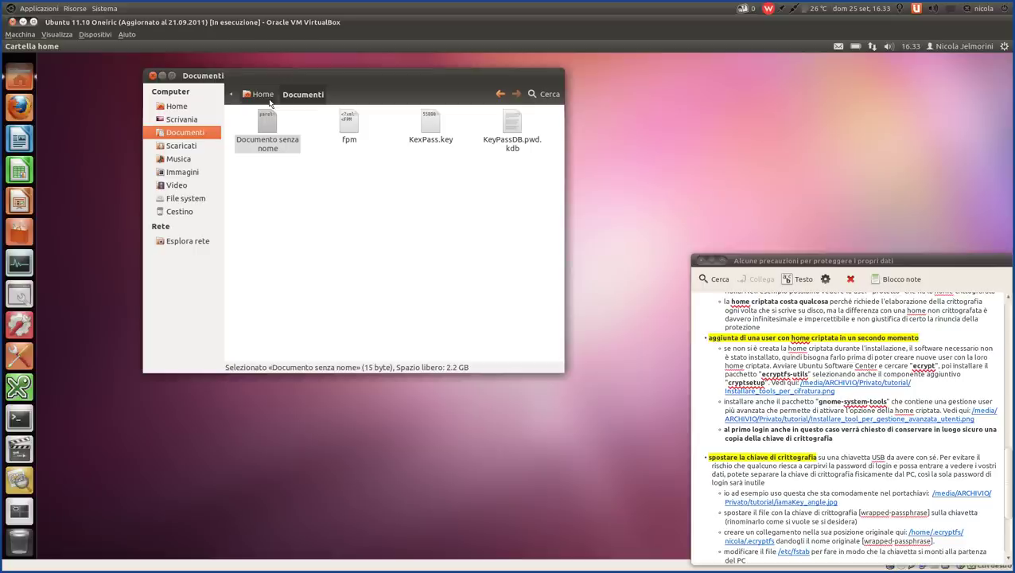
click(263, 95)
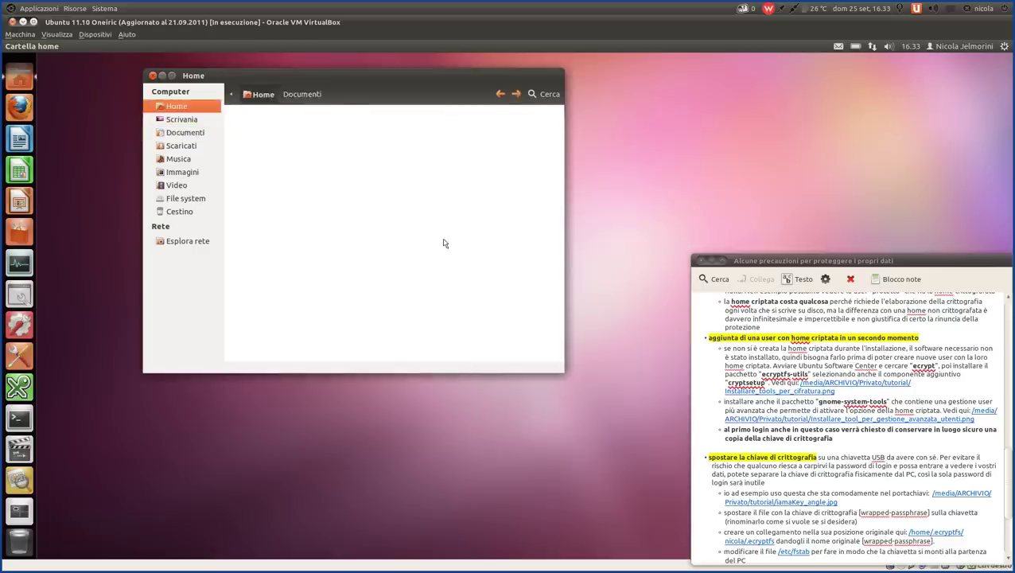
click(437, 272)
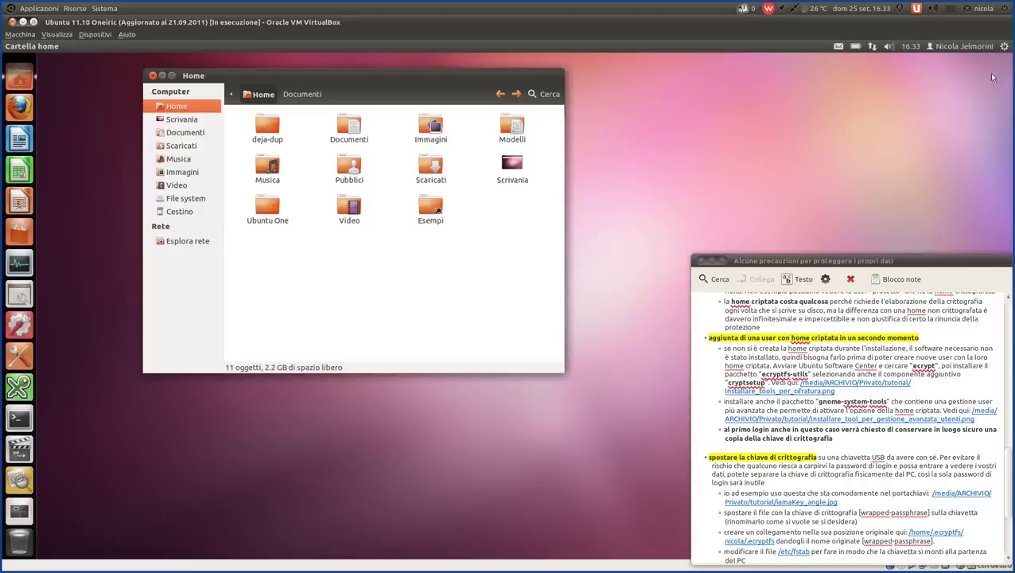
click(1004, 47)
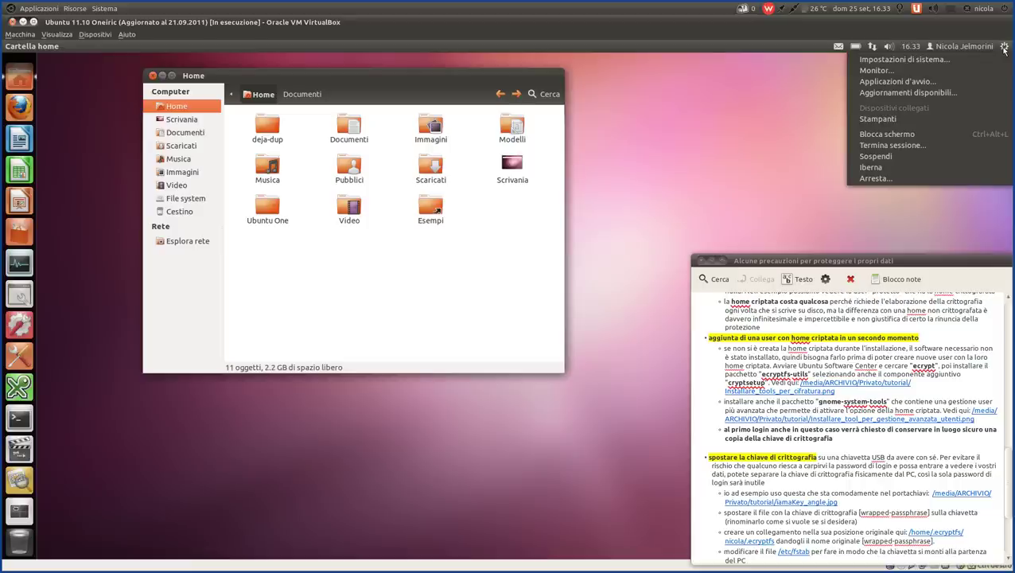
- Lock the screen, then unlock the session by entering the account password
click(875, 135)
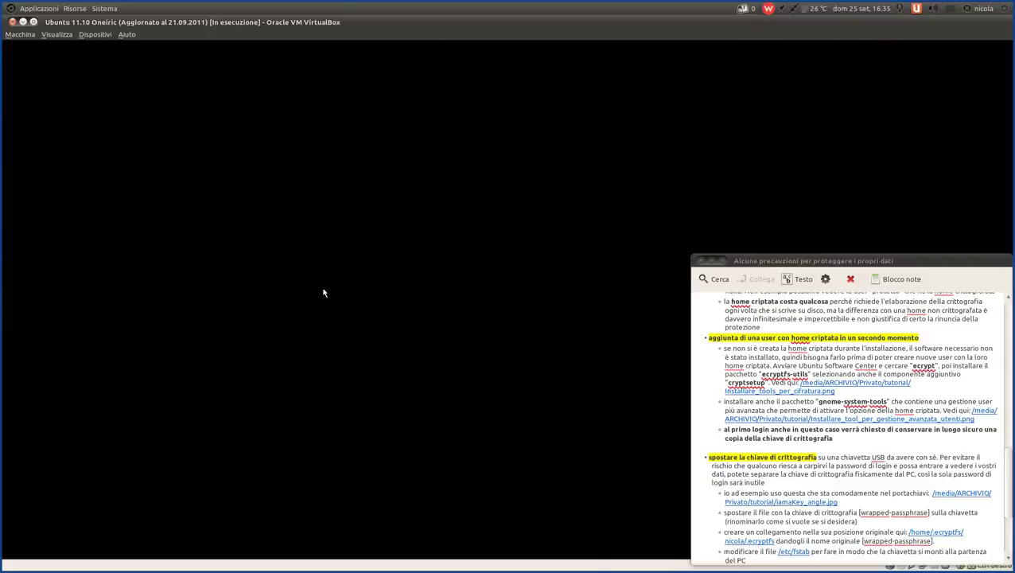
mouse_move(483, 308)
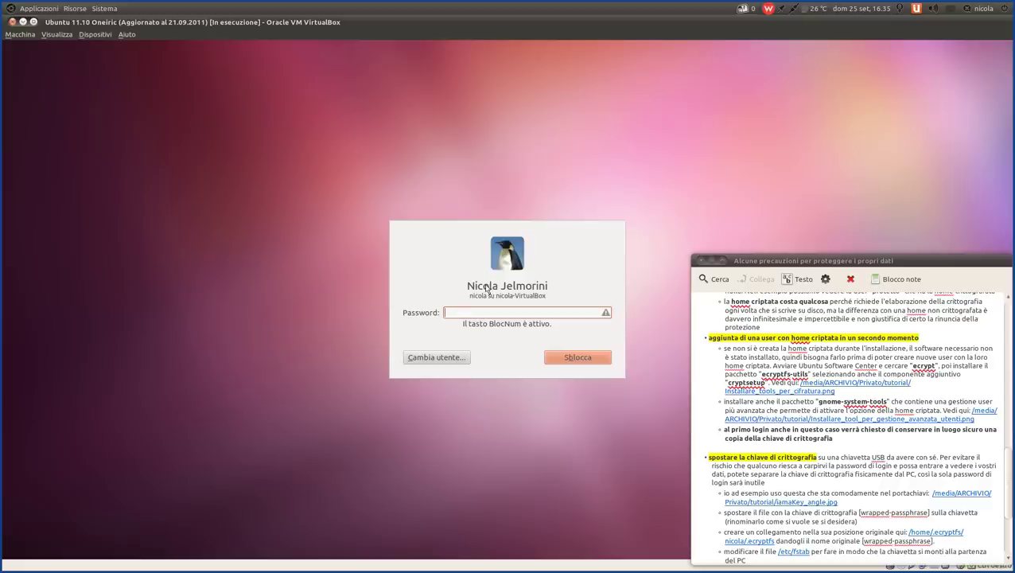
key(Return)
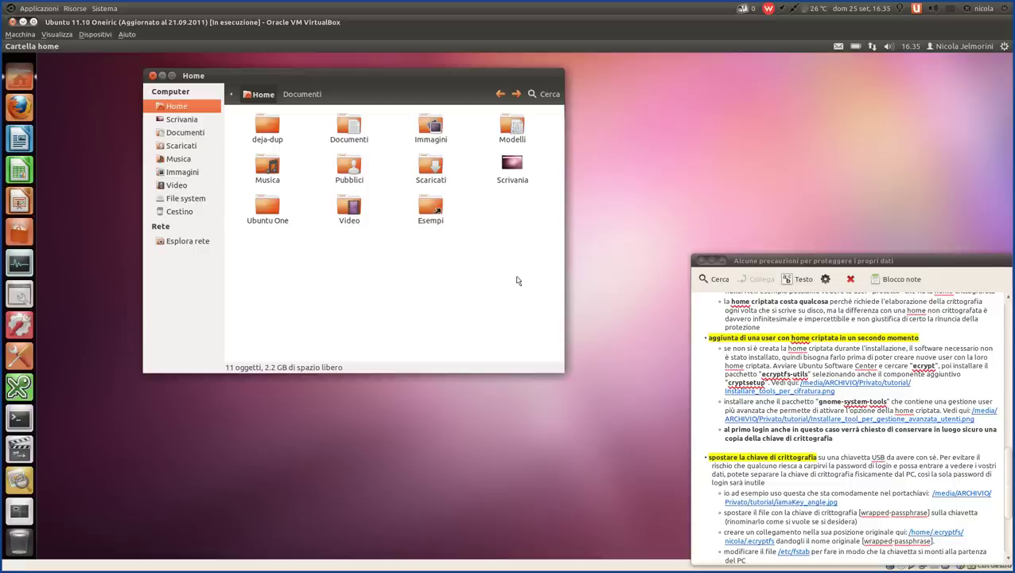
- Switch between the Tomboy note and the Home folder window, scrolling through the folder
click(708, 339)
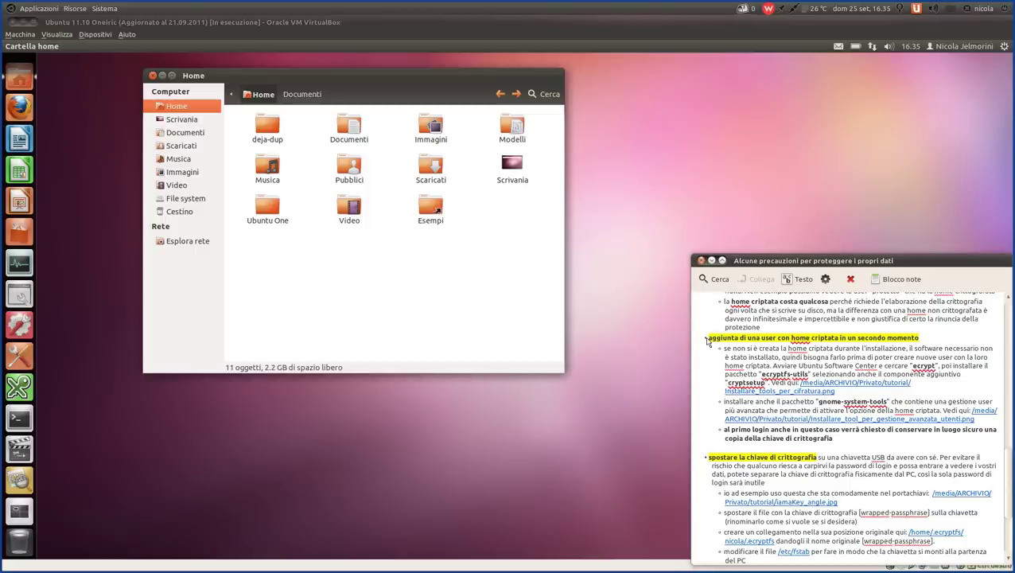
click(468, 310)
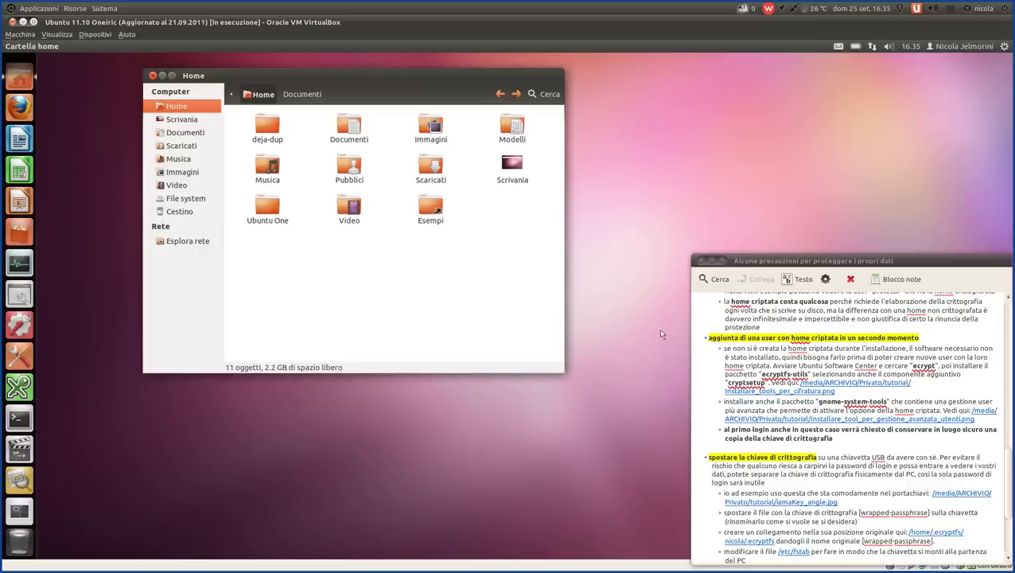
scroll(708, 375, down, 1)
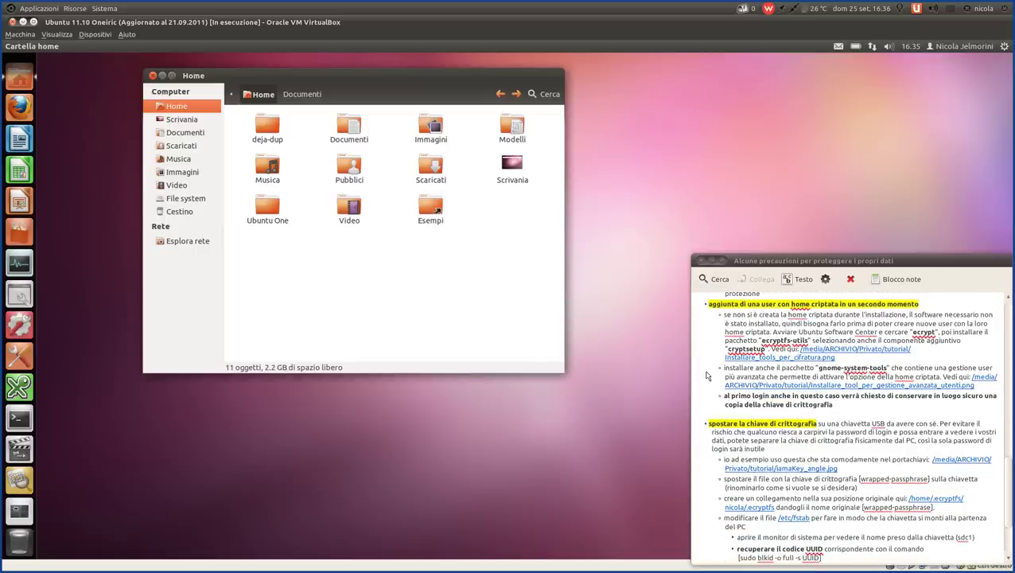
scroll(707, 375, up, 1)
scroll(707, 375, down, 4)
scroll(707, 375, up, 4)
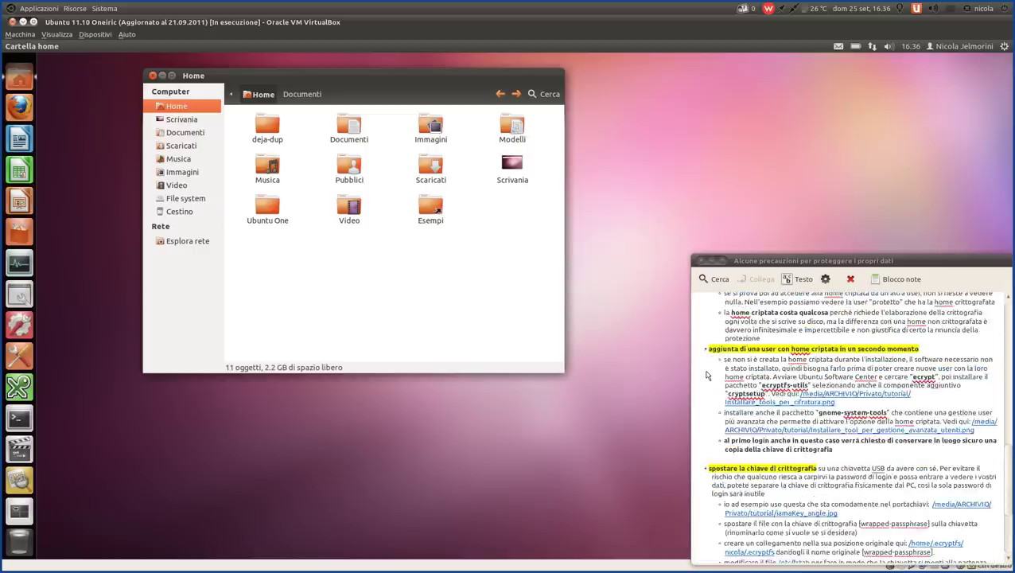
scroll(707, 375, down, 1)
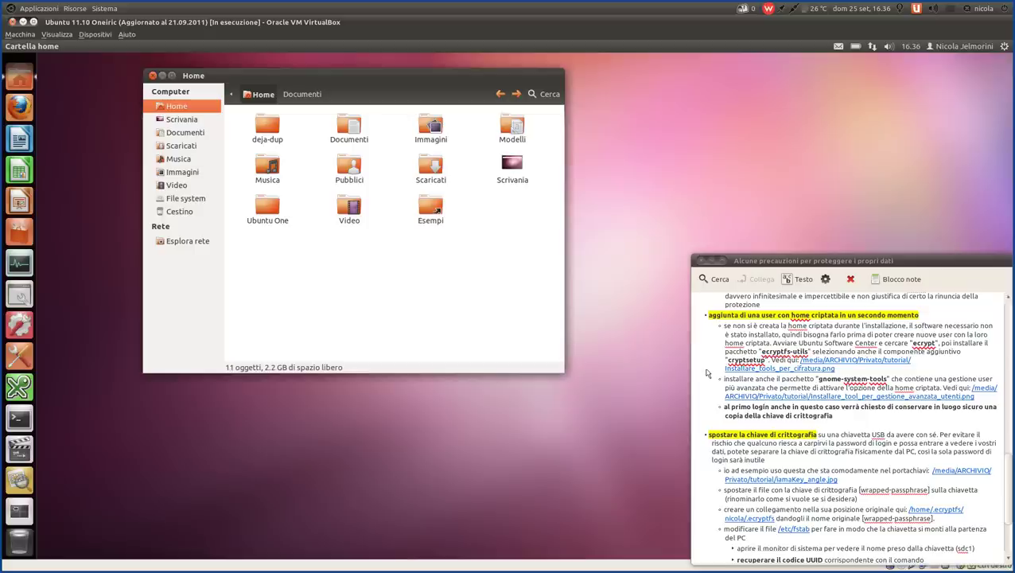
- Highlight the note's passages through the 'ecrypt' Software Center step, then close the Home window
click(723, 328)
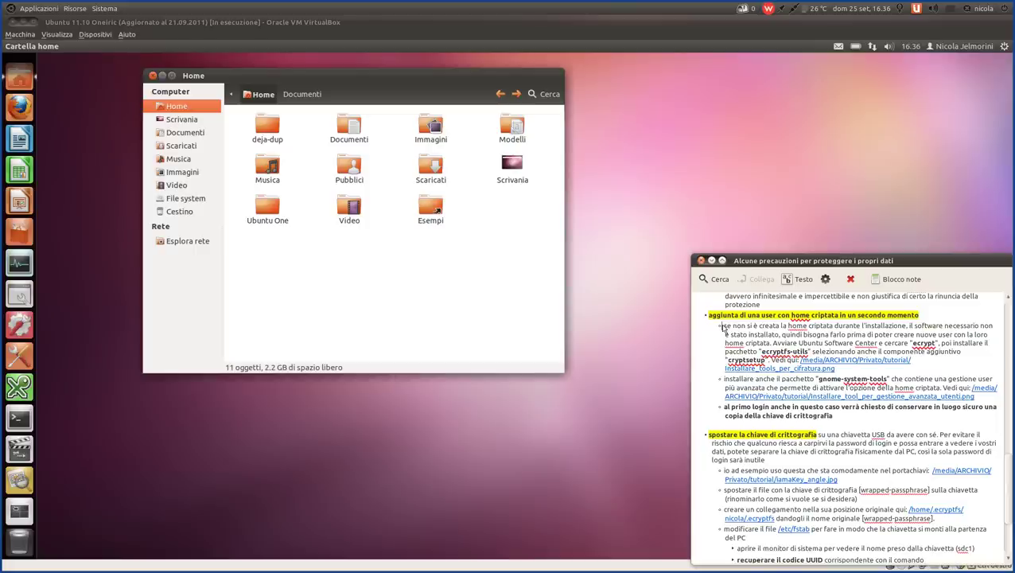
drag(723, 327, 979, 327)
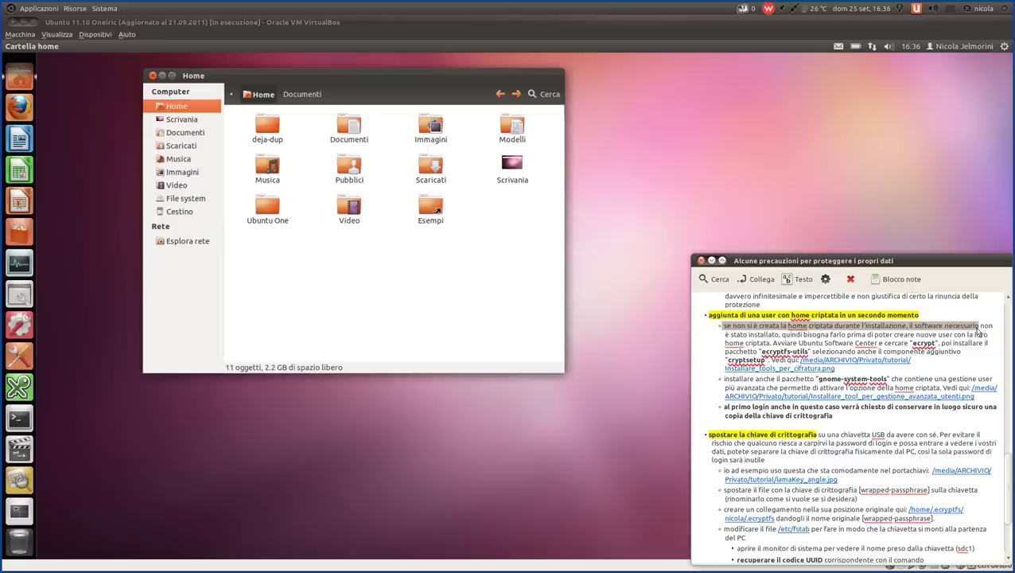
click(907, 329)
drag(908, 329, 778, 339)
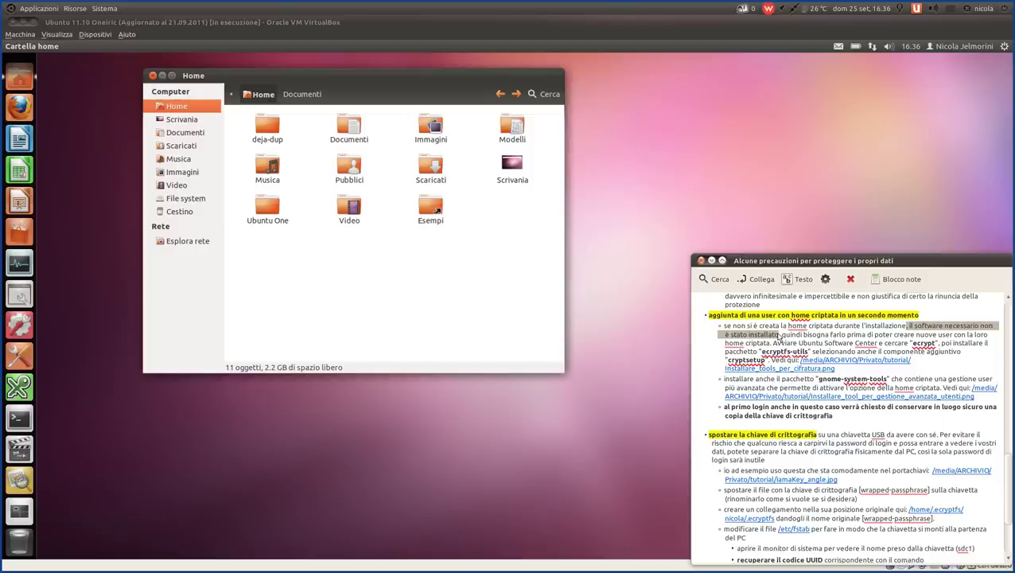
click(779, 337)
mouse_move(777, 335)
mouse_down()
mouse_move(987, 342)
mouse_move(761, 348)
mouse_move(773, 344)
mouse_up()
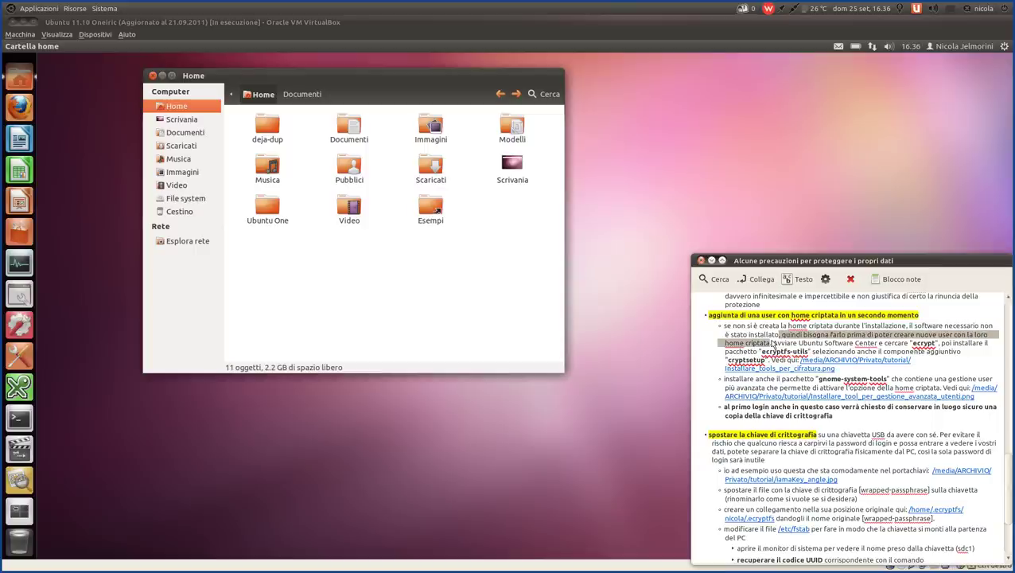
click(772, 343)
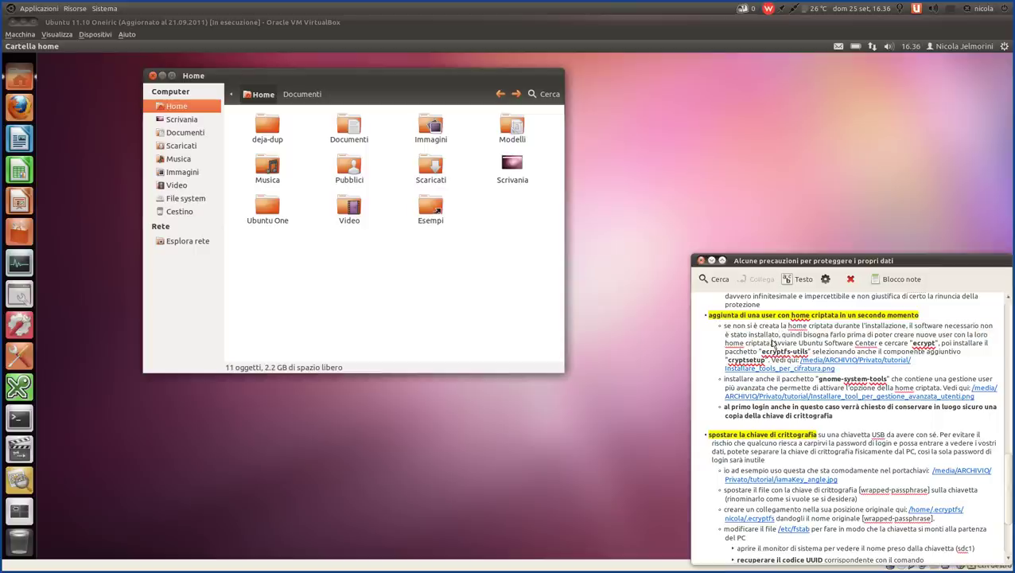
drag(772, 344, 954, 345)
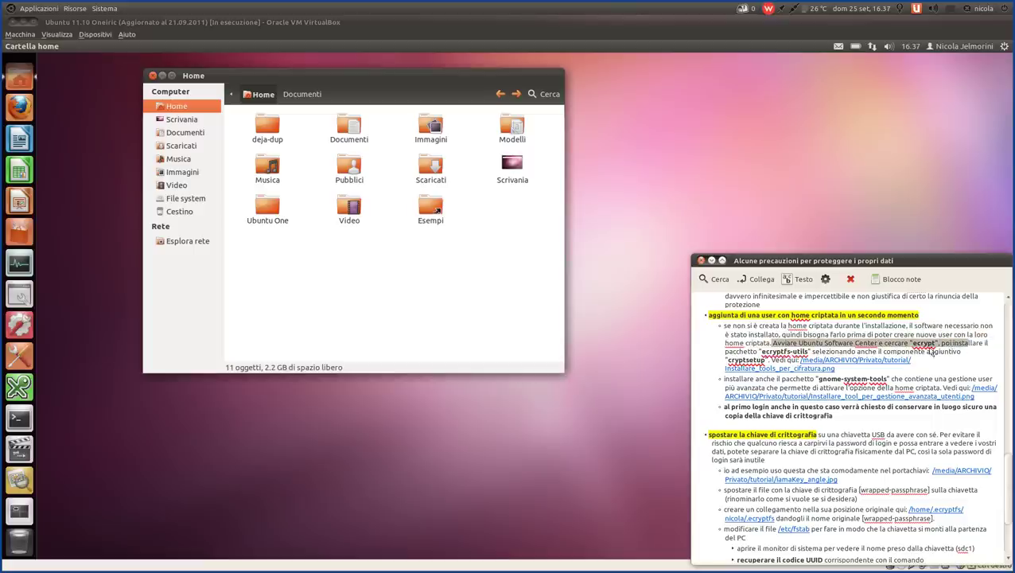
drag(186, 80, 263, 94)
click(231, 88)
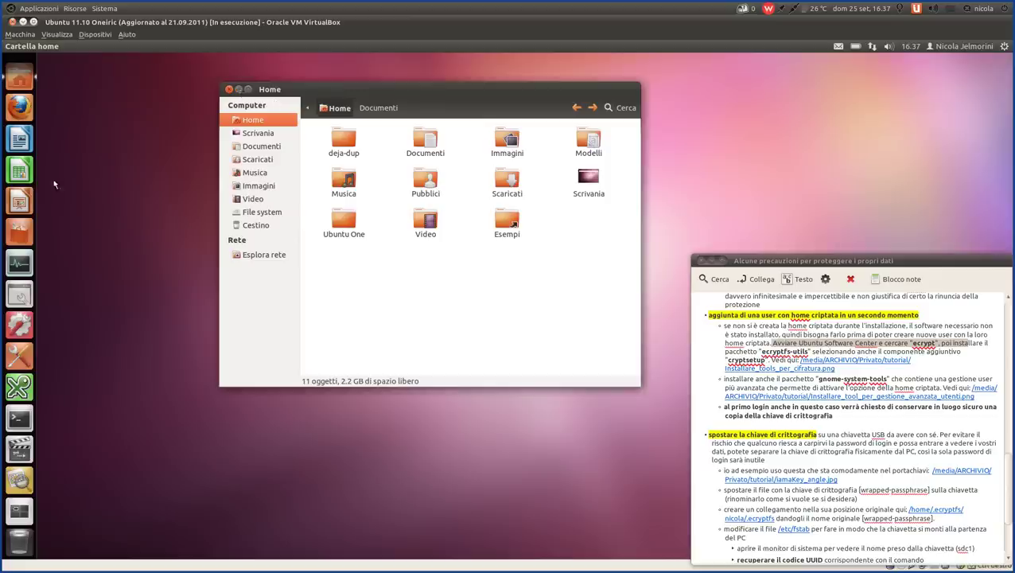
- Launch Ubuntu Software Center, reposition its window and begin searching 'ecrypt'
click(24, 232)
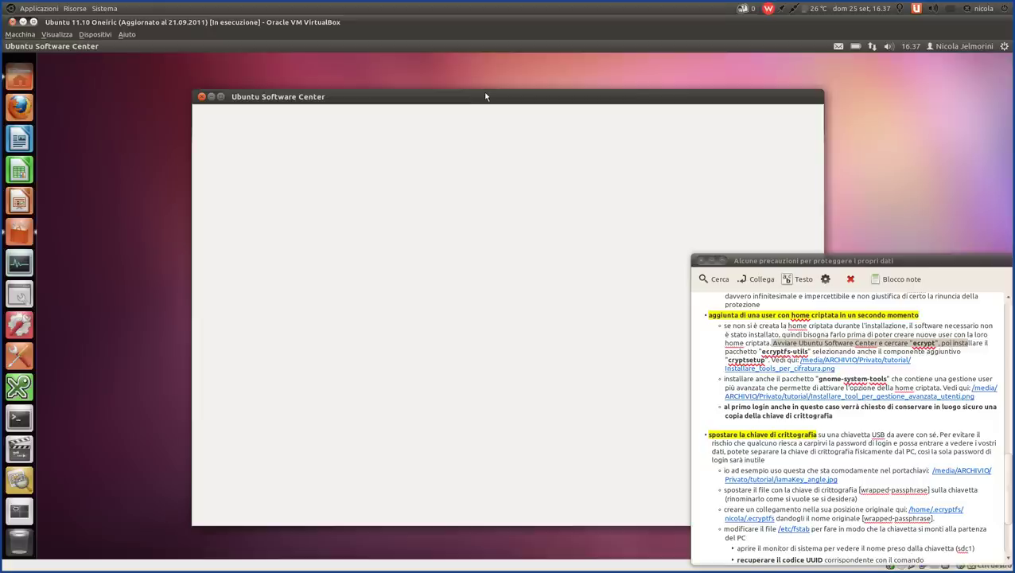
drag(491, 101, 338, 67)
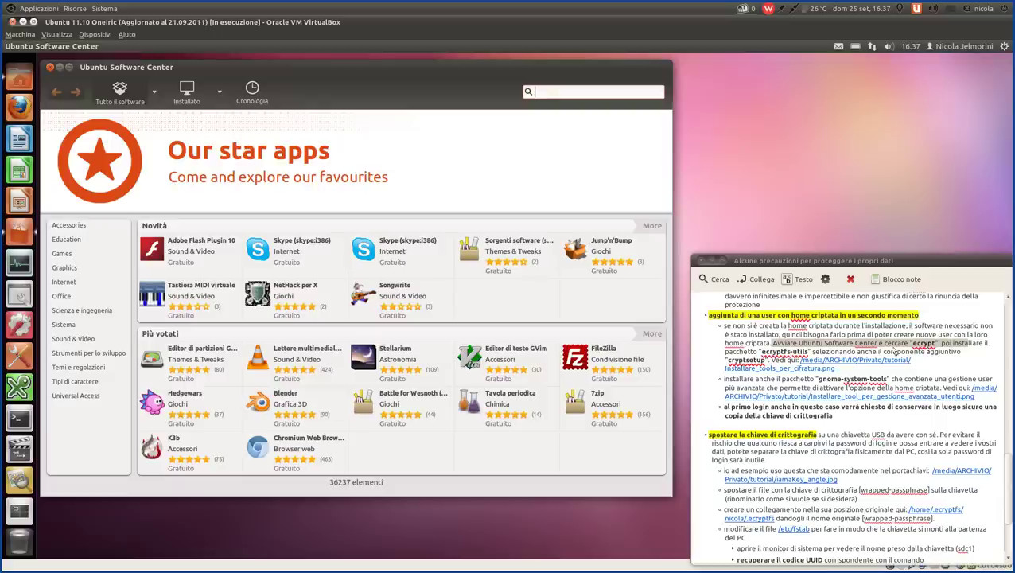
click(544, 92)
text(ecrypt)
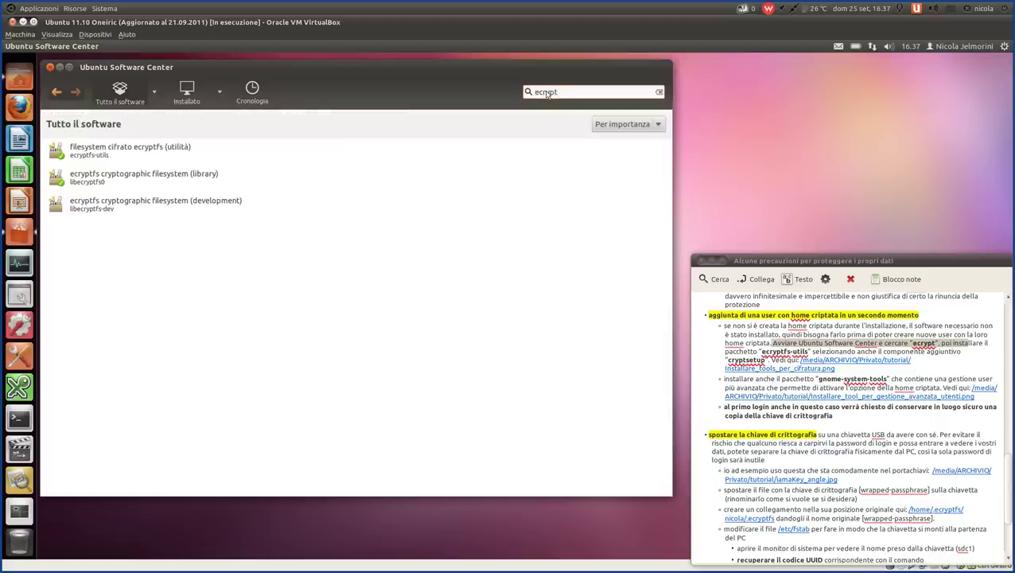
click(977, 348)
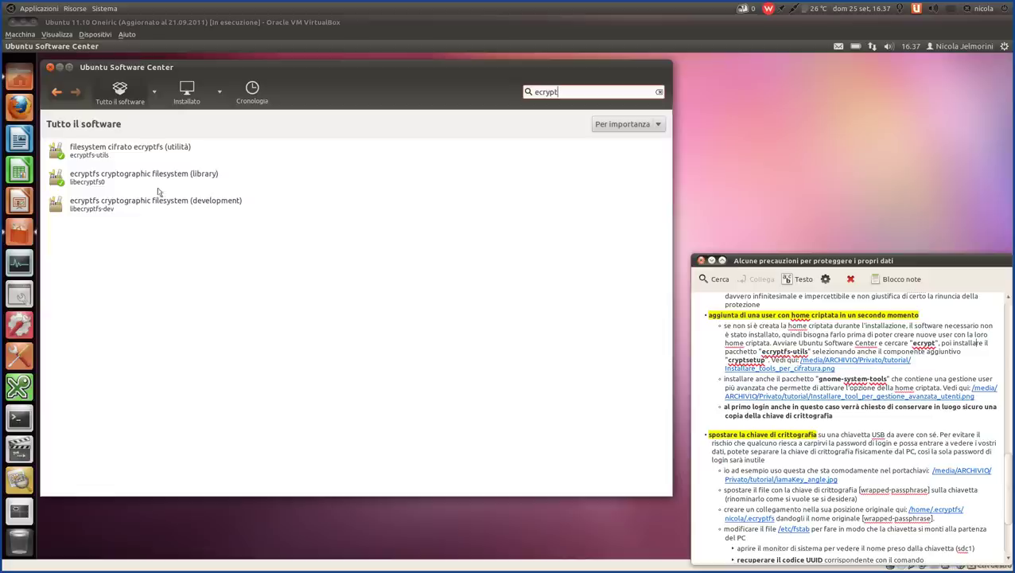
- Open the details of 'filesystem cifrato ecryptfs (utilità)', confirming version 92-0ubuntu1 is installed
click(97, 153)
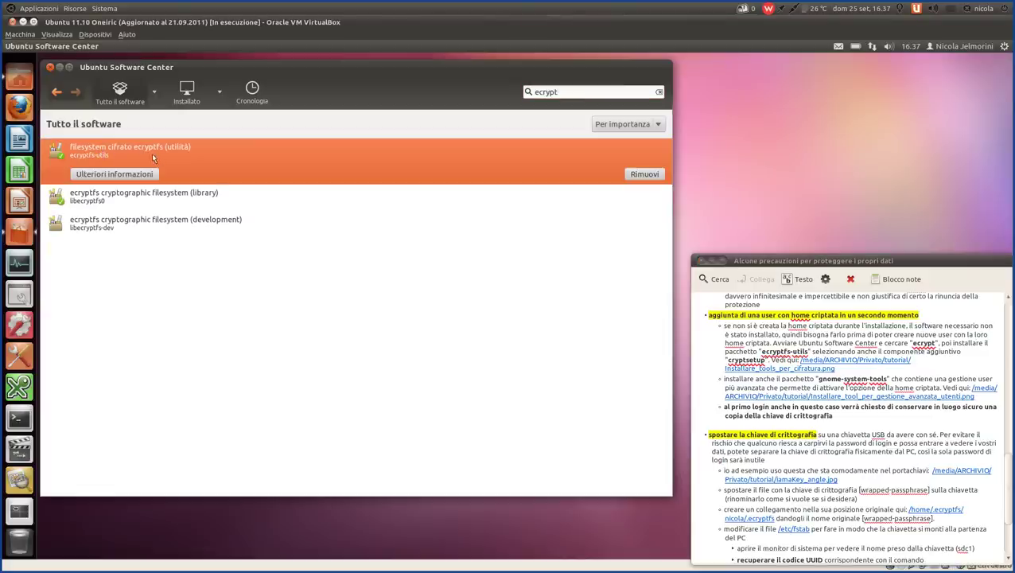
click(149, 175)
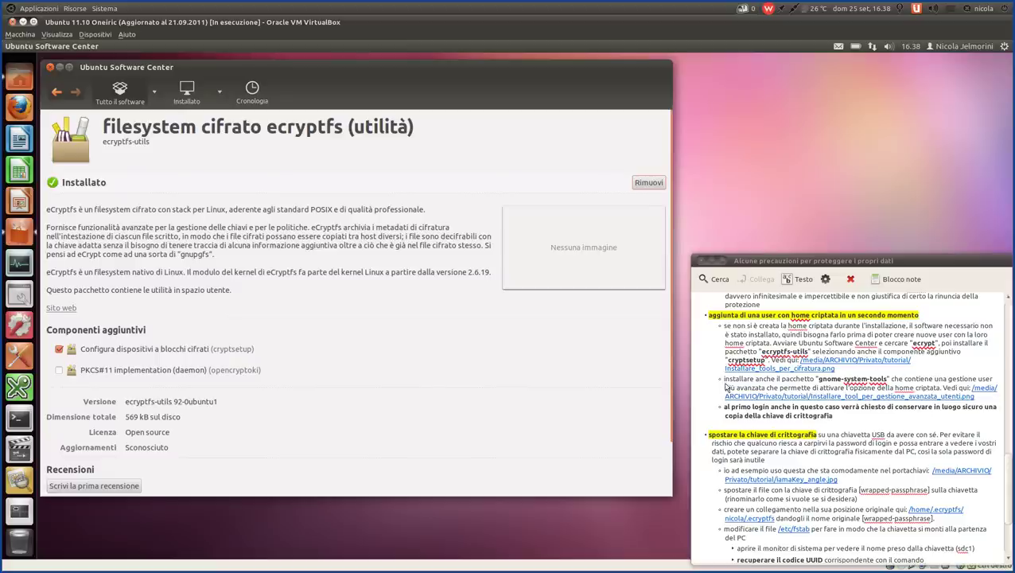
click(724, 384)
scroll(724, 384, down, 2)
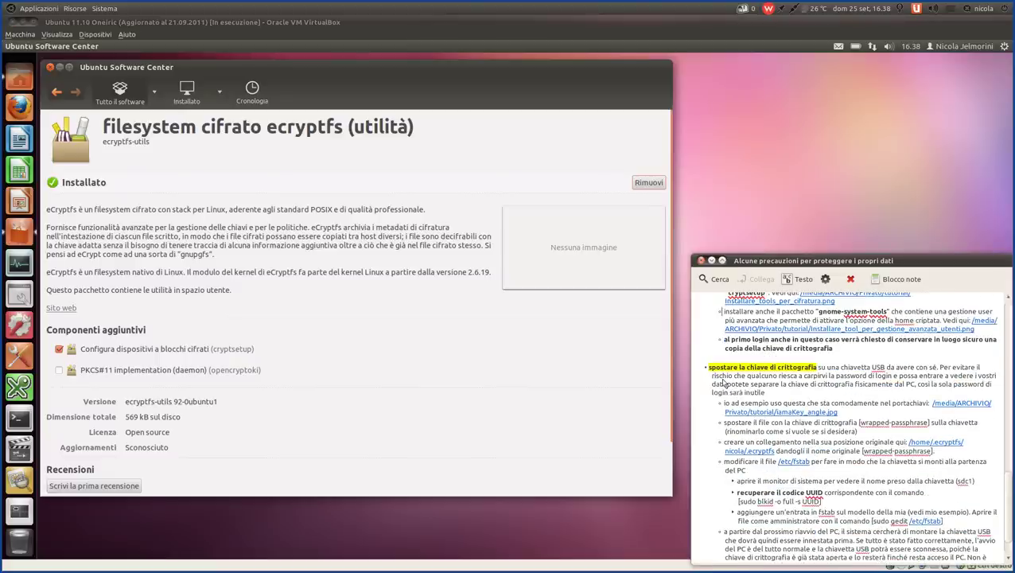
scroll(724, 384, up, 1)
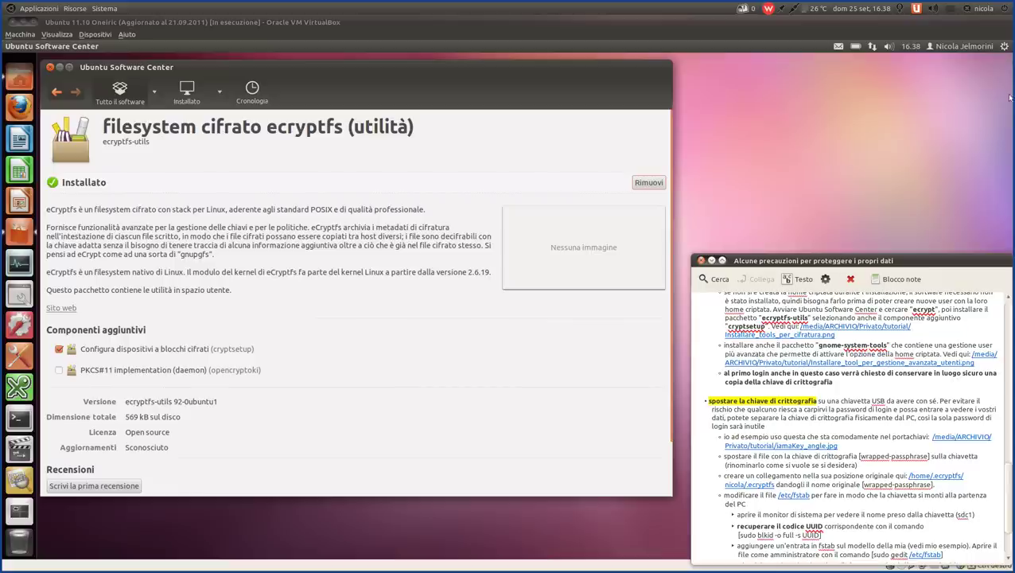
click(1006, 46)
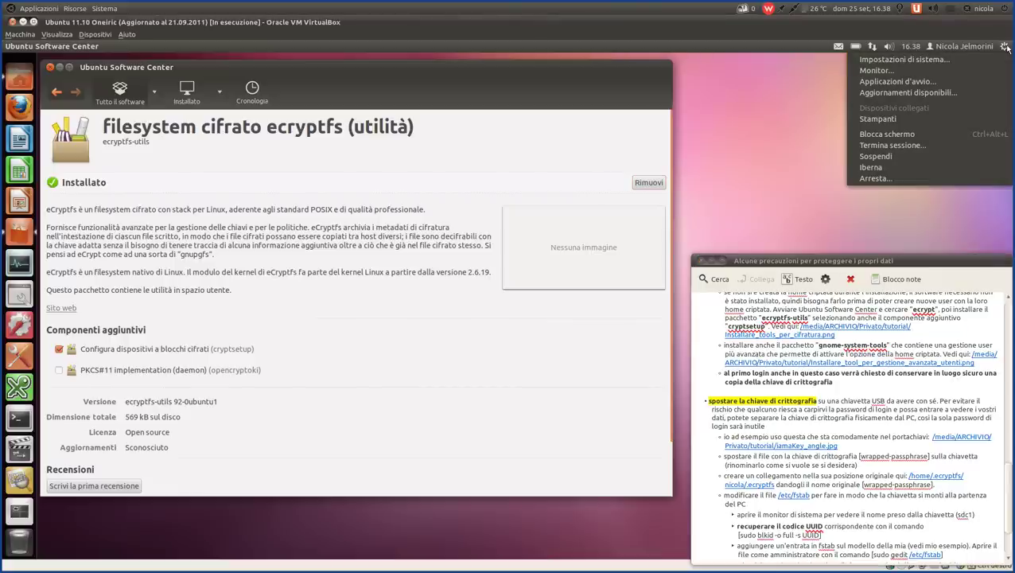
click(753, 132)
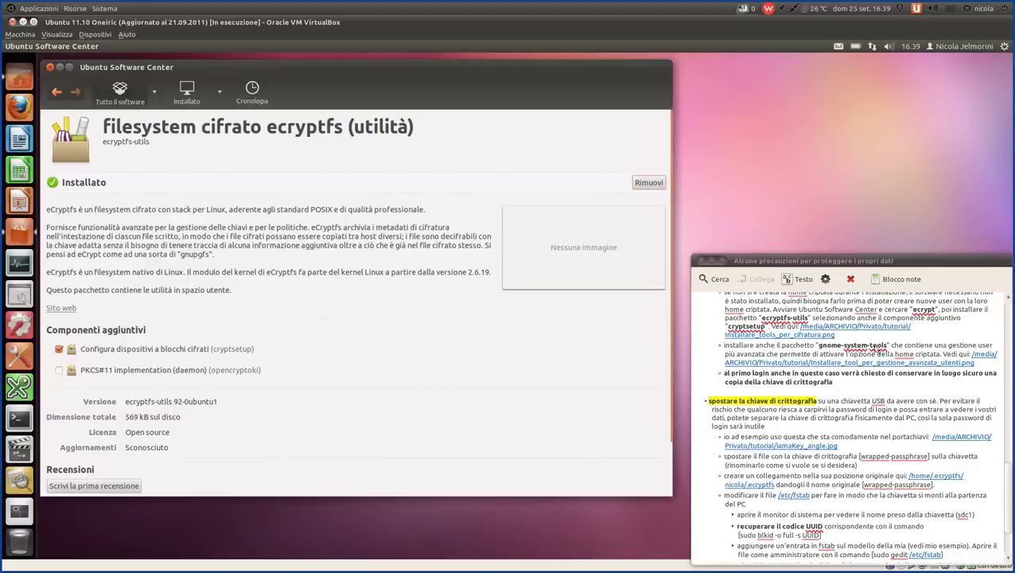
- View the note's linked gnome-system-tools screenshot, close it, and return to the 'ecrypt' results
click(845, 365)
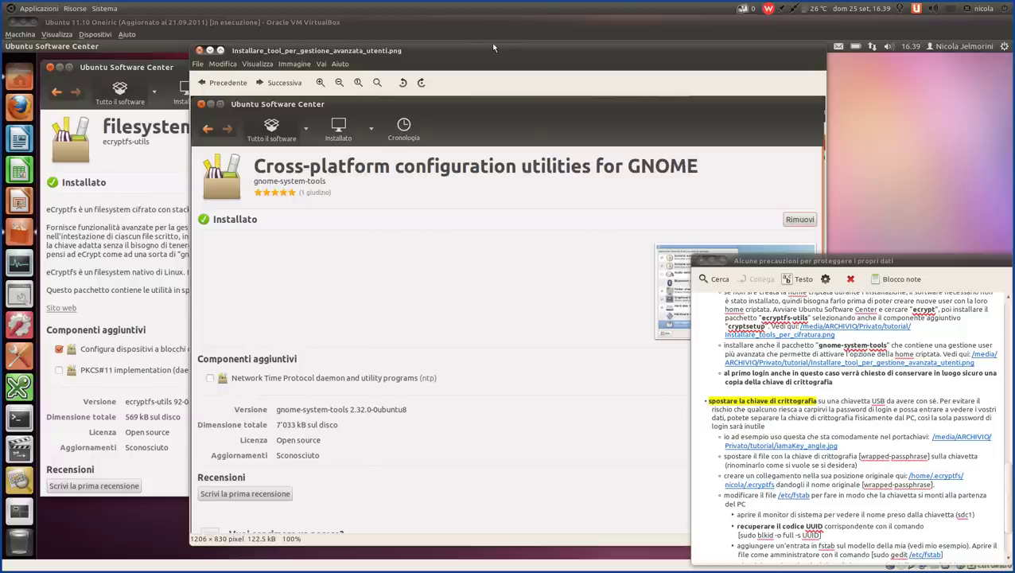
drag(492, 48, 454, 52)
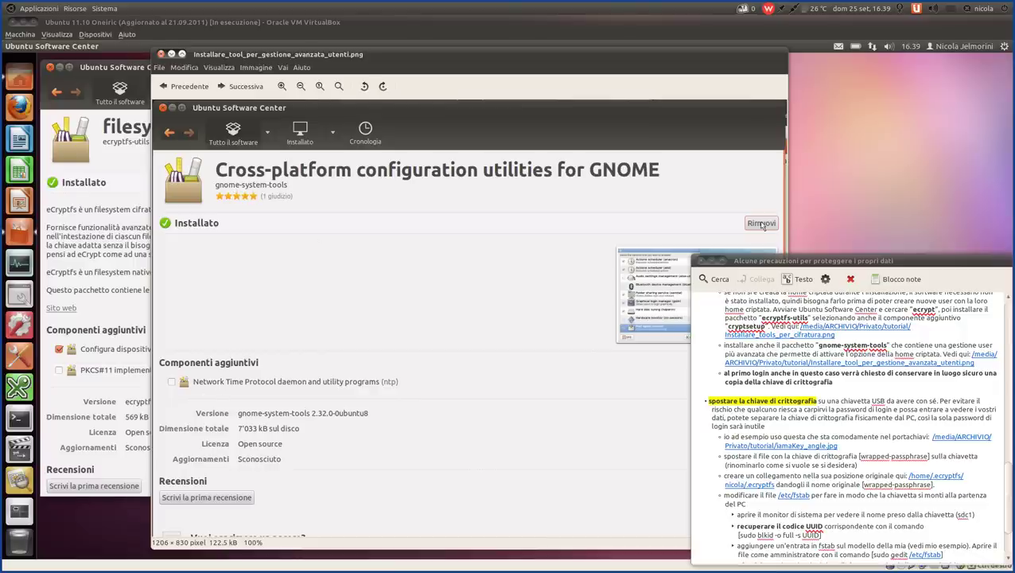
click(162, 54)
click(56, 91)
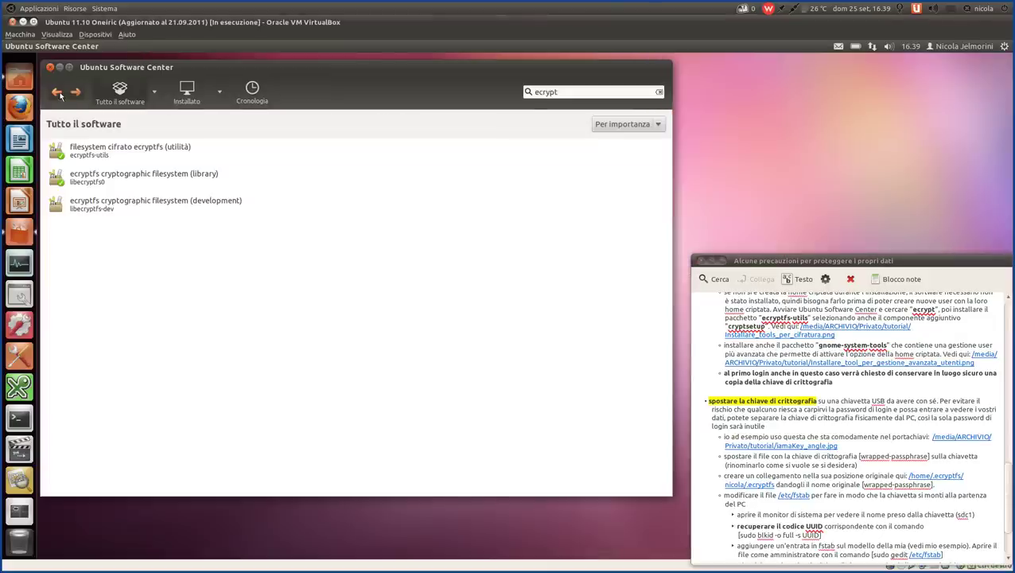
- Search 'gnome-system', confirm gnome-system-tools was installed on 21/09/2011, then close Software Center
key(ctrl+a)
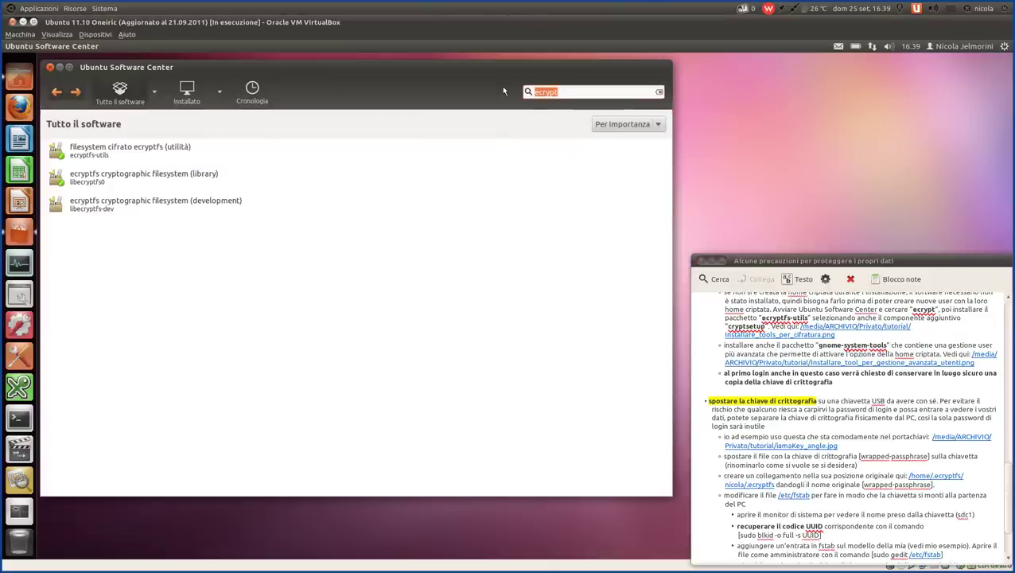
text(gnome)
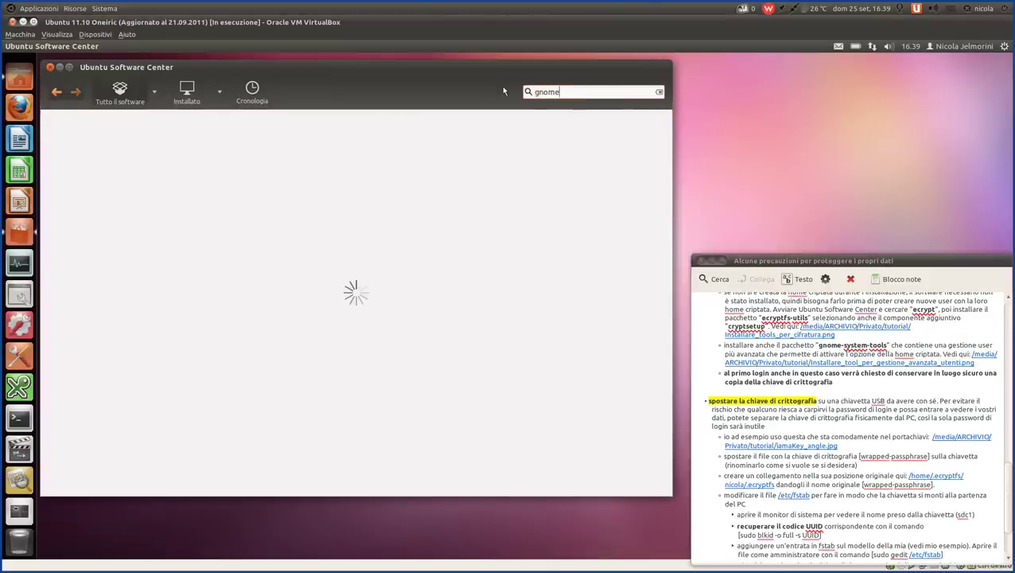
text(-system)
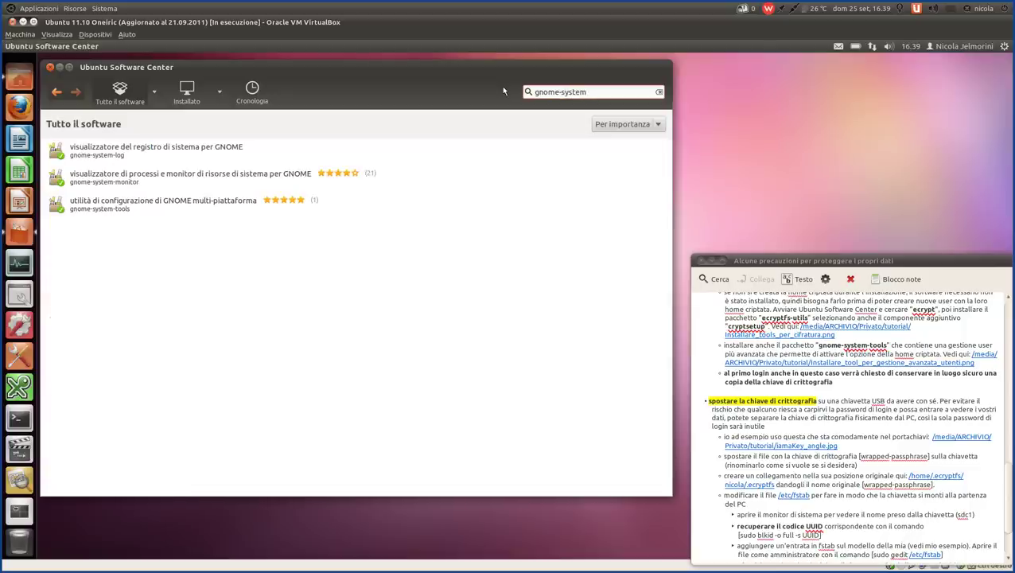
click(117, 207)
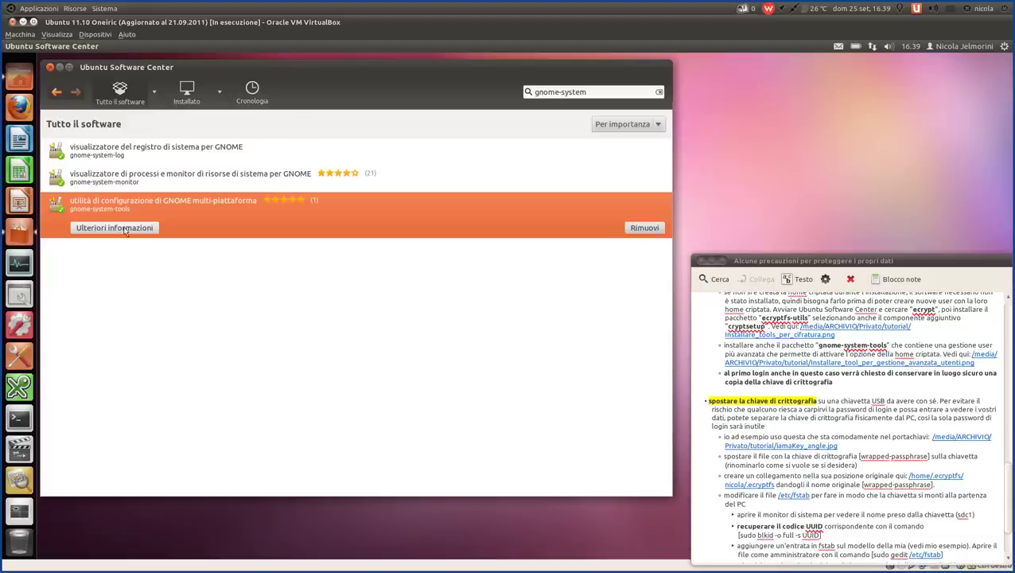
click(125, 229)
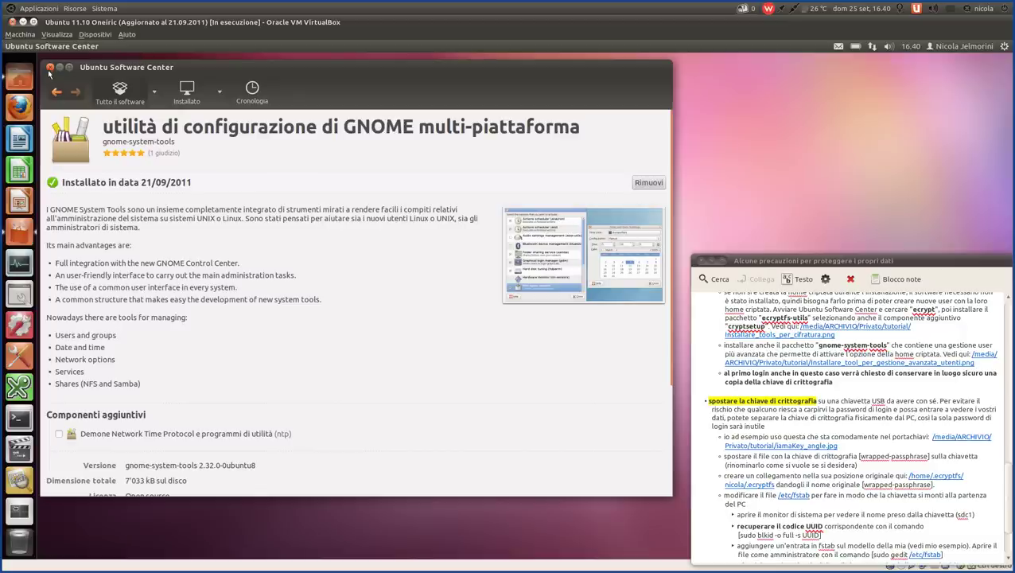
click(49, 67)
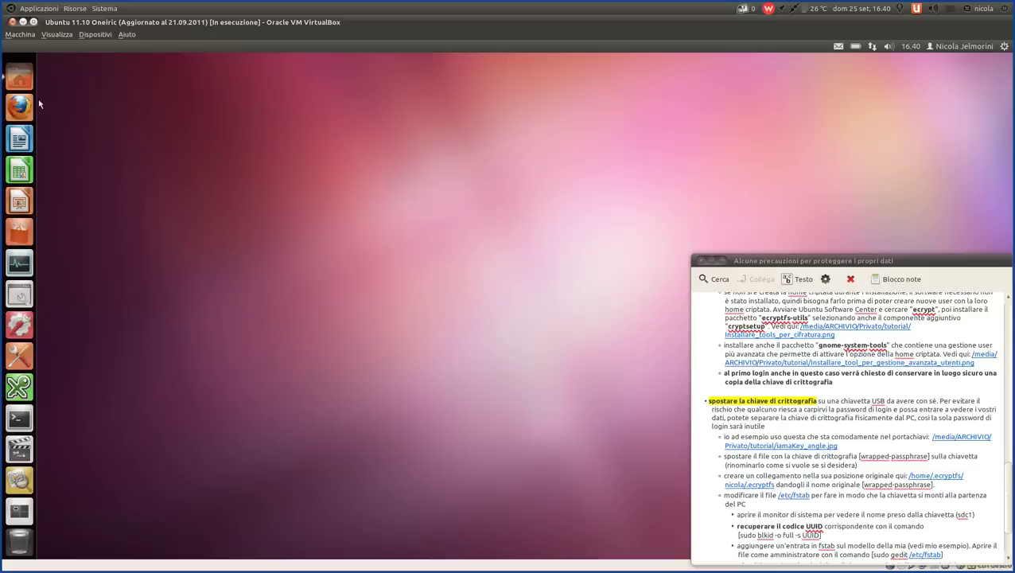
- Search the Dash Applications lens for 'ute' to find Account utente and Utenti e gruppi
click(20, 71)
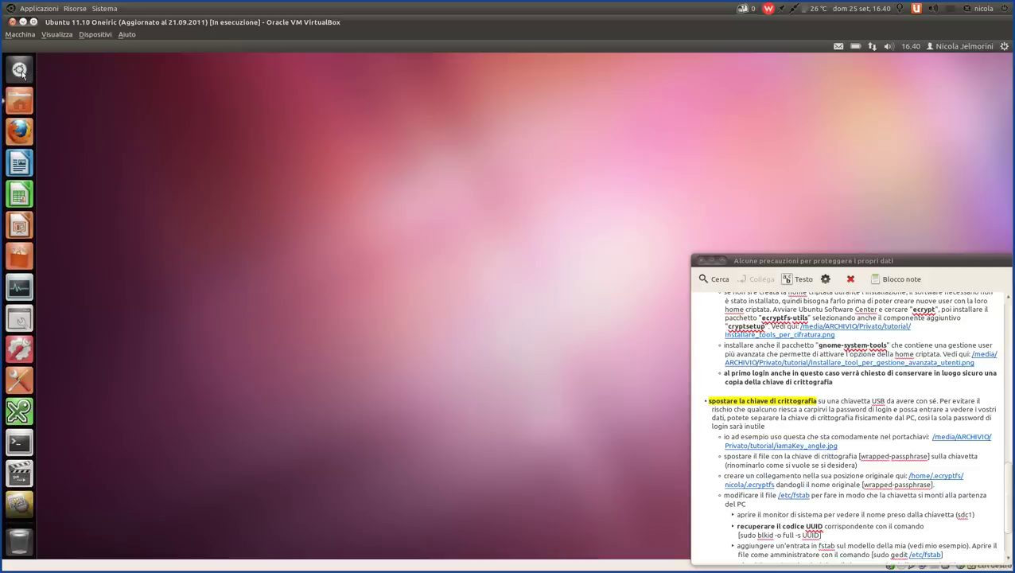
click(20, 71)
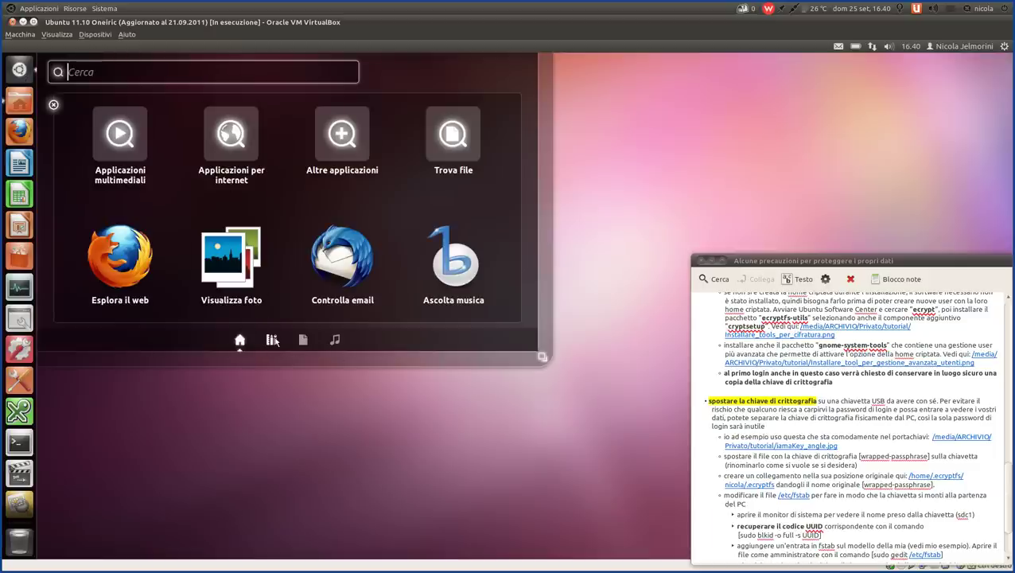
click(272, 340)
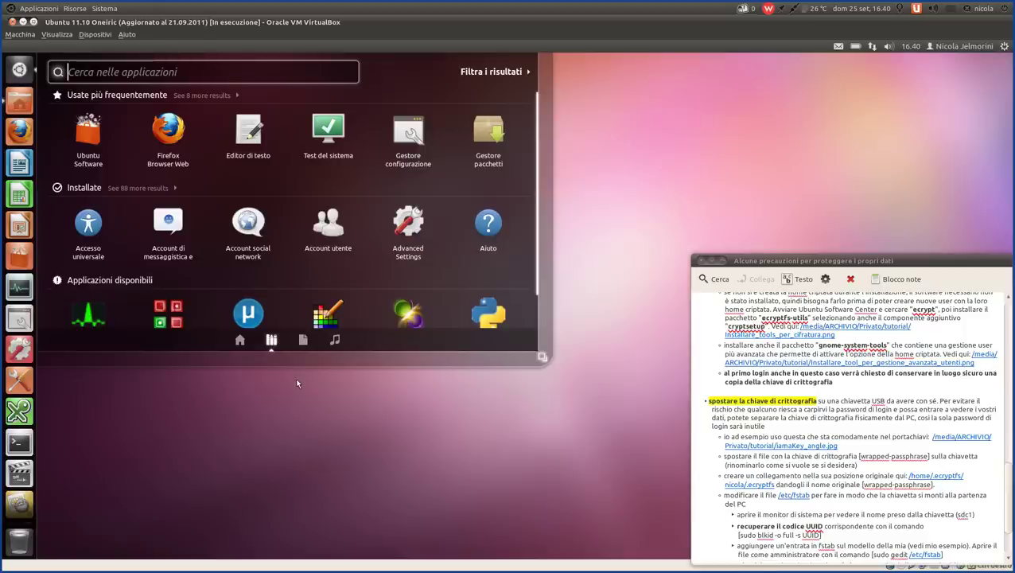
scroll(270, 205, down, 1)
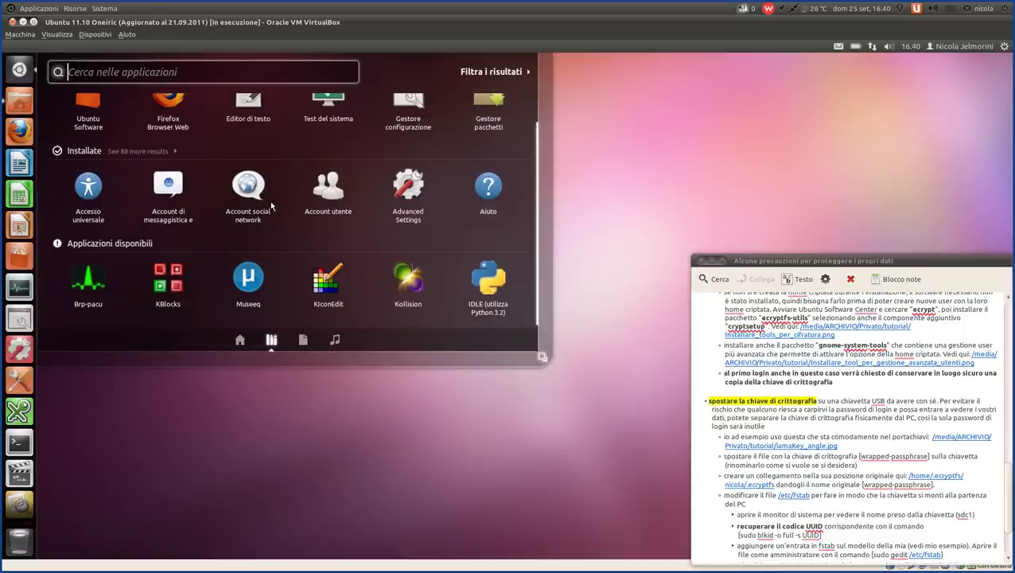
scroll(270, 205, up, 1)
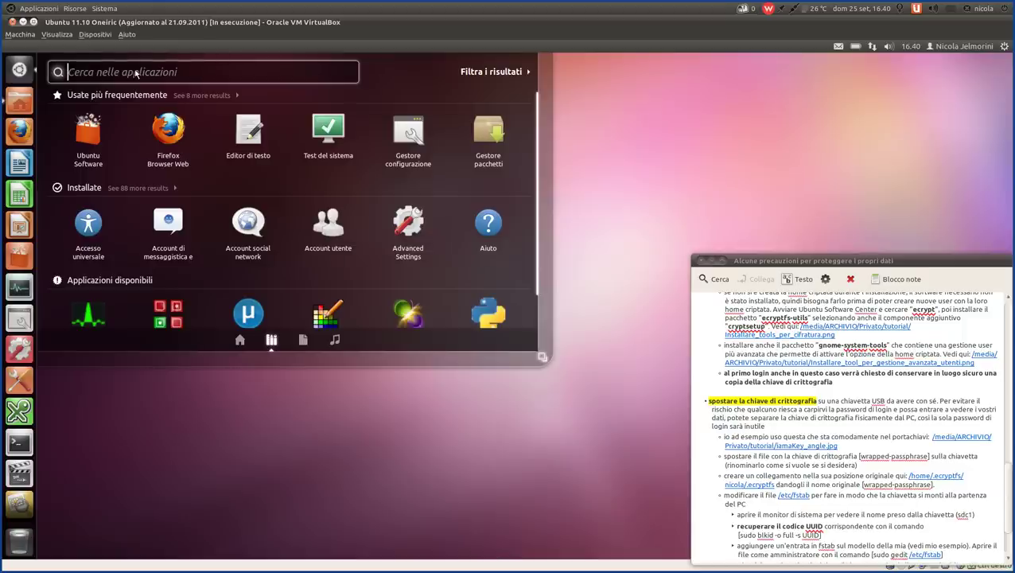
text(ute)
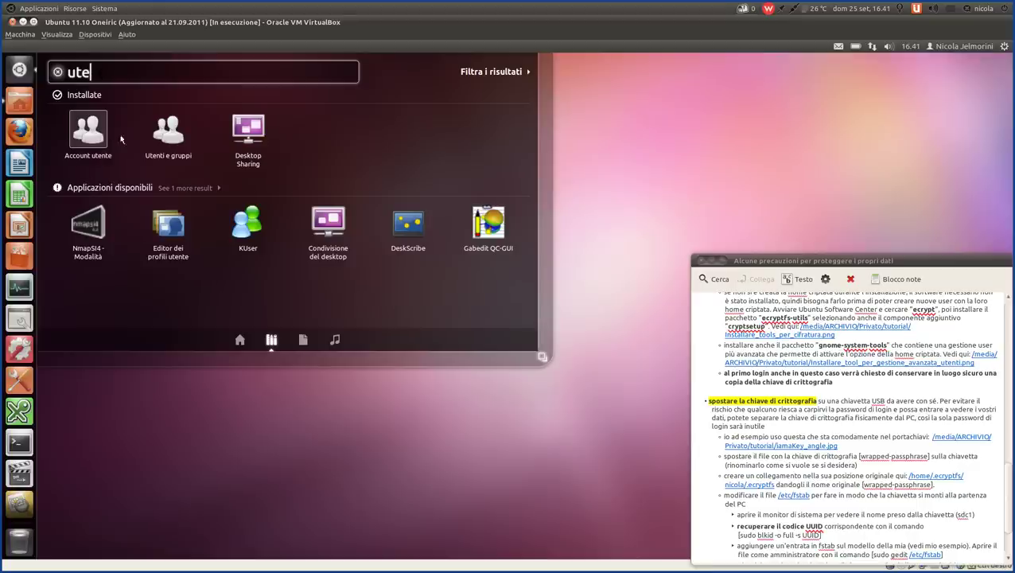
click(1006, 47)
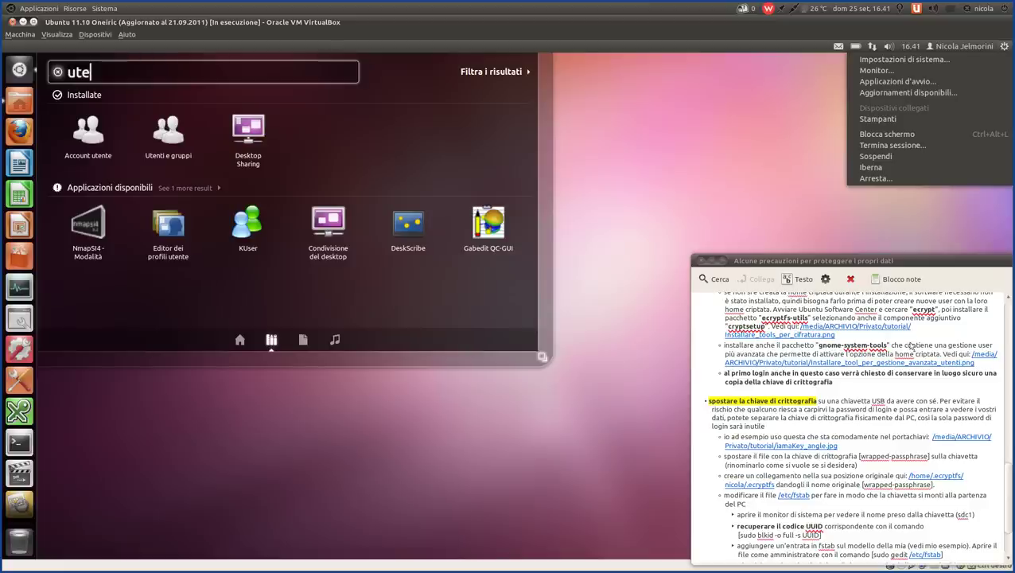
click(98, 73)
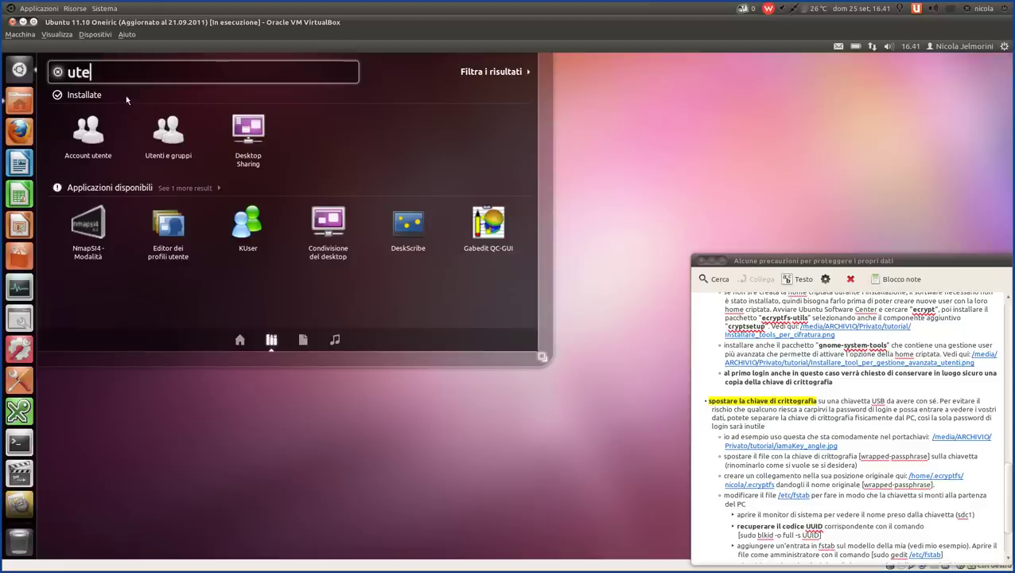
- Launch Utenti e gruppi and display the Protetto account's details
click(169, 136)
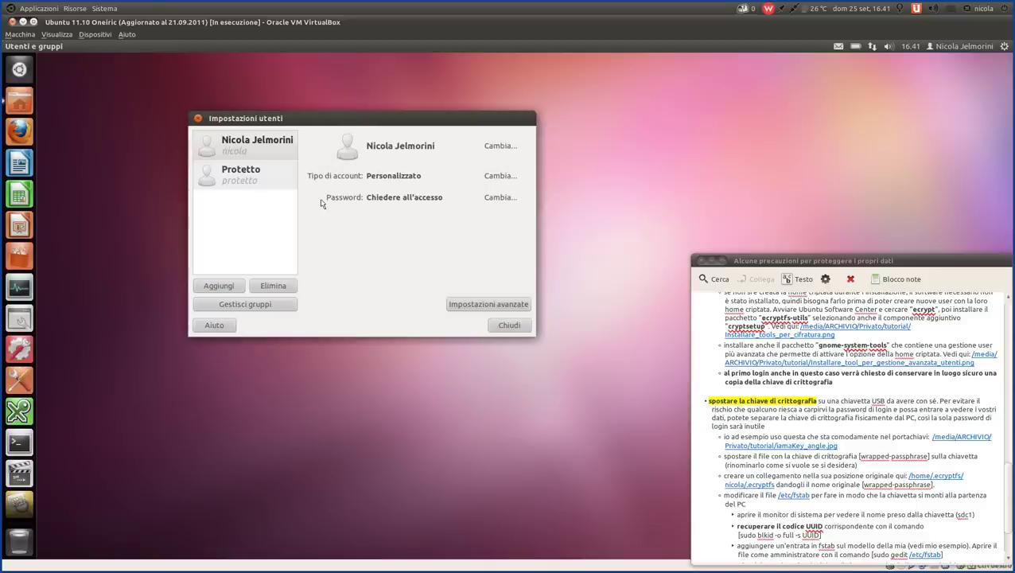
click(261, 143)
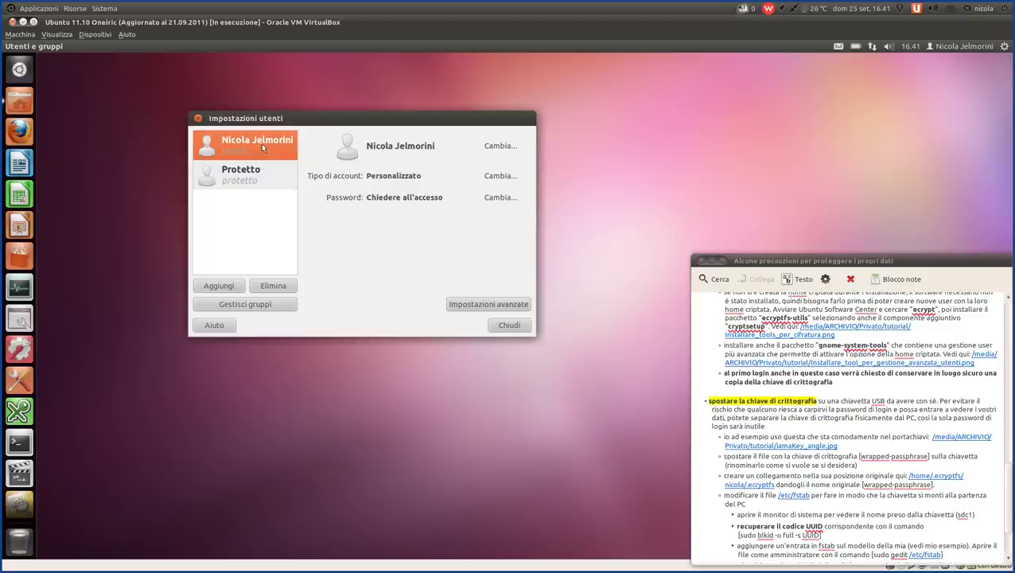
click(252, 182)
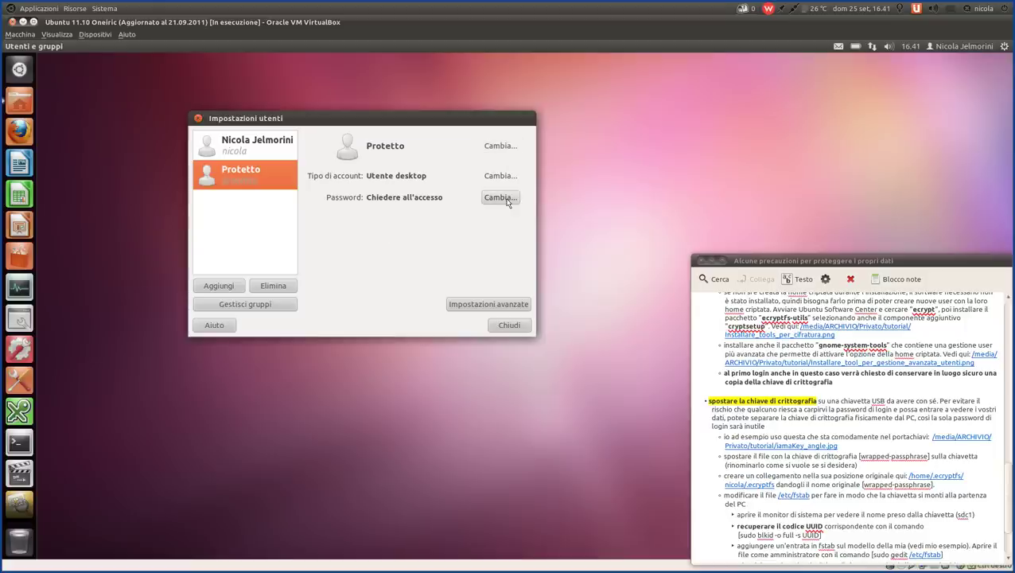
- Authenticate and review Protetto's advanced settings (home /home/protetto, user ID 1001), then cancel unchanged
click(457, 306)
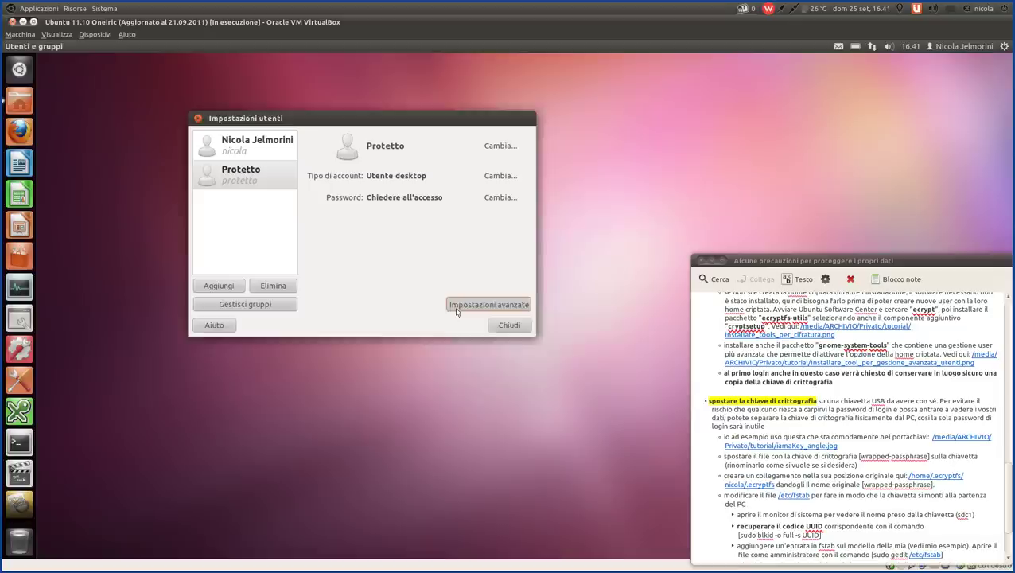
text(•••••)
key(Return)
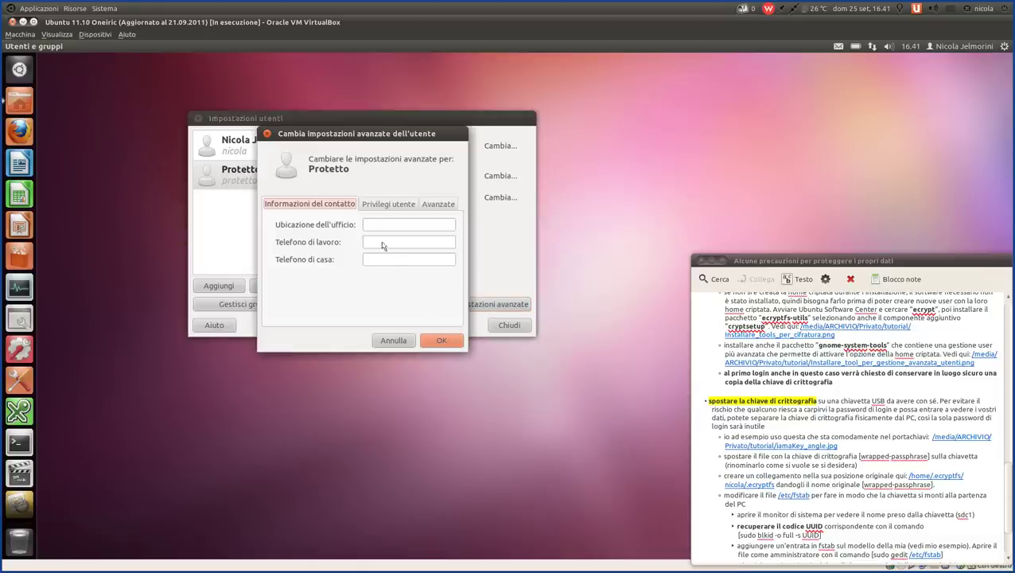
click(378, 205)
click(448, 206)
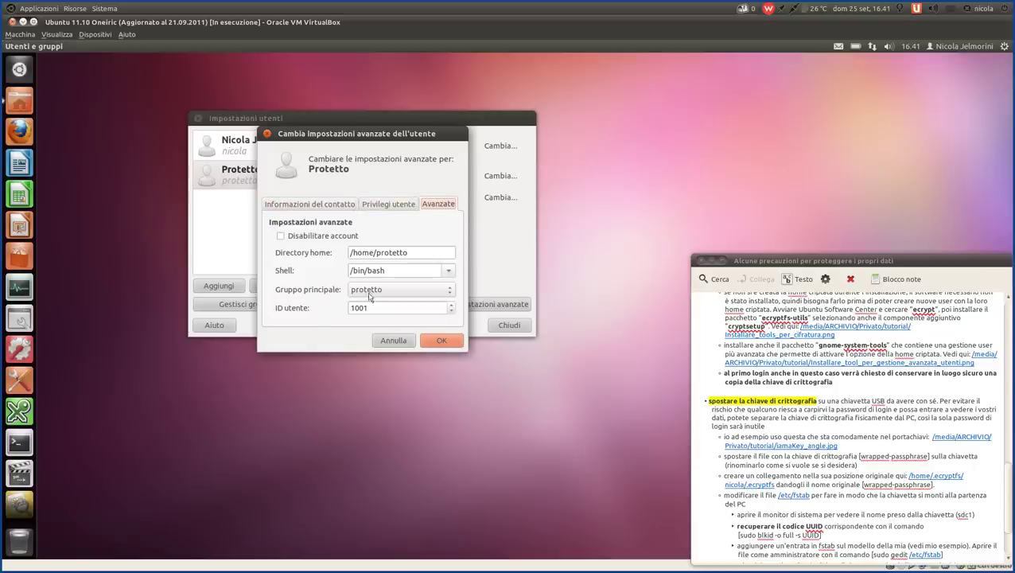
click(393, 341)
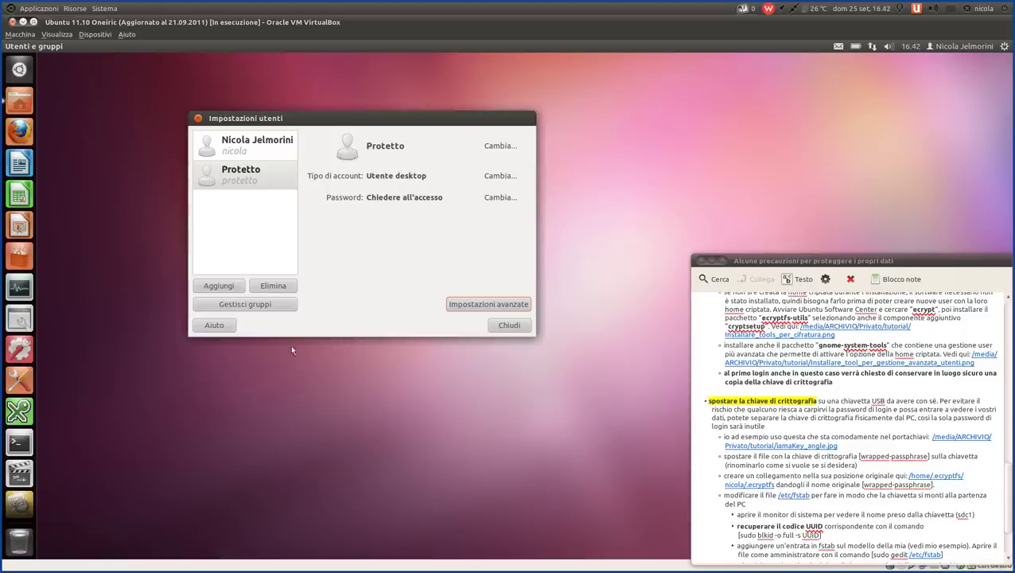
- Start a new user 'pippo' with 'Cifra la cartella home' encryption ticked
click(218, 287)
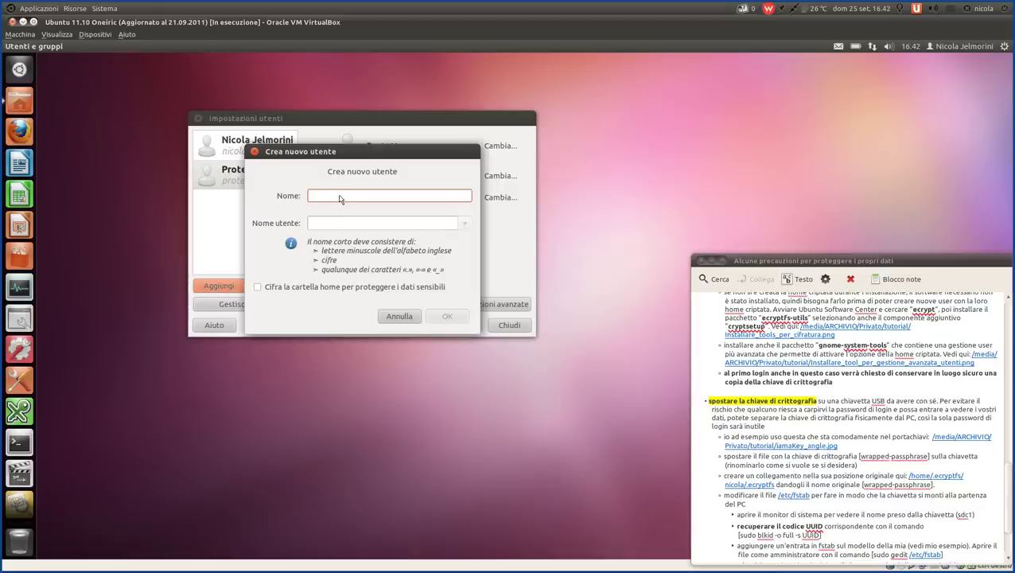
text(pippo)
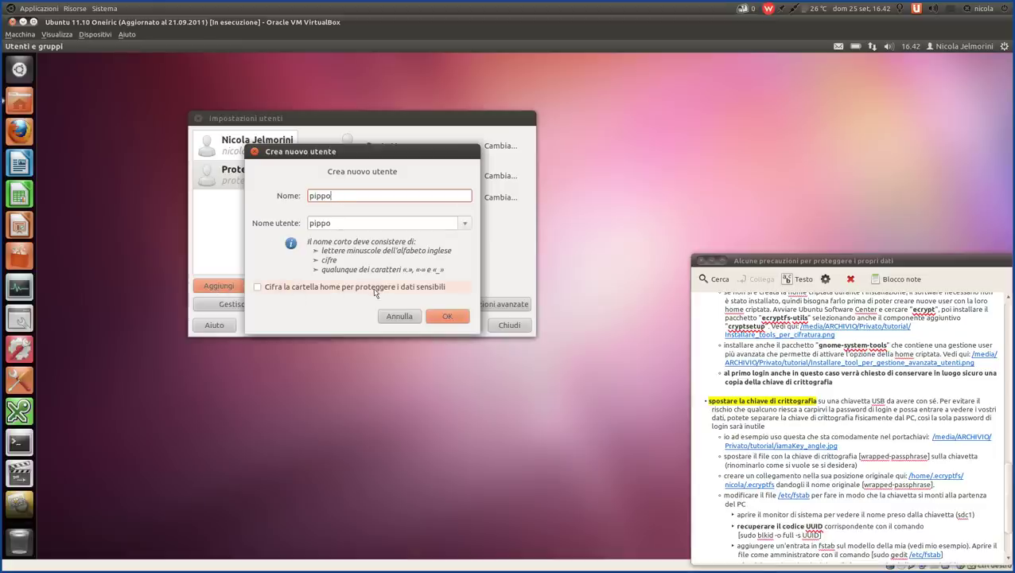
click(257, 290)
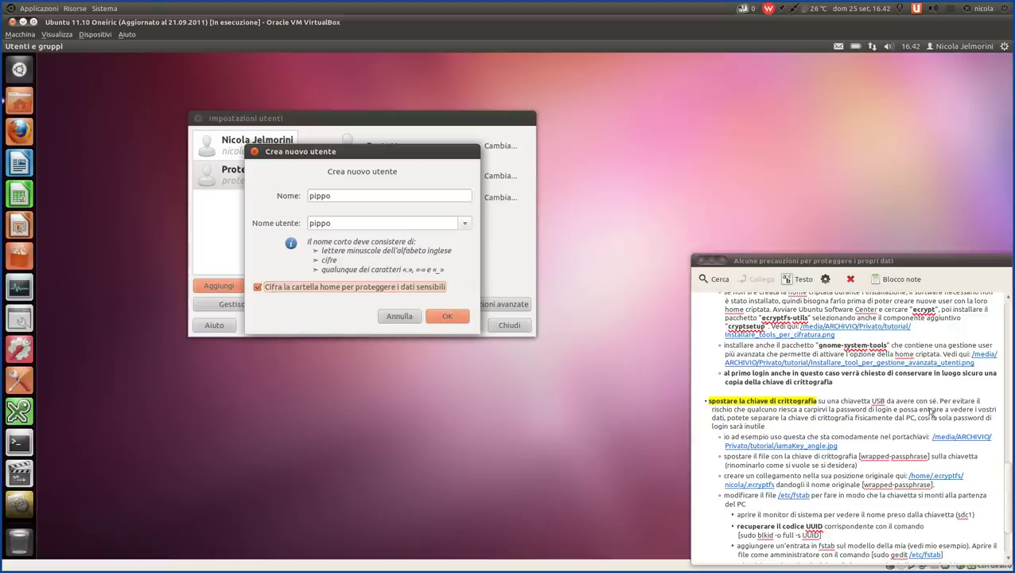
scroll(915, 410, up, 10)
scroll(913, 413, up, 3)
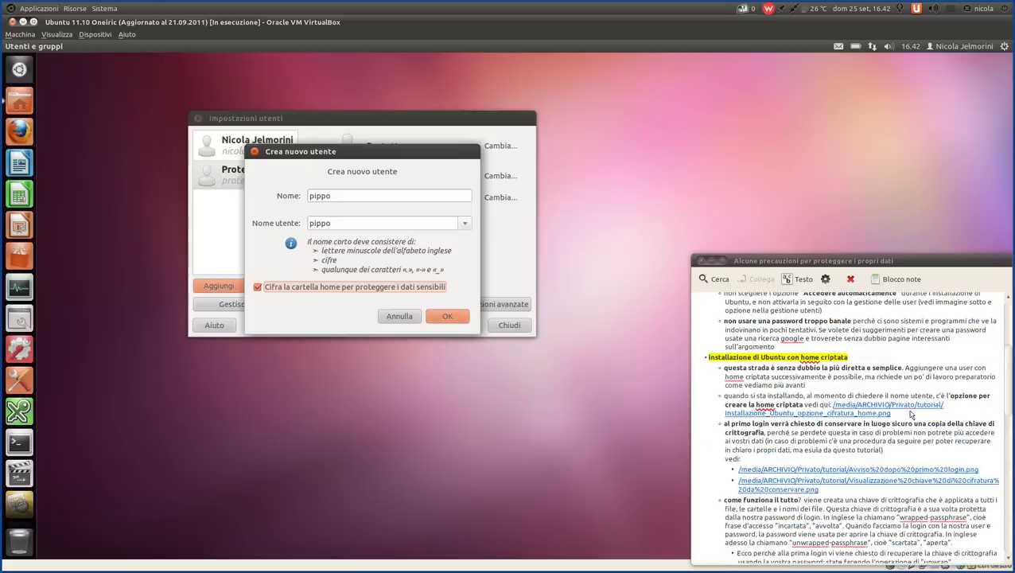
click(849, 413)
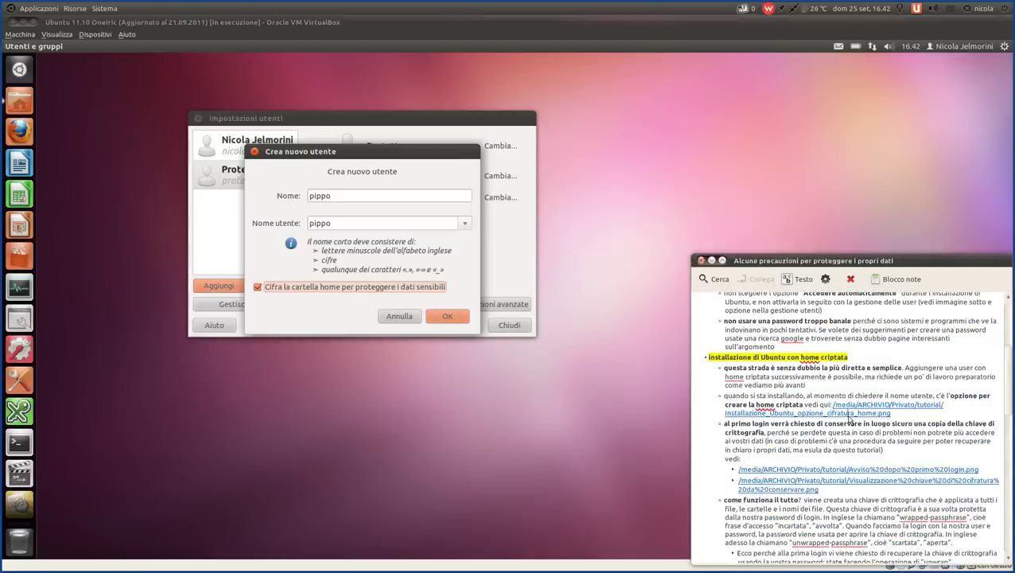
- Close the installer screenshot of the home-encryption option and cancel the pending new-user creation
drag(487, 46, 298, 46)
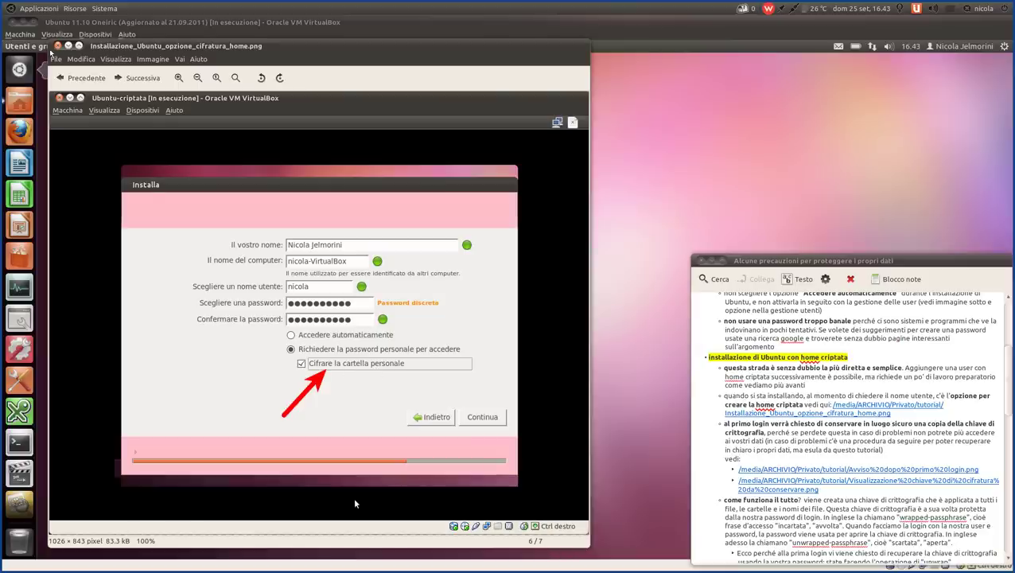
key(ctrl+w)
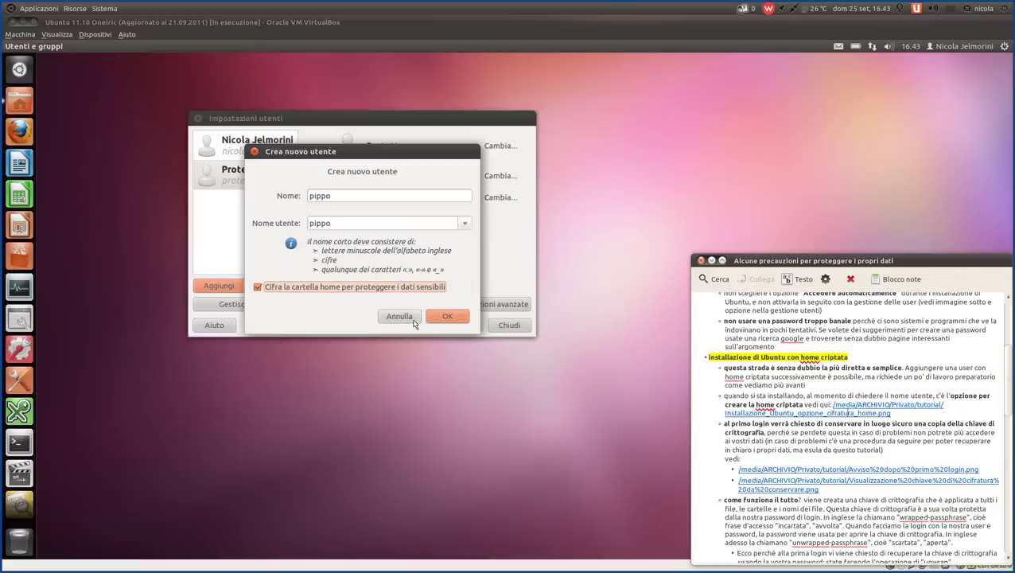
click(412, 320)
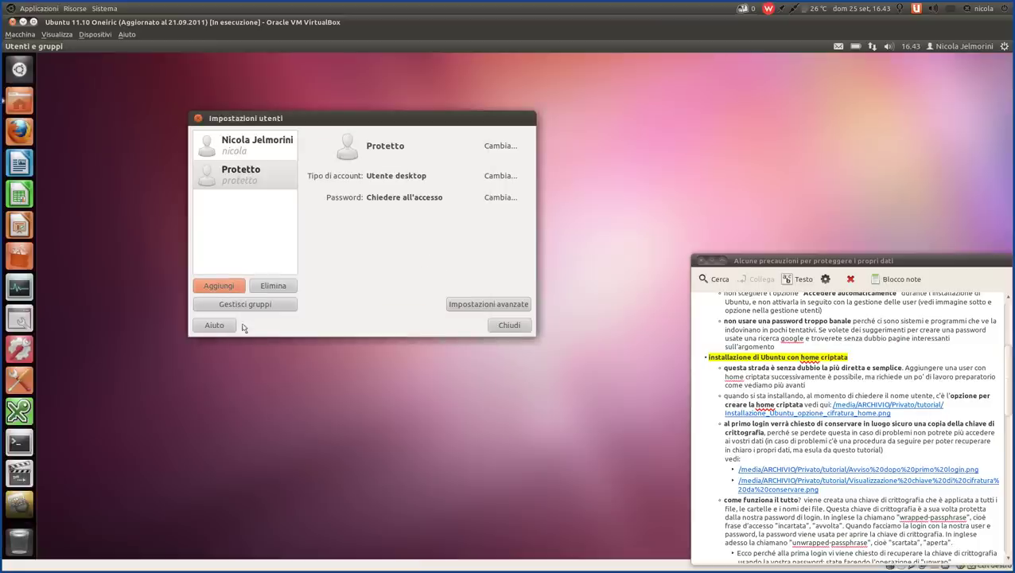
- Create a new user account named 'pippo' with an encrypted home folder
click(219, 286)
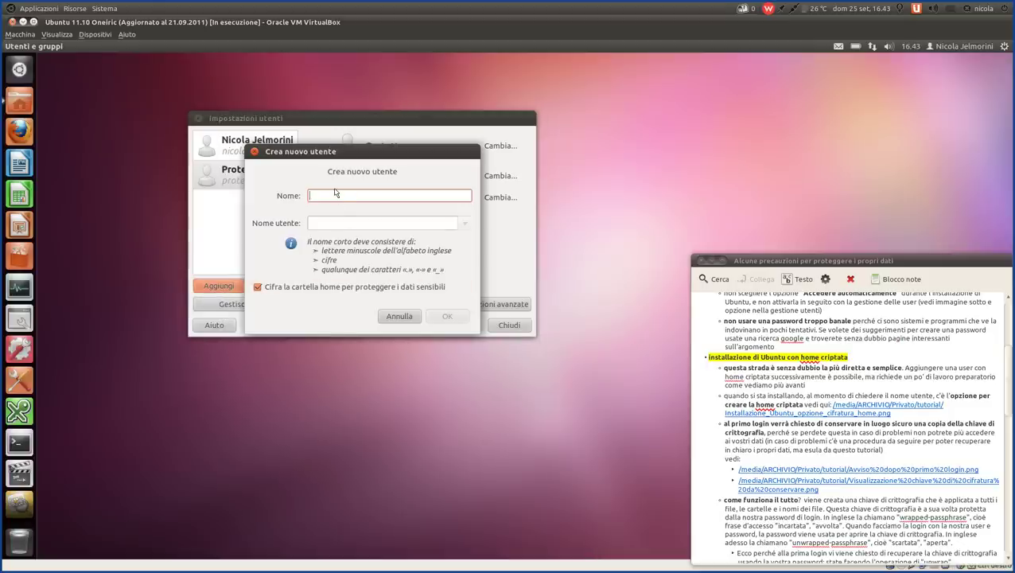
text(pippo)
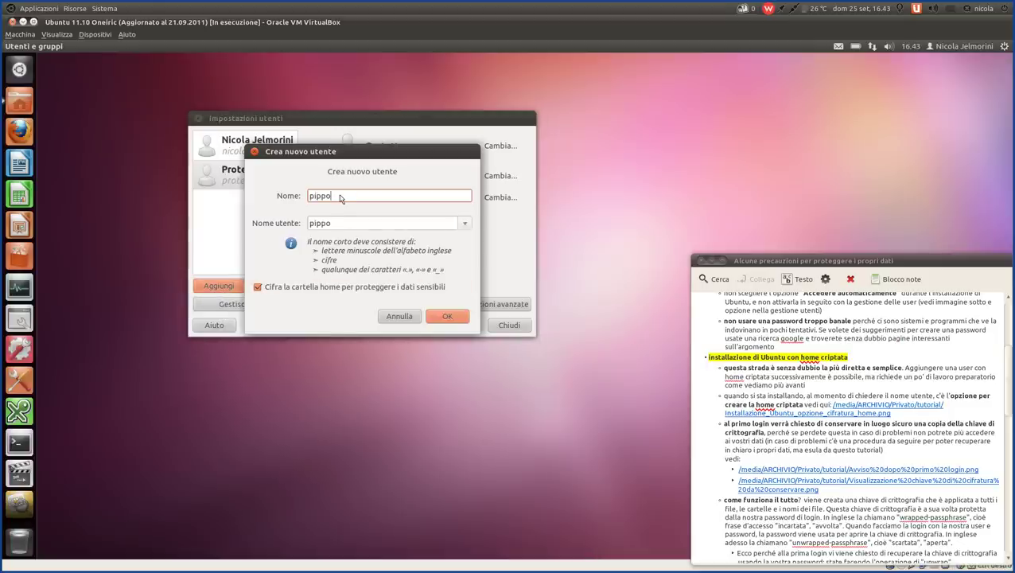
click(458, 320)
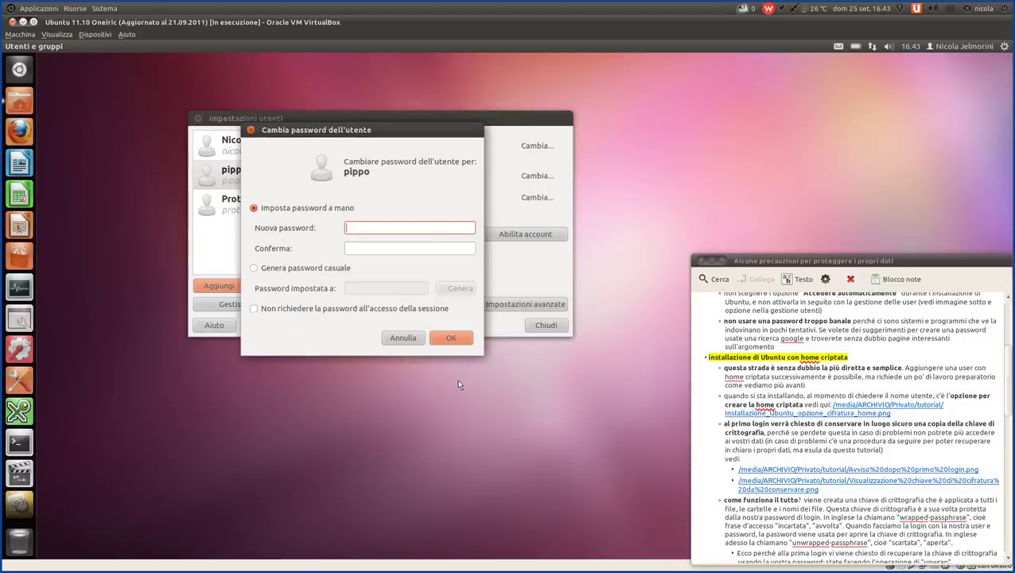
- Try a five-character password for pippo in both fields and dismiss the too-short warning
drag(356, 132, 422, 154)
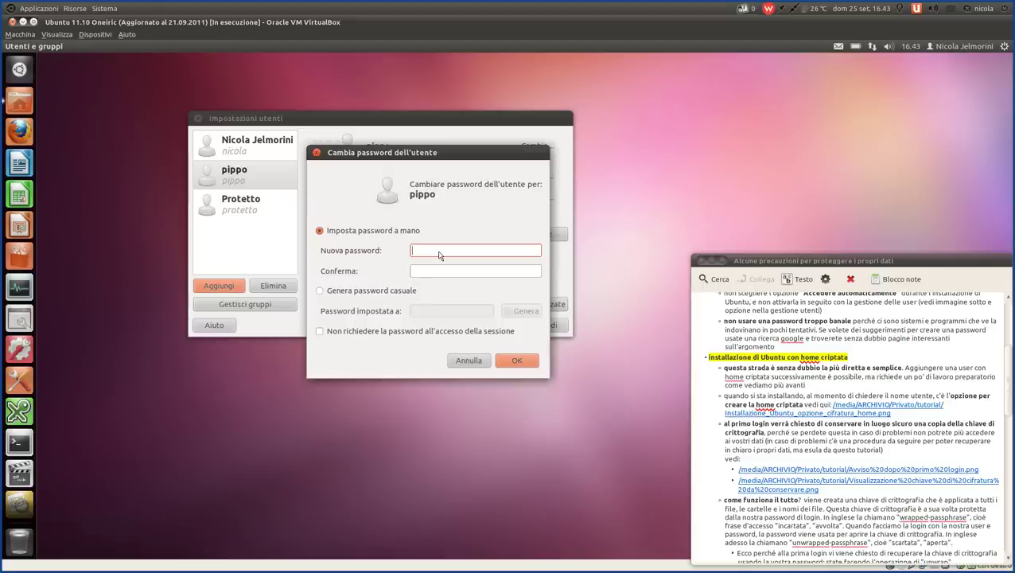
key(Tab)
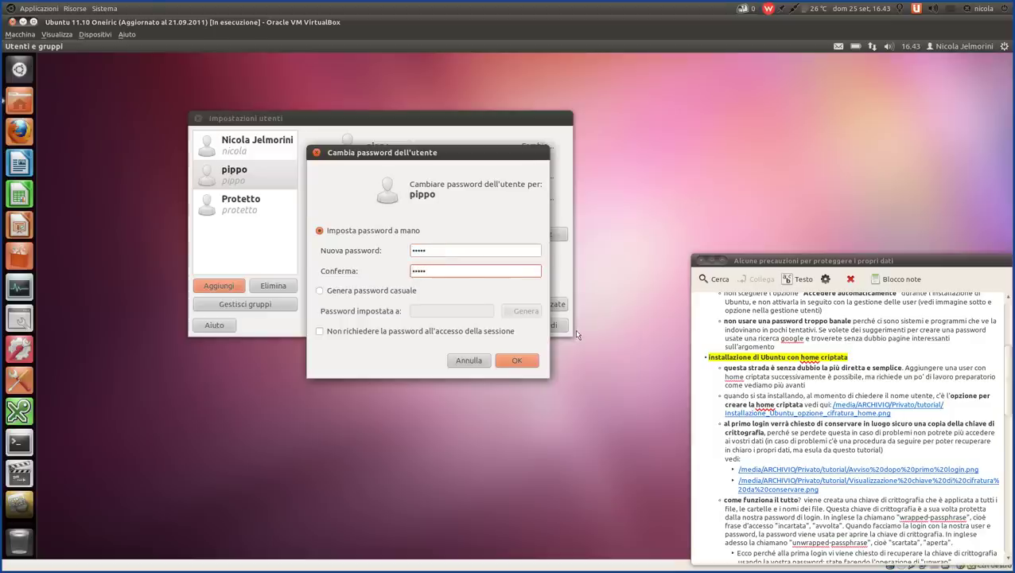
click(513, 362)
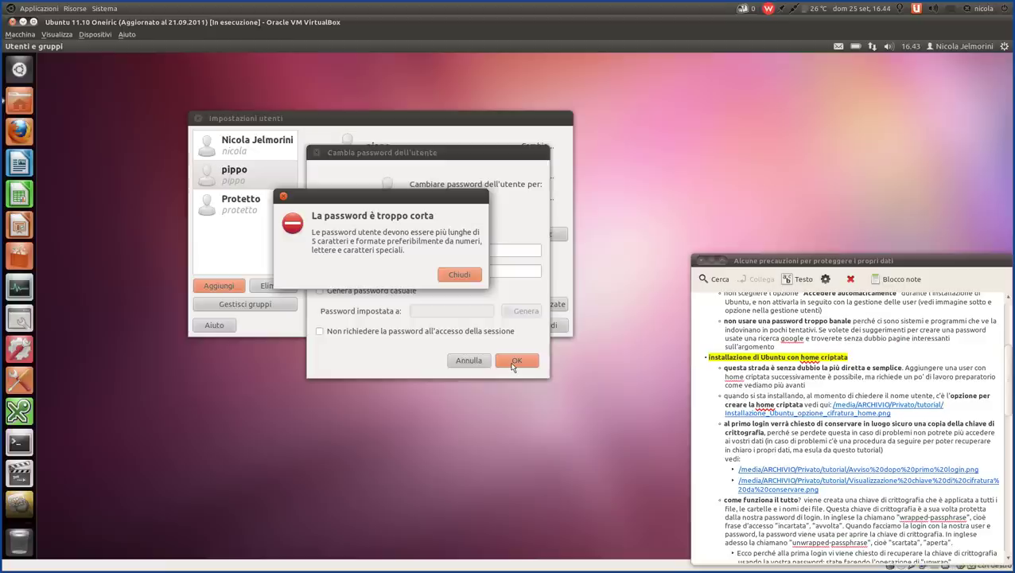
click(466, 274)
- Save a longer password for pippo, then select the pippo account to show its details
click(470, 252)
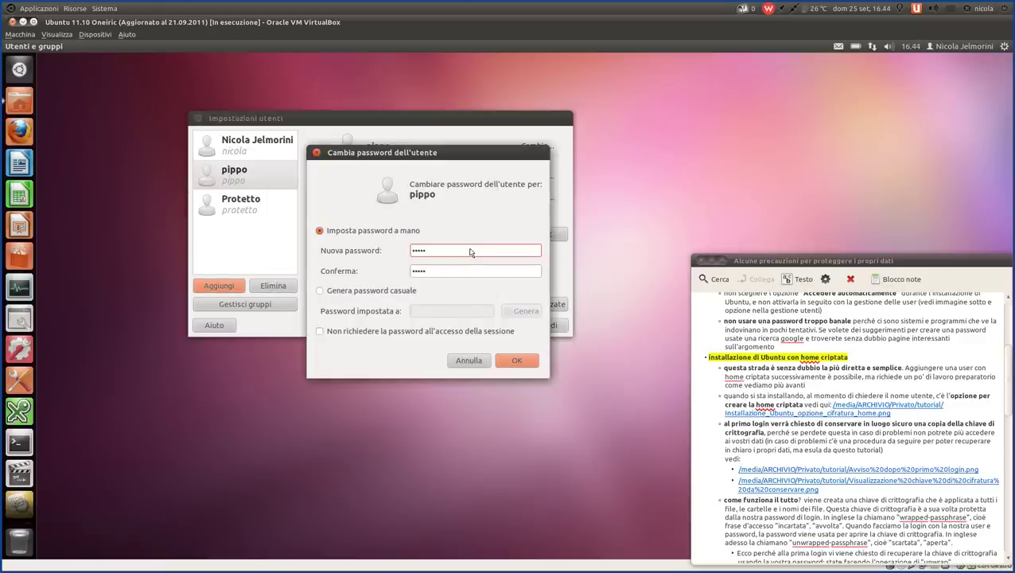
text(•••••)
key(Tab)
text(•••••••)
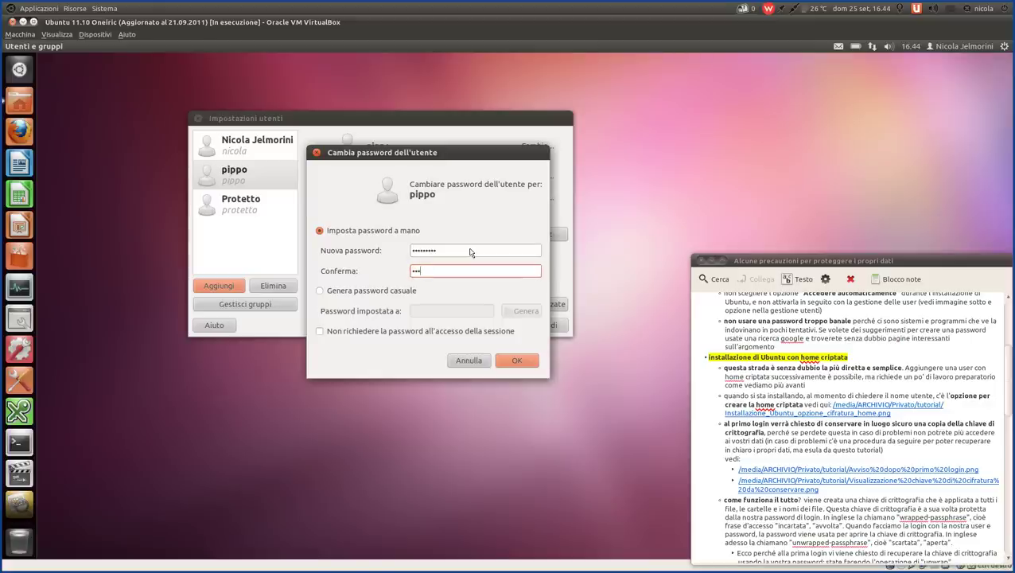
text(•••)
click(536, 362)
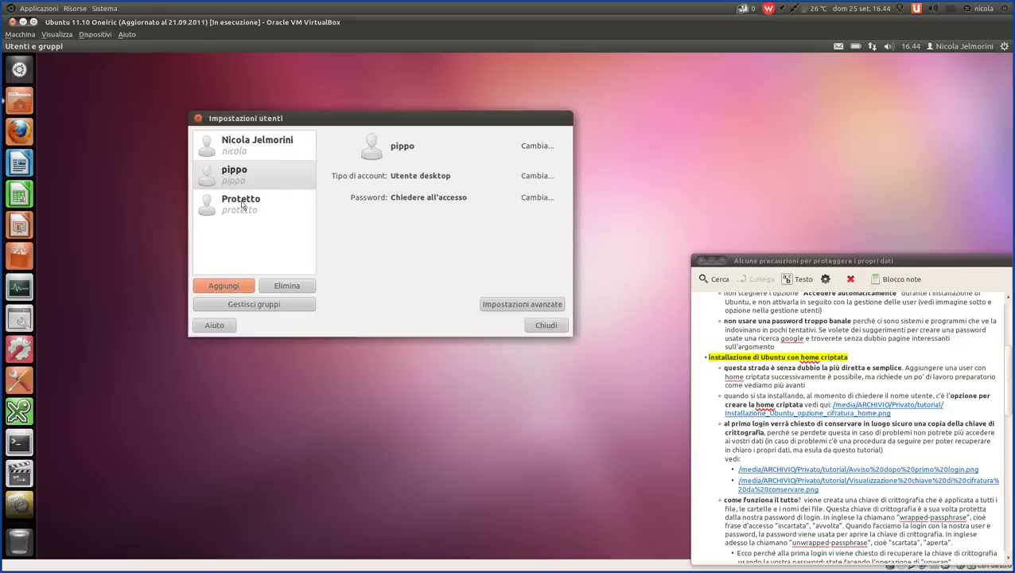
click(237, 176)
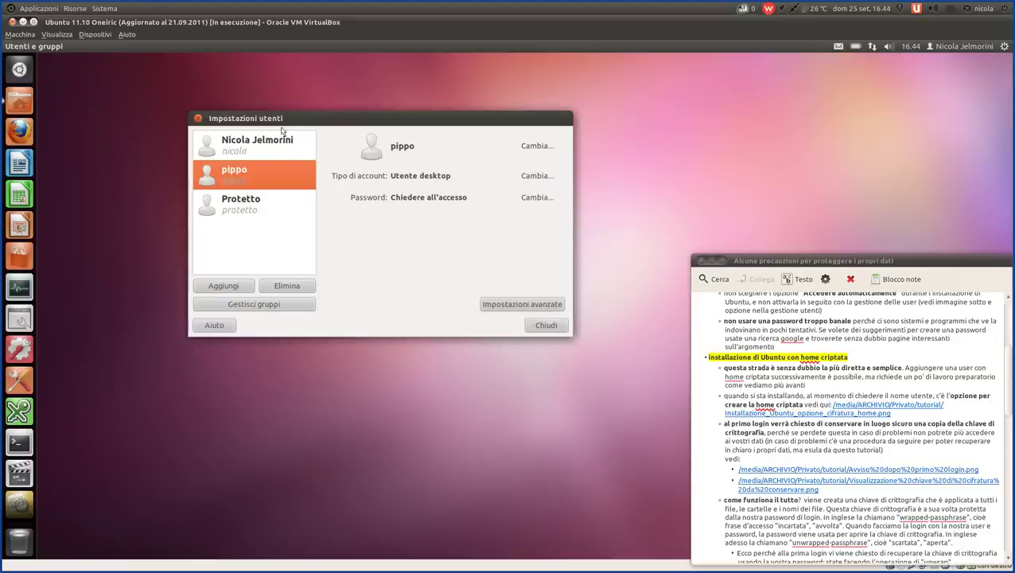
drag(280, 119, 689, 81)
- Browse from the Home folder up to /home and show hidden files
click(19, 101)
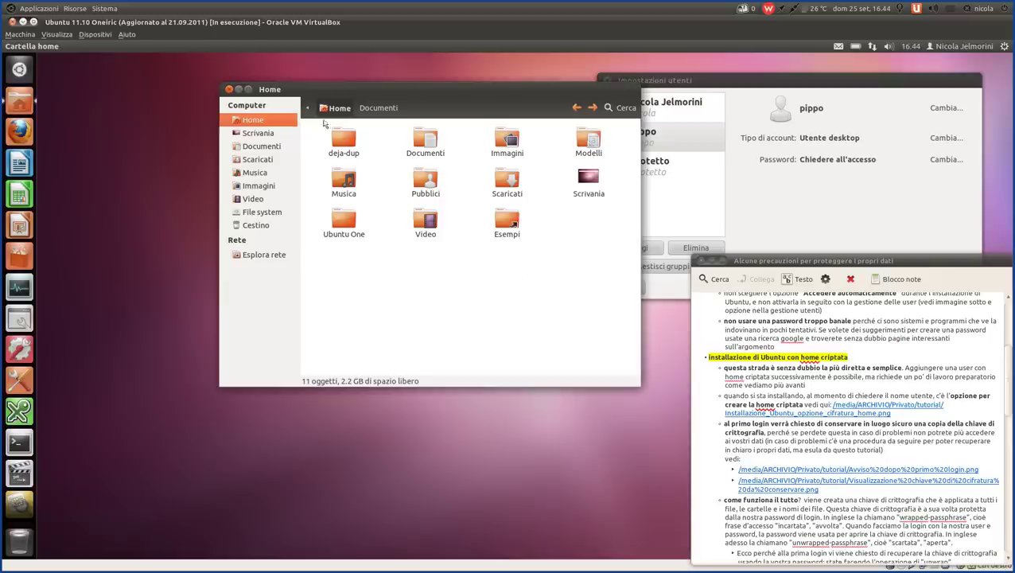
click(308, 108)
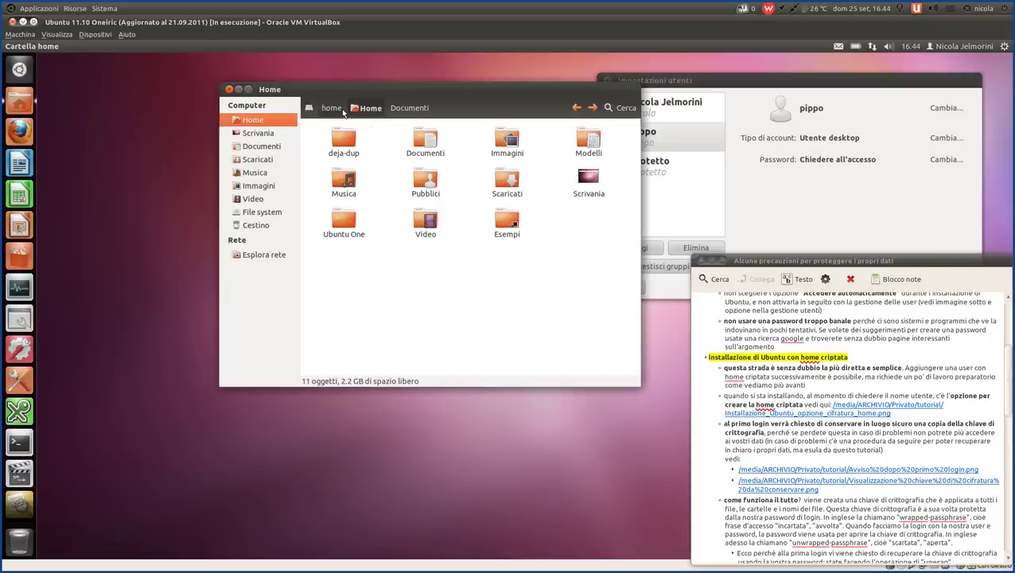
click(338, 109)
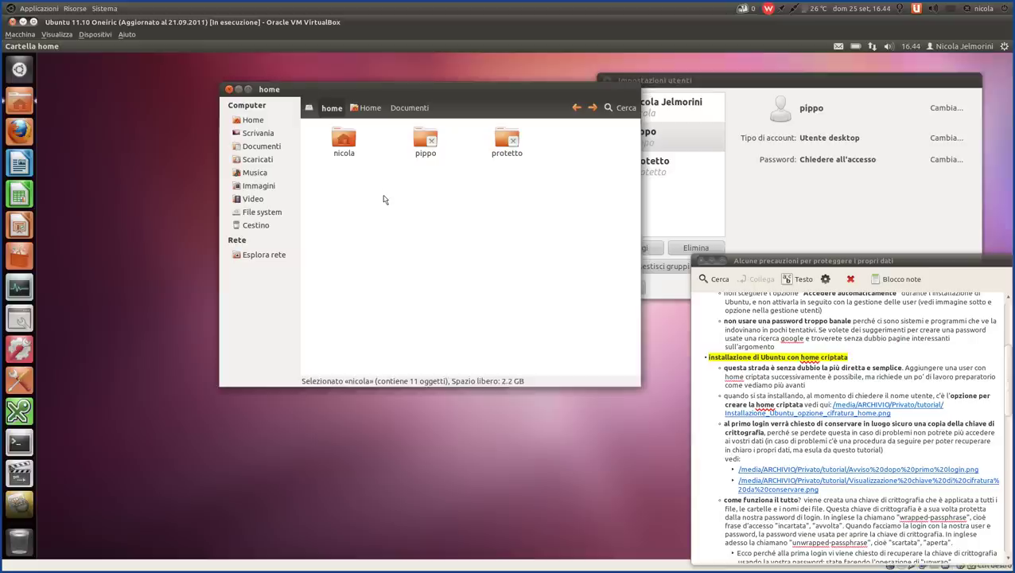
click(384, 199)
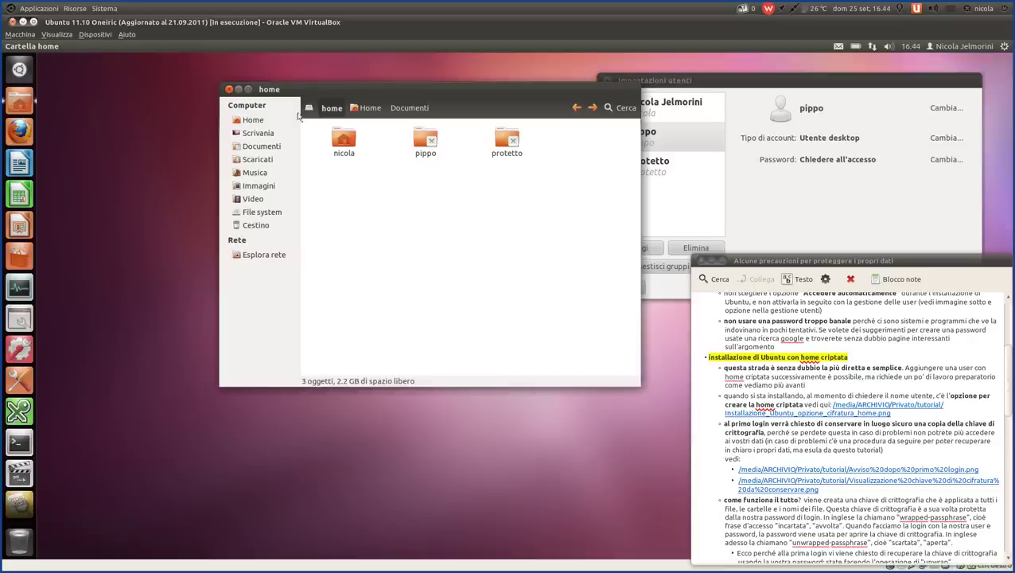
click(109, 48)
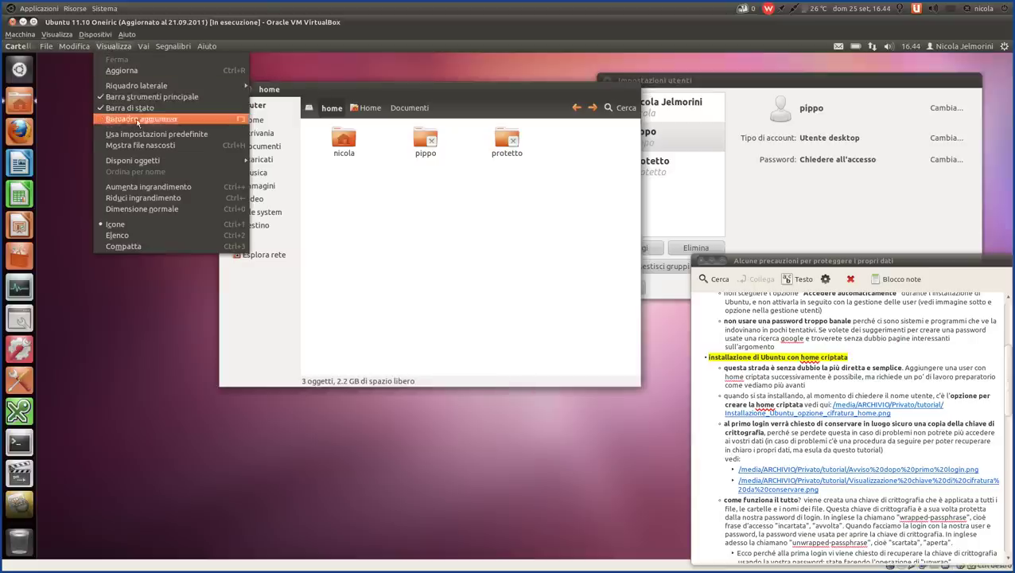
click(143, 145)
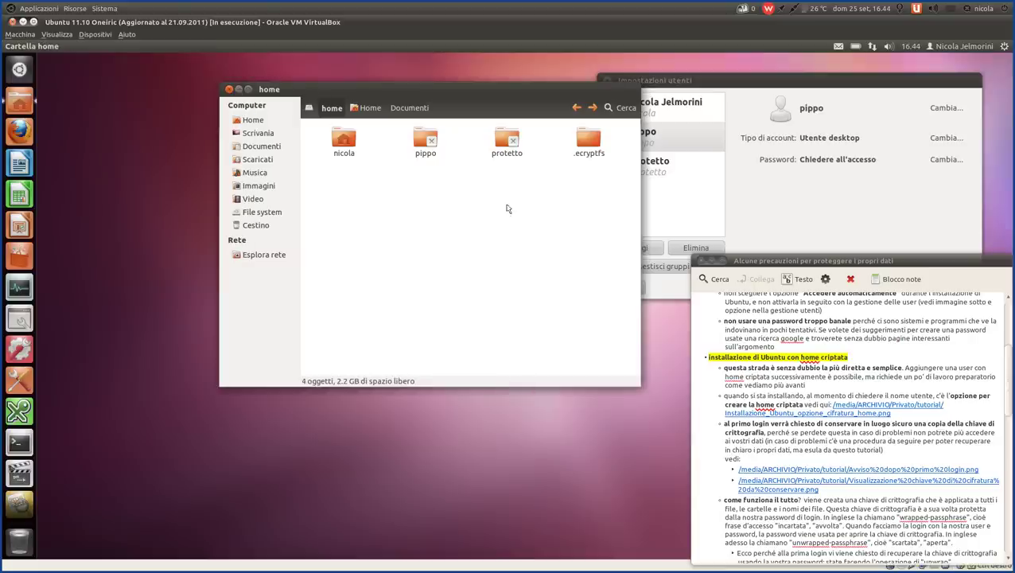
- Open .ecryptfs, then pippo, to see the .ecryptfs and .Private folders inside
double_click(586, 138)
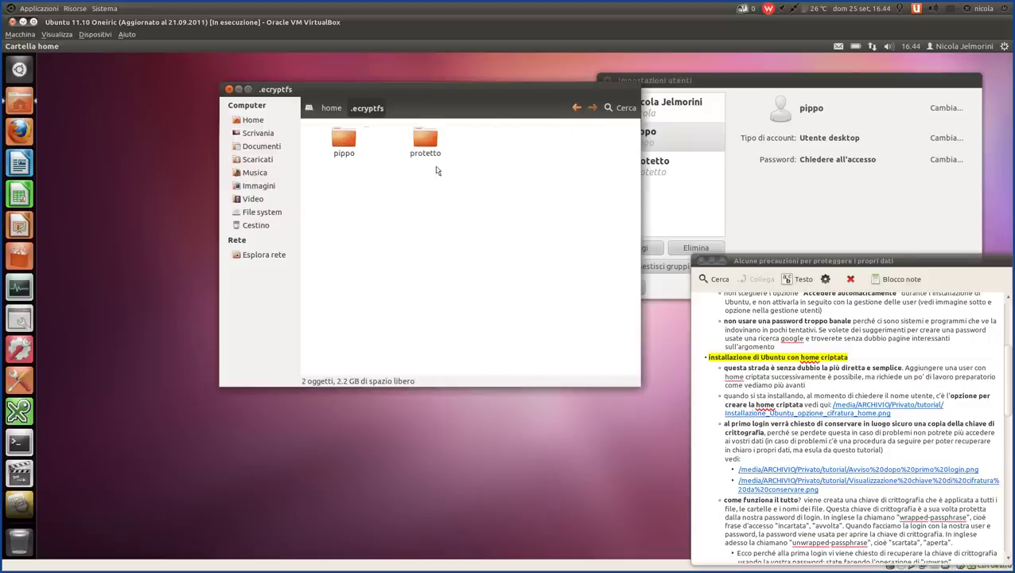
drag(311, 129, 513, 208)
click(510, 203)
double_click(335, 144)
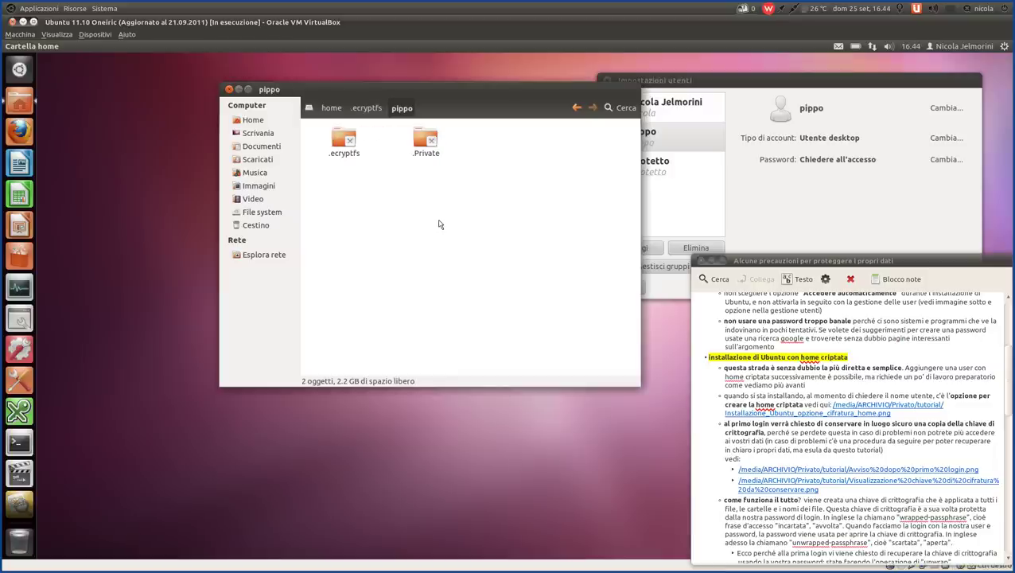
drag(309, 127, 490, 164)
click(492, 165)
drag(385, 185, 363, 183)
click(395, 187)
- Return to /home, hide hidden files again, and bring the user settings window forward
click(366, 109)
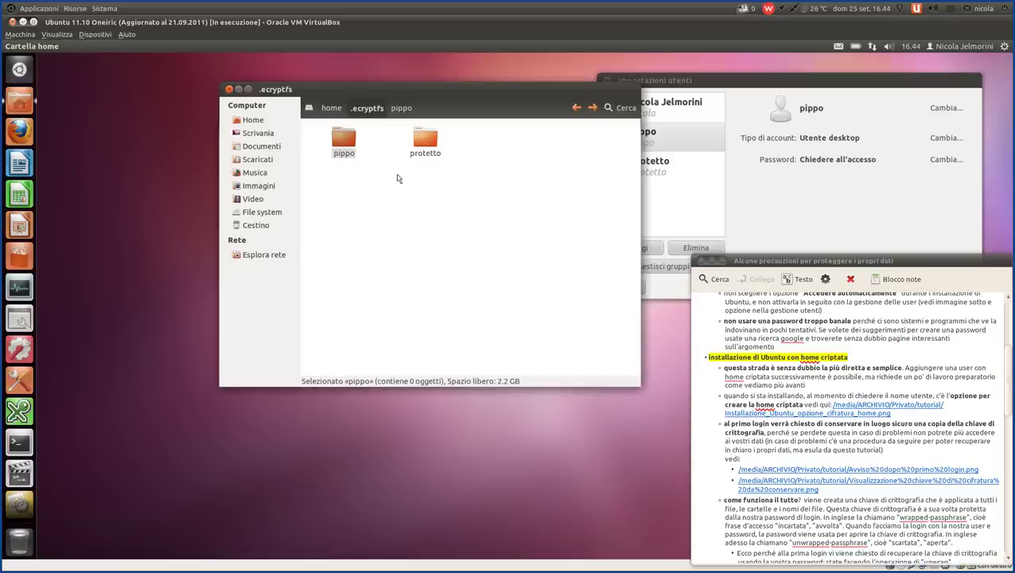
click(402, 184)
click(325, 111)
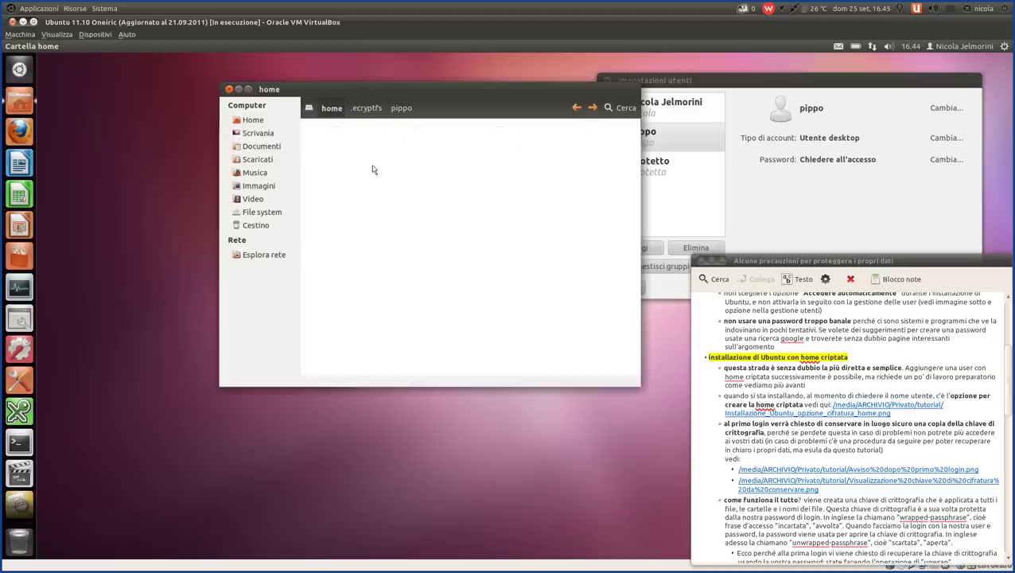
click(506, 202)
click(109, 46)
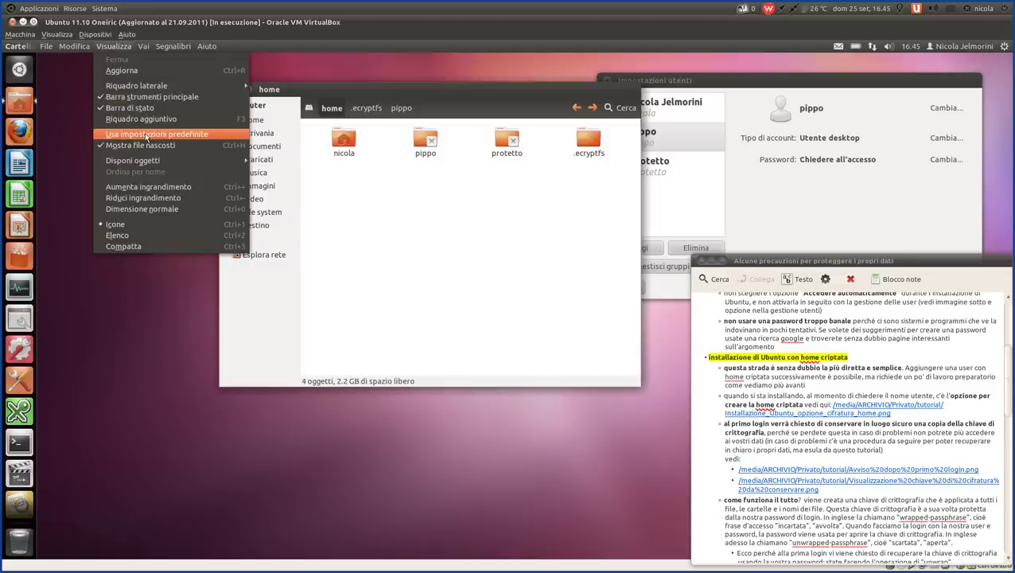
click(147, 143)
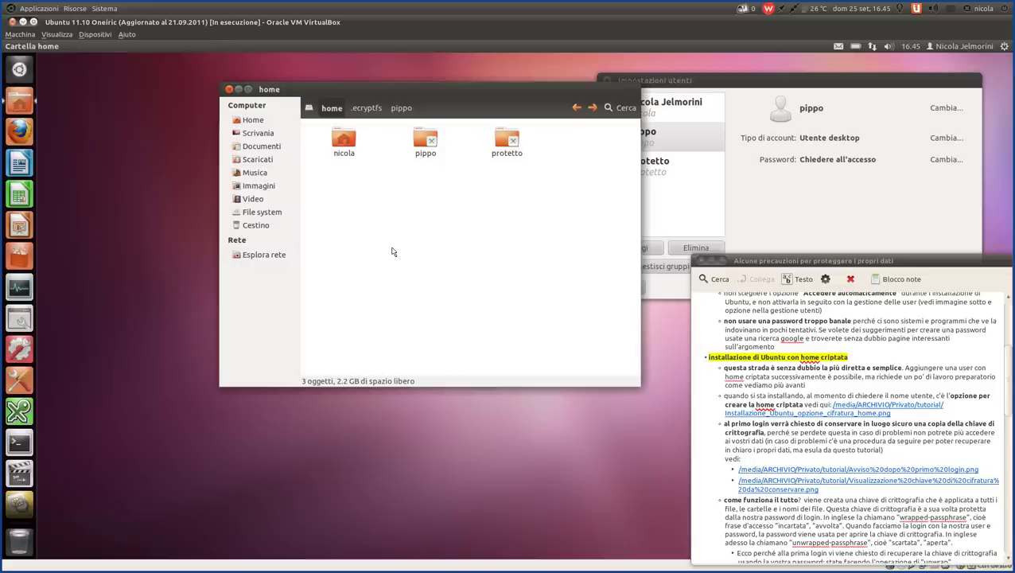
drag(697, 90, 219, 78)
- Review each account's details in turn: the main user, pippo, and finally Protetto
drag(246, 114, 247, 117)
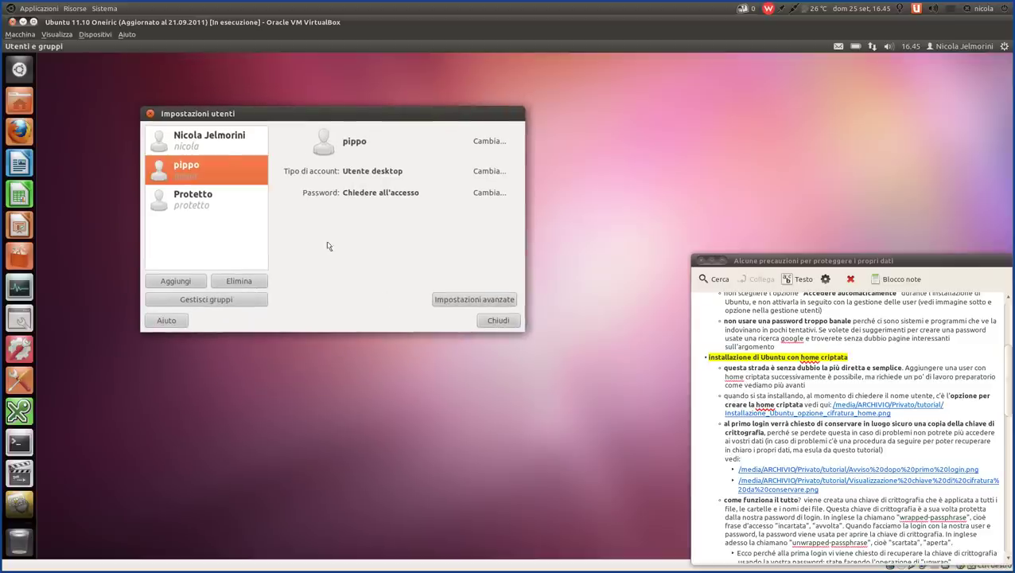
click(209, 140)
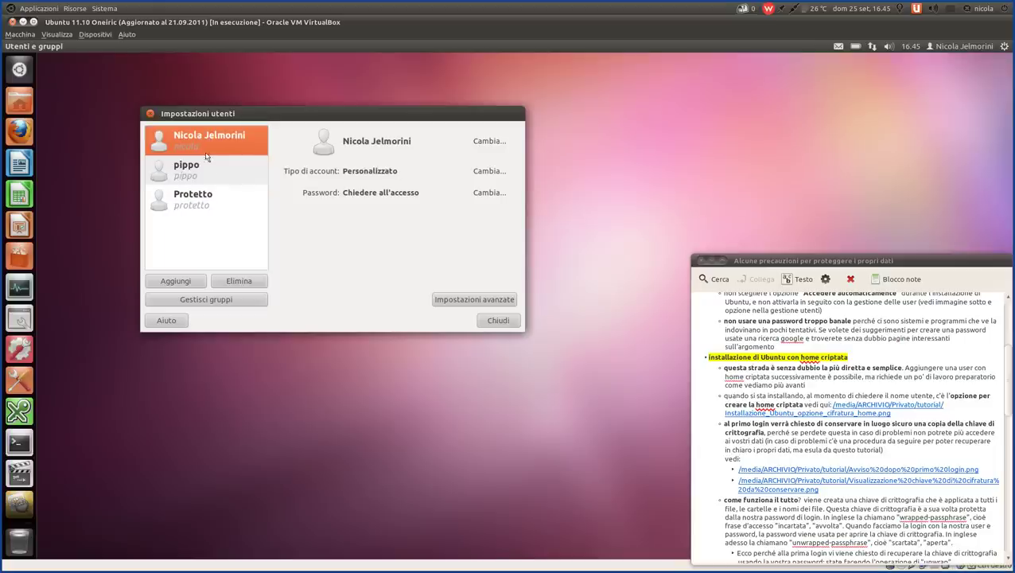
click(215, 174)
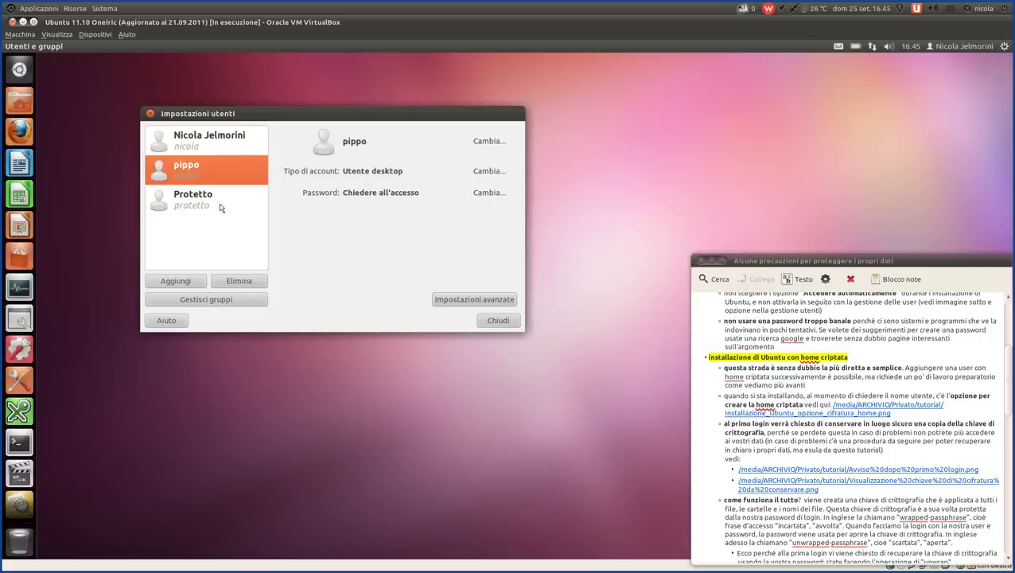
click(221, 207)
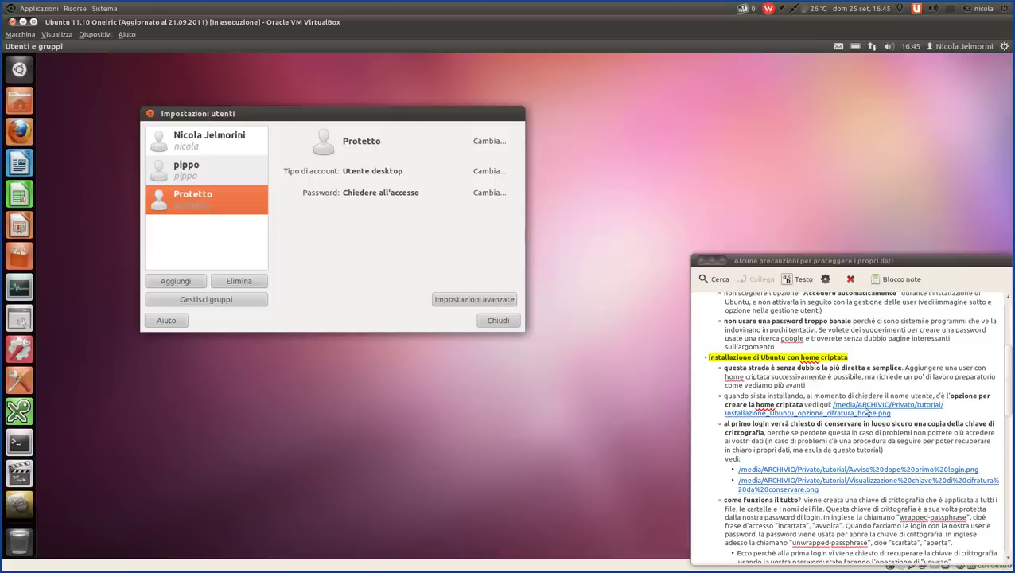
scroll(830, 394, up, 3)
scroll(830, 394, down, 20)
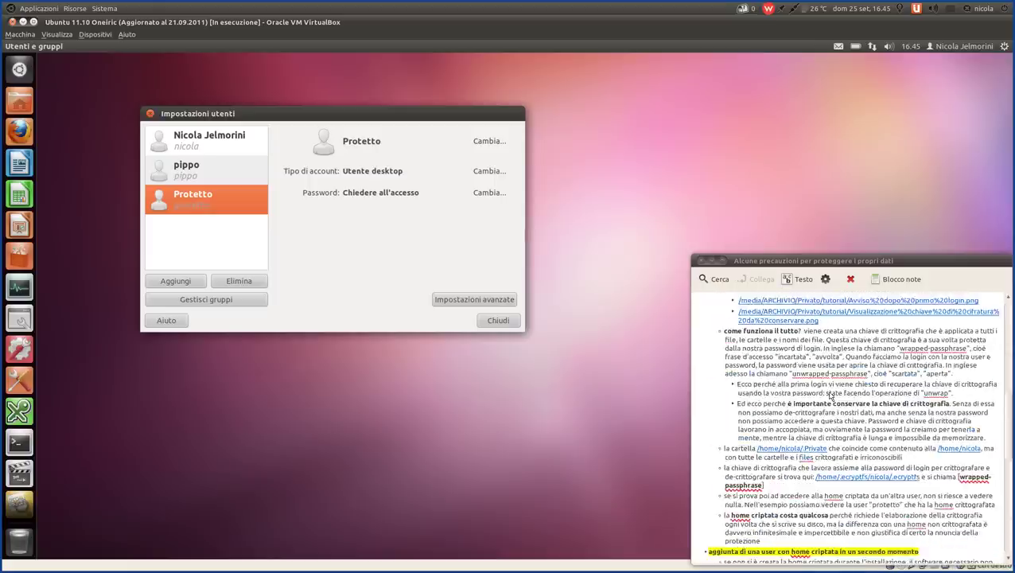
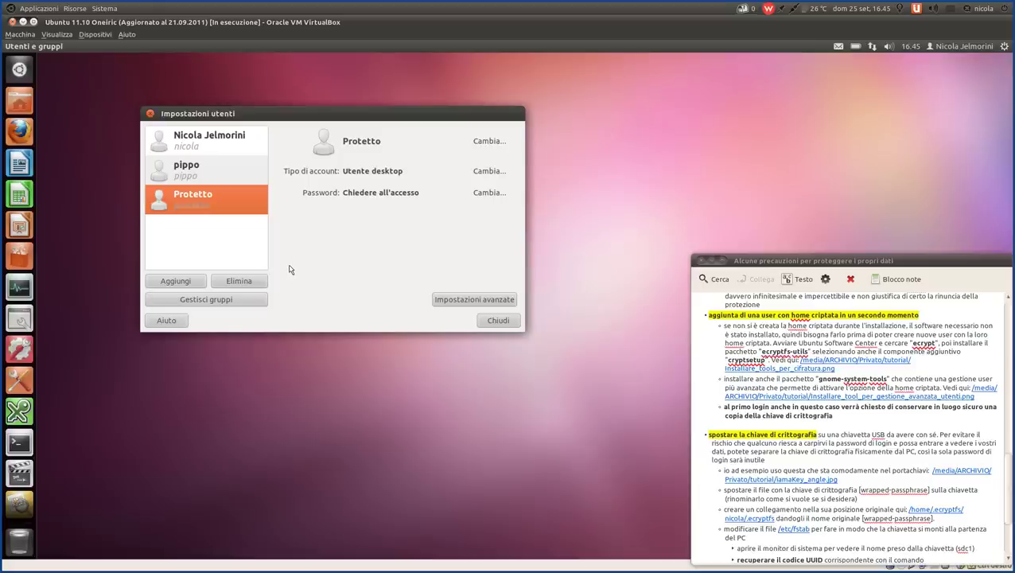
- Close the user accounts window and select the note's bullet about saving the encryption key
click(489, 321)
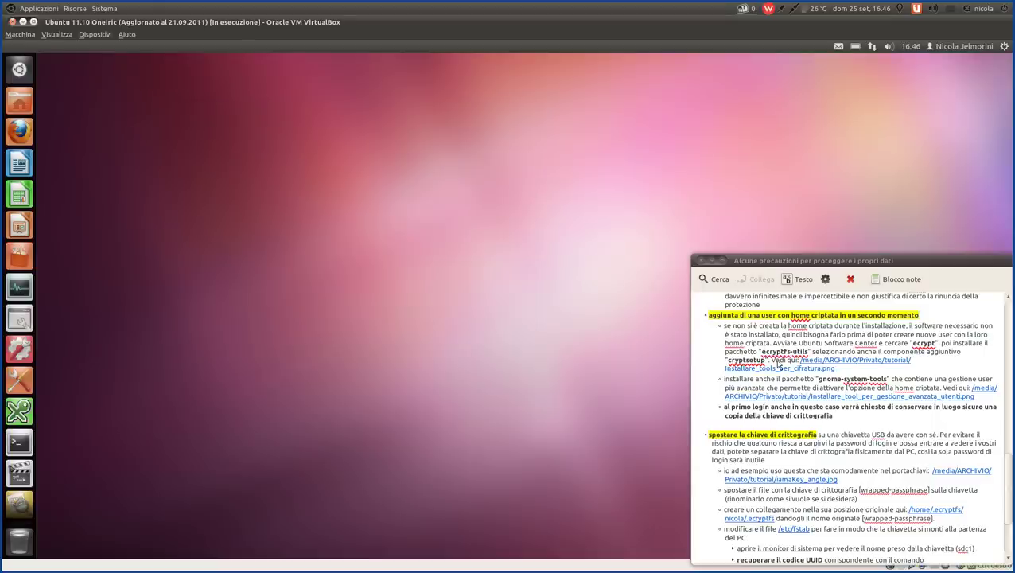
click(863, 420)
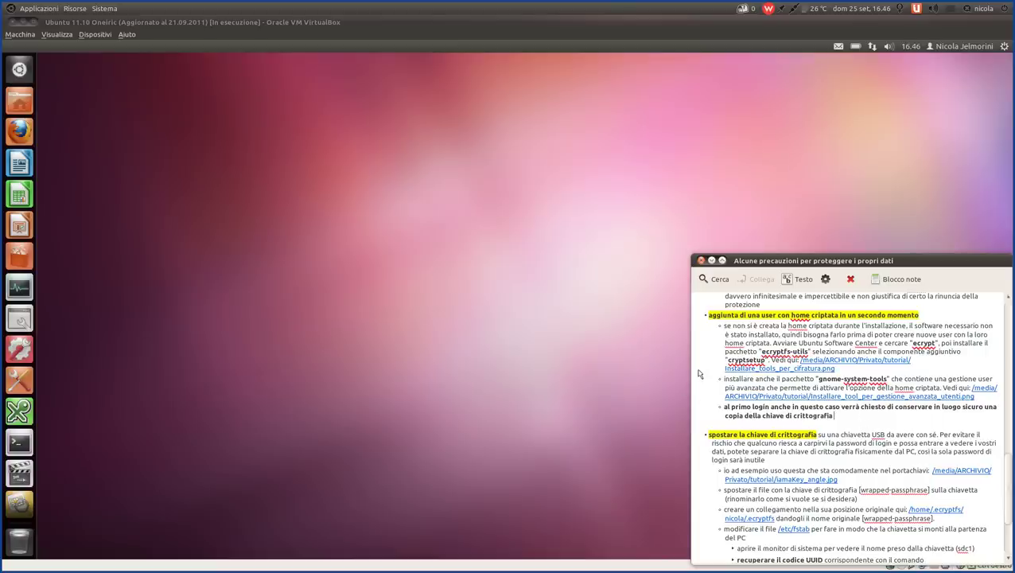
scroll(700, 373, up, 10)
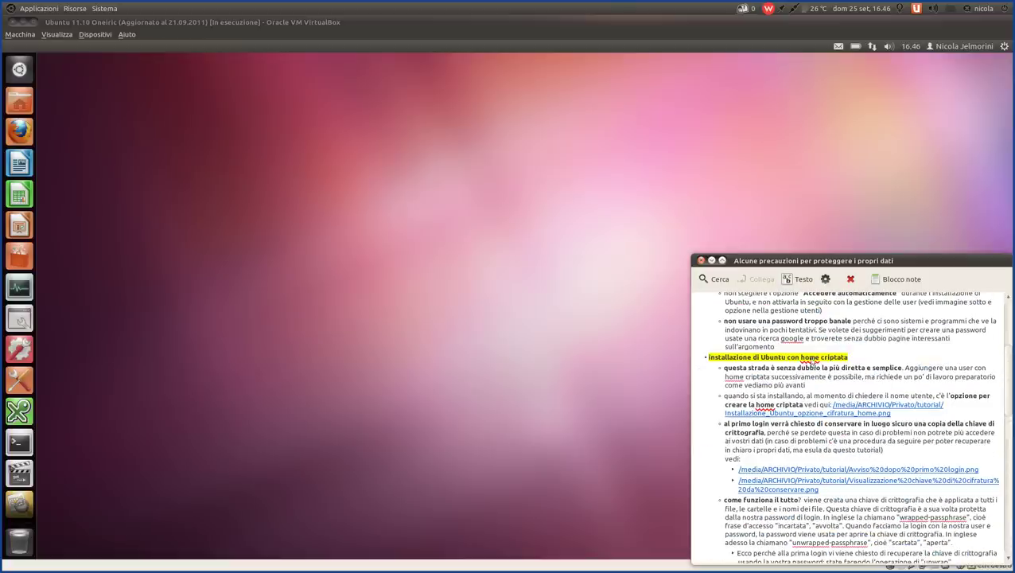
scroll(726, 360, down, 10)
scroll(725, 360, down, 1)
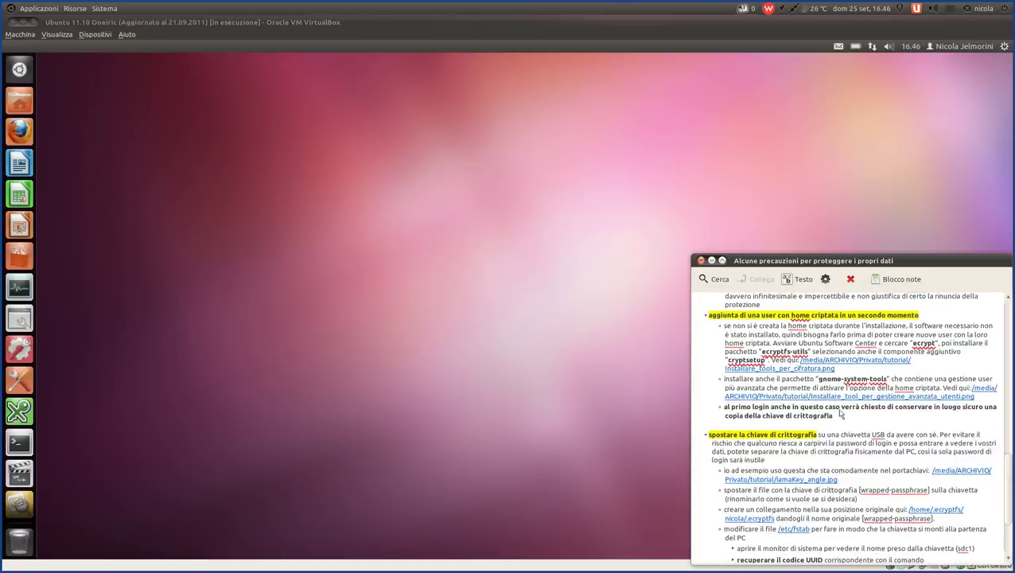
triple_click(800, 419)
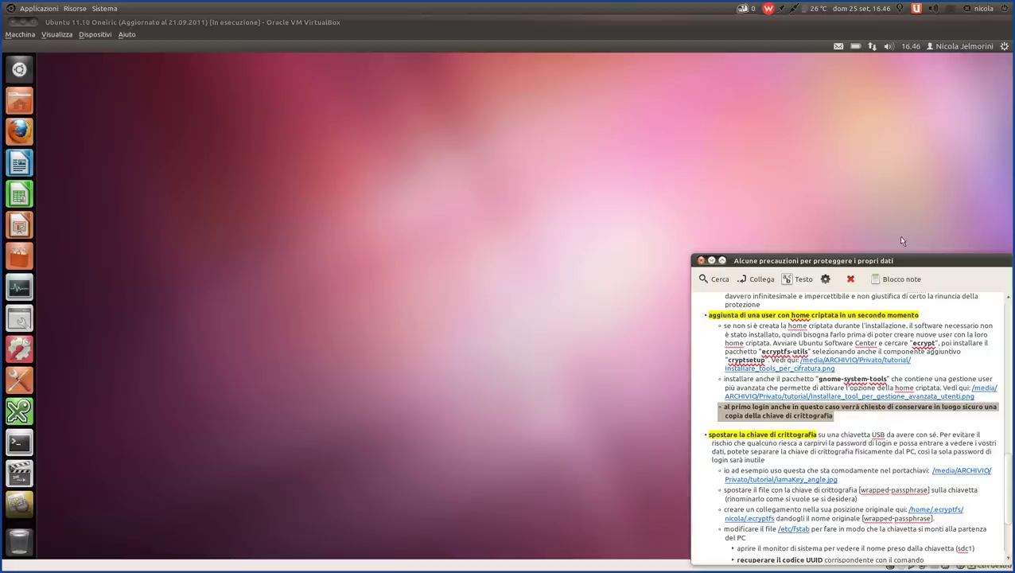
scroll(851, 422, down, 2)
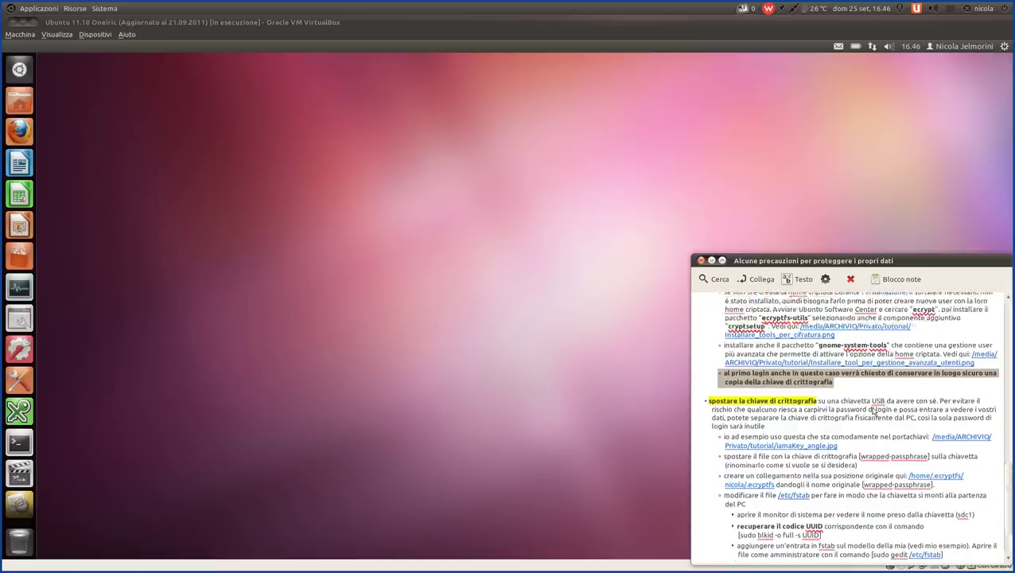
- Log out of the session with the gear menu's Termina sessione command
click(1004, 47)
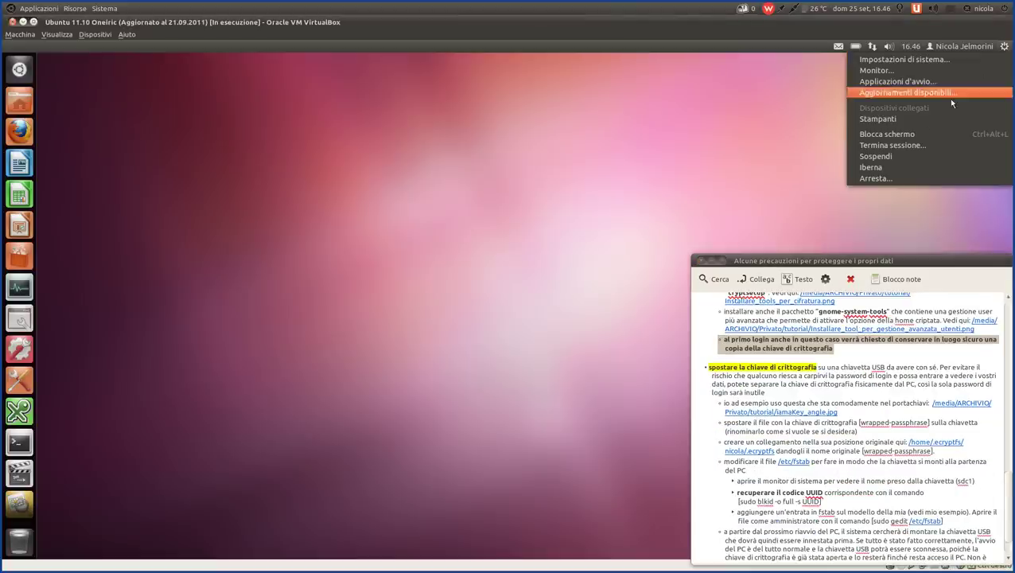
click(917, 145)
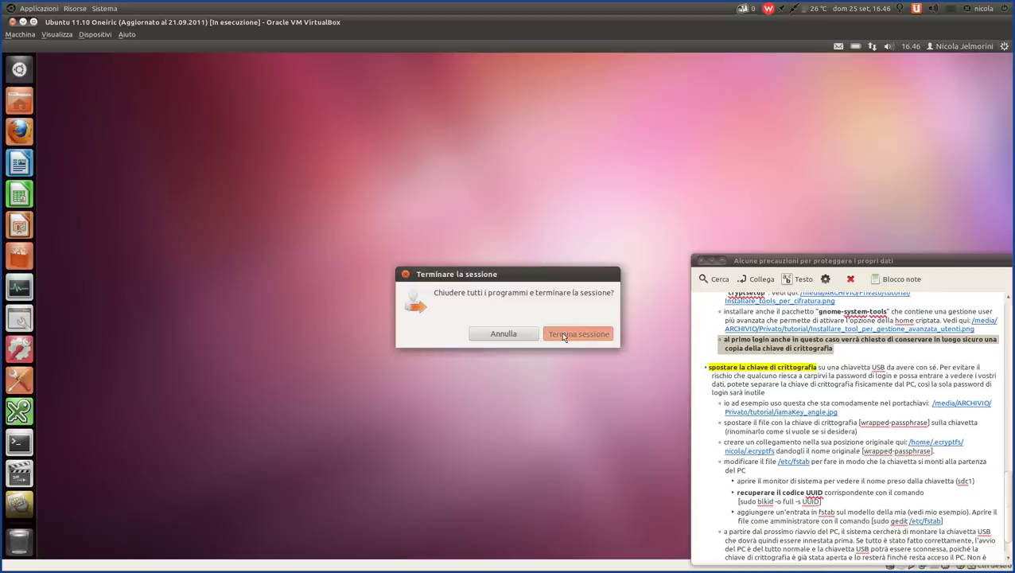
click(562, 335)
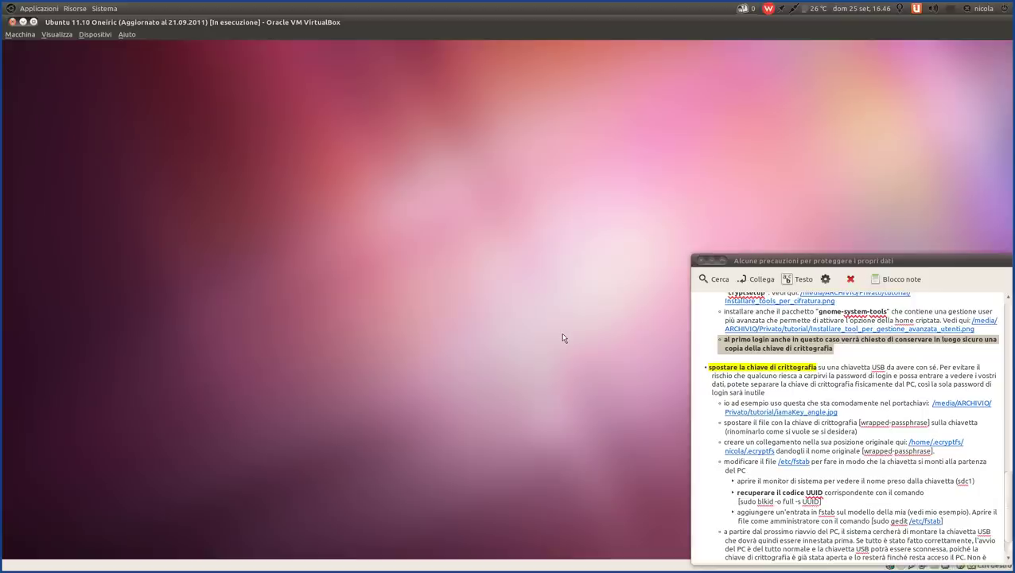
drag(904, 263, 904, 254)
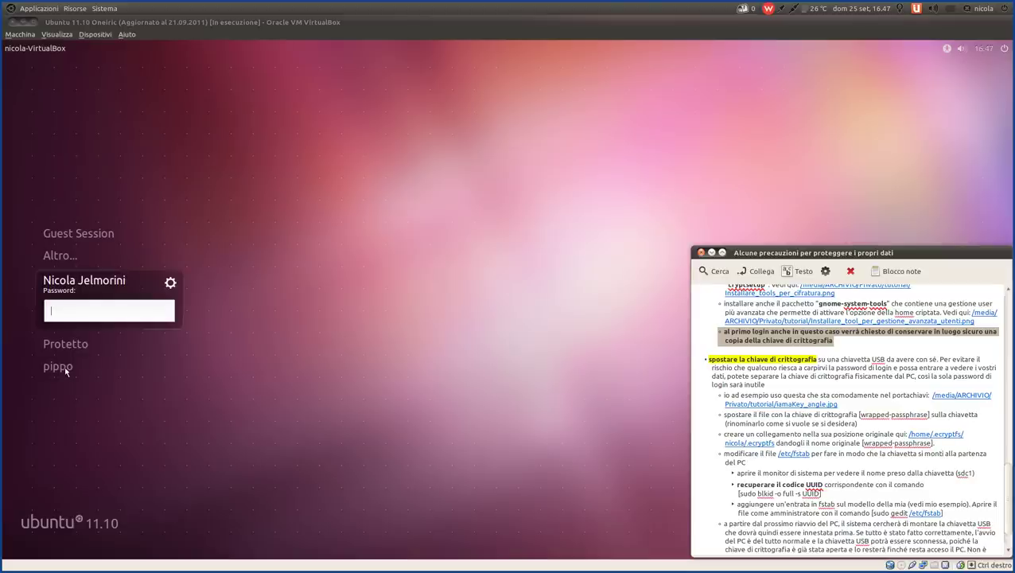
- Log in as the second test user by entering that account's password
click(67, 368)
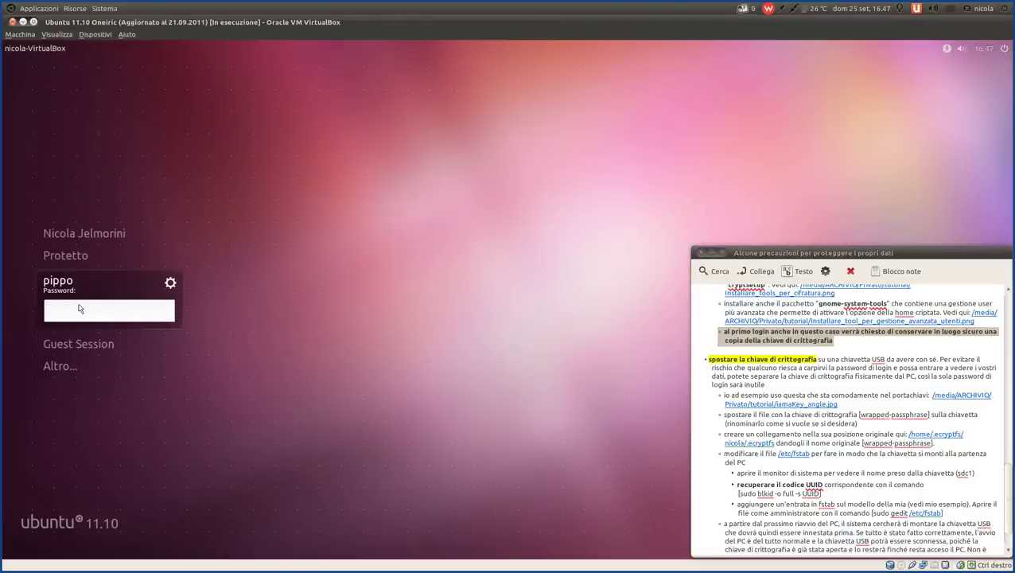
text(******)
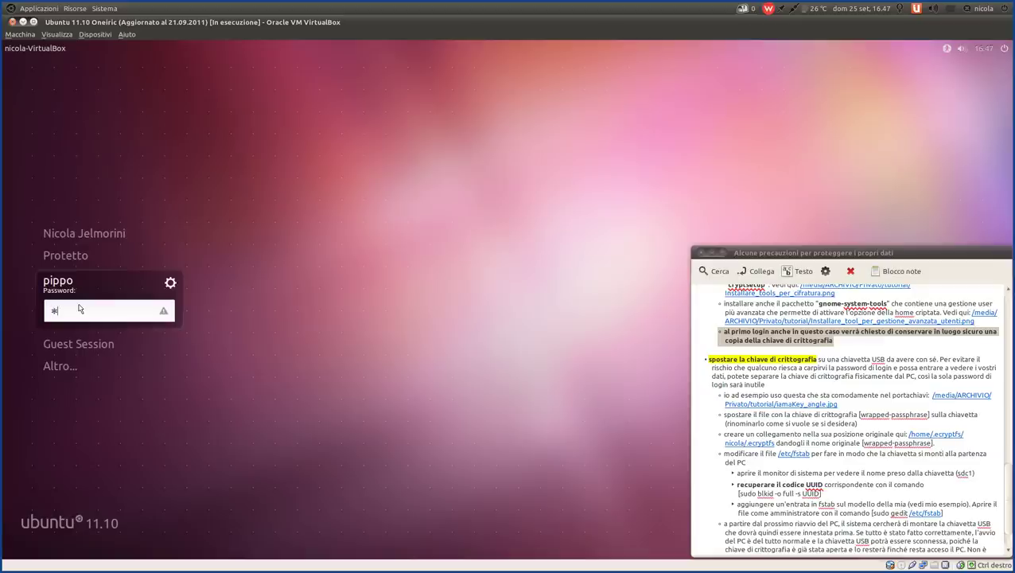
text(***)
key(ctrl+a)
key(BackSpace)
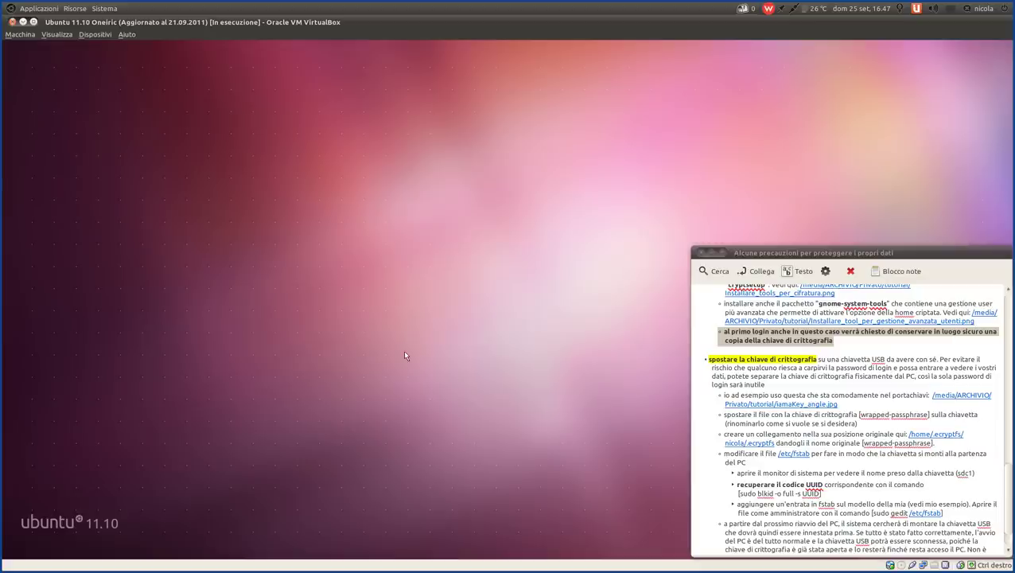
key(Right)
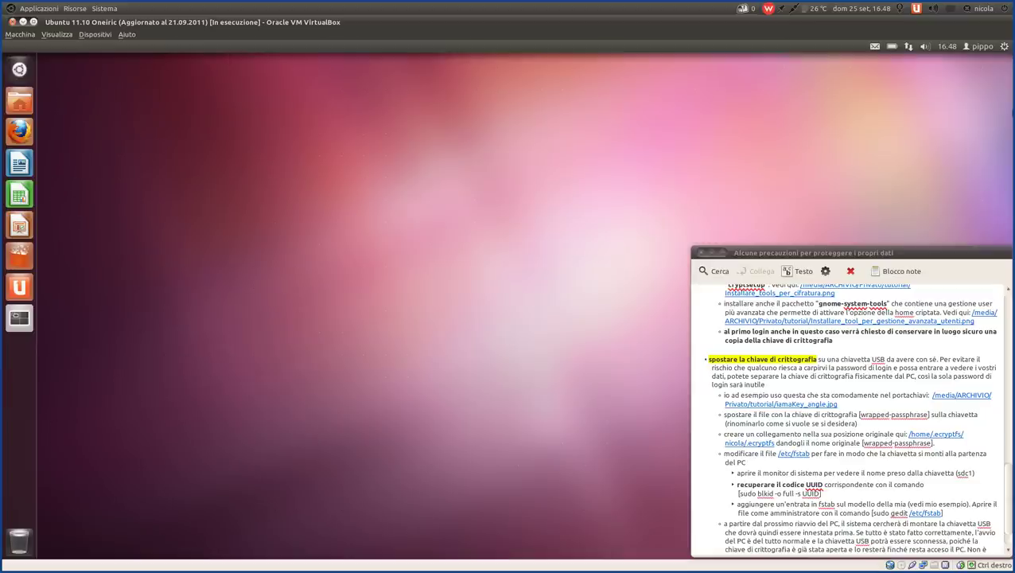
- Show the Documenti folder in the home file manager window
click(989, 49)
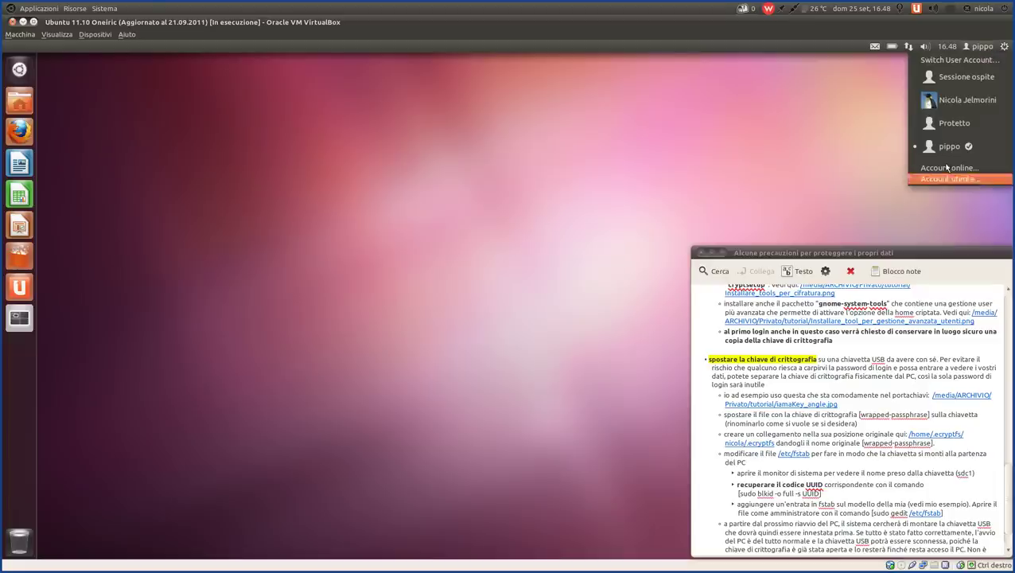
click(790, 168)
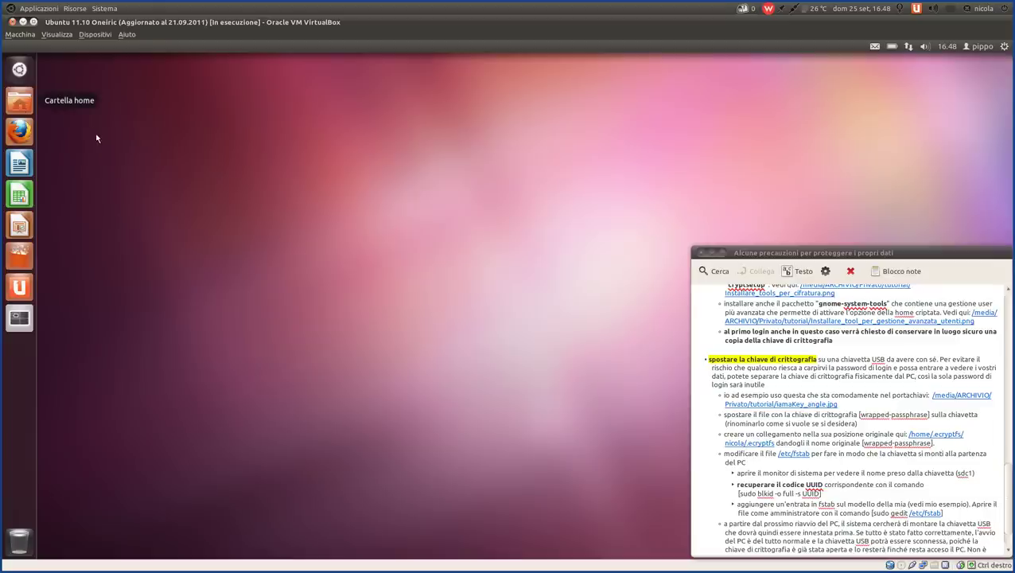
click(27, 104)
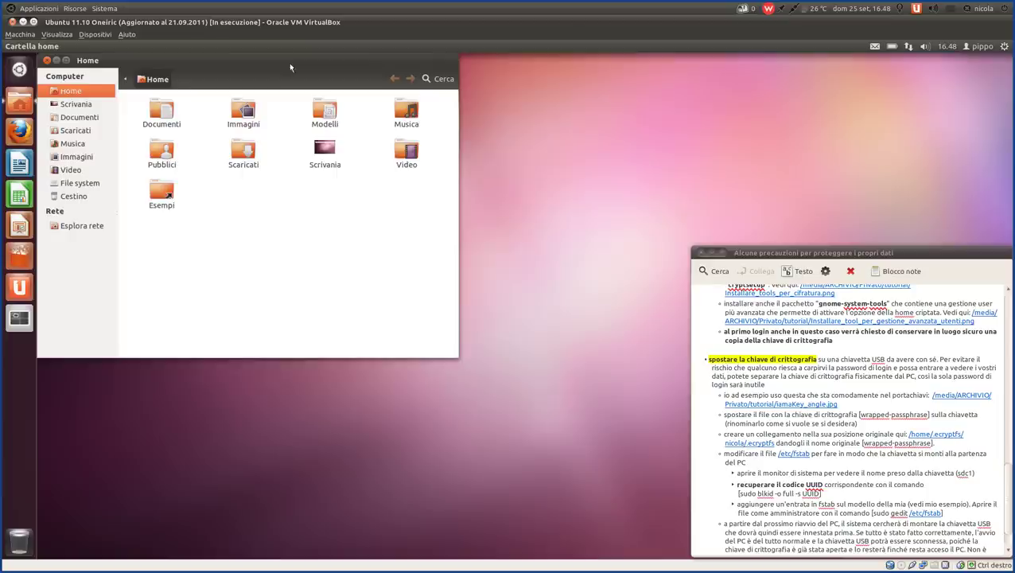
drag(280, 64, 378, 125)
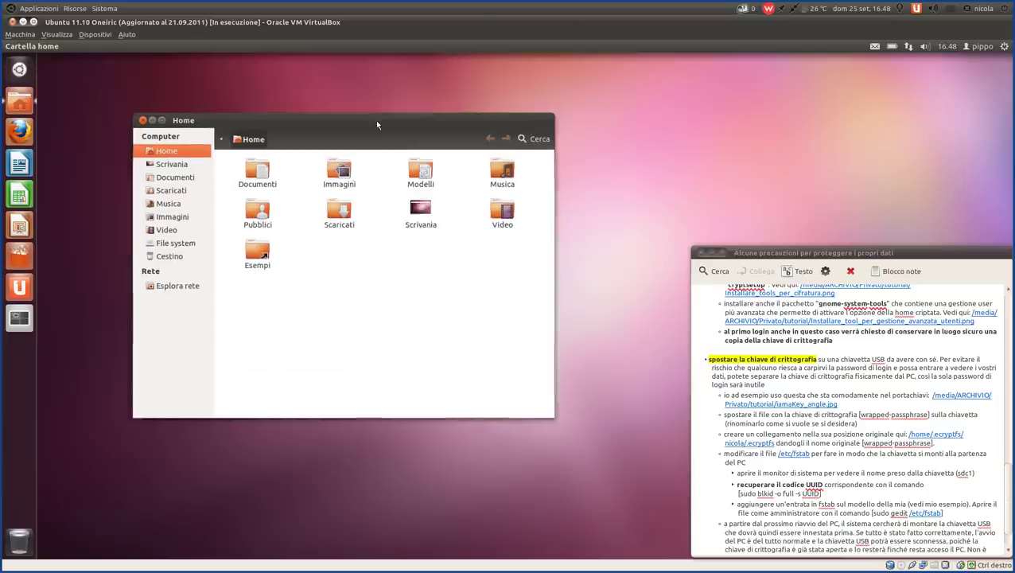
double_click(252, 179)
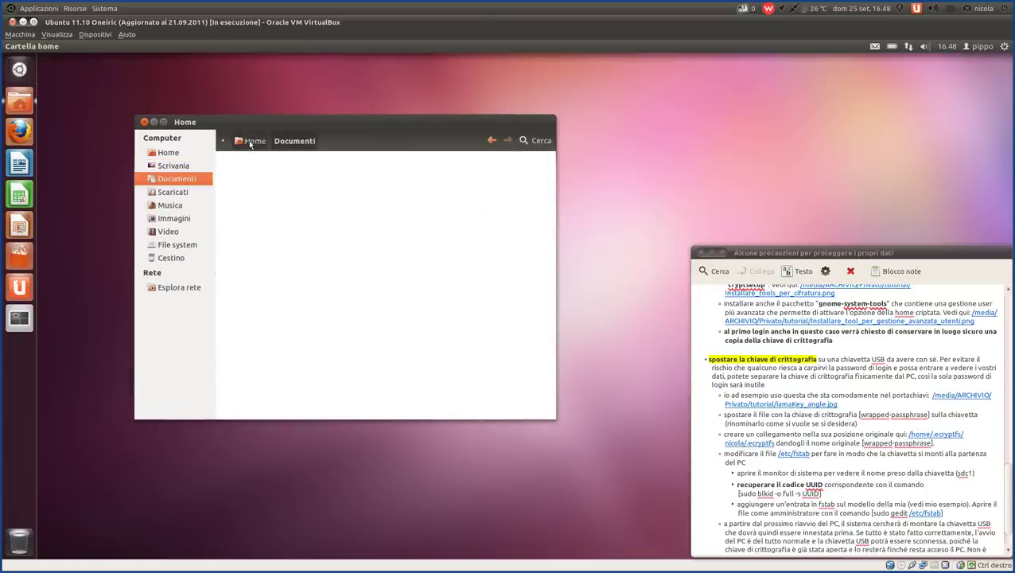
click(250, 142)
double_click(268, 175)
- Create a new empty document named 'Documento senza nome' in Documenti
right_click(303, 216)
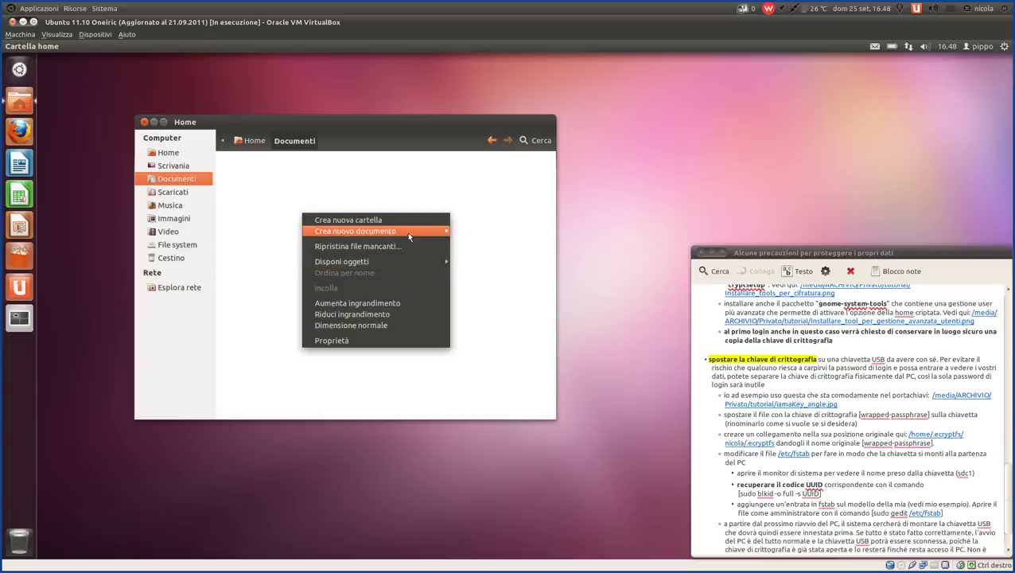
mouse_move(406, 231)
click(464, 247)
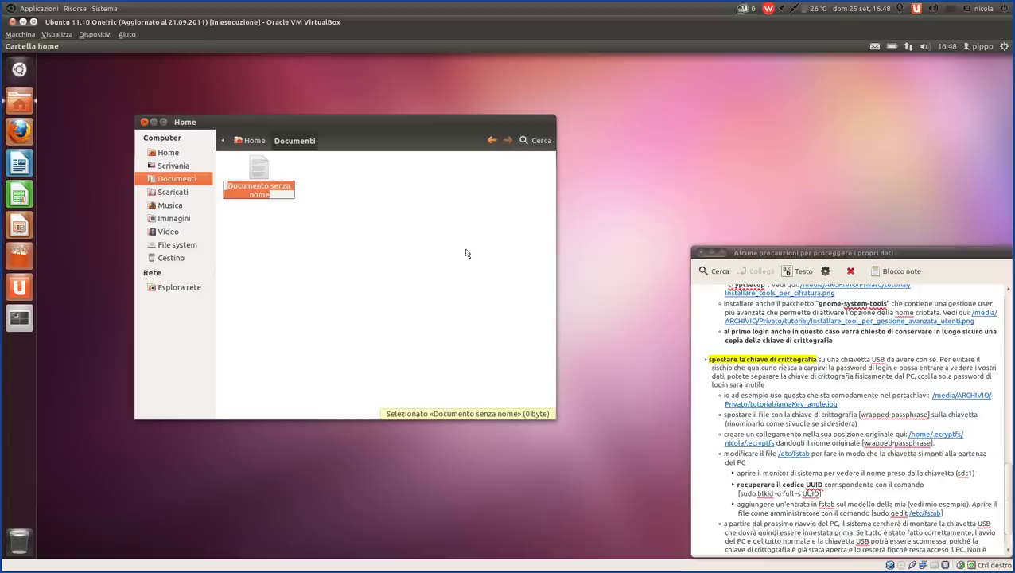
key(Return)
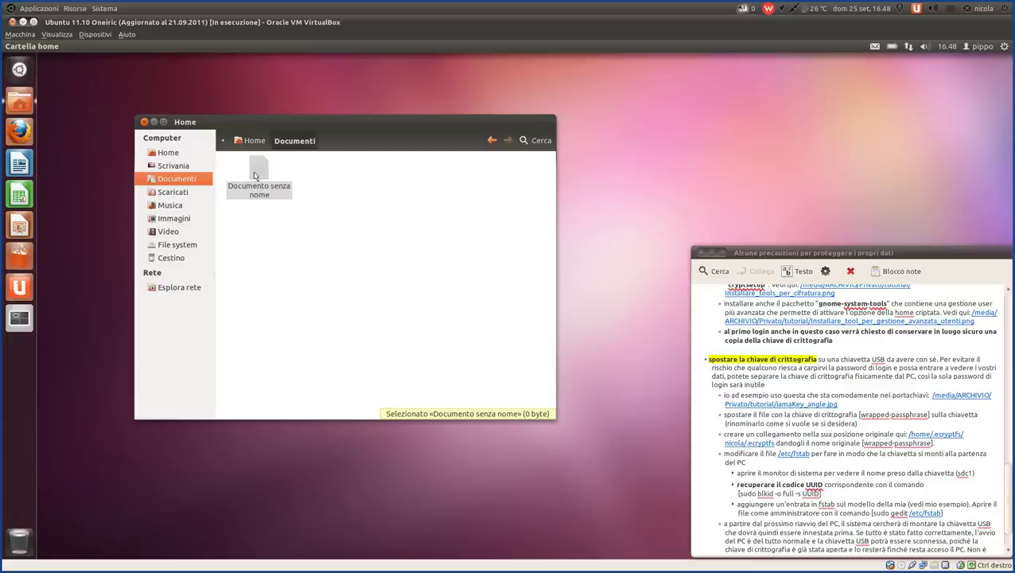
- Write 'prova di accesso' into Documento senza nome, save it and close gedit
double_click(254, 175)
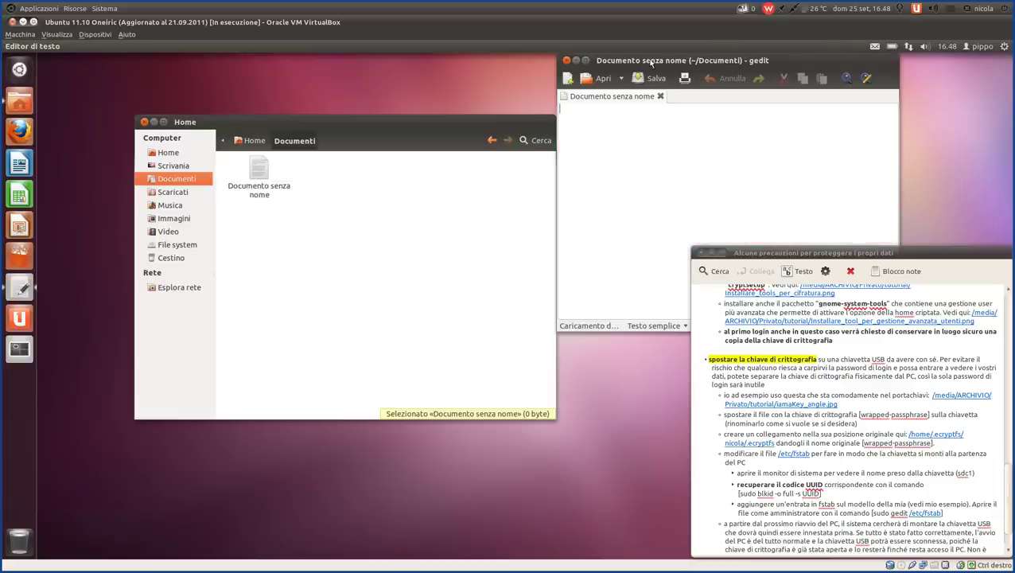
drag(653, 61, 450, 180)
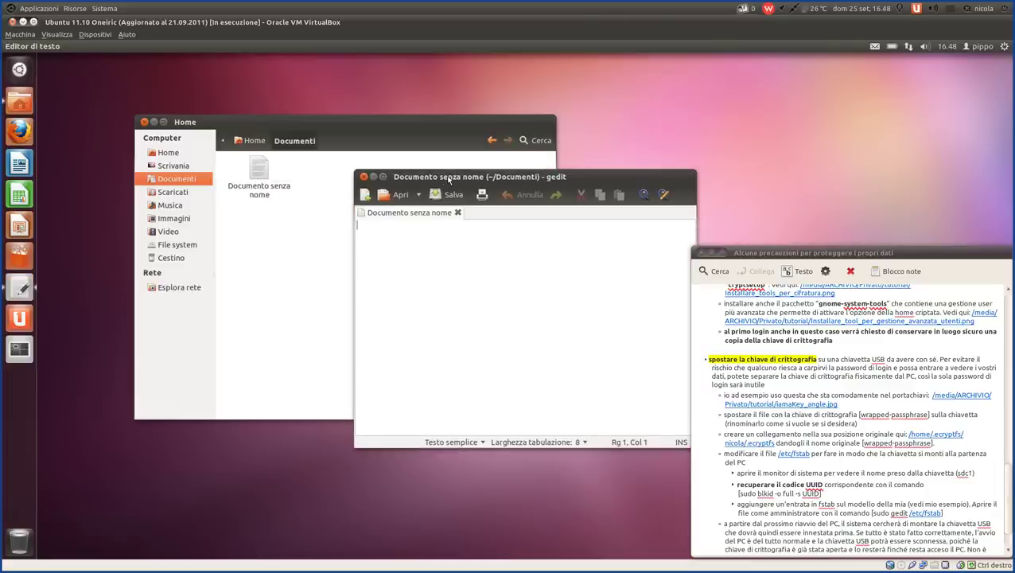
text(prova di accesso)
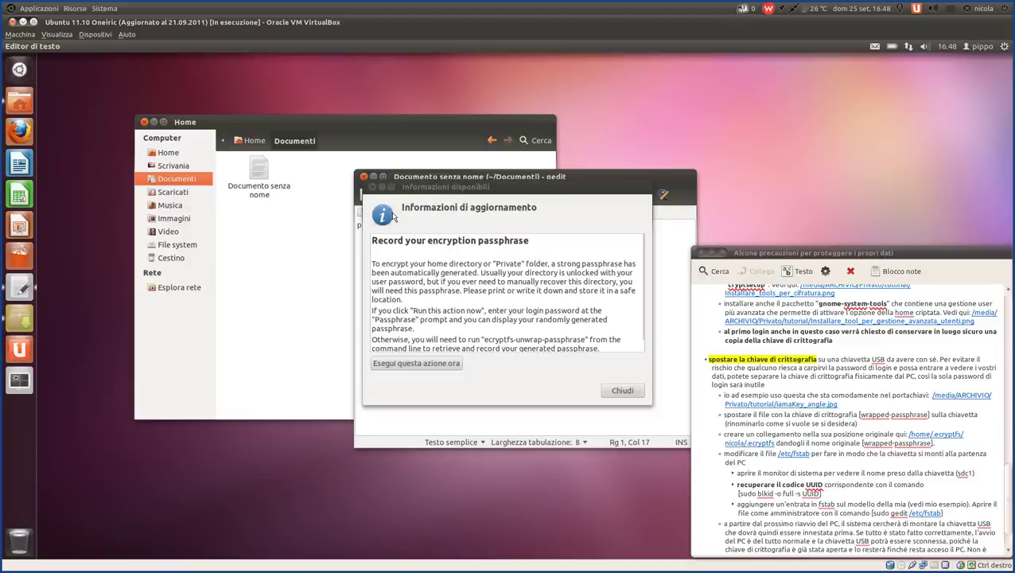
drag(469, 191, 200, 271)
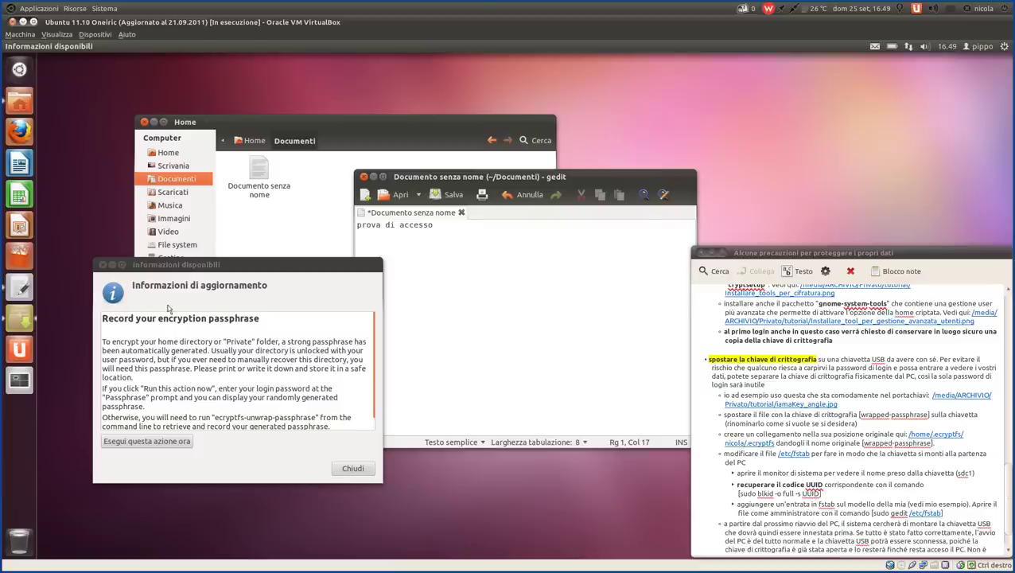
click(451, 198)
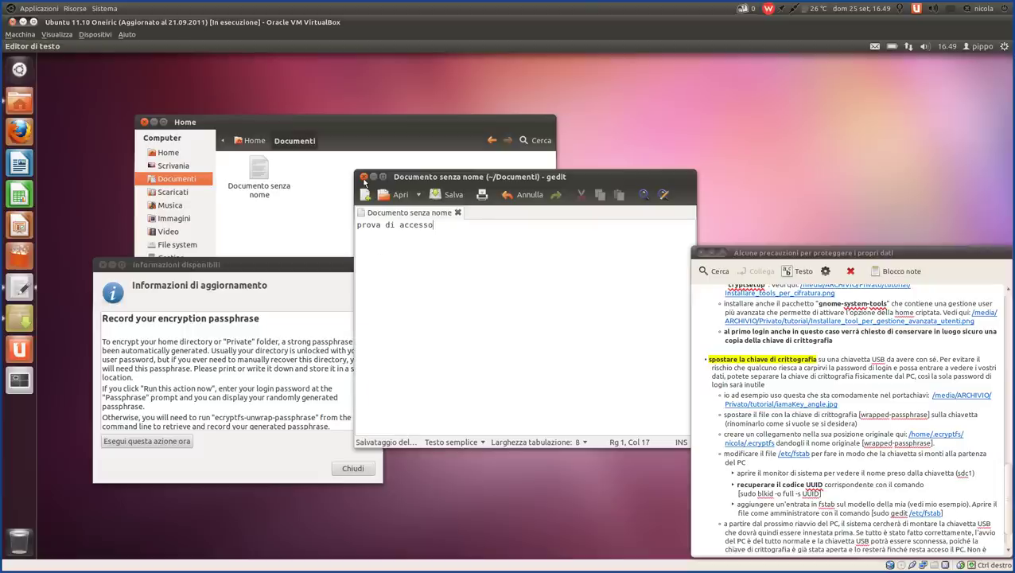
click(364, 176)
- Select Documento senza nome in the file manager and move the passphrase notice higher
drag(319, 129, 638, 94)
click(578, 137)
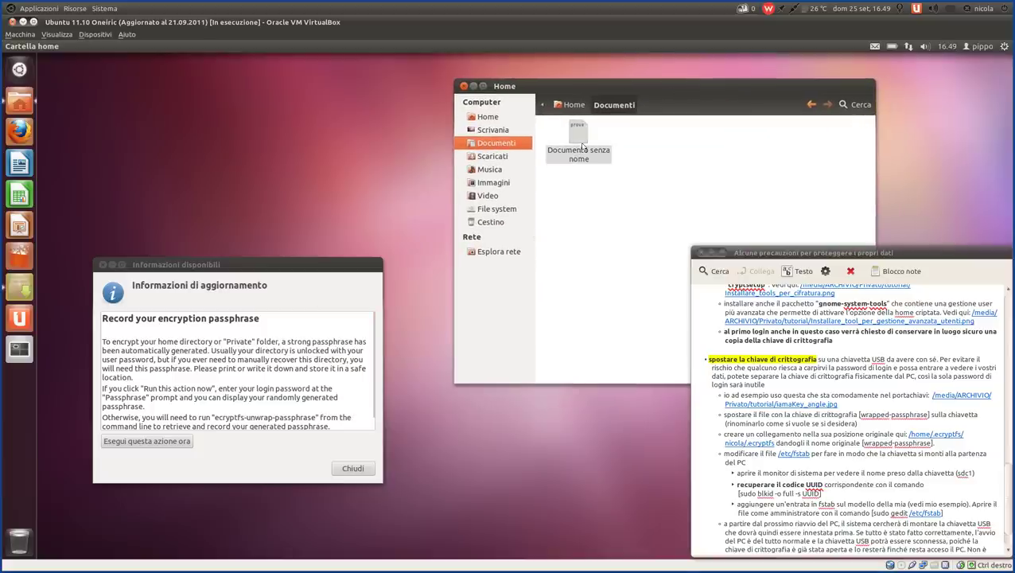
drag(224, 269, 254, 117)
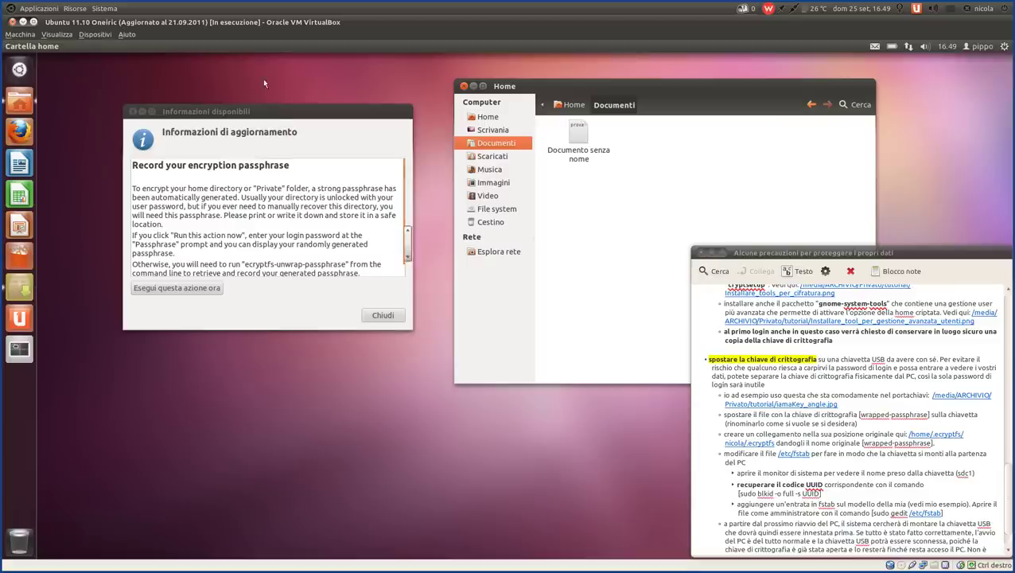
- Run the ecryptfs-unwrap-passphrase action with the login password and select the recovered passphrase
scroll(329, 254, down, 1)
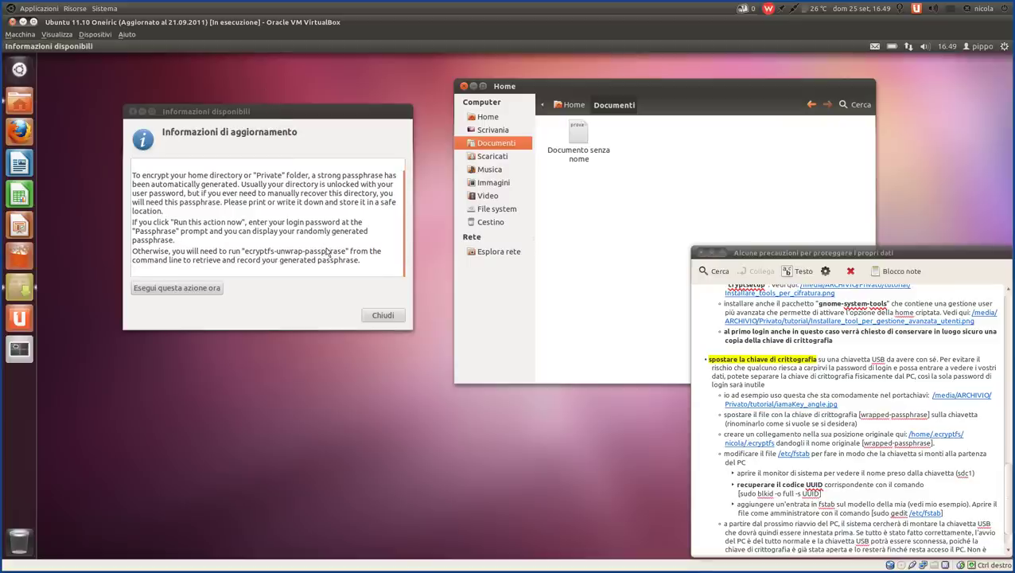
drag(156, 224, 256, 223)
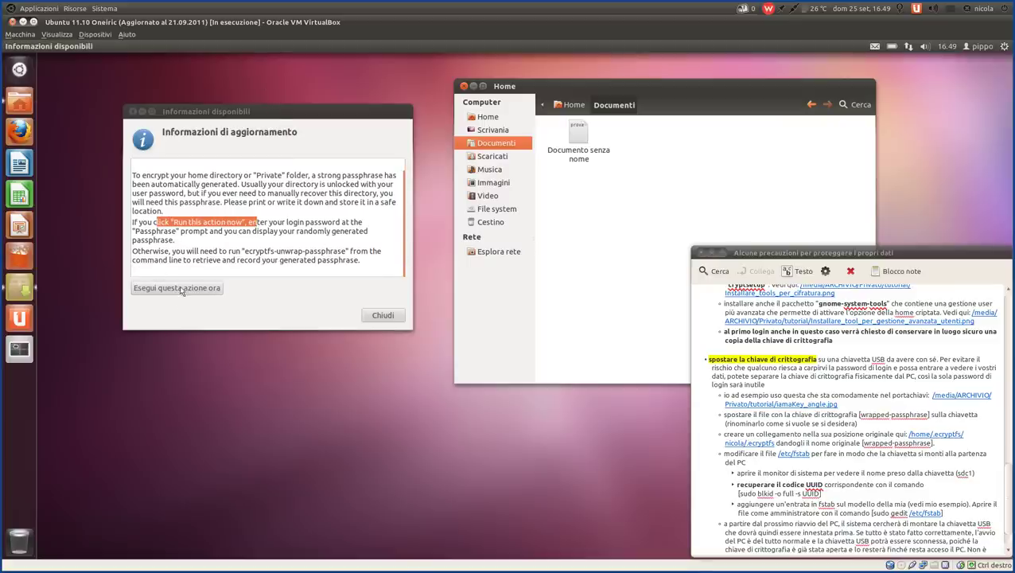
drag(243, 252, 363, 252)
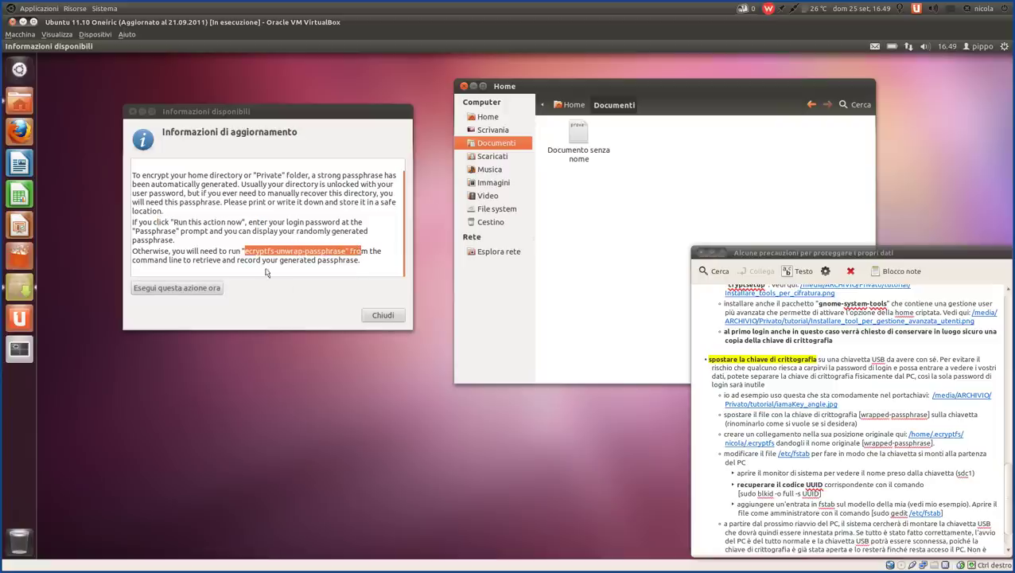
click(175, 288)
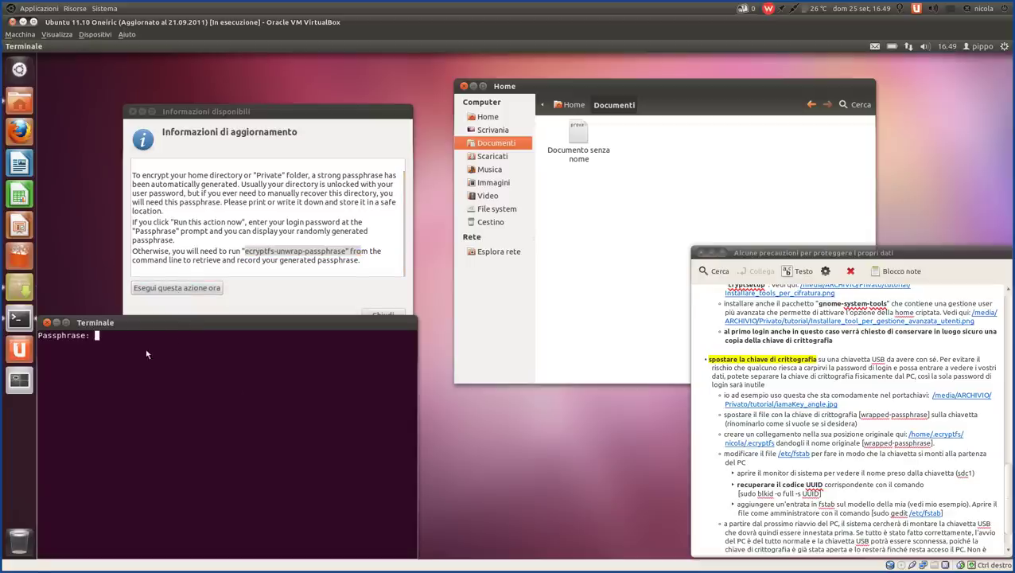
drag(176, 324, 313, 205)
drag(324, 213, 431, 269)
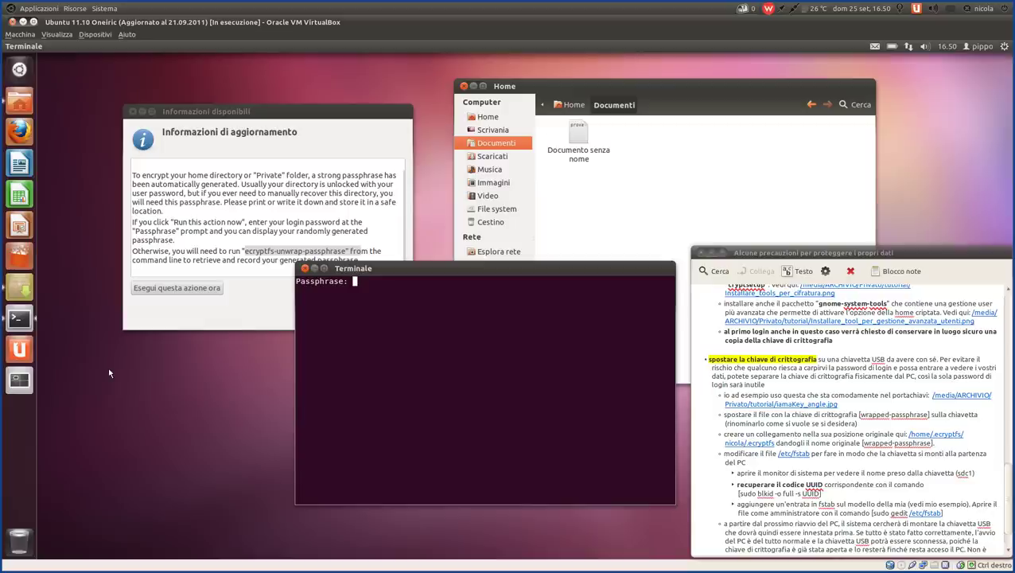
key(Return)
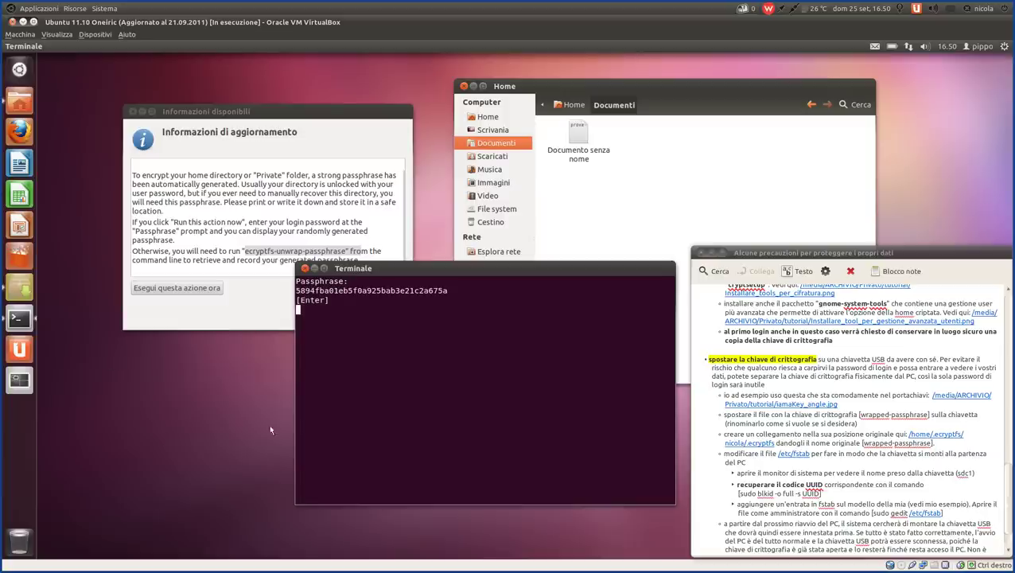
triple_click(349, 283)
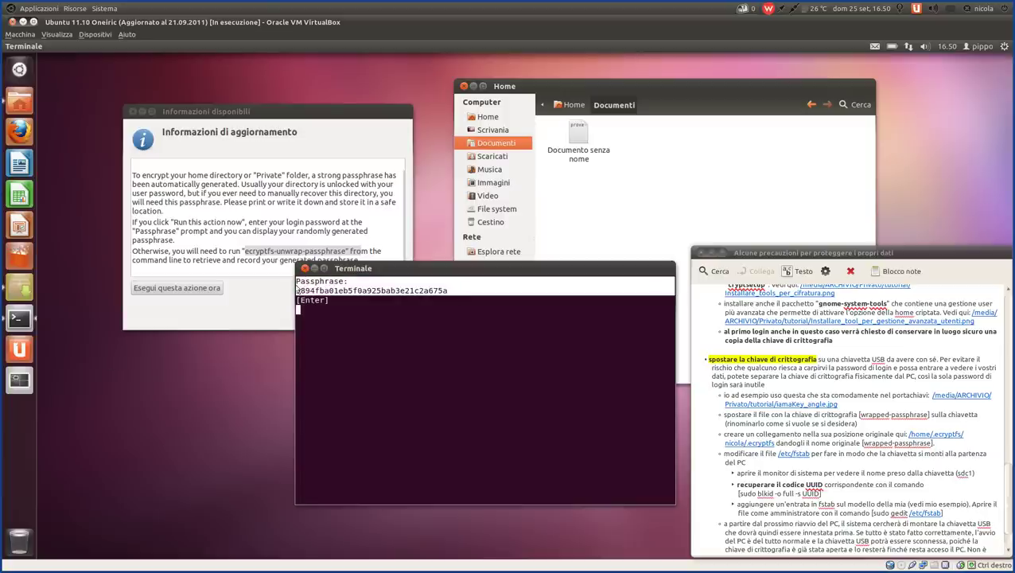
- Copy the recovered passphrase into Documento senza nome below 'prova di accesso'
right_click(373, 293)
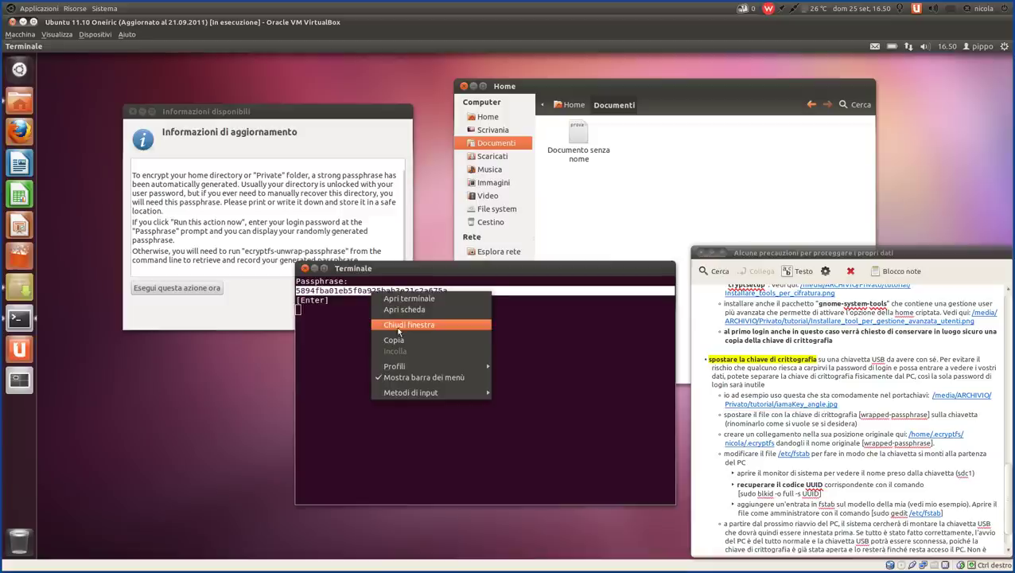
click(401, 341)
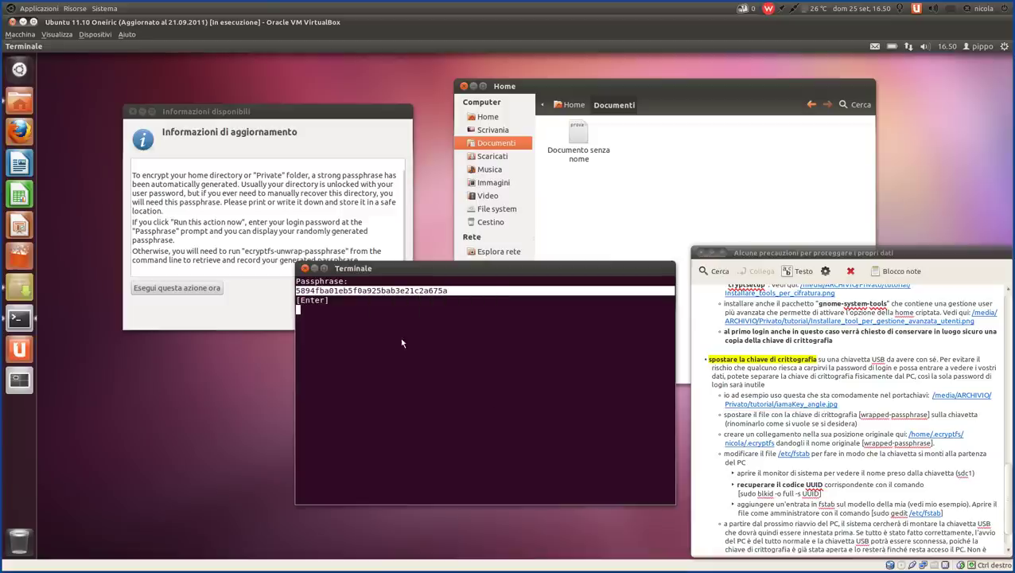
click(574, 133)
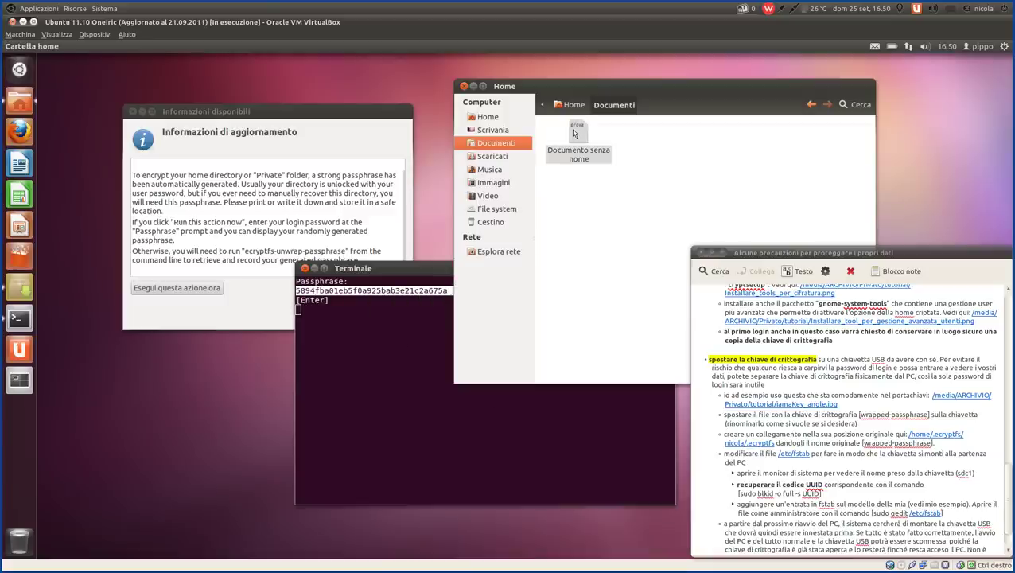
double_click(575, 133)
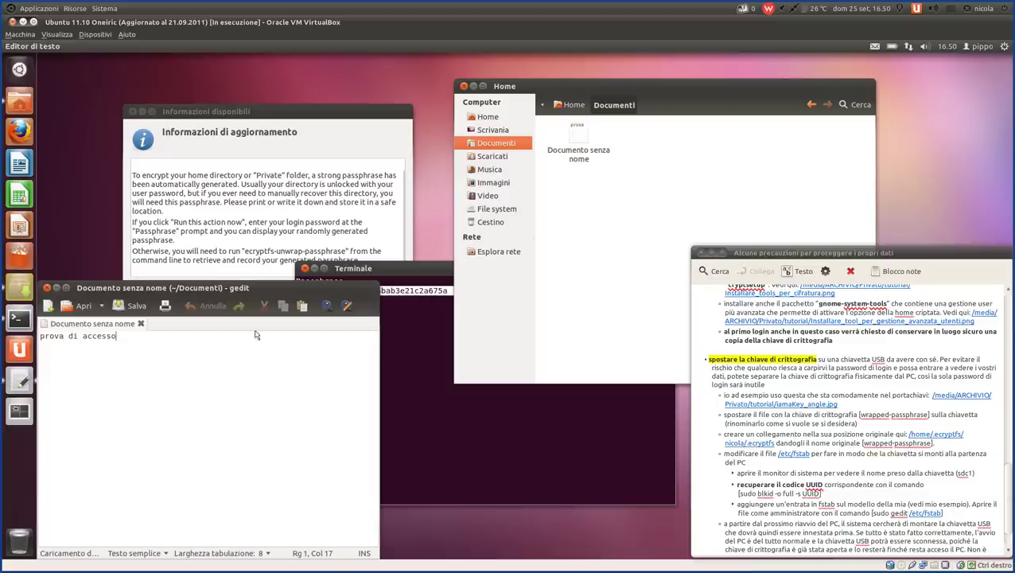
key(Return)
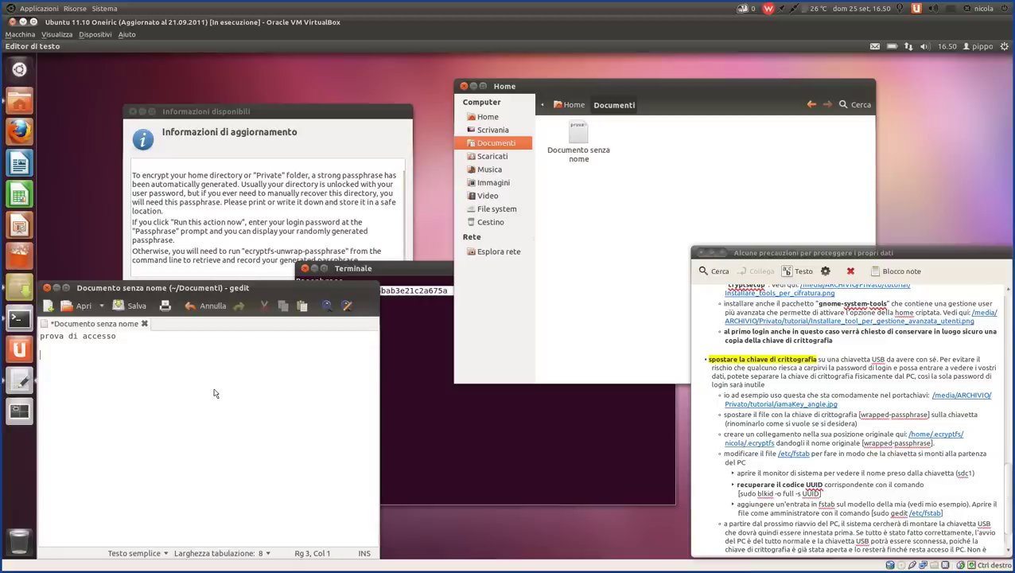
key(ctrl+v)
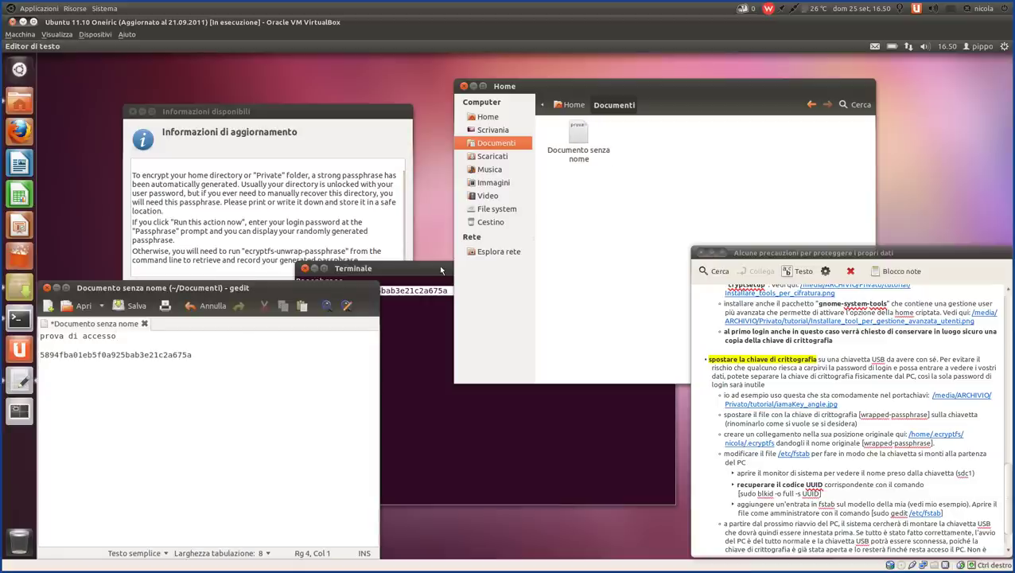
- Close the terminal and the update information notice
click(440, 270)
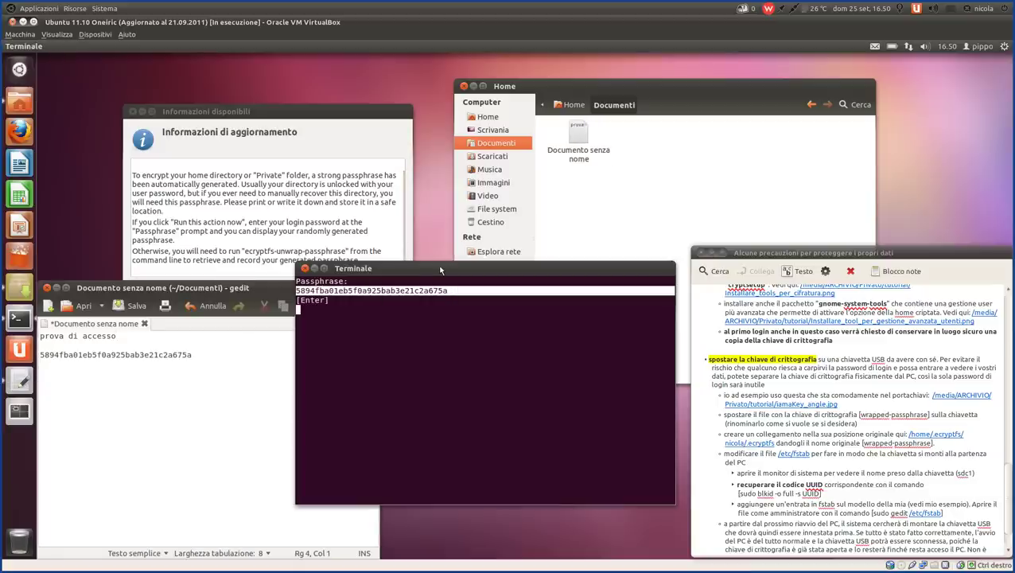
click(372, 339)
key(Return)
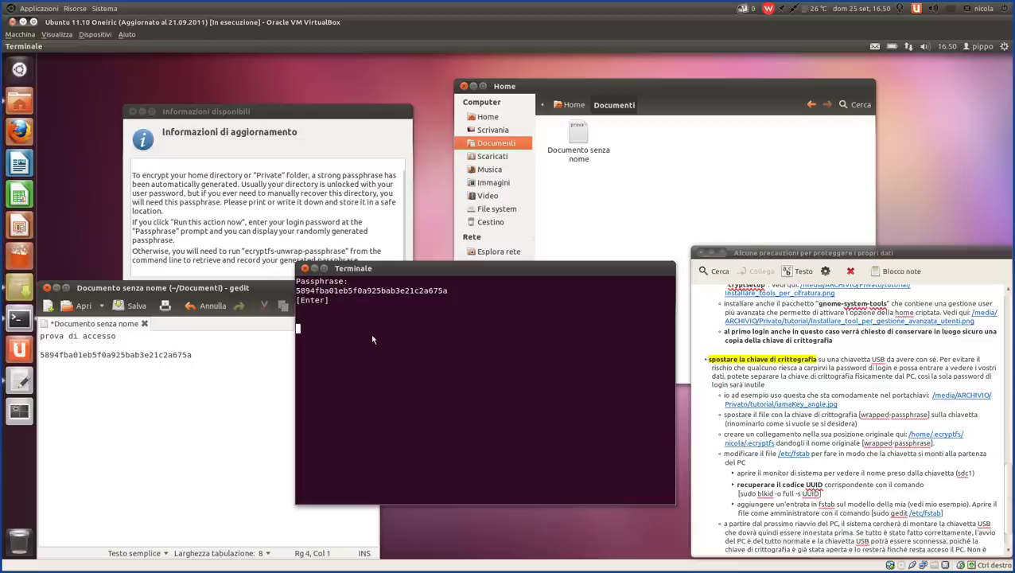
click(292, 120)
drag(274, 112, 309, 55)
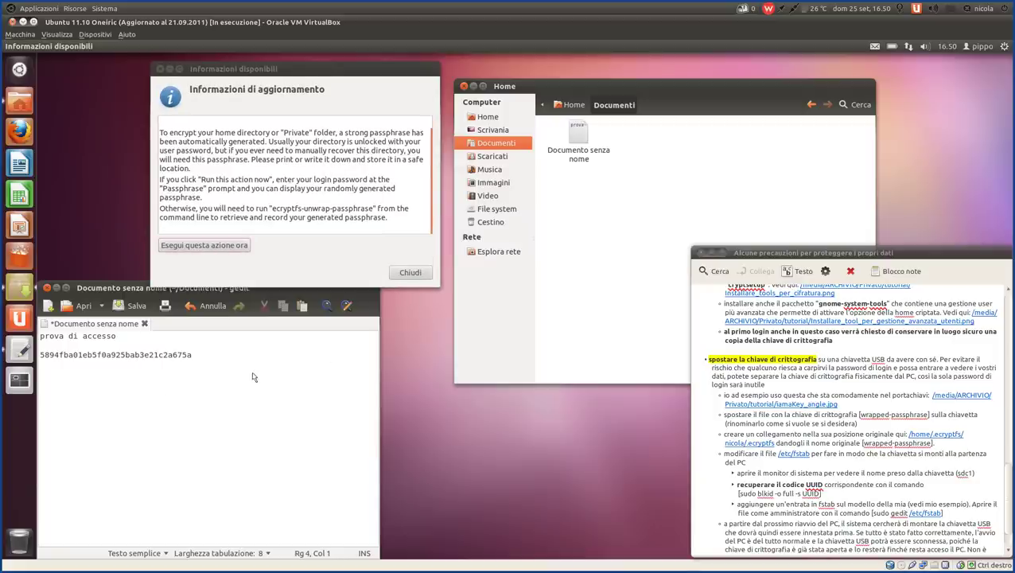
click(411, 272)
- Save the test document with Ctrl+S
drag(249, 291, 316, 109)
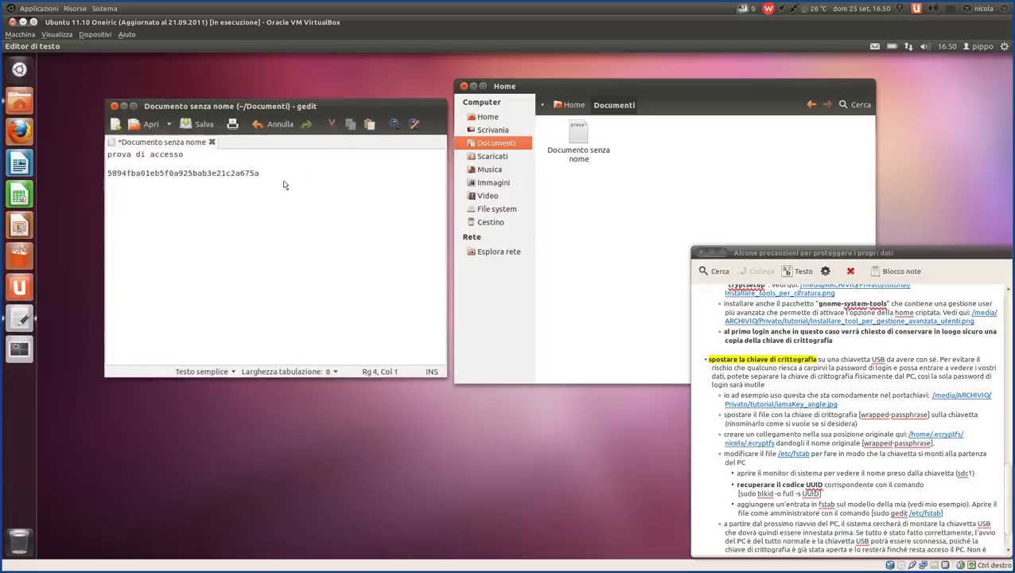
drag(283, 186, 85, 156)
key(ctrl+s)
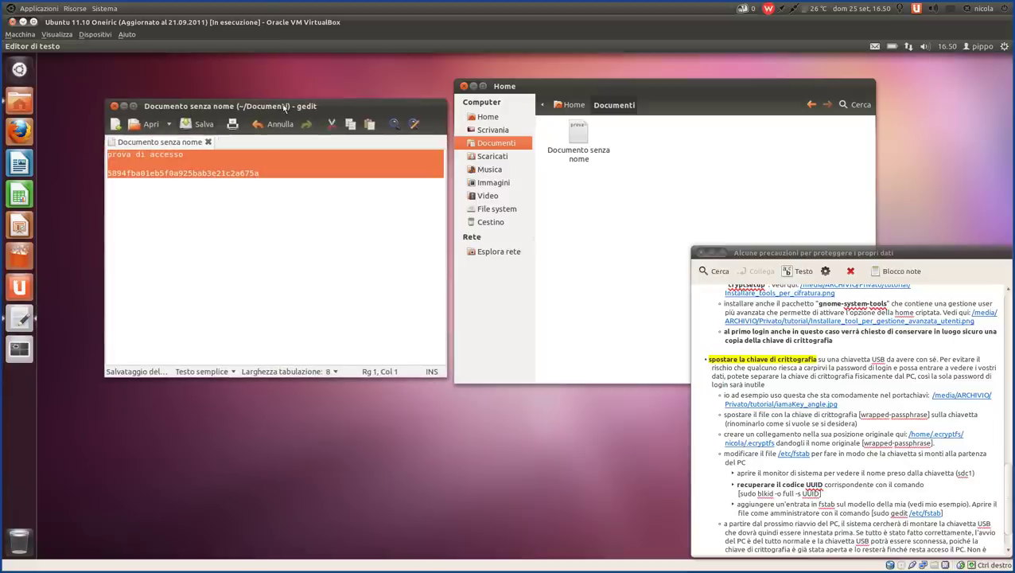
drag(284, 97, 272, 59)
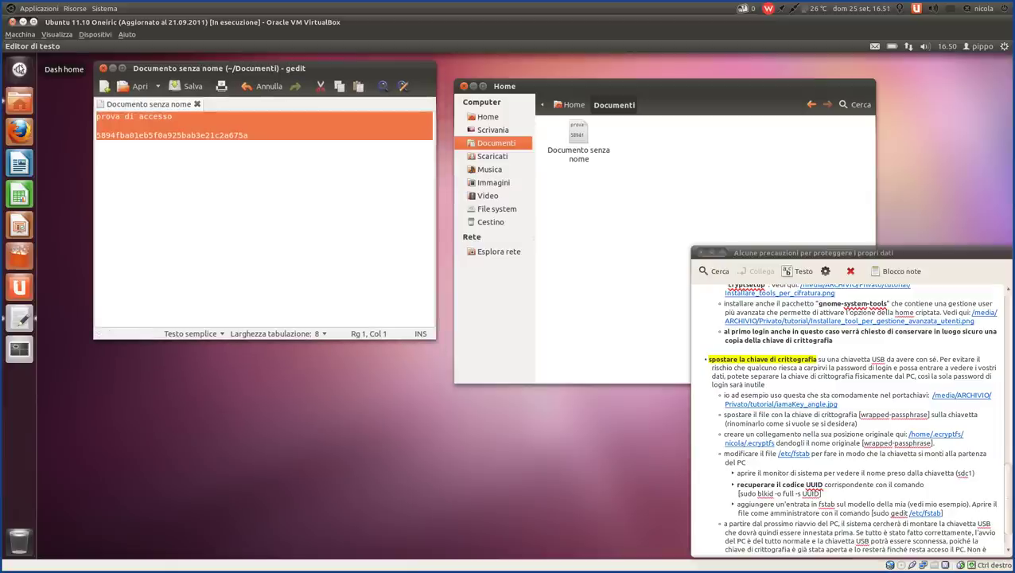
click(19, 69)
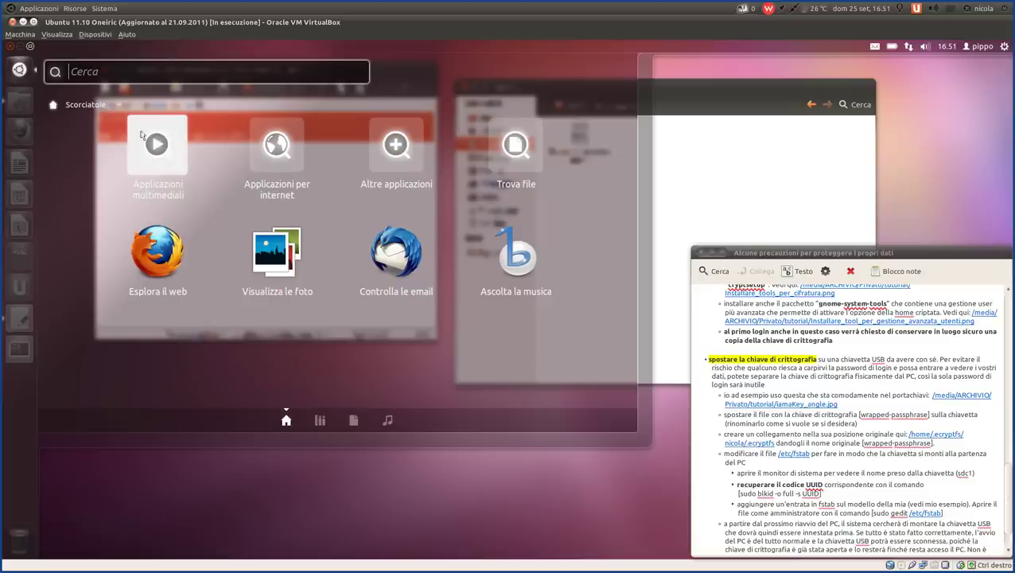
text(ter)
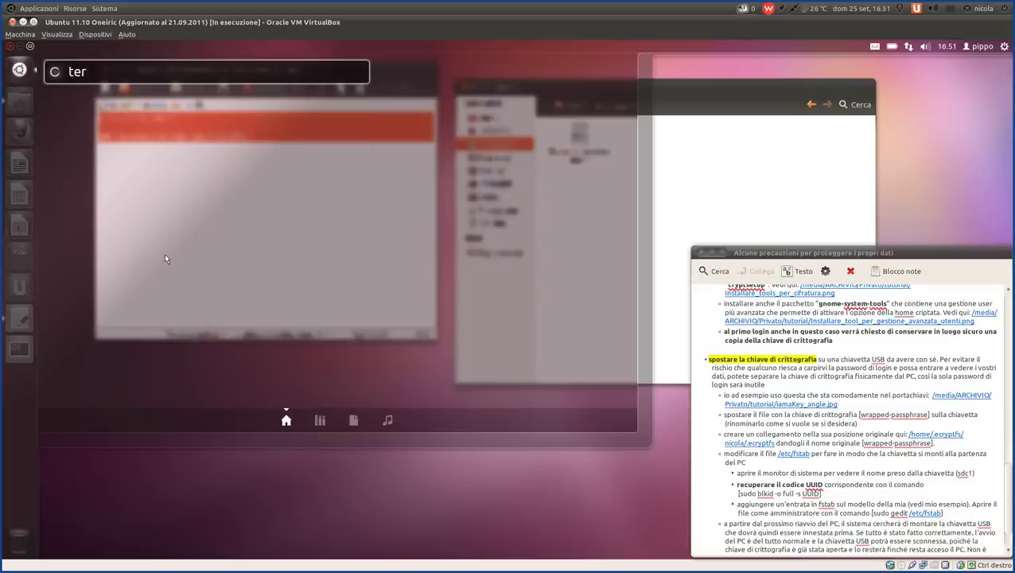
click(101, 153)
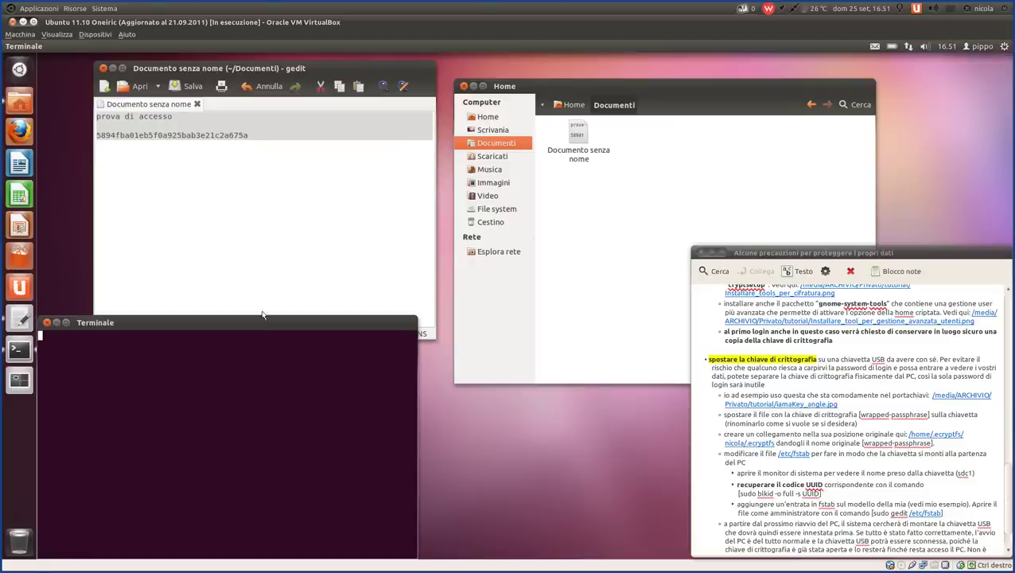
drag(263, 324, 413, 297)
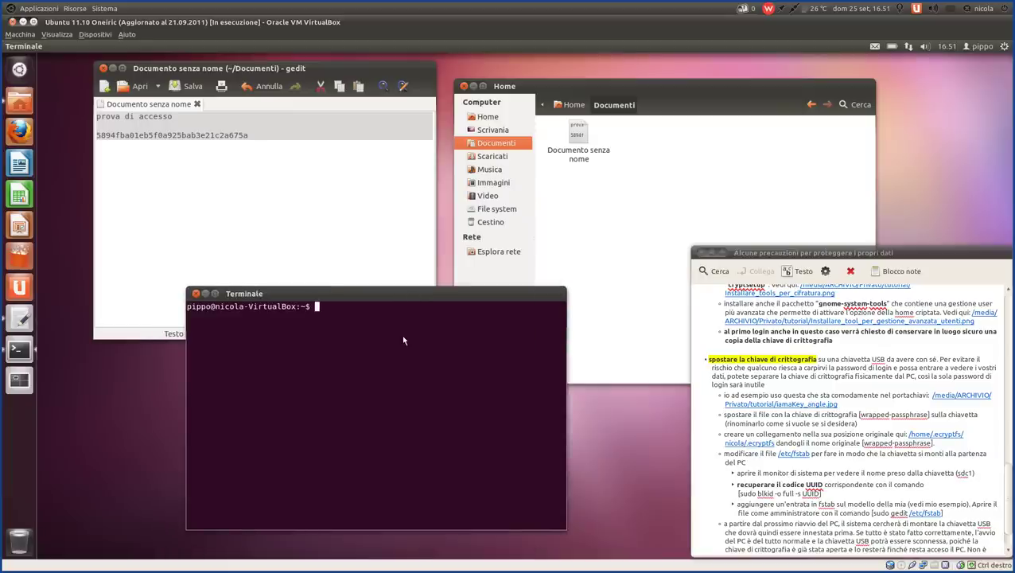
click(194, 294)
click(266, 194)
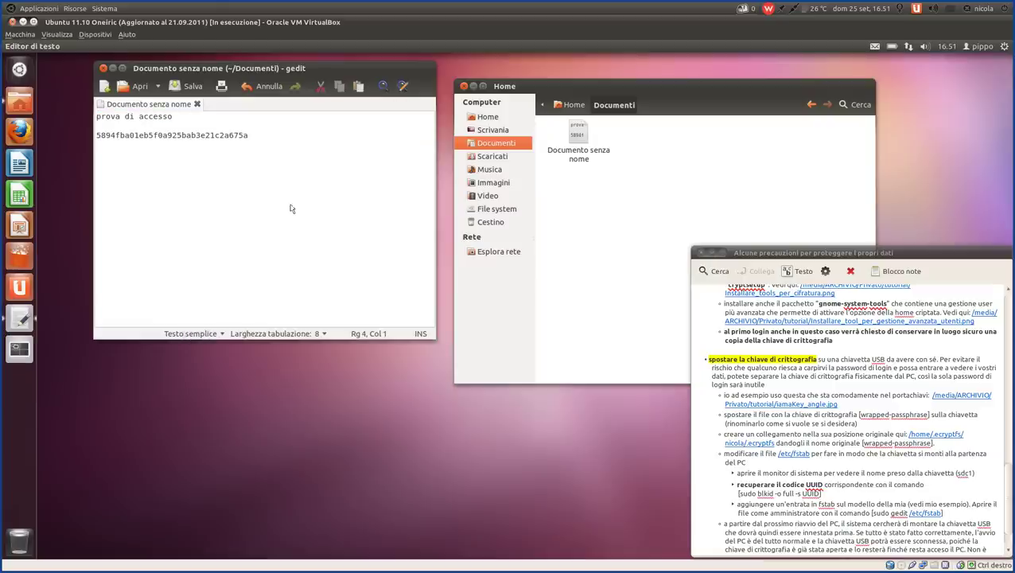
click(278, 140)
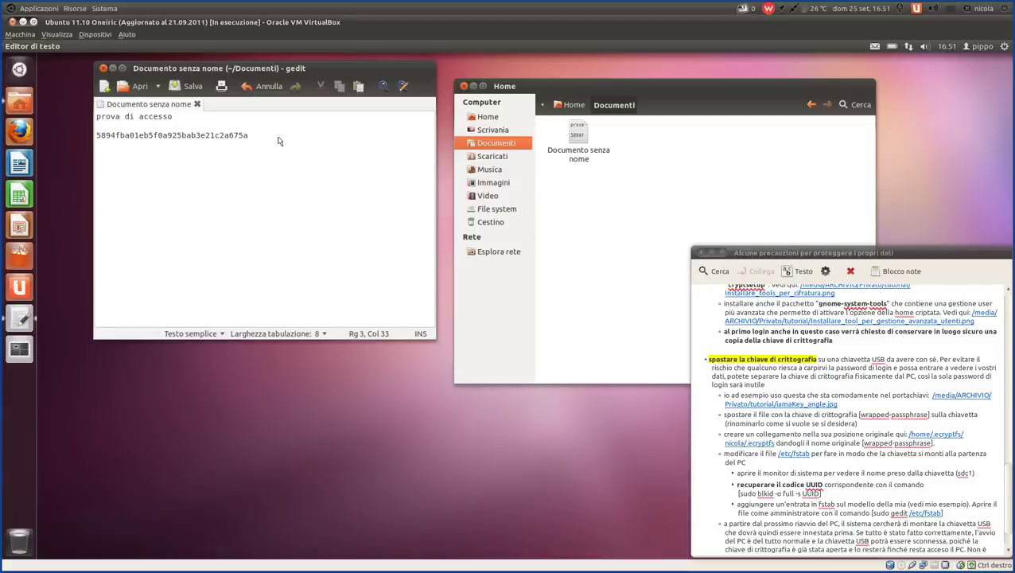
drag(272, 144, 96, 137)
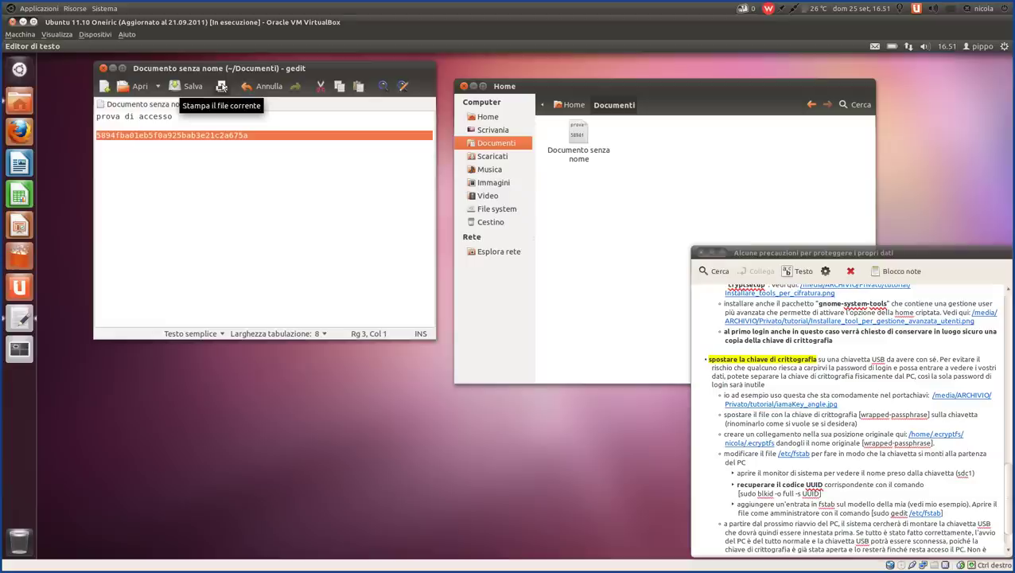
drag(283, 134, 94, 143)
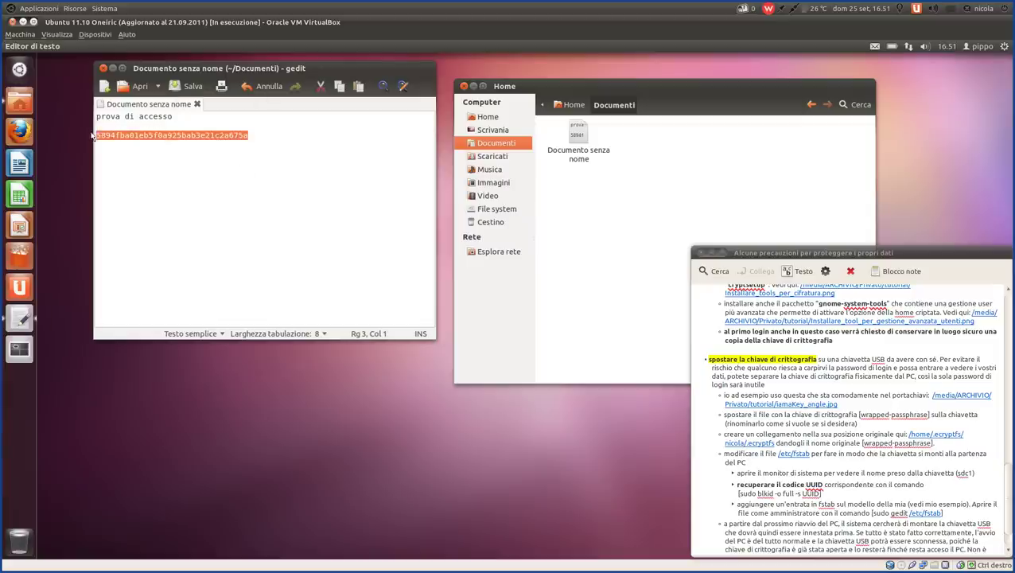
click(268, 182)
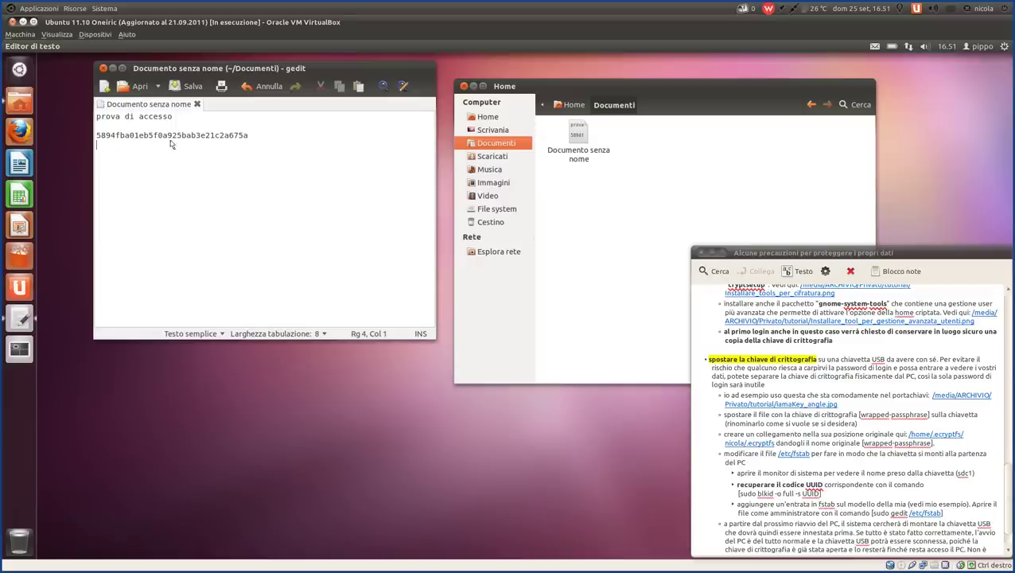
- Close the gedit and Home file manager windows
click(104, 69)
drag(635, 86, 331, 85)
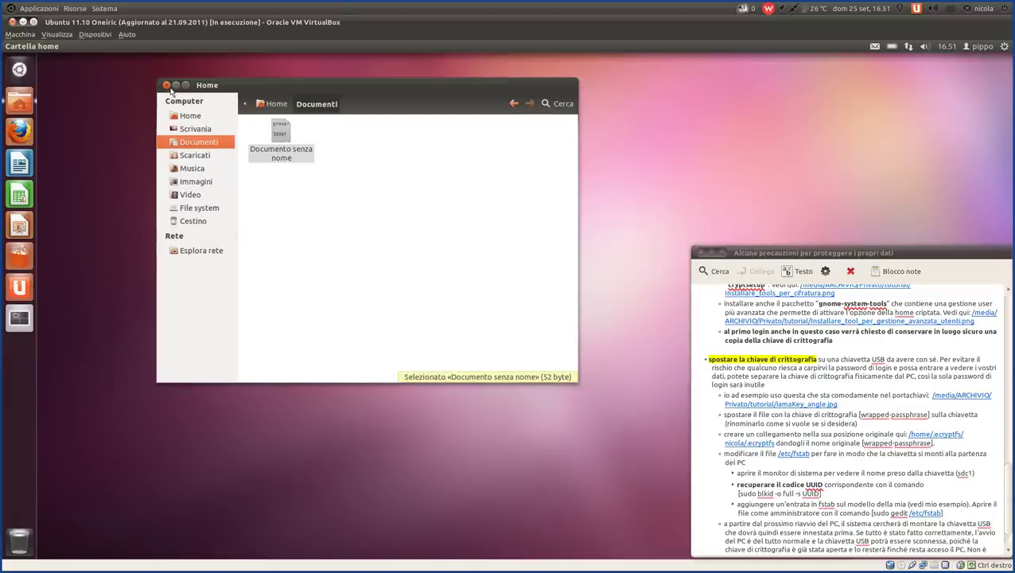
click(166, 85)
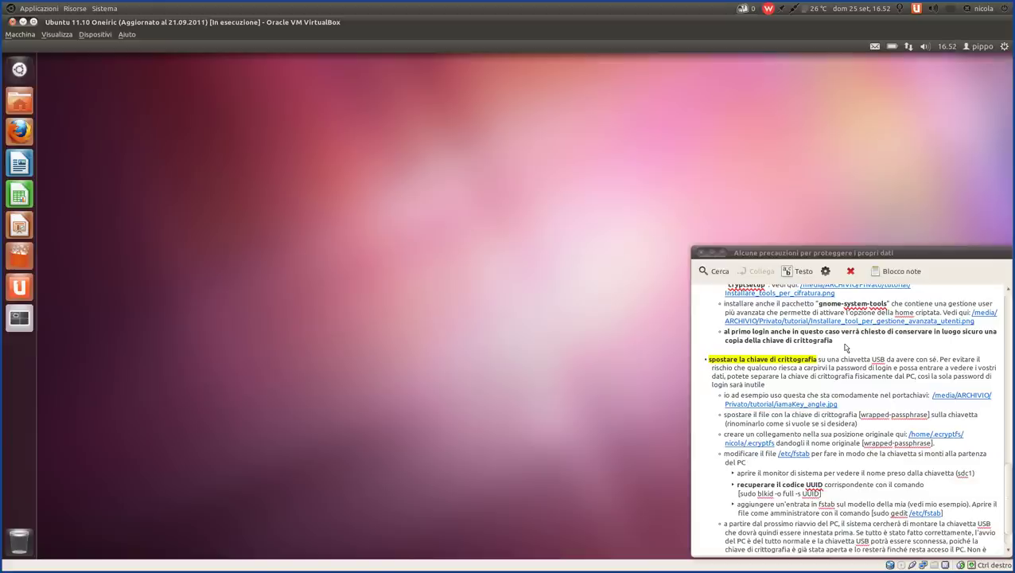
- Highlight the USB-stick phrase in the precautions note's key-moving paragraph
scroll(846, 348, down, 1)
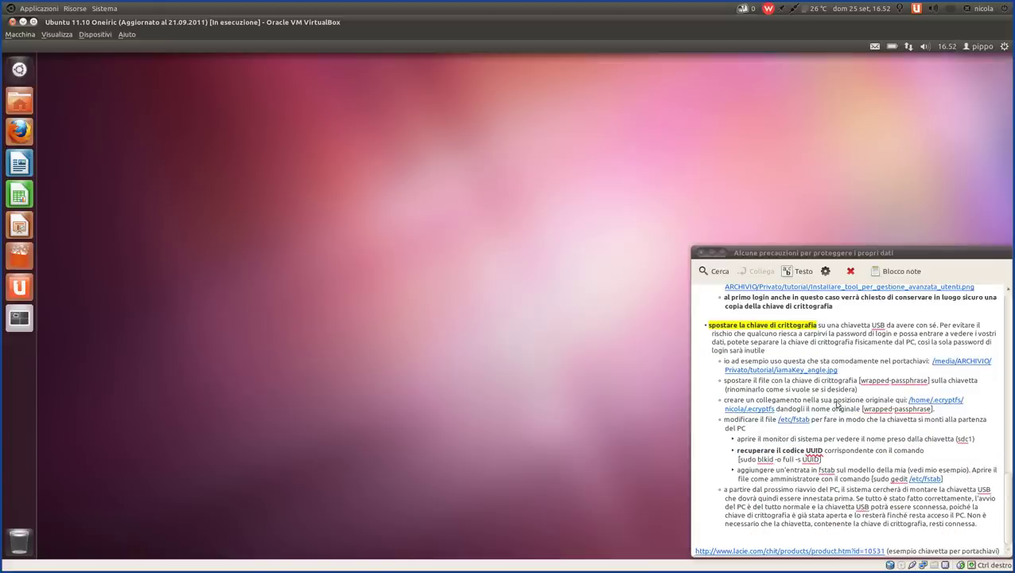
scroll(837, 405, up, 1)
scroll(837, 405, down, 1)
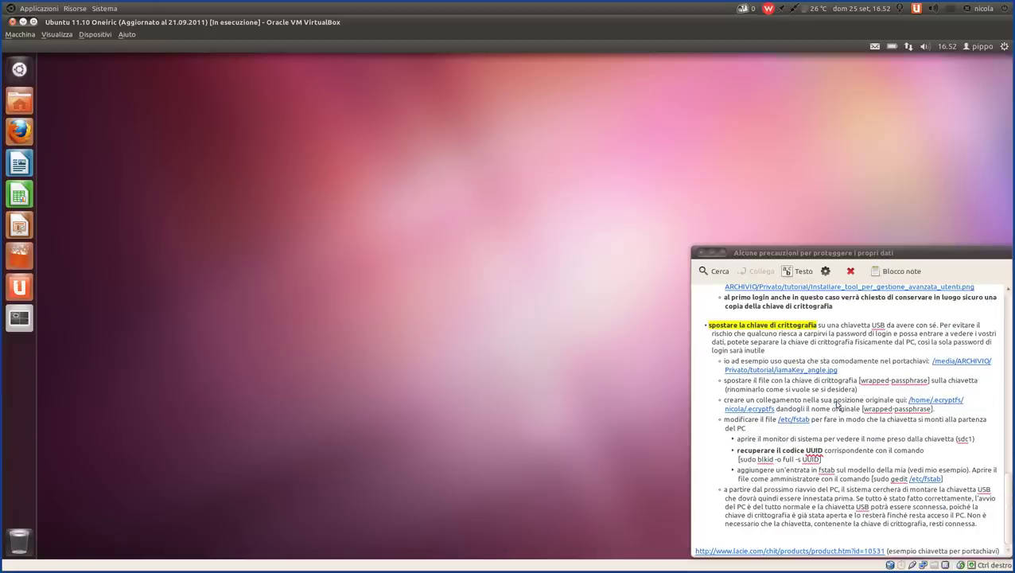
scroll(837, 405, up, 1)
scroll(837, 405, down, 1)
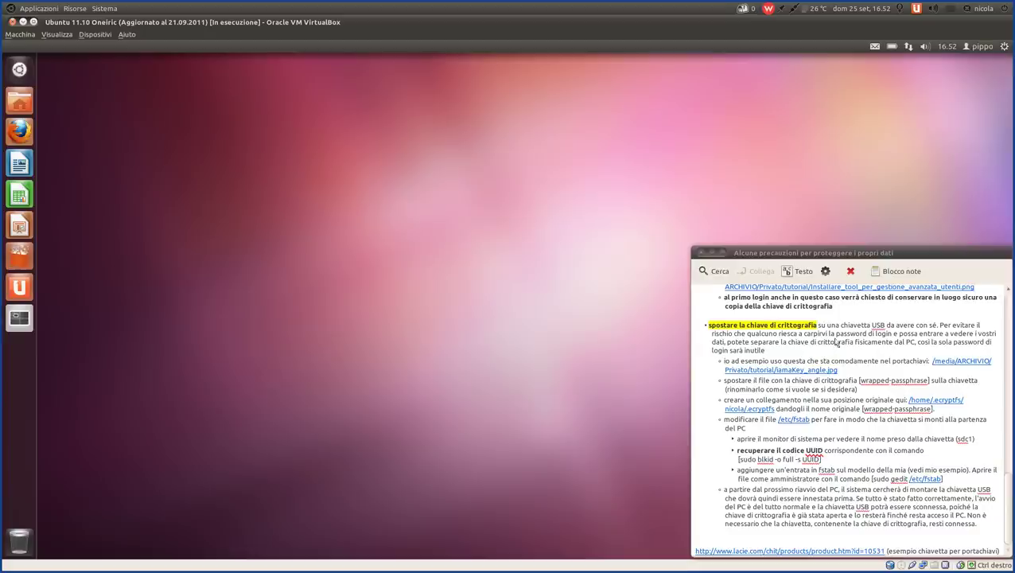
click(786, 362)
drag(765, 351, 673, 329)
click(818, 334)
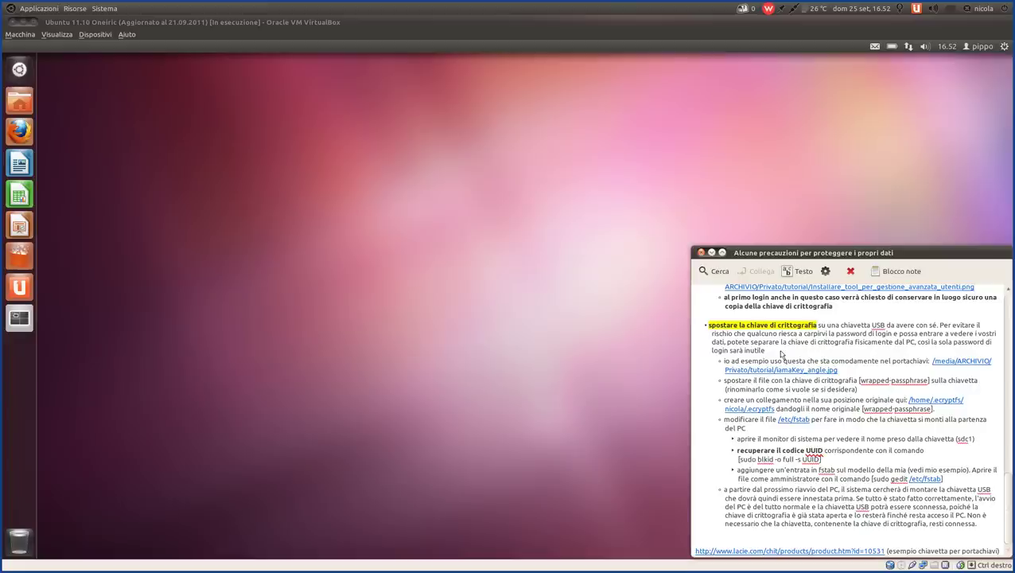
click(781, 354)
drag(819, 329, 937, 328)
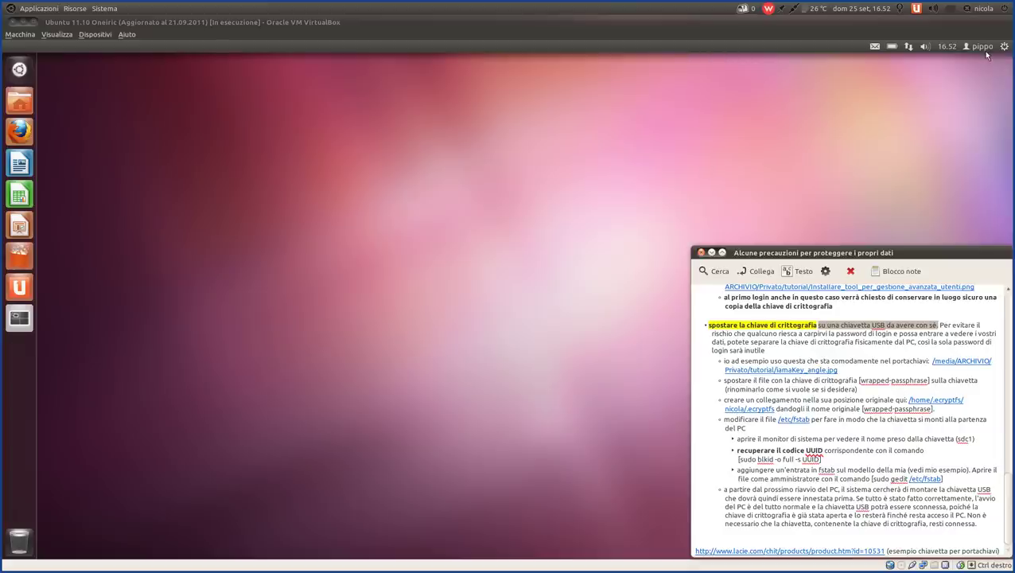
- Reopen the Home folder, centre its window and show the Visualizza menu
click(22, 102)
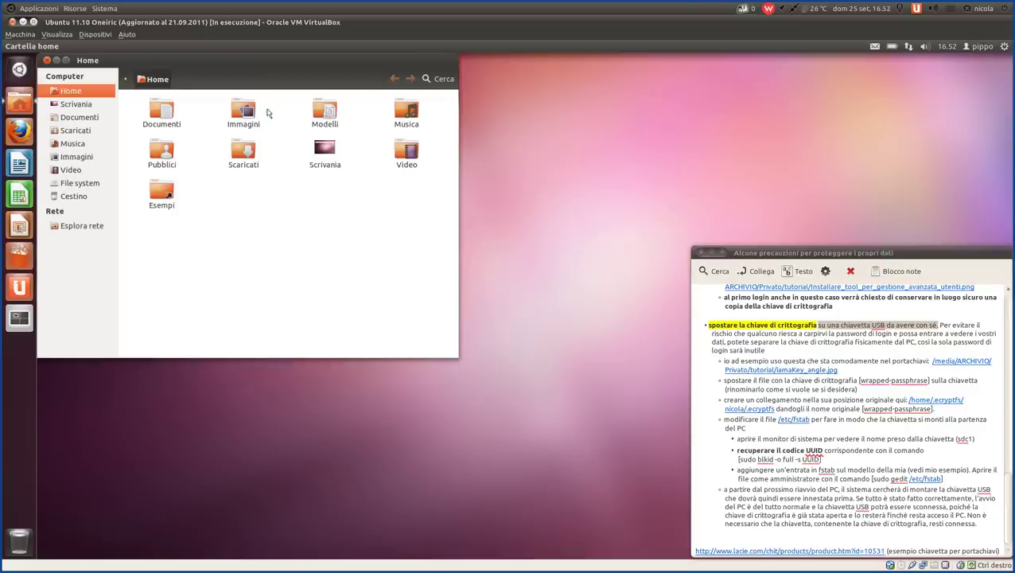
drag(261, 63, 380, 157)
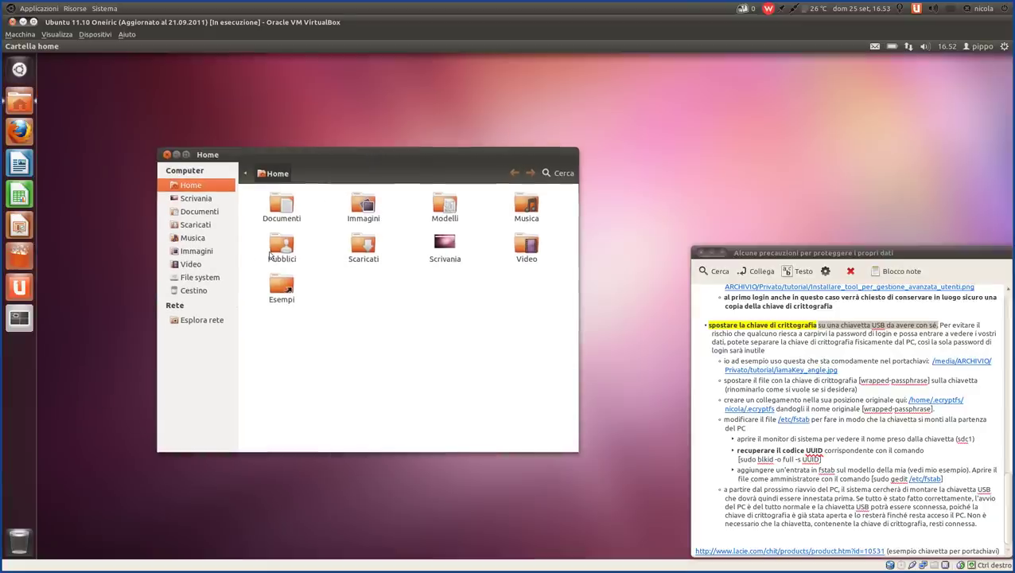
click(117, 51)
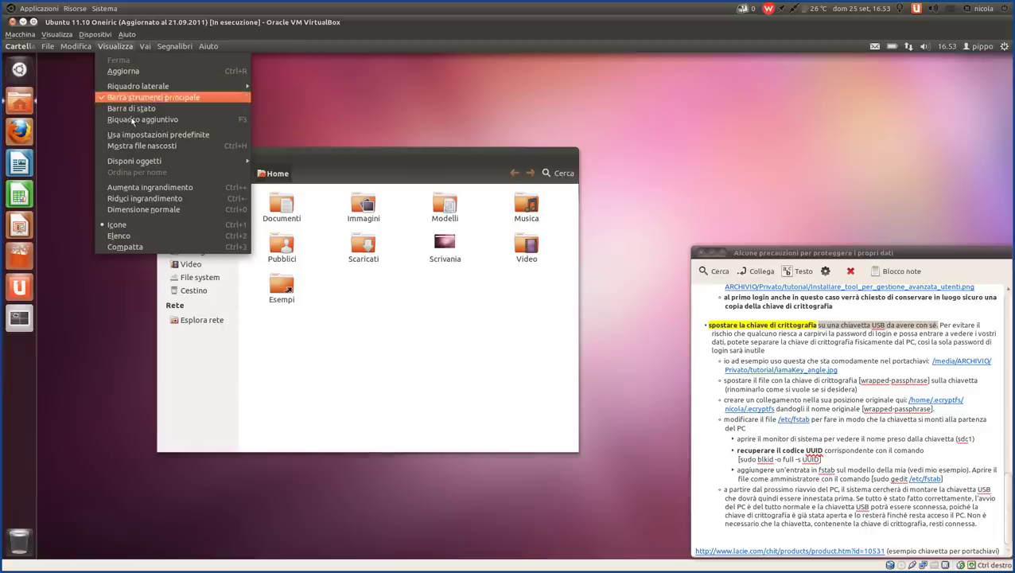
- Show hidden files and browse to /home/.ecryptfs/pippo/.ecryptfs containing wrapped-passphrase
click(136, 143)
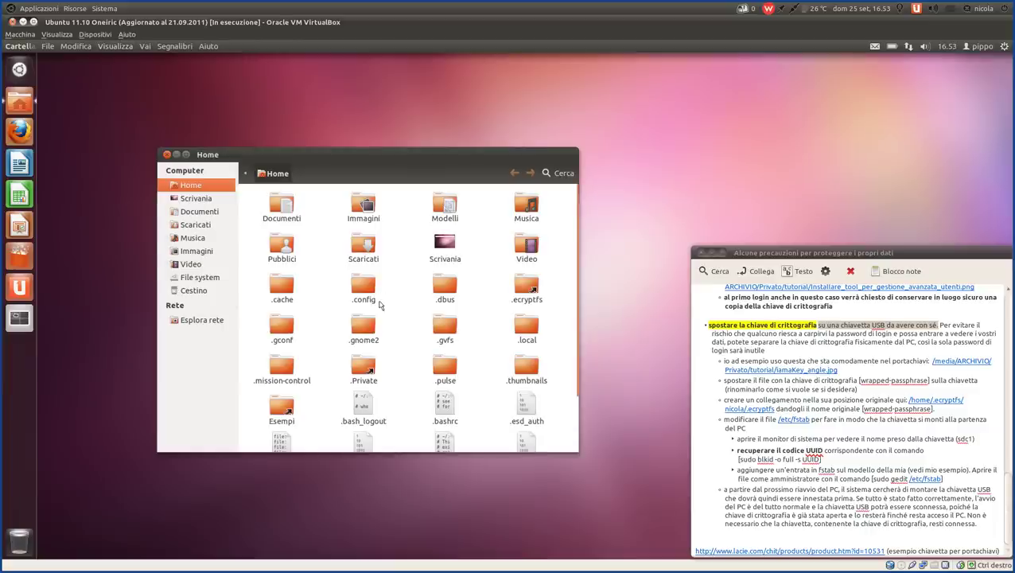
click(245, 175)
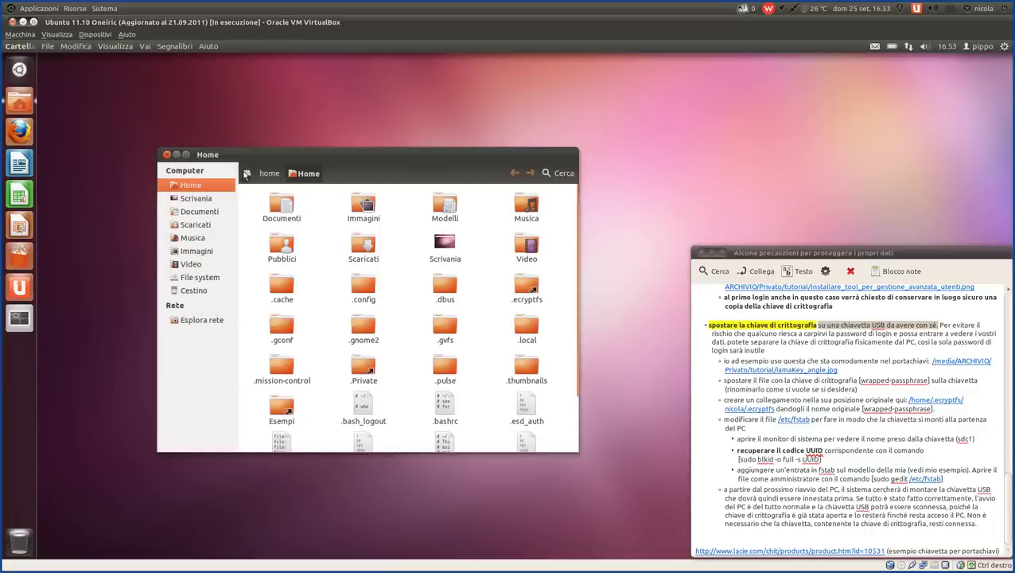
click(270, 173)
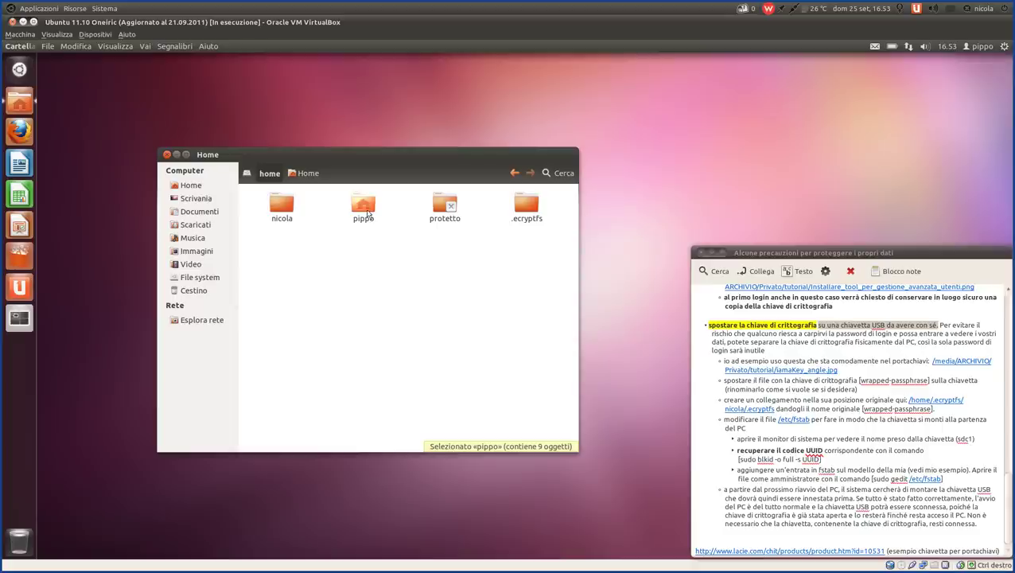
double_click(363, 205)
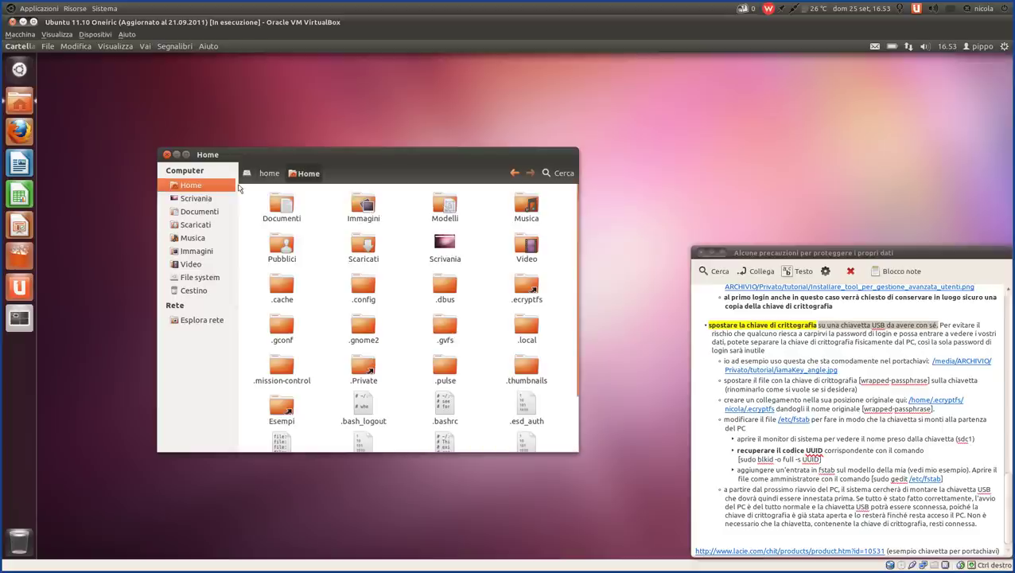
click(270, 174)
double_click(521, 201)
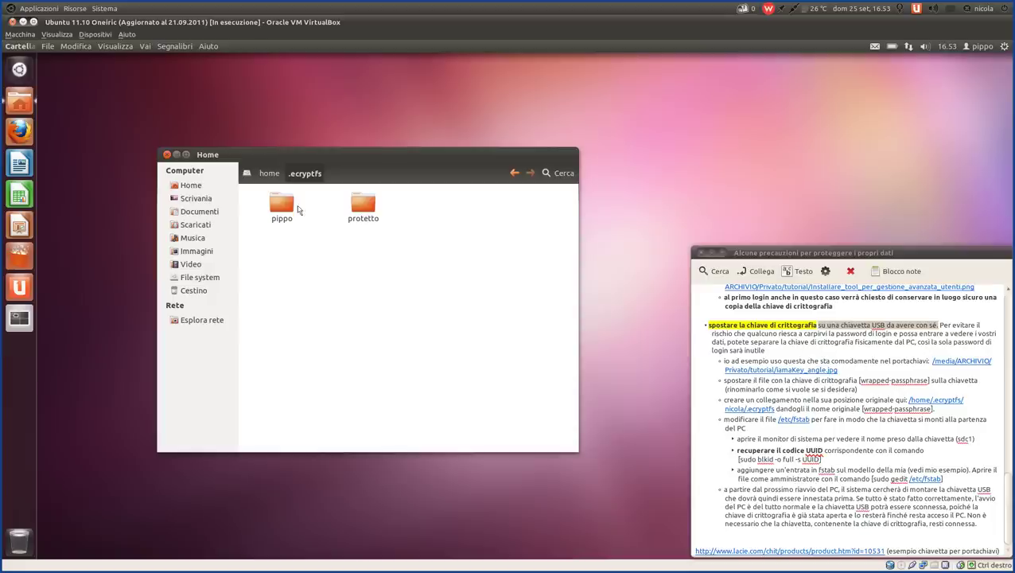
double_click(283, 205)
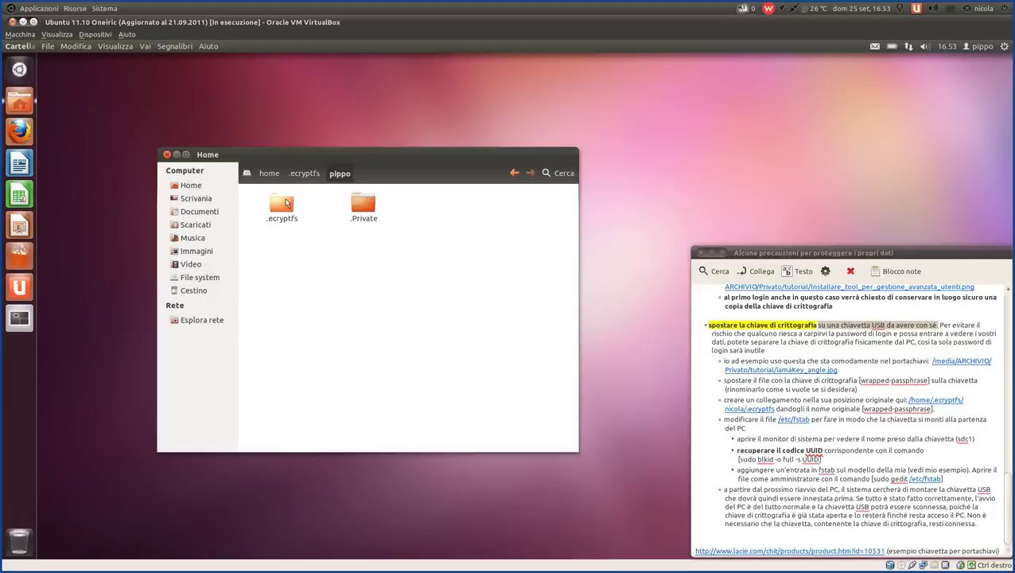
double_click(285, 204)
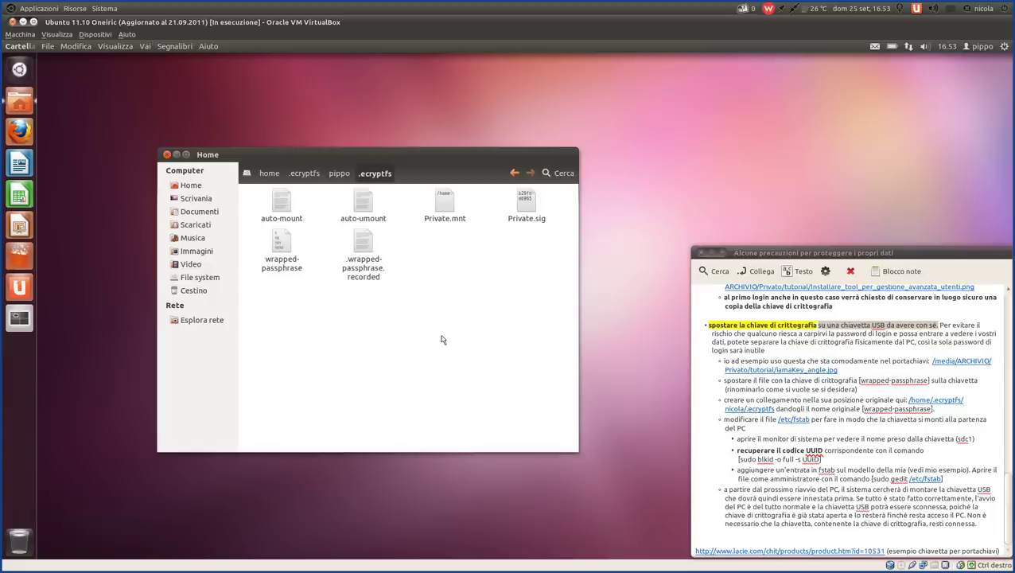
- Switch the .ecryptfs folder to the Elenco list view and select the 48-byte wrapped-passphrase file
click(117, 49)
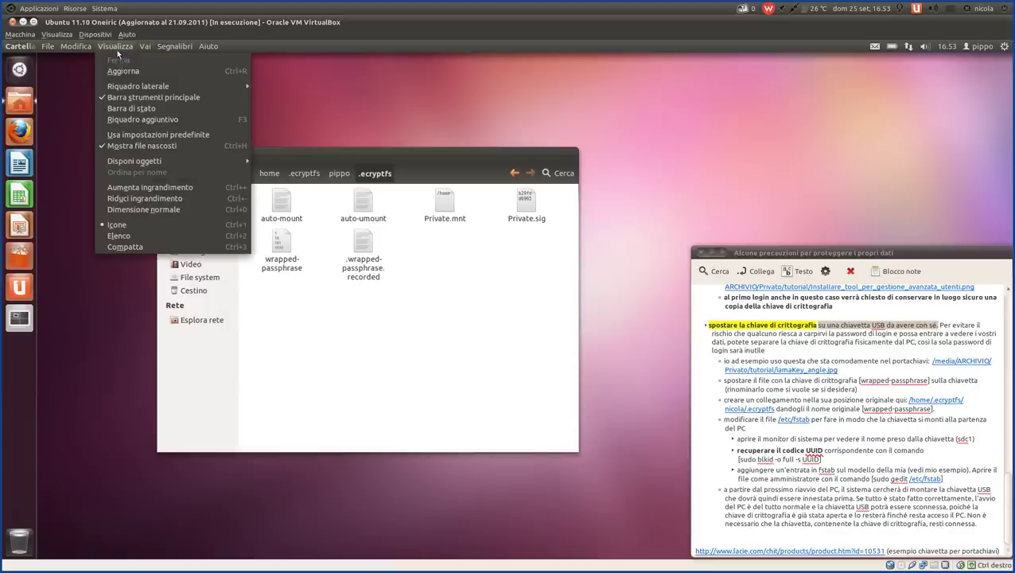
click(150, 234)
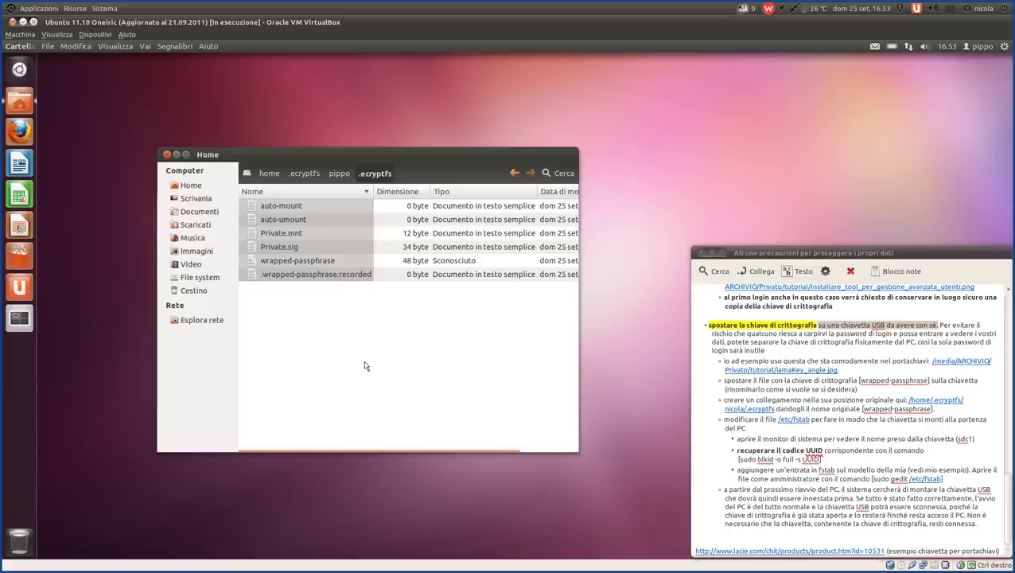
click(295, 263)
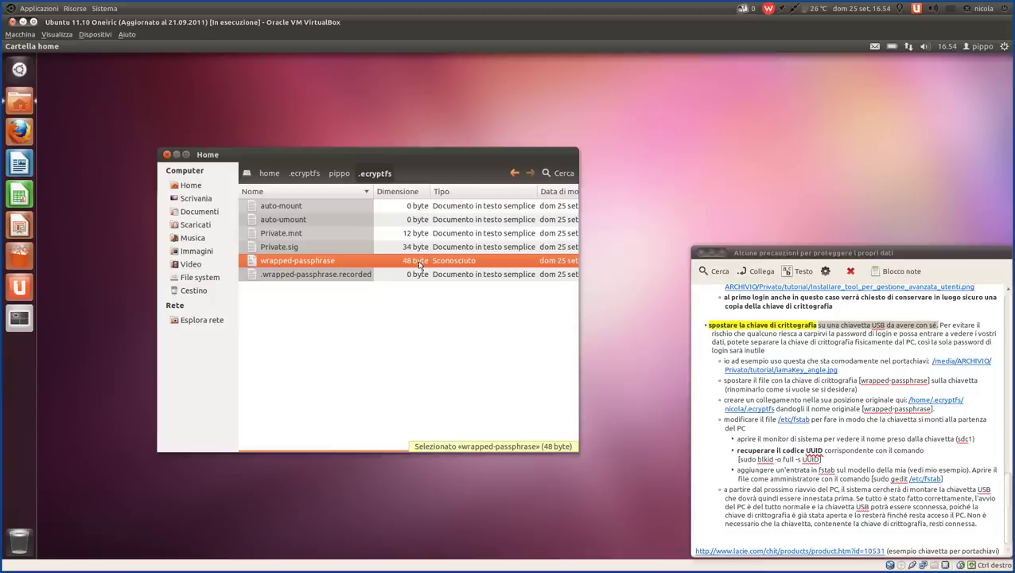
click(213, 215)
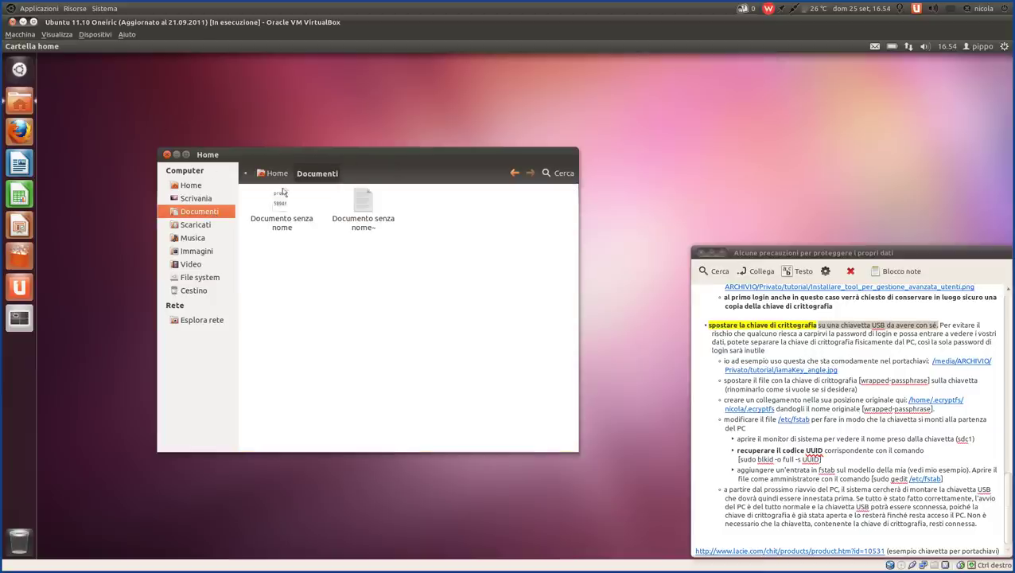
click(515, 173)
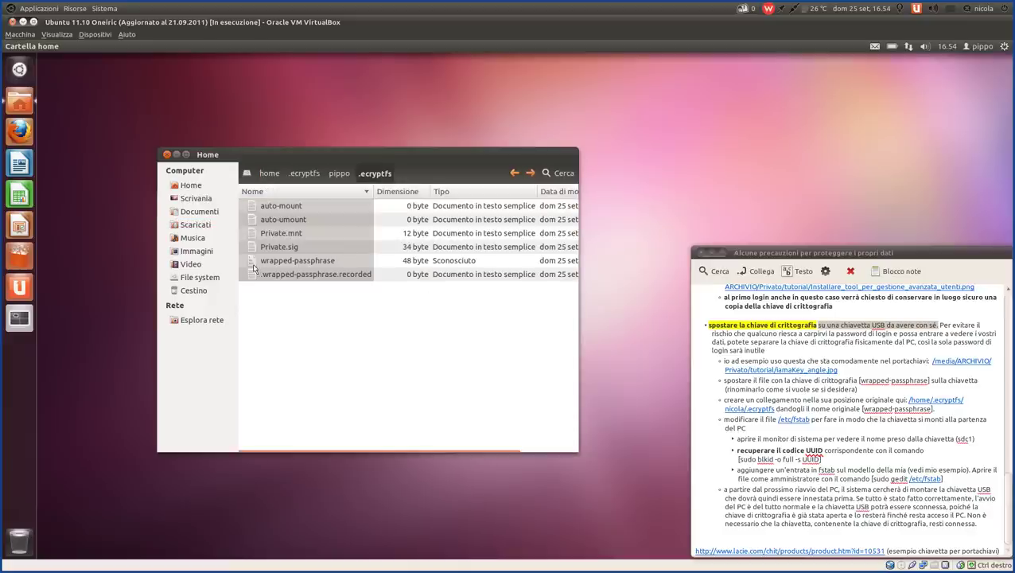
click(337, 256)
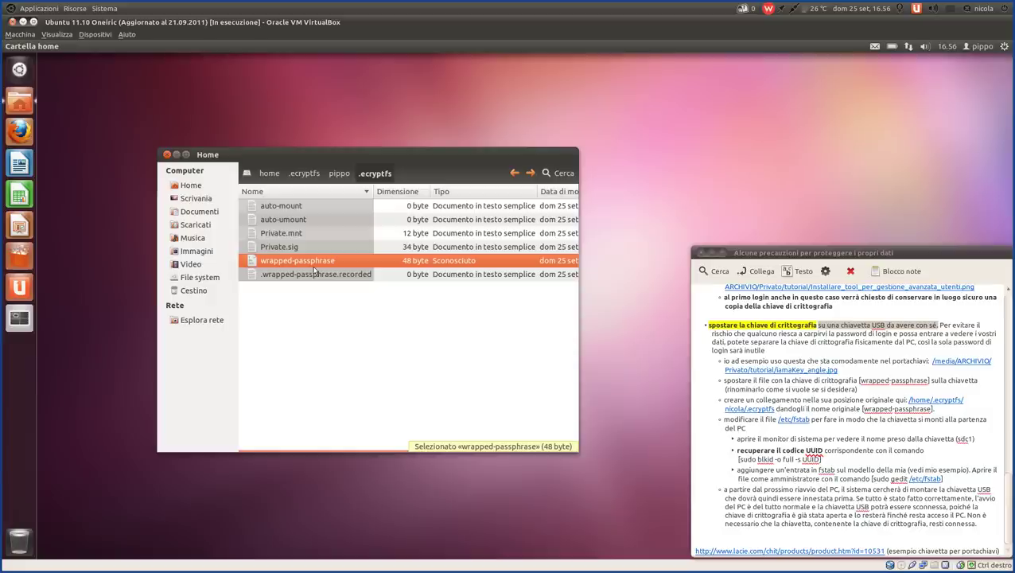
drag(452, 153, 377, 70)
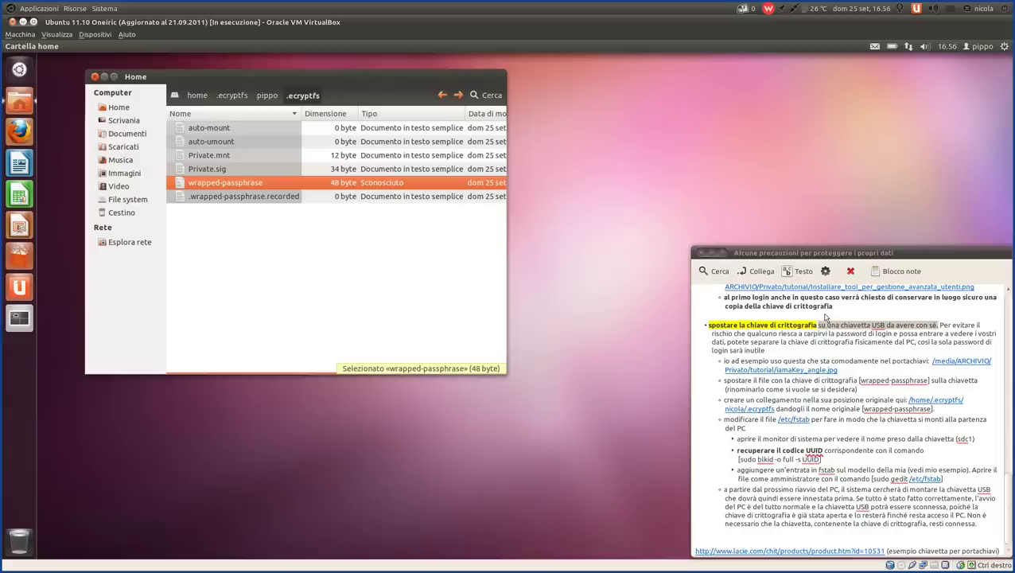
click(942, 325)
drag(941, 326, 813, 352)
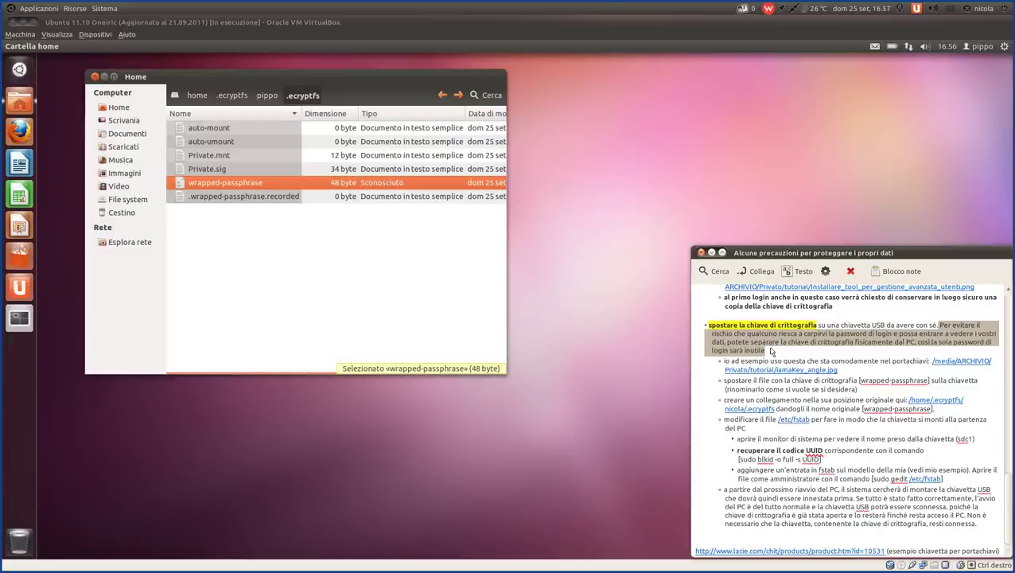
click(853, 355)
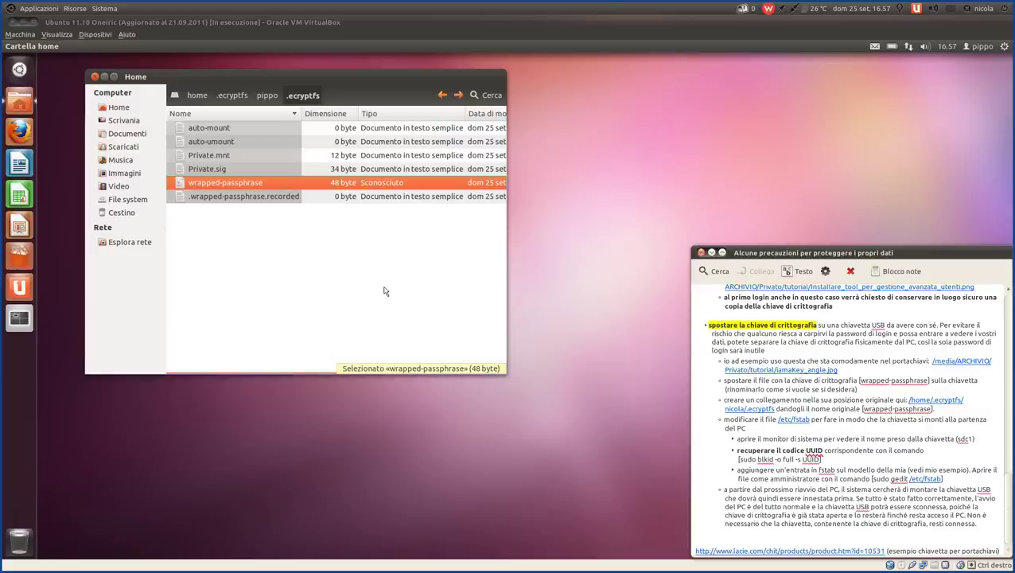
click(824, 371)
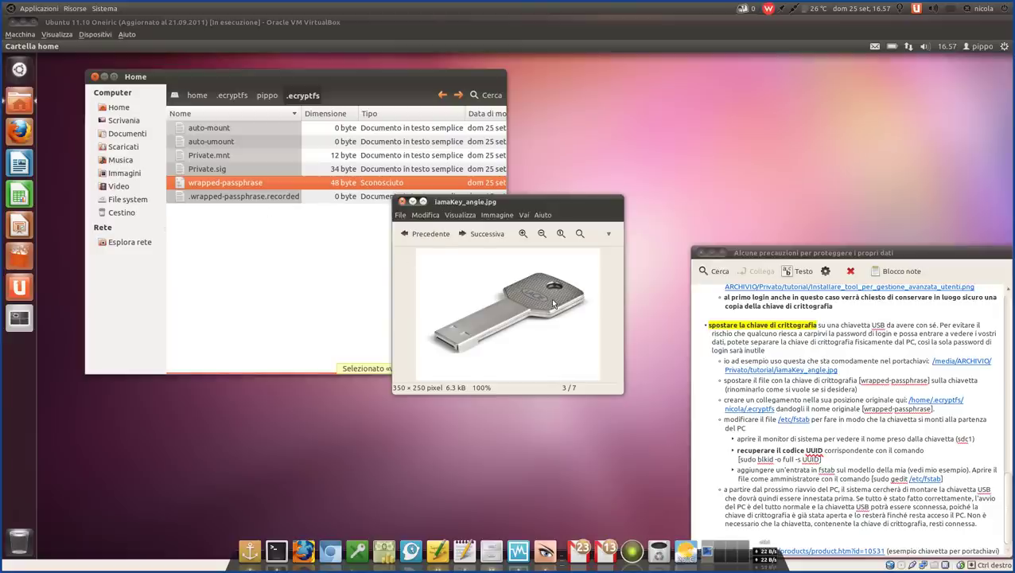
click(402, 203)
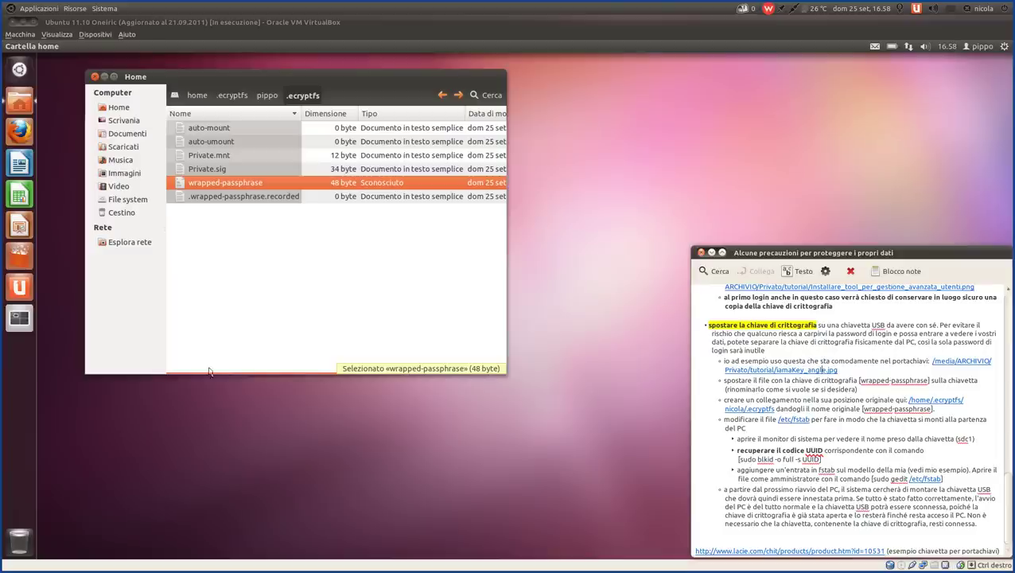
- Open a second Home window beside the .ecryptfs window and open Documenti in it
click(19, 100)
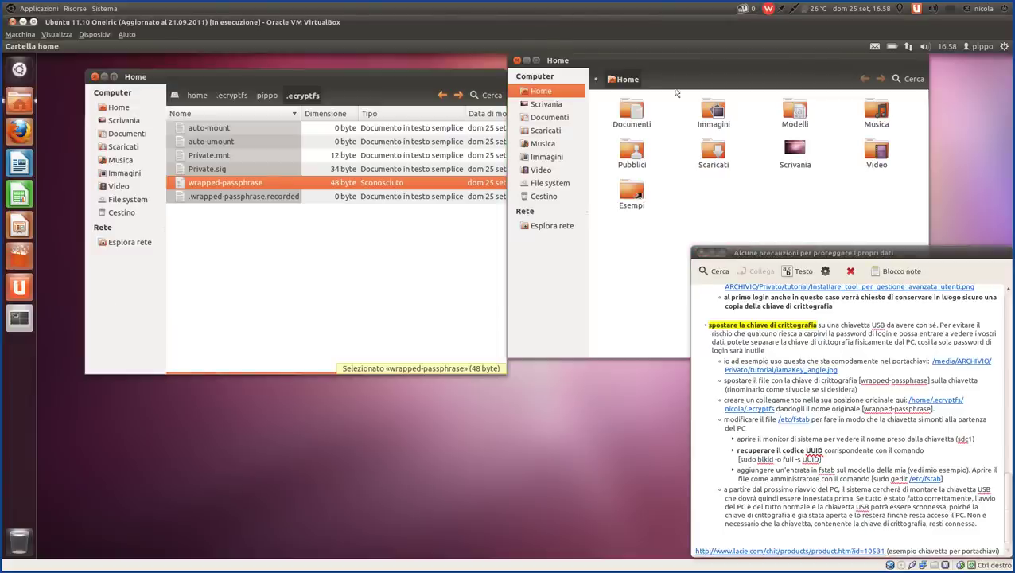
mouse_move(721, 92)
mouse_down()
mouse_move(697, 67)
mouse_move(708, 84)
mouse_up()
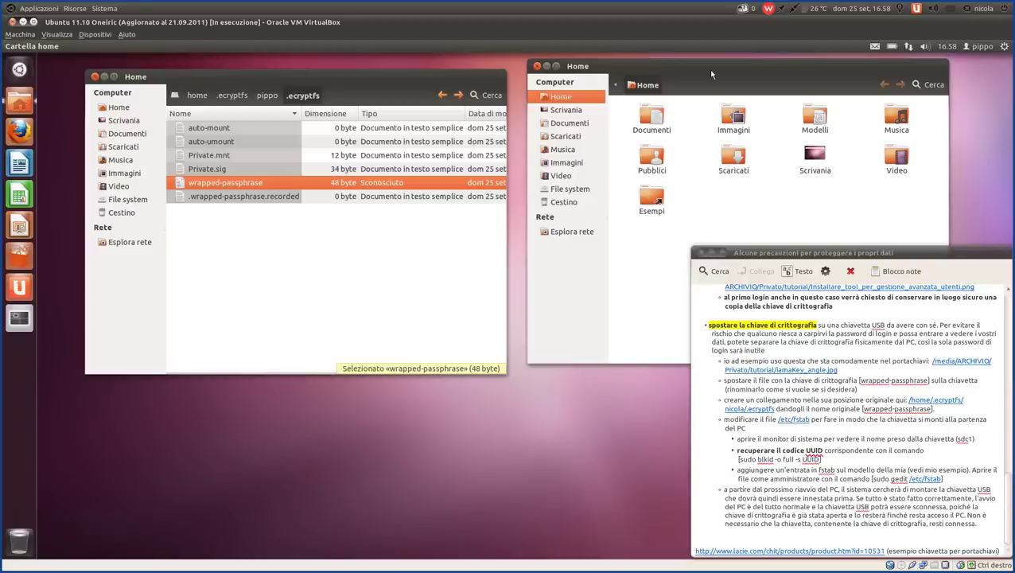
mouse_move(705, 66)
mouse_down()
mouse_move(681, 81)
mouse_move(702, 72)
mouse_up()
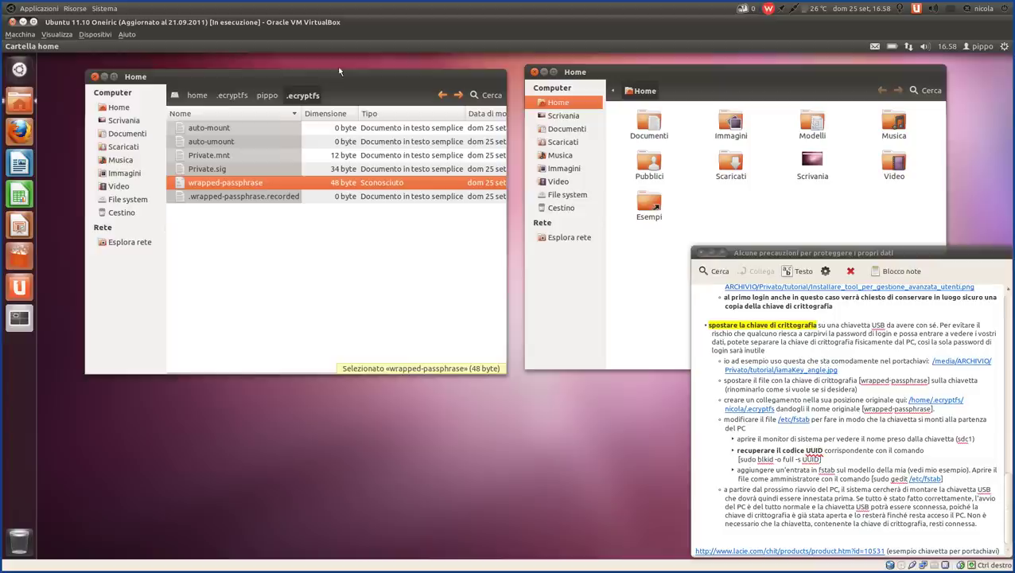
drag(343, 80, 299, 67)
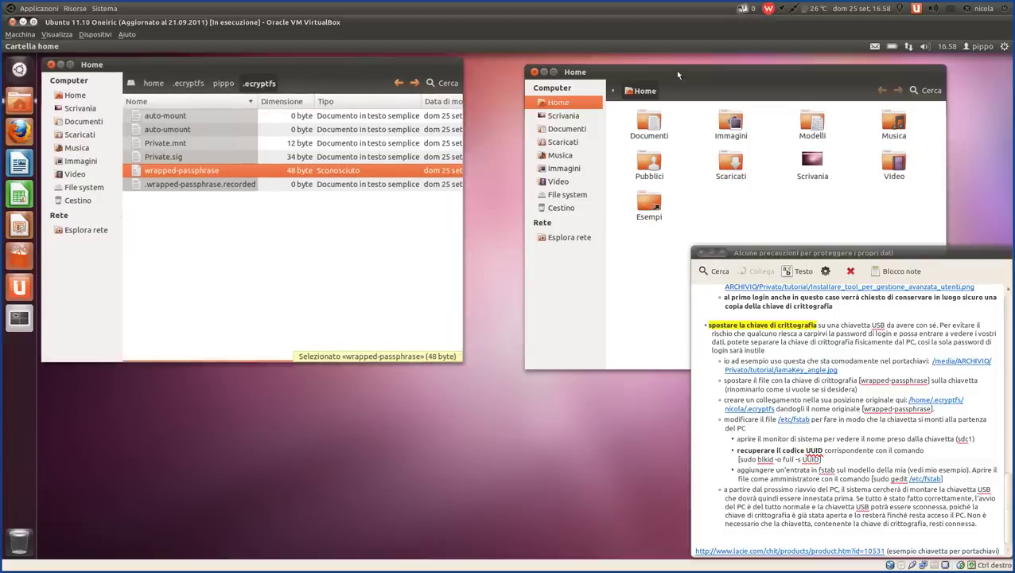
drag(675, 70, 619, 63)
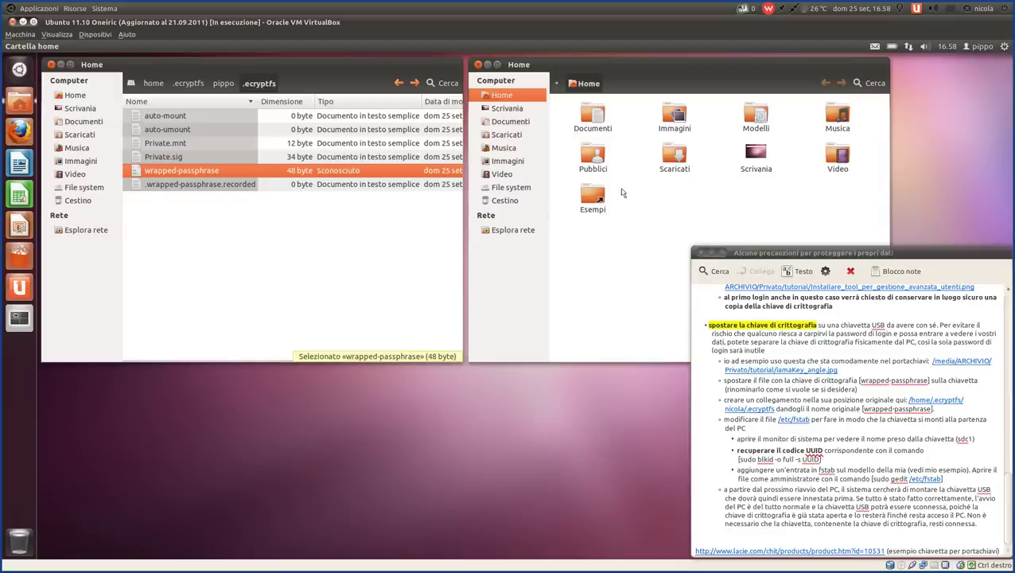
double_click(592, 116)
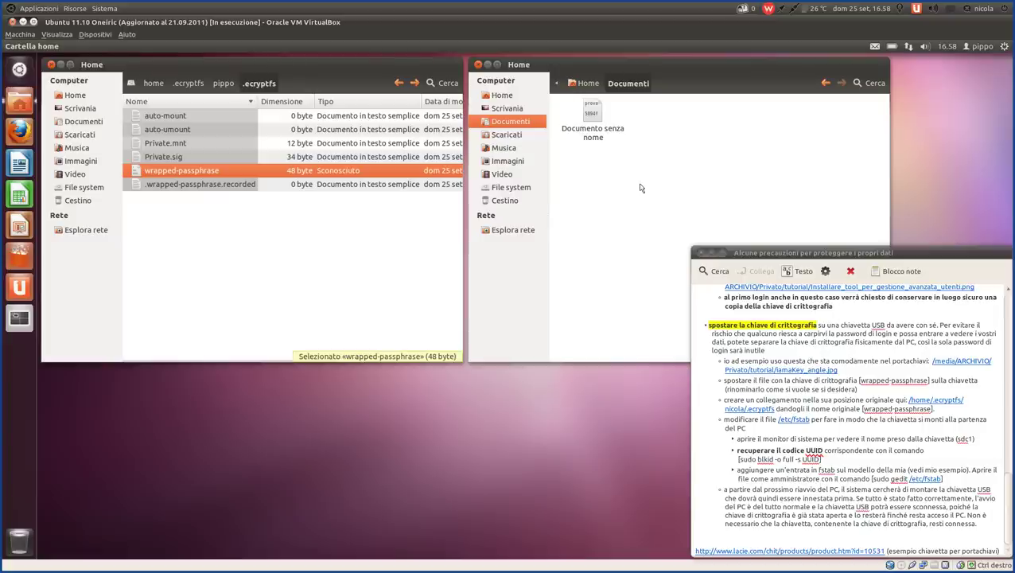
- Highlight the note about the key file, then move wrapped-passphrase from .ecryptfs into Documenti (Sposta qui)
click(724, 384)
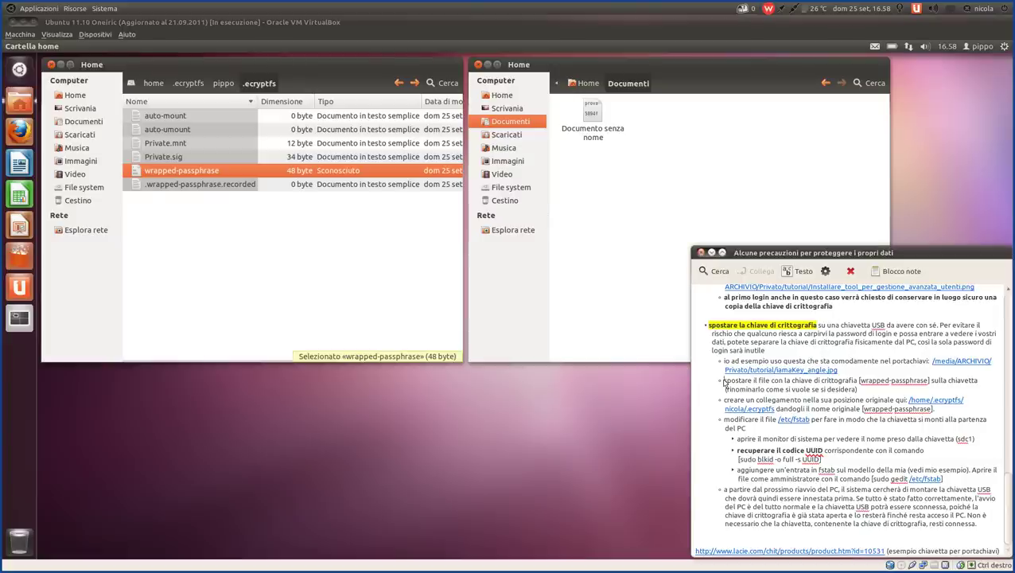
drag(724, 383, 947, 393)
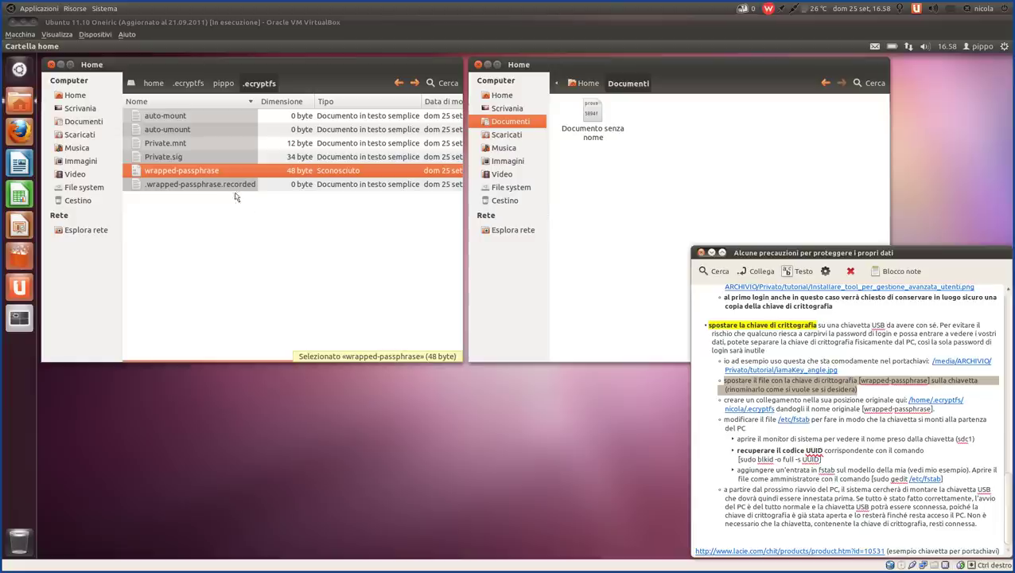
click(158, 169)
drag(158, 169, 682, 129)
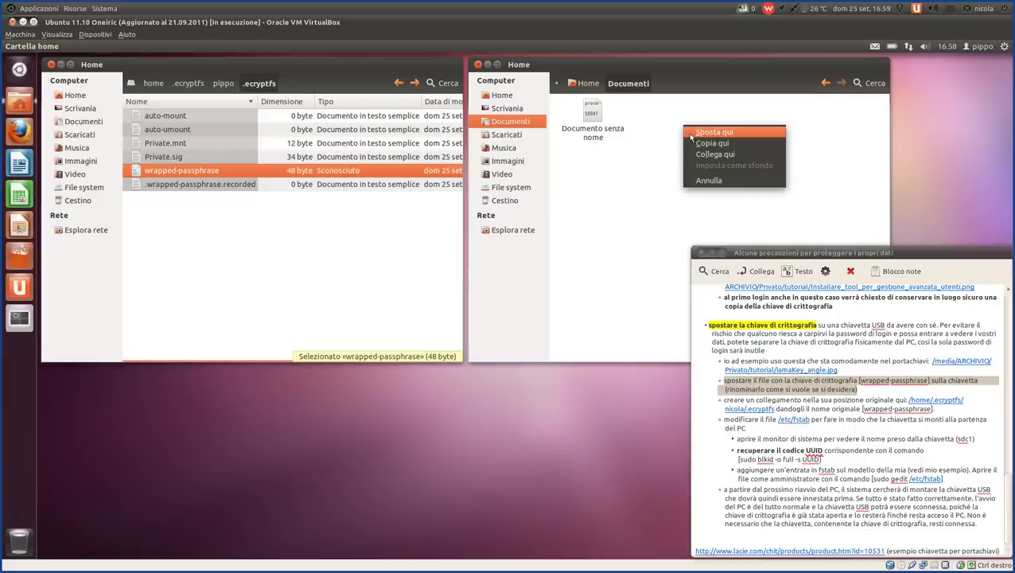
click(692, 133)
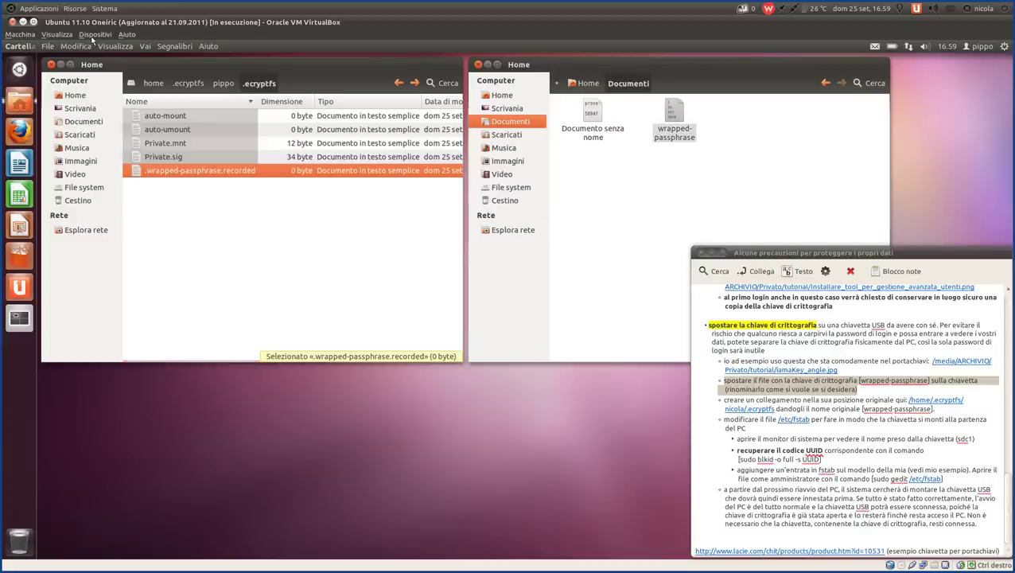
- Show Documenti as an Elenco list and highlight the note about creating a link
click(109, 49)
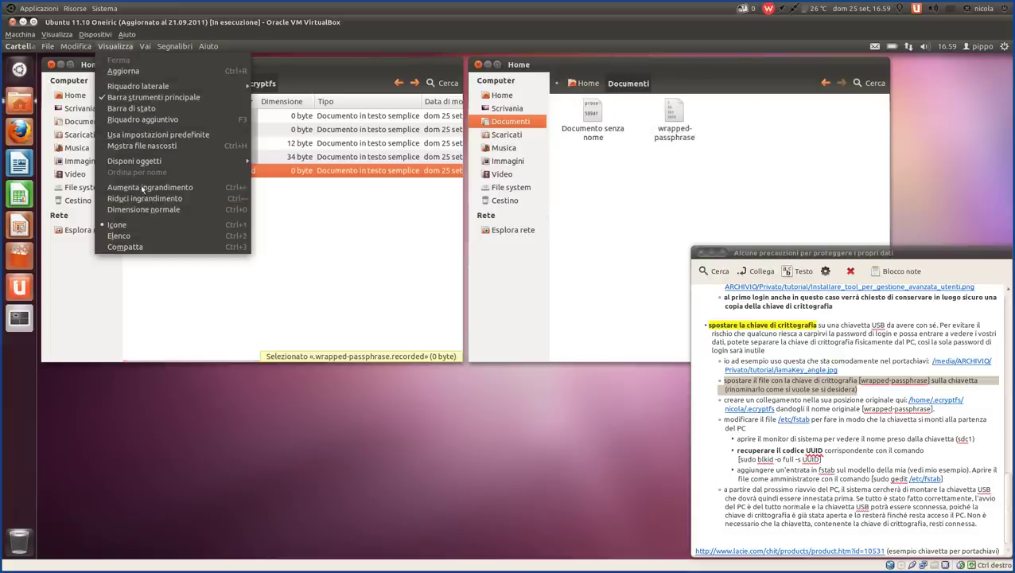
click(153, 231)
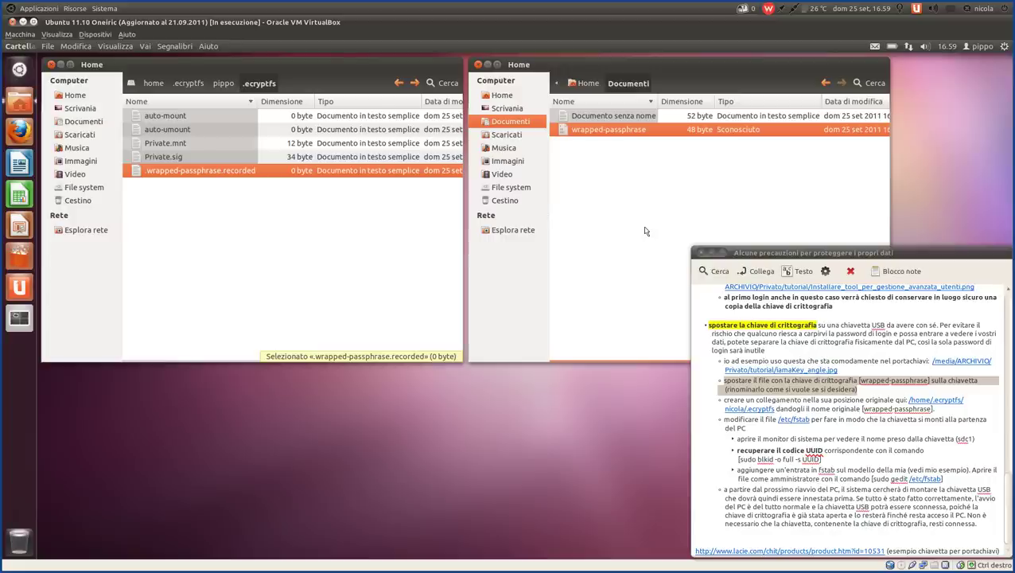
click(787, 400)
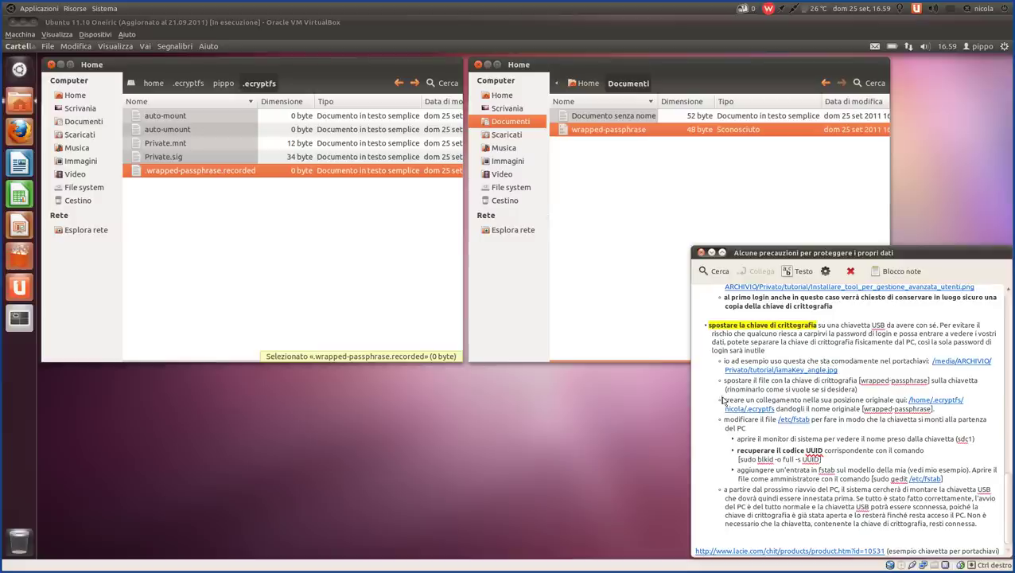
drag(724, 401, 891, 402)
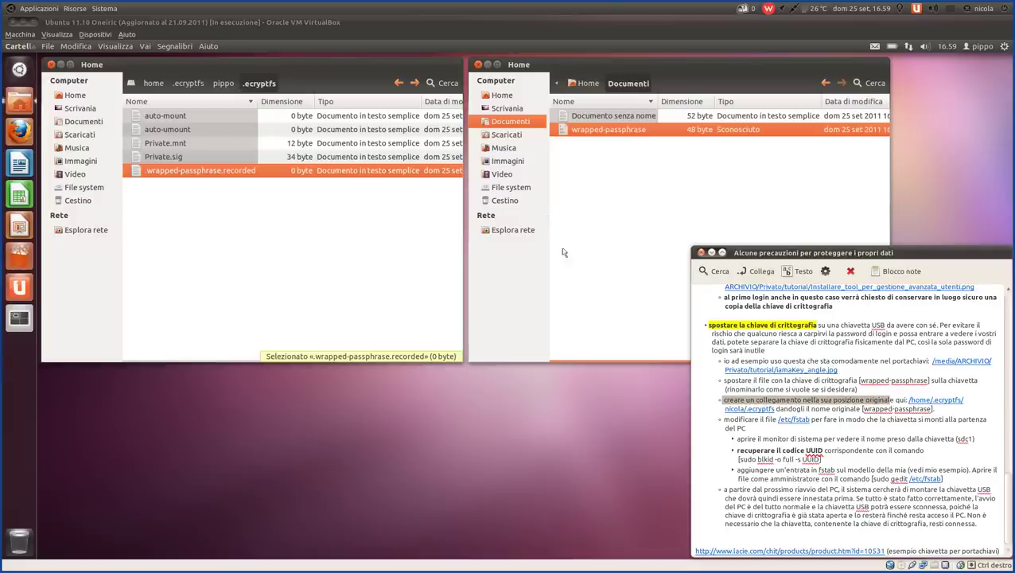
- Link wrapped-passphrase from Documenti back into .ecryptfs using Collega qui
click(631, 133)
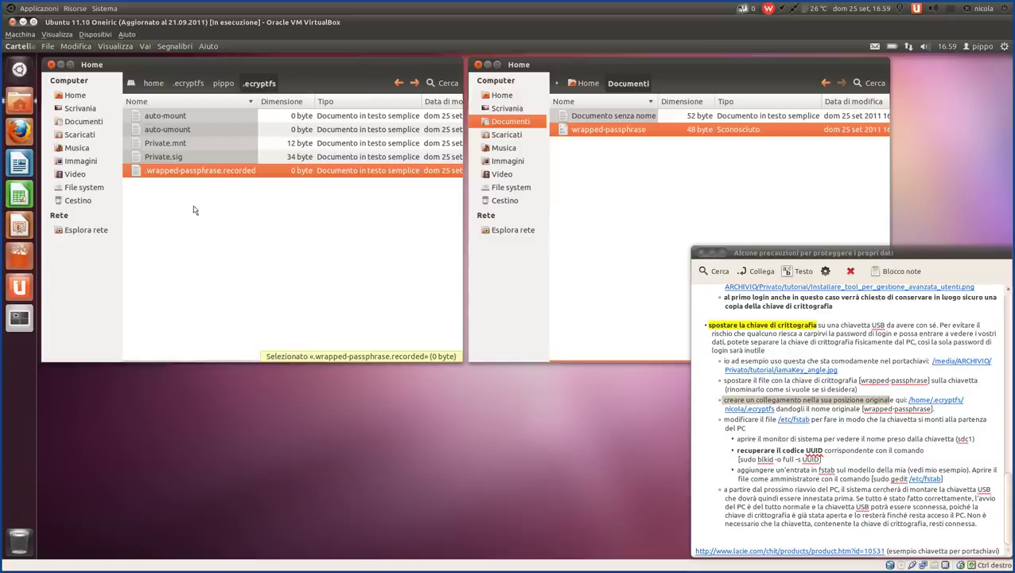
drag(193, 209, 194, 209)
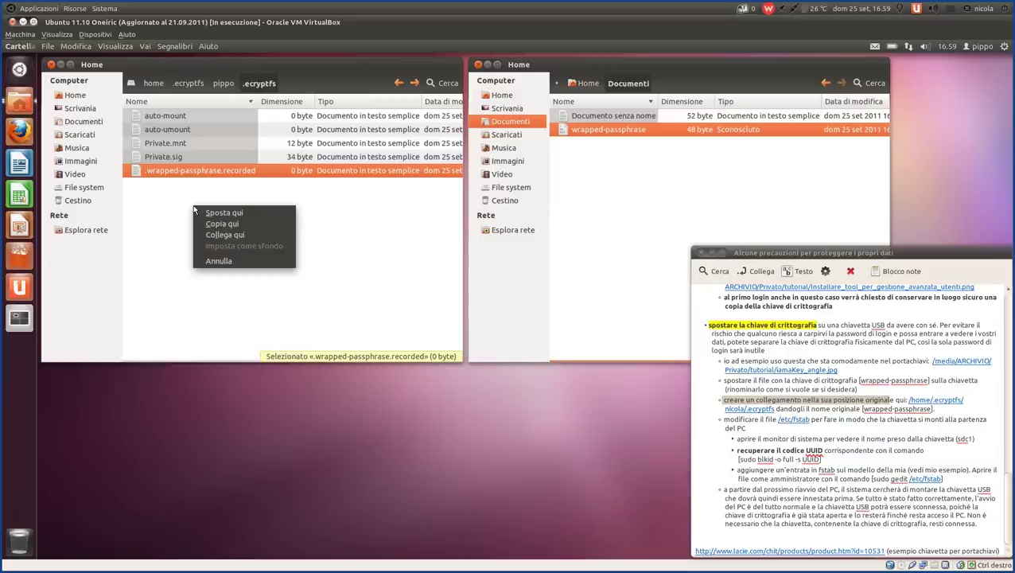
click(230, 234)
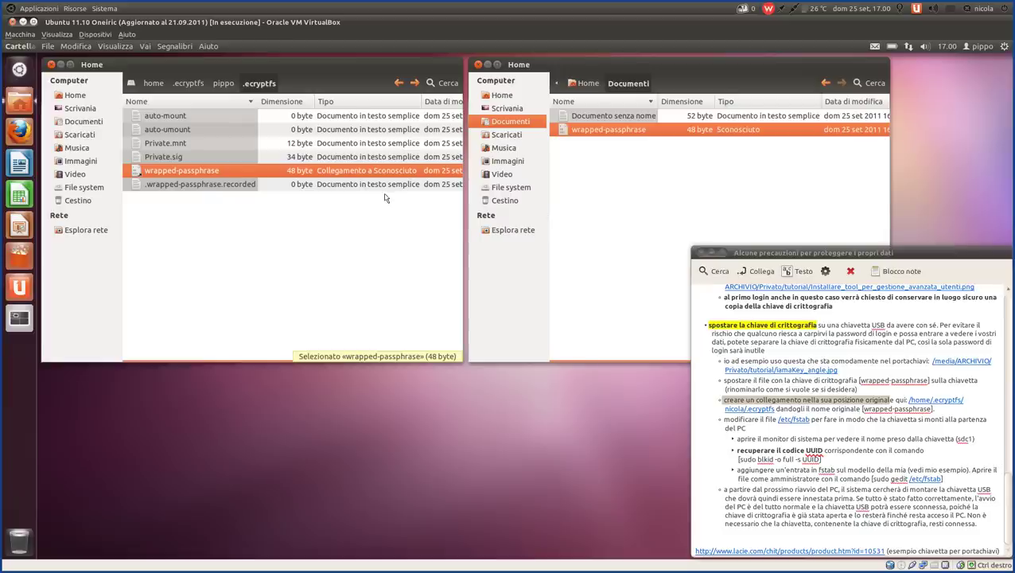
- Select the new wrapped-passphrase link, then start renaming the key file in Documenti
click(291, 241)
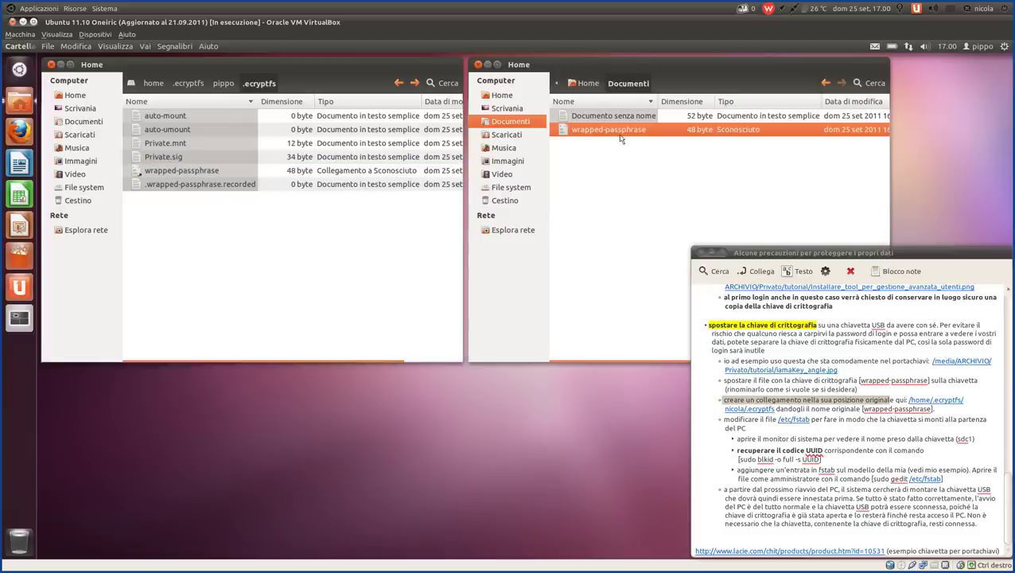
click(740, 159)
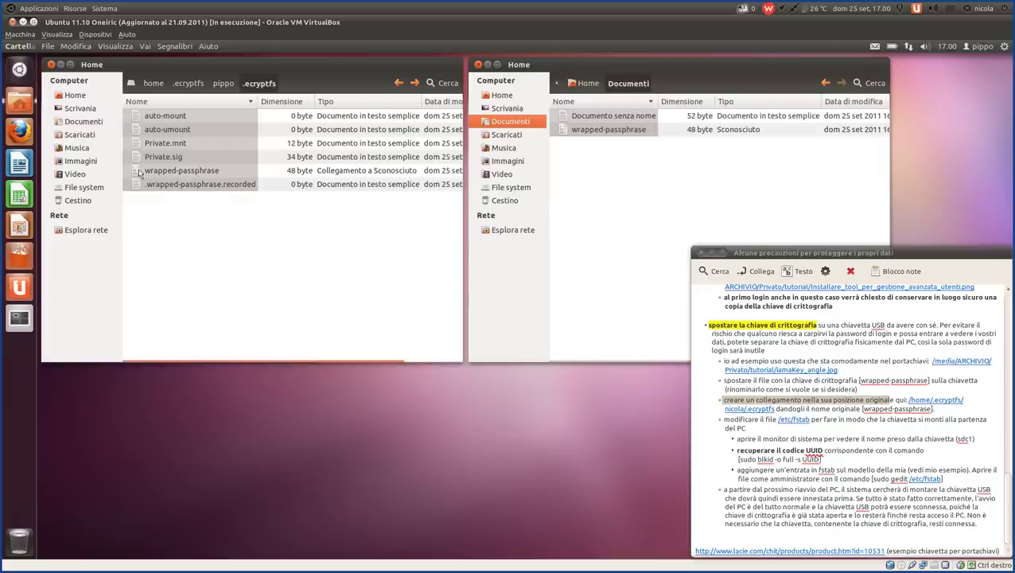
click(139, 172)
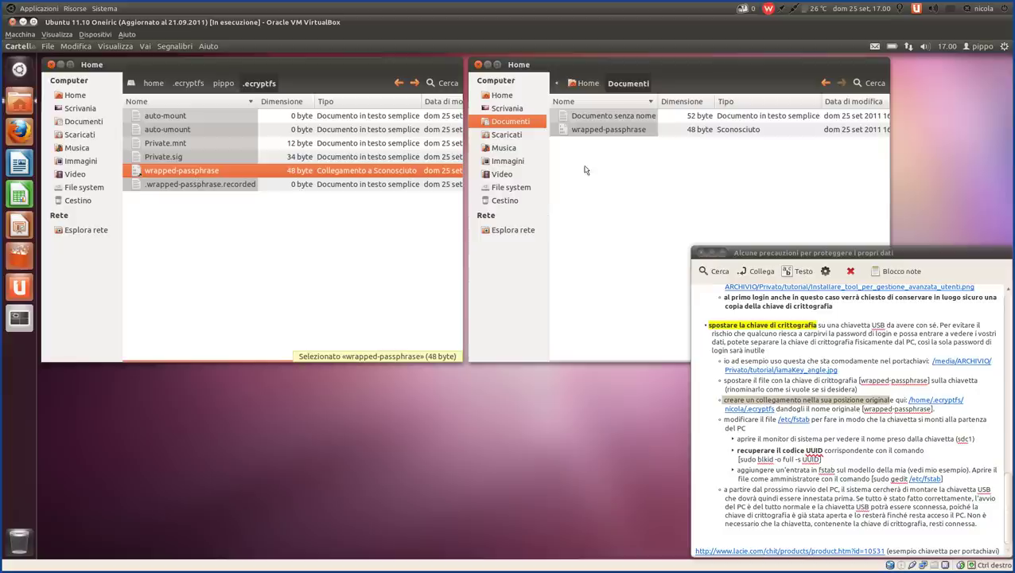
click(597, 131)
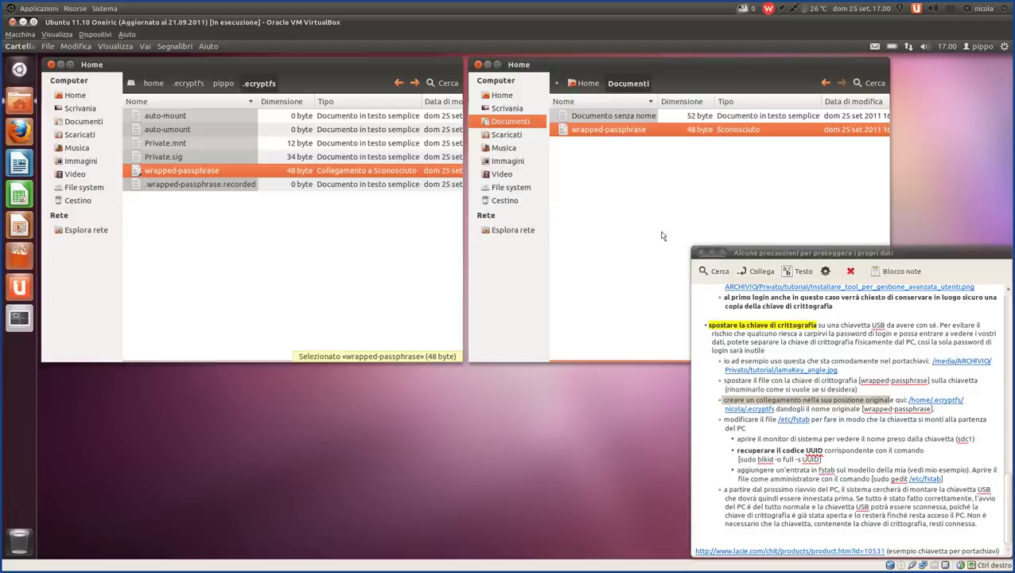
key(F2)
- Rename the Documenti key file to pipipipipipip and create a link to it in .ecryptfs
text(pipipipipipip)
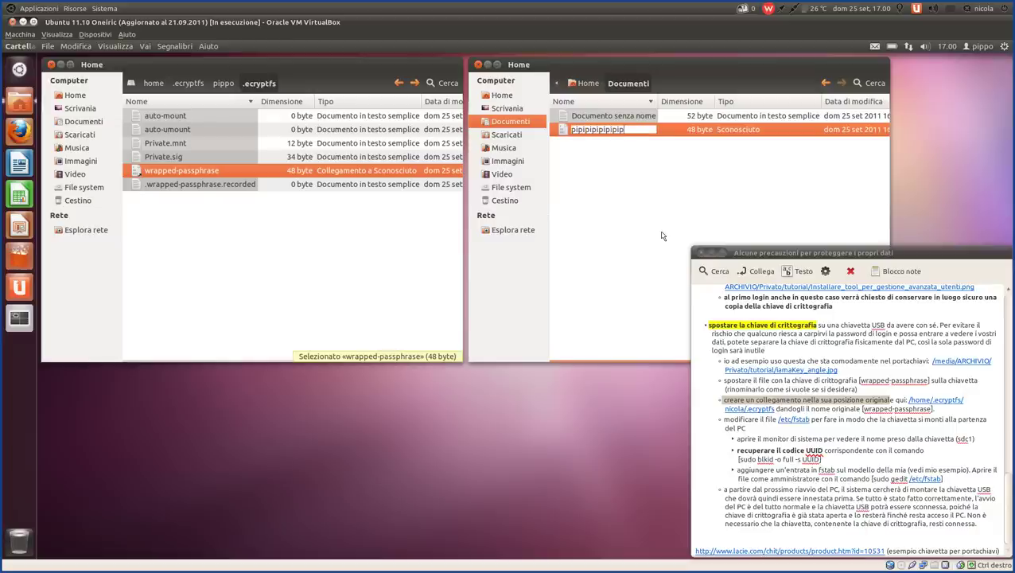
key(Return)
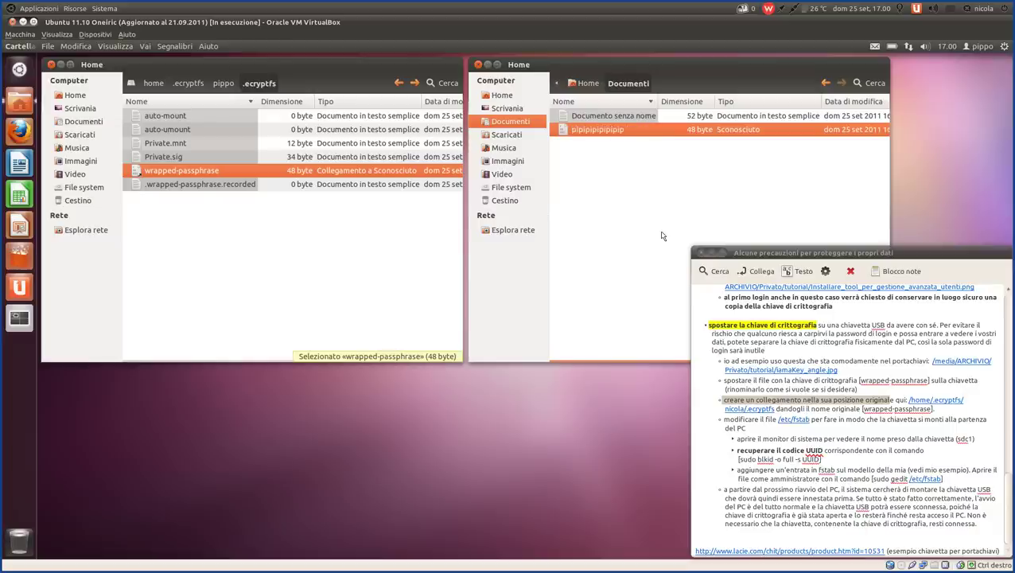
right_click(339, 242)
click(351, 265)
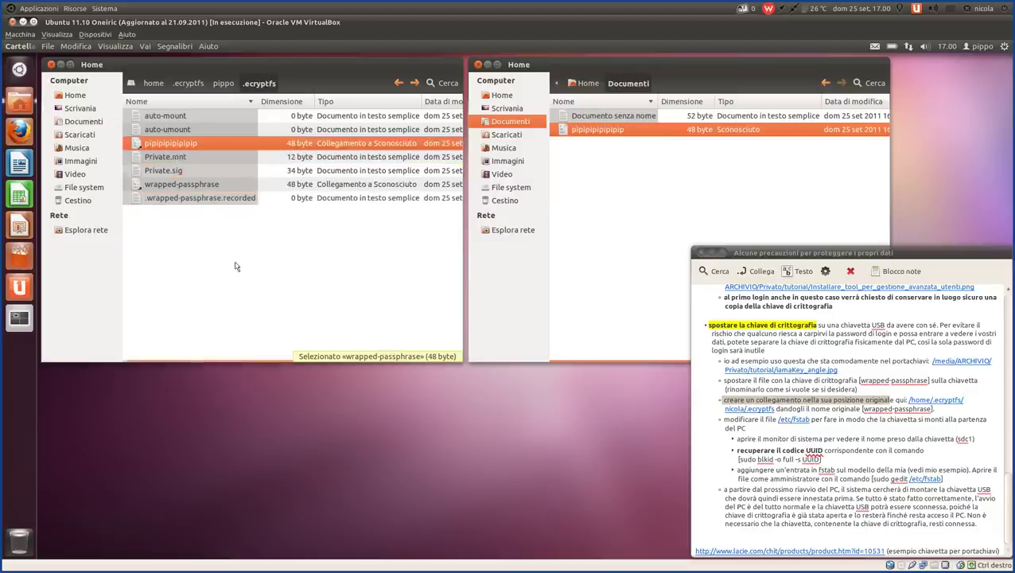
- Permanently delete the old wrapped-passphrase link from .ecryptfs
click(182, 186)
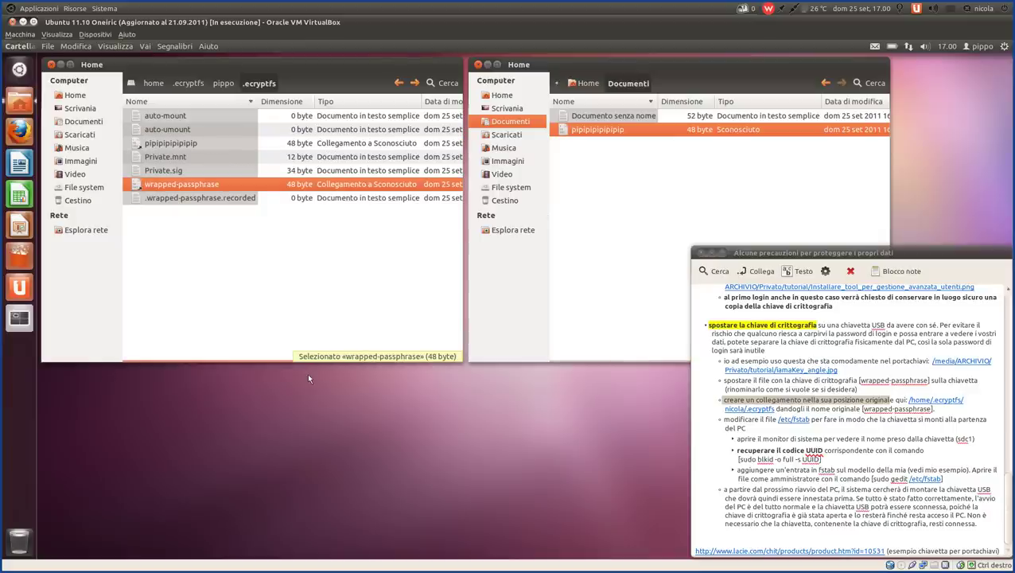
key(F2)
key(ctrl+c)
key(Return)
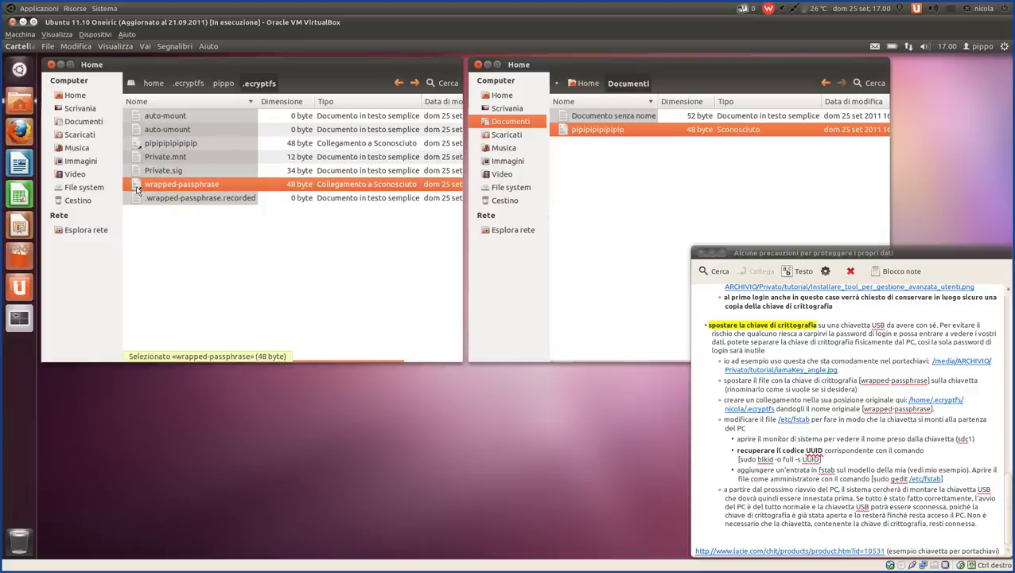
key(Delete)
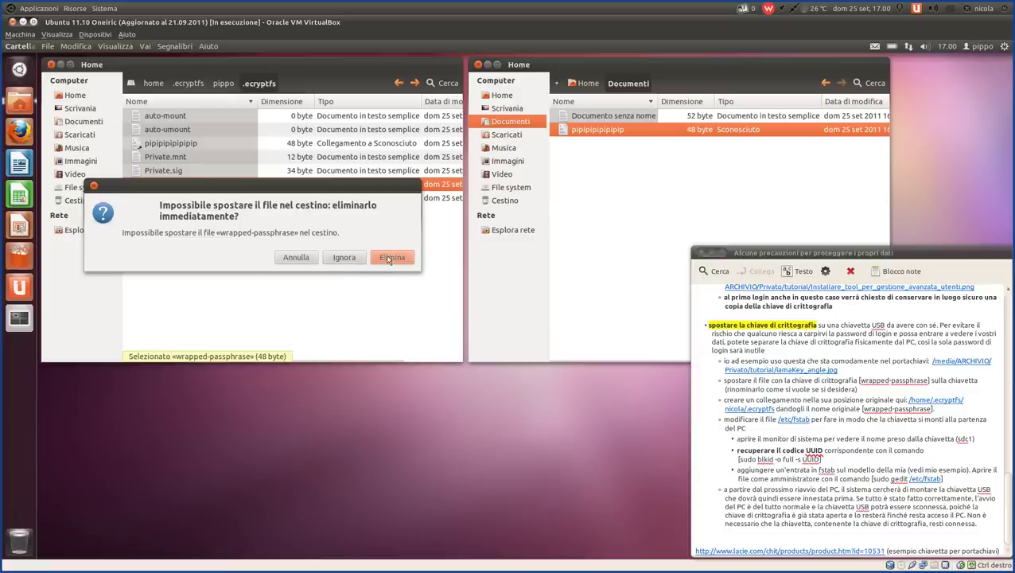
click(387, 258)
- Rename the new pipipipipipip link to wrapped-passphrase
click(182, 144)
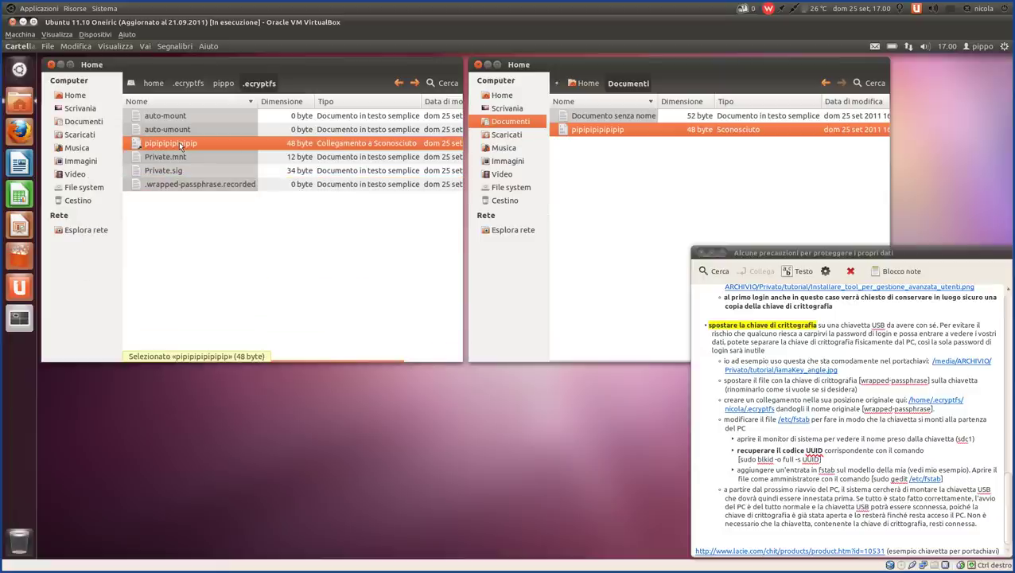
key(F2)
key(ctrl+v)
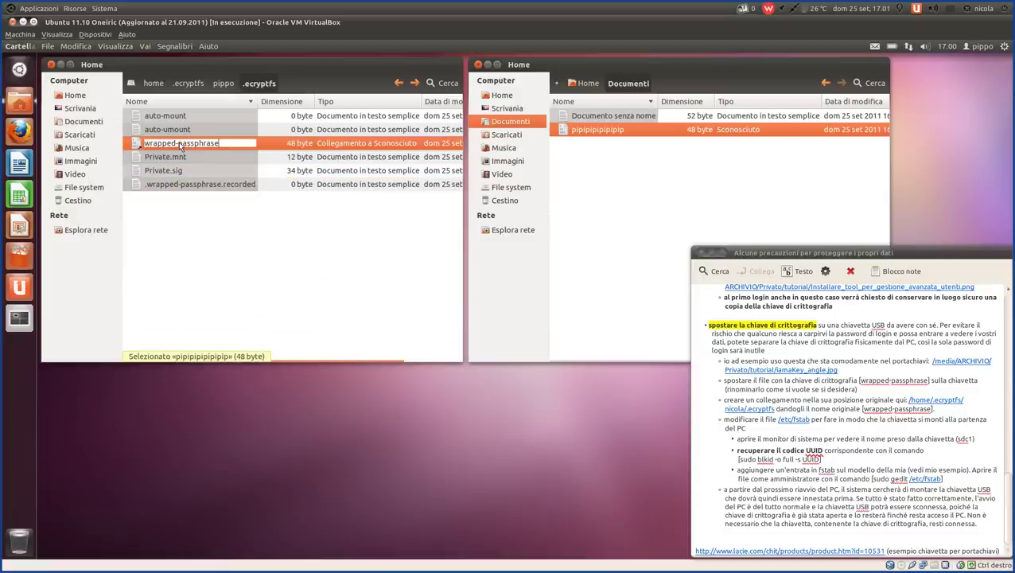
key(Return)
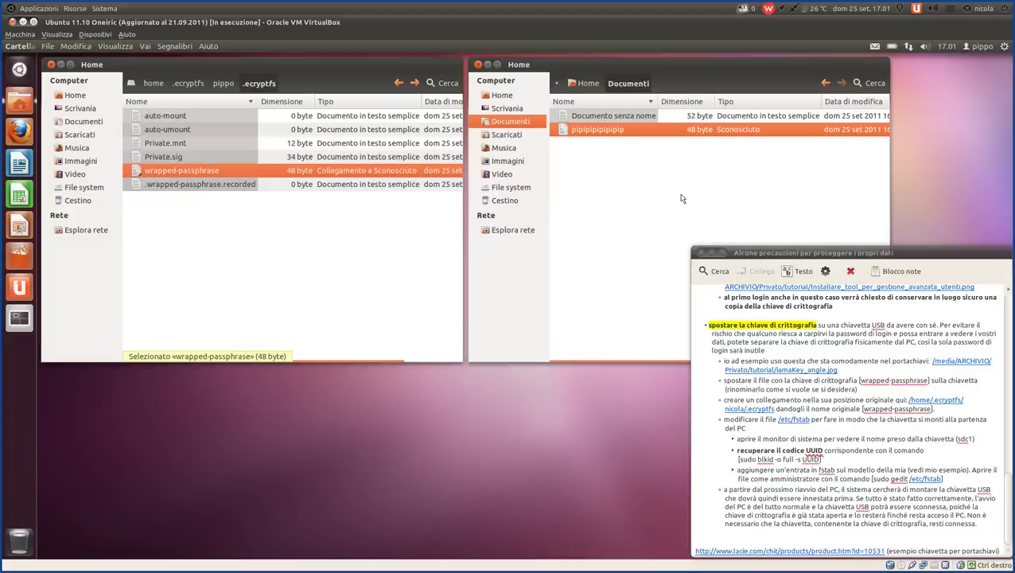
click(596, 159)
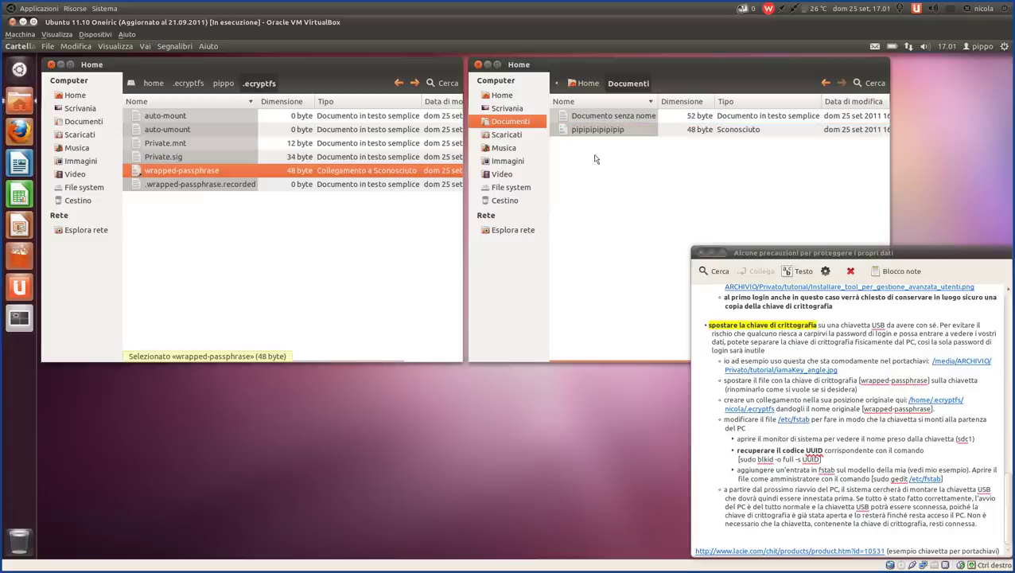
click(600, 134)
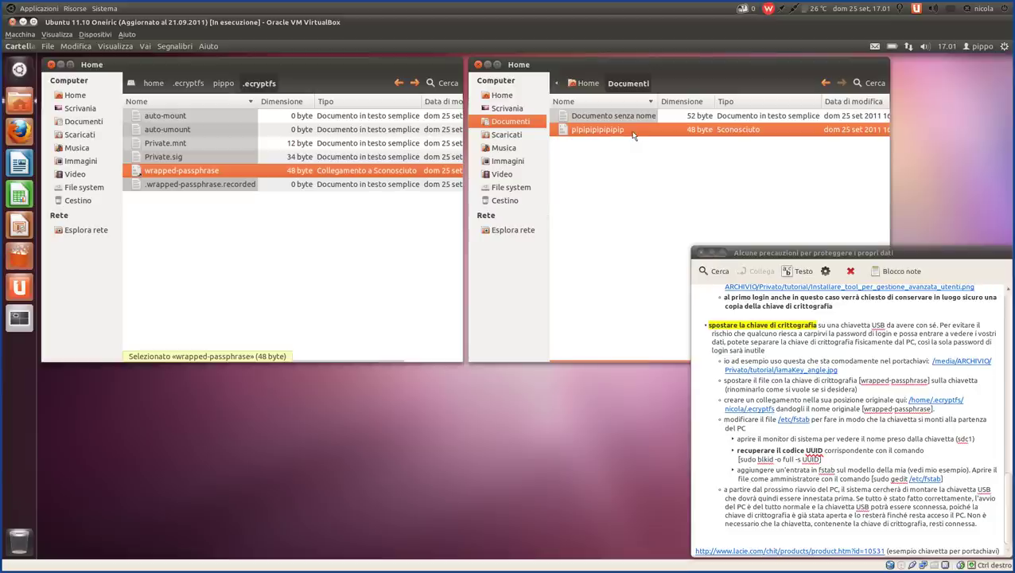
click(640, 206)
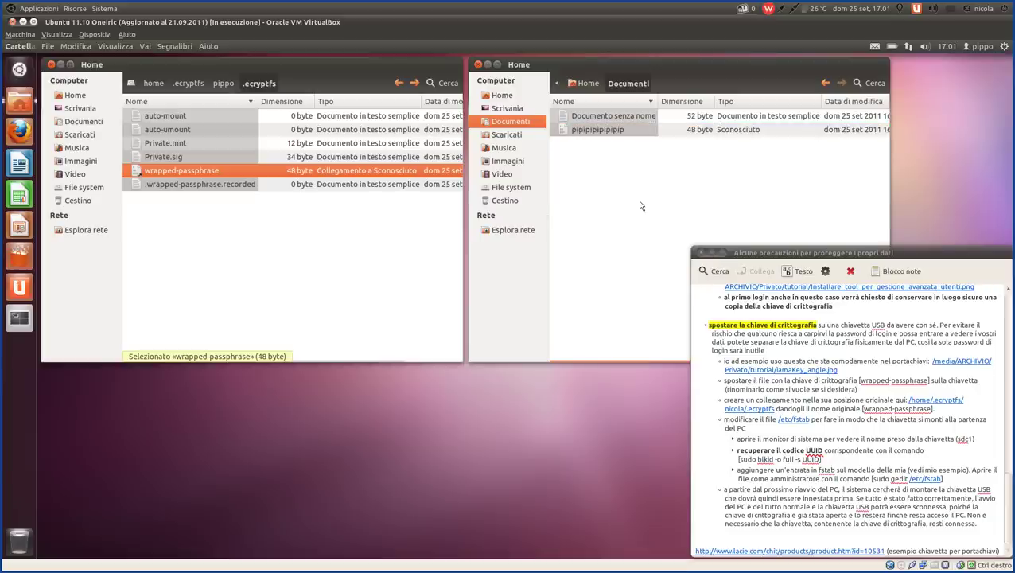
click(593, 134)
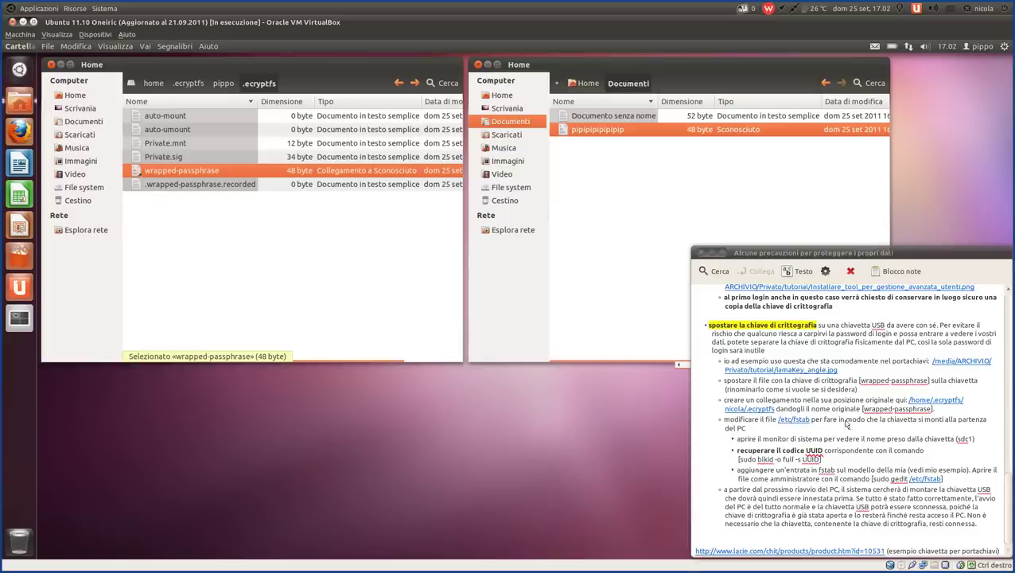
drag(933, 410, 696, 362)
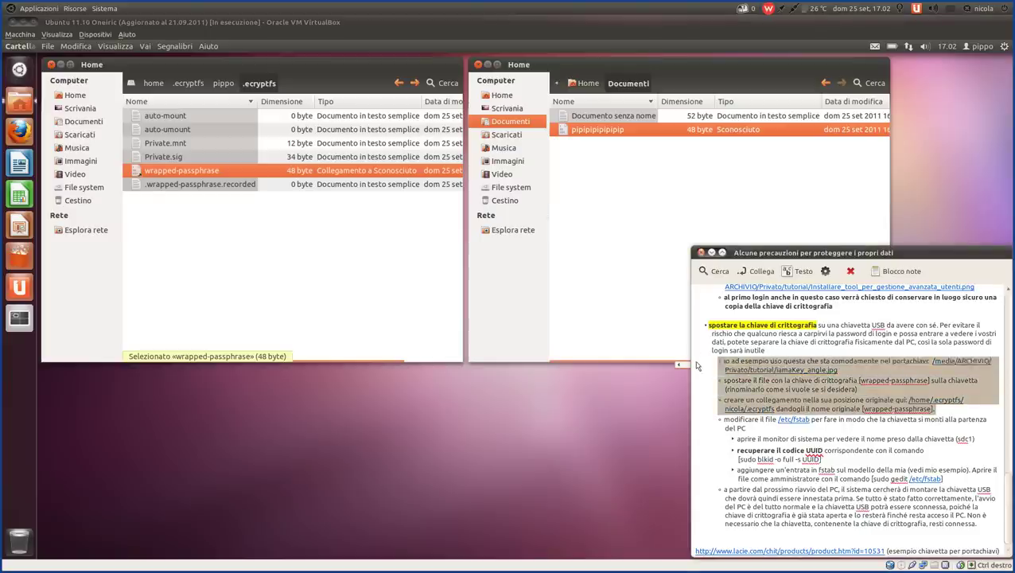
click(783, 335)
click(587, 173)
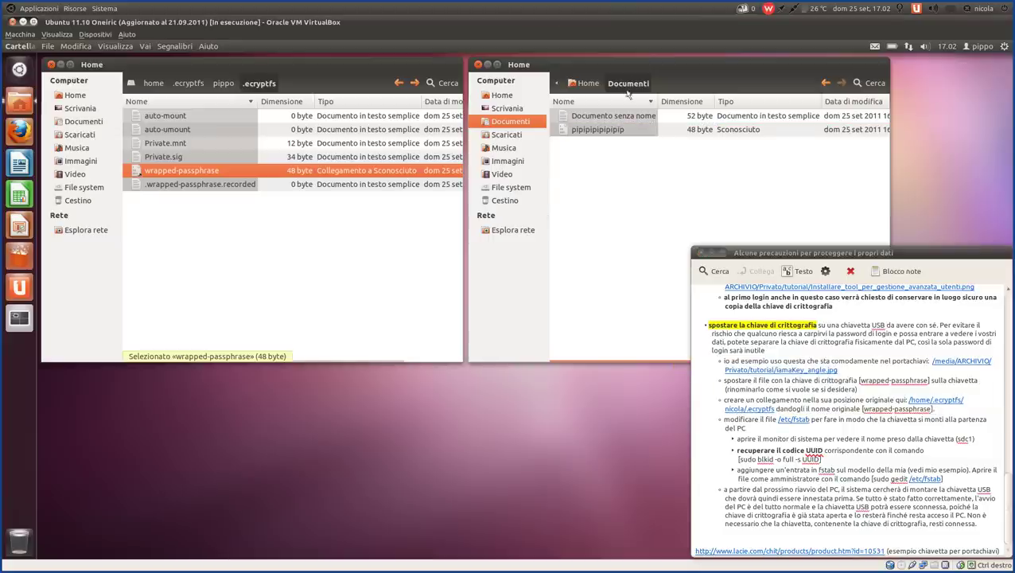
drag(629, 66, 631, 66)
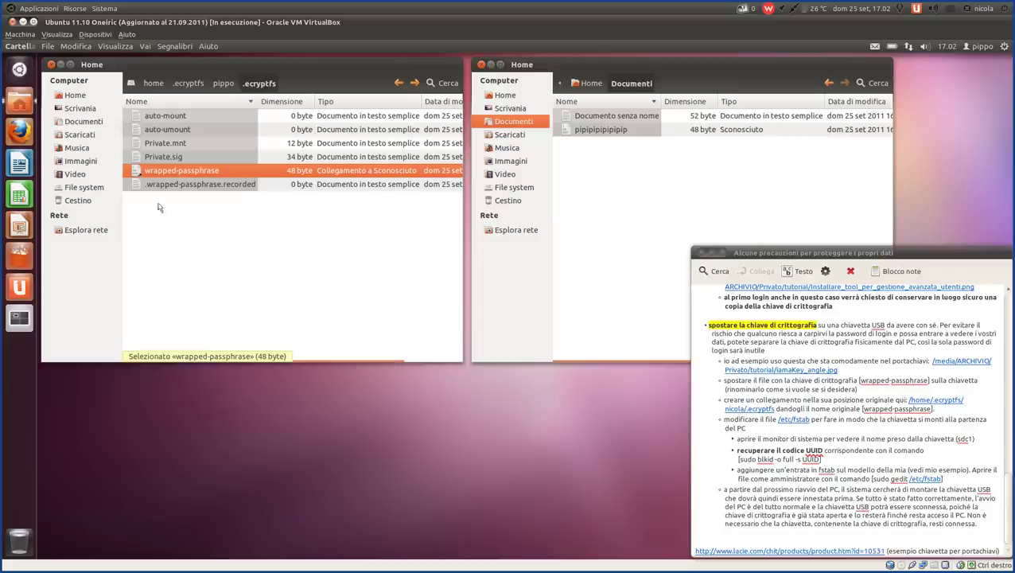
click(624, 137)
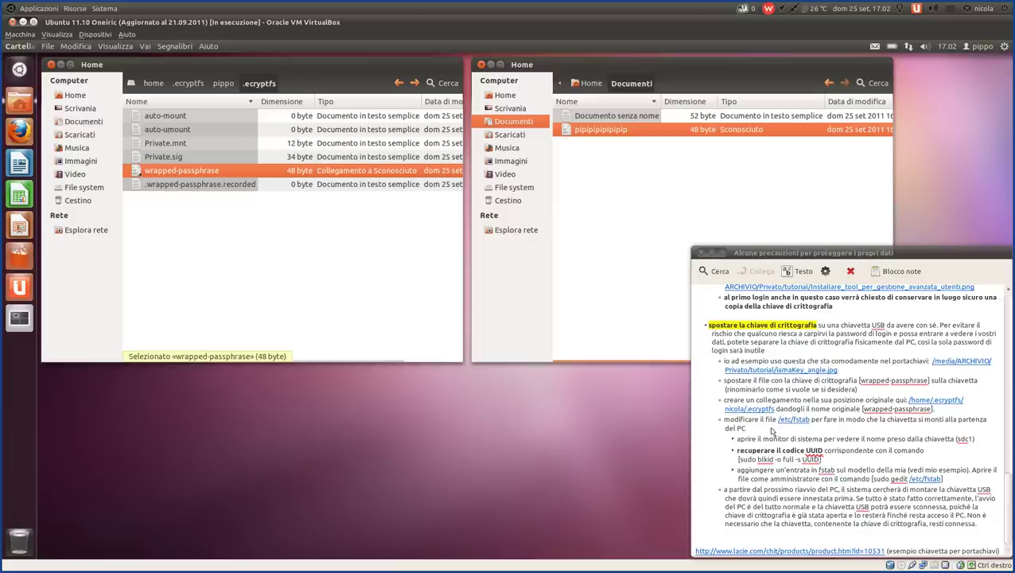
- Open /etc/fstab in gedit and point out the root partition and swap entries
click(794, 420)
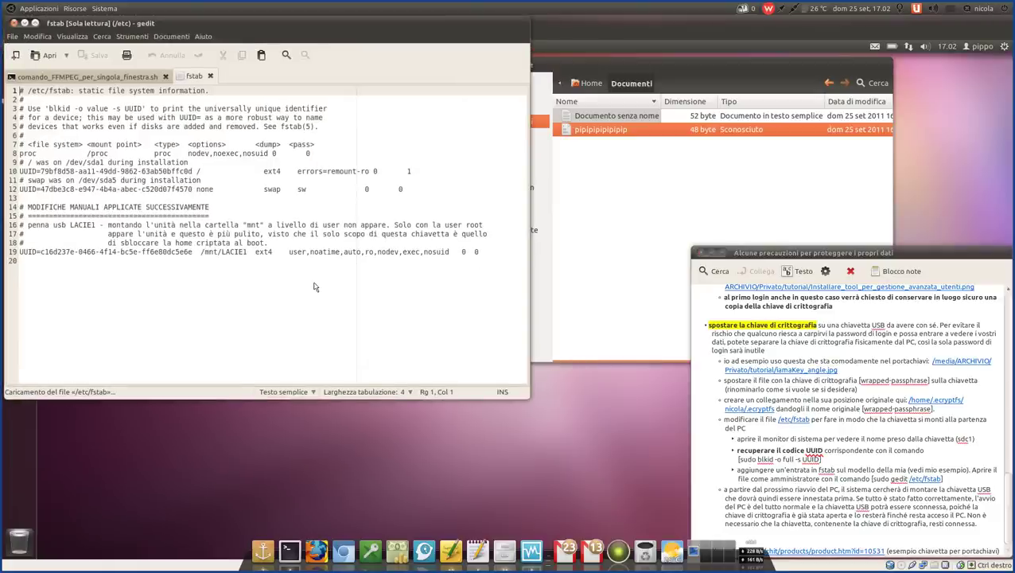
drag(608, 151, 456, 185)
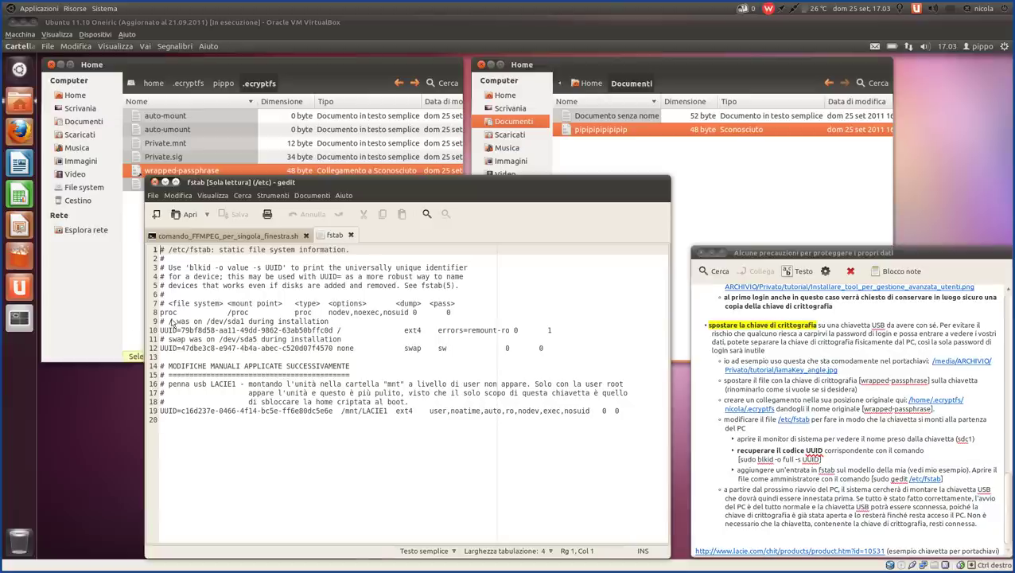
drag(163, 322, 252, 326)
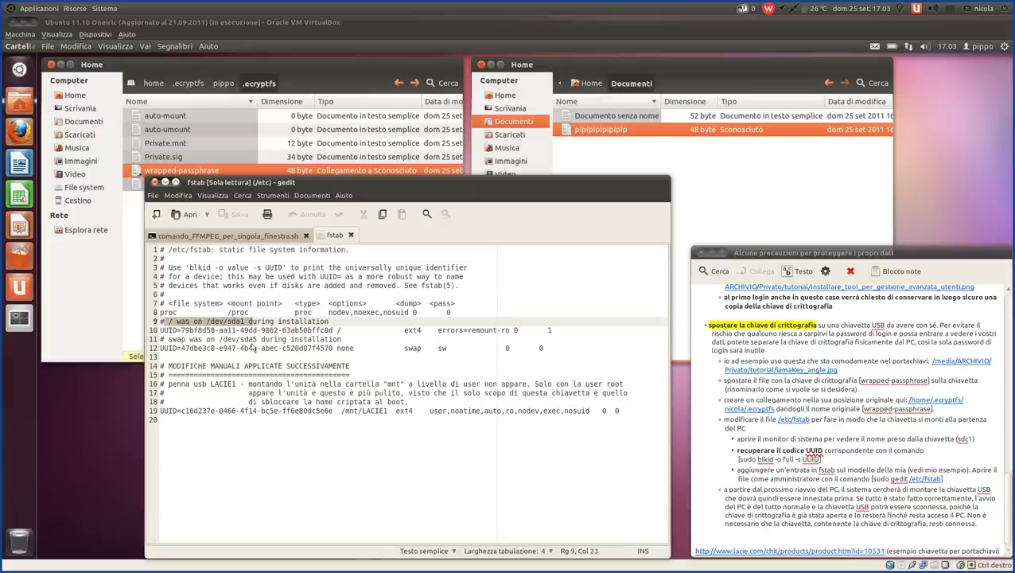
click(260, 340)
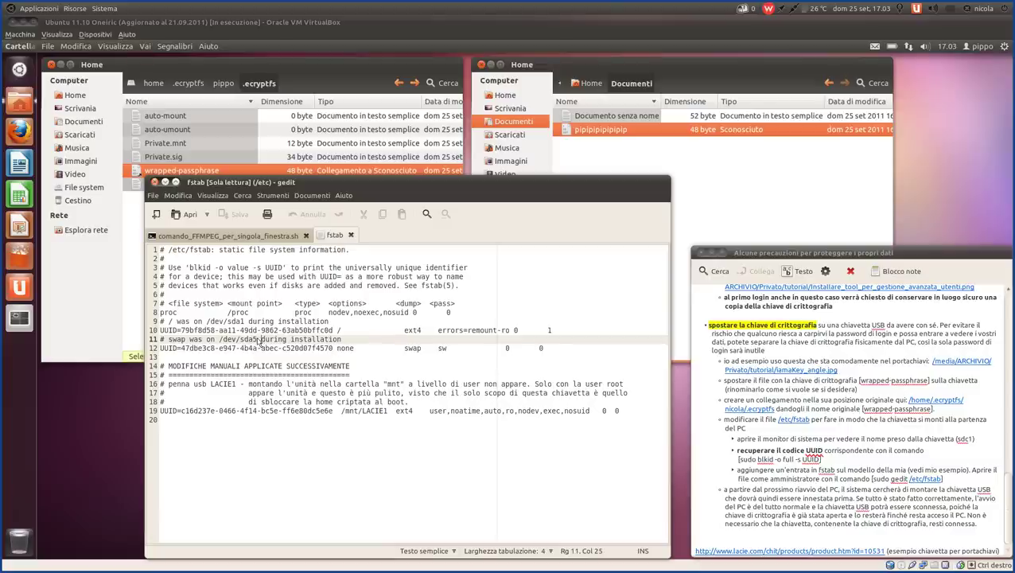
key(Left)
key(Left)
click(250, 322)
click(244, 330)
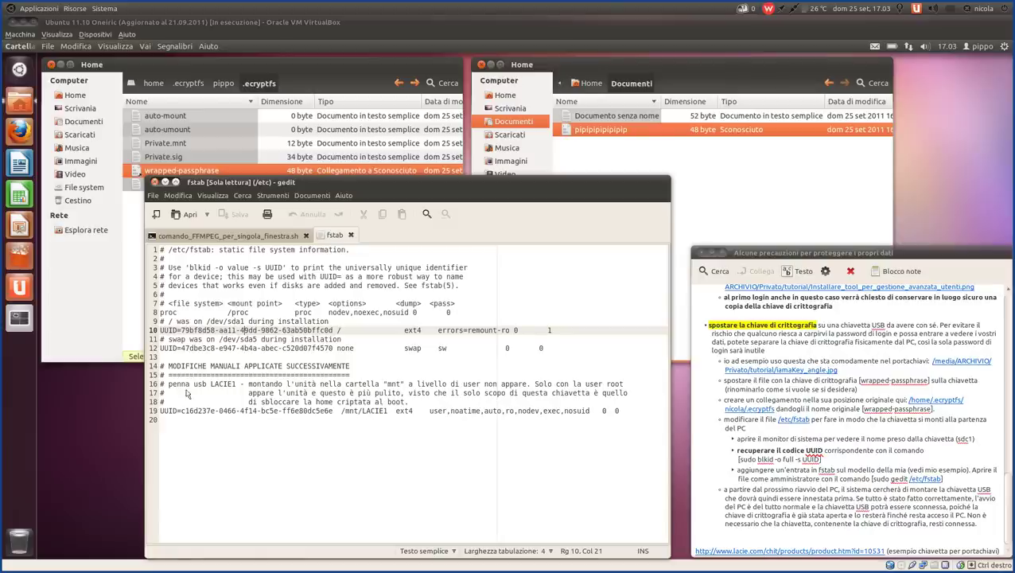
- Highlight the manual-changes comments and line 19's /mnt/LACIE1 mount point and ext4 type
drag(167, 371, 470, 397)
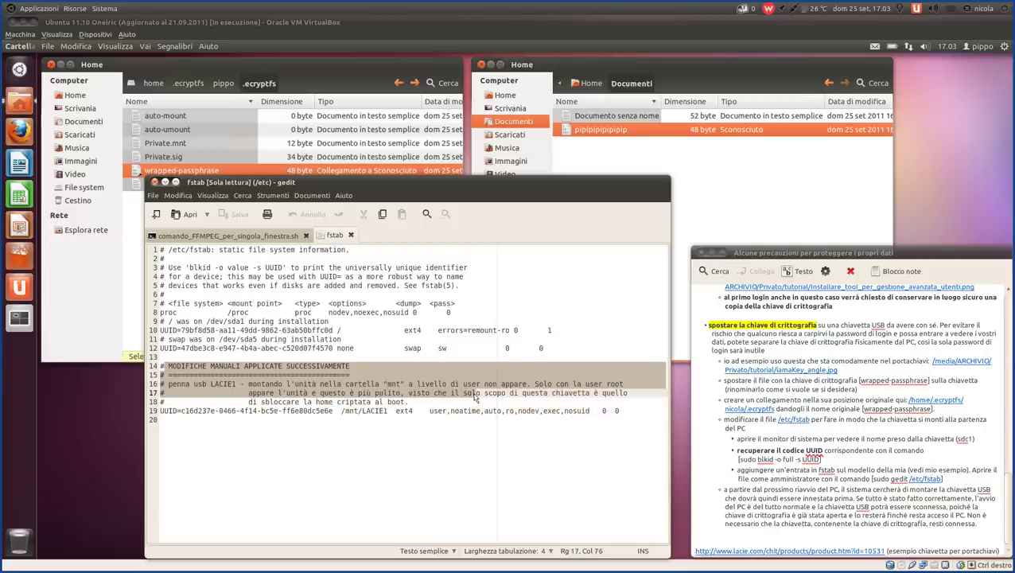
click(428, 422)
drag(342, 411, 400, 416)
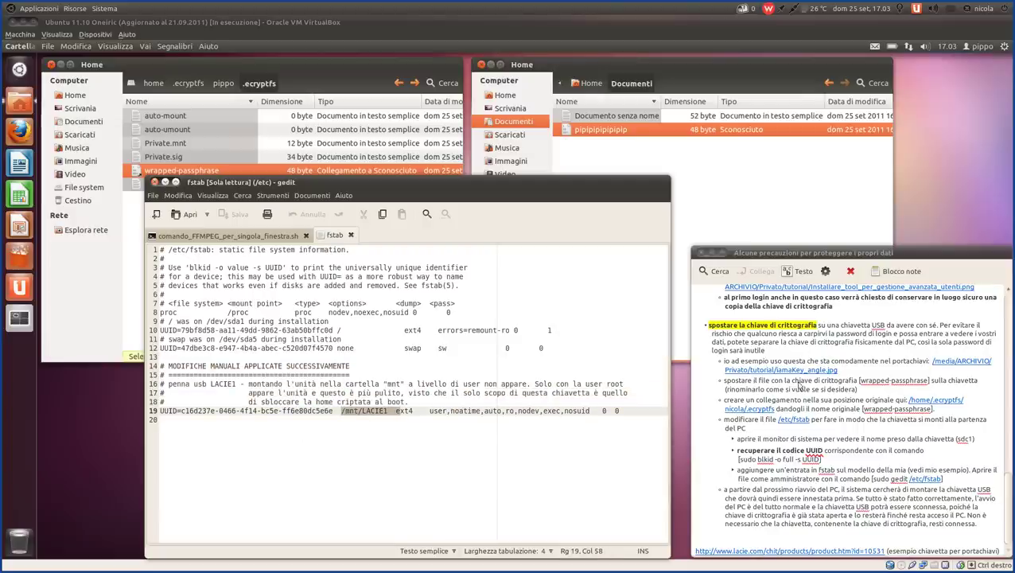
click(358, 411)
click(418, 412)
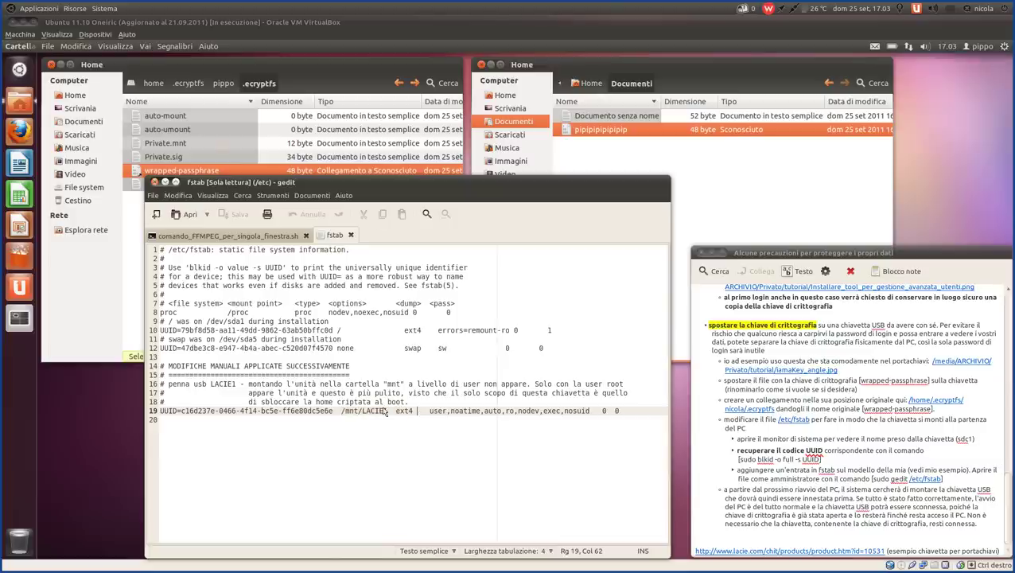
drag(396, 414, 416, 412)
click(448, 435)
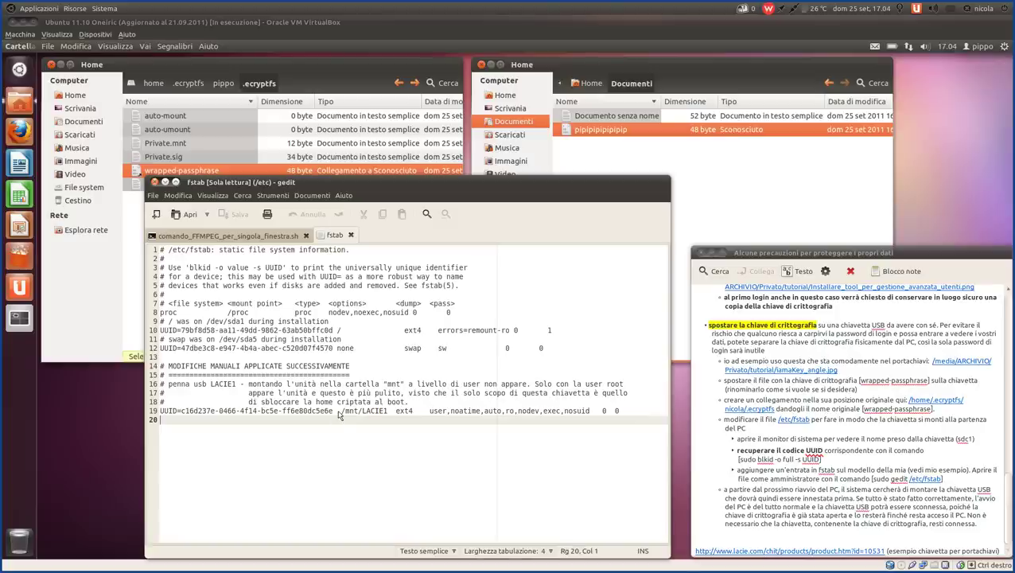
drag(339, 415, 391, 411)
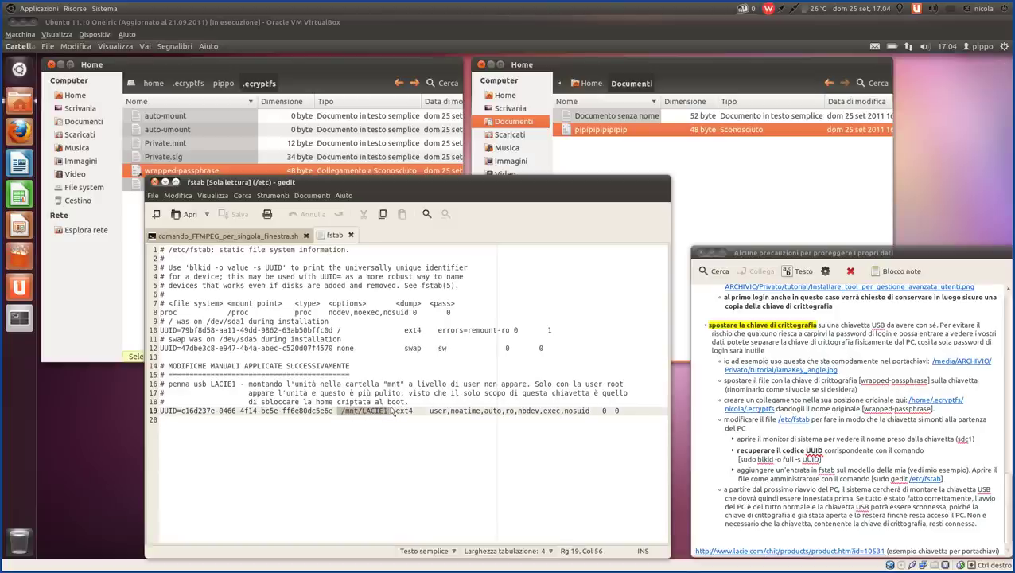
click(338, 414)
drag(338, 414, 624, 420)
click(394, 413)
click(430, 414)
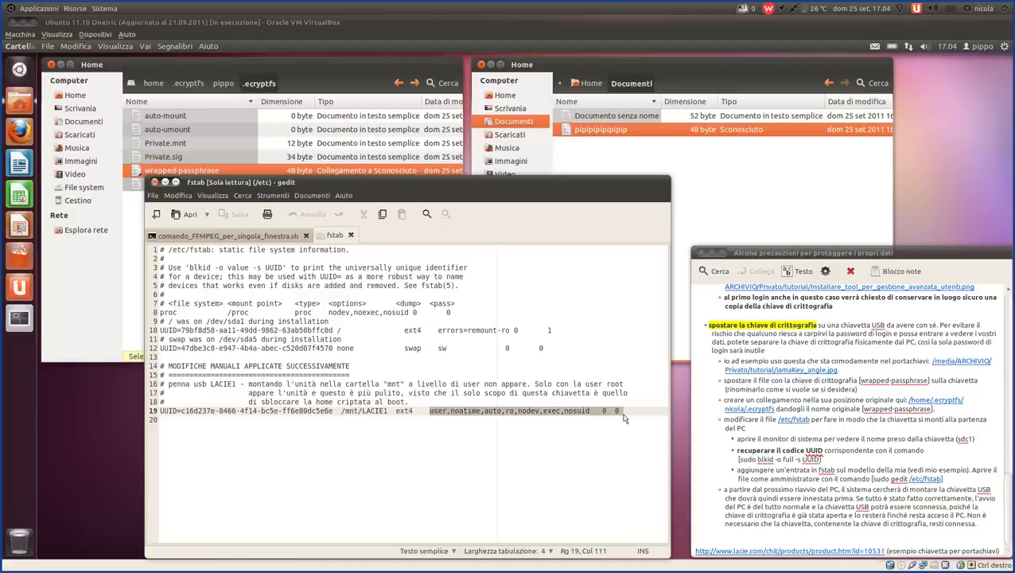